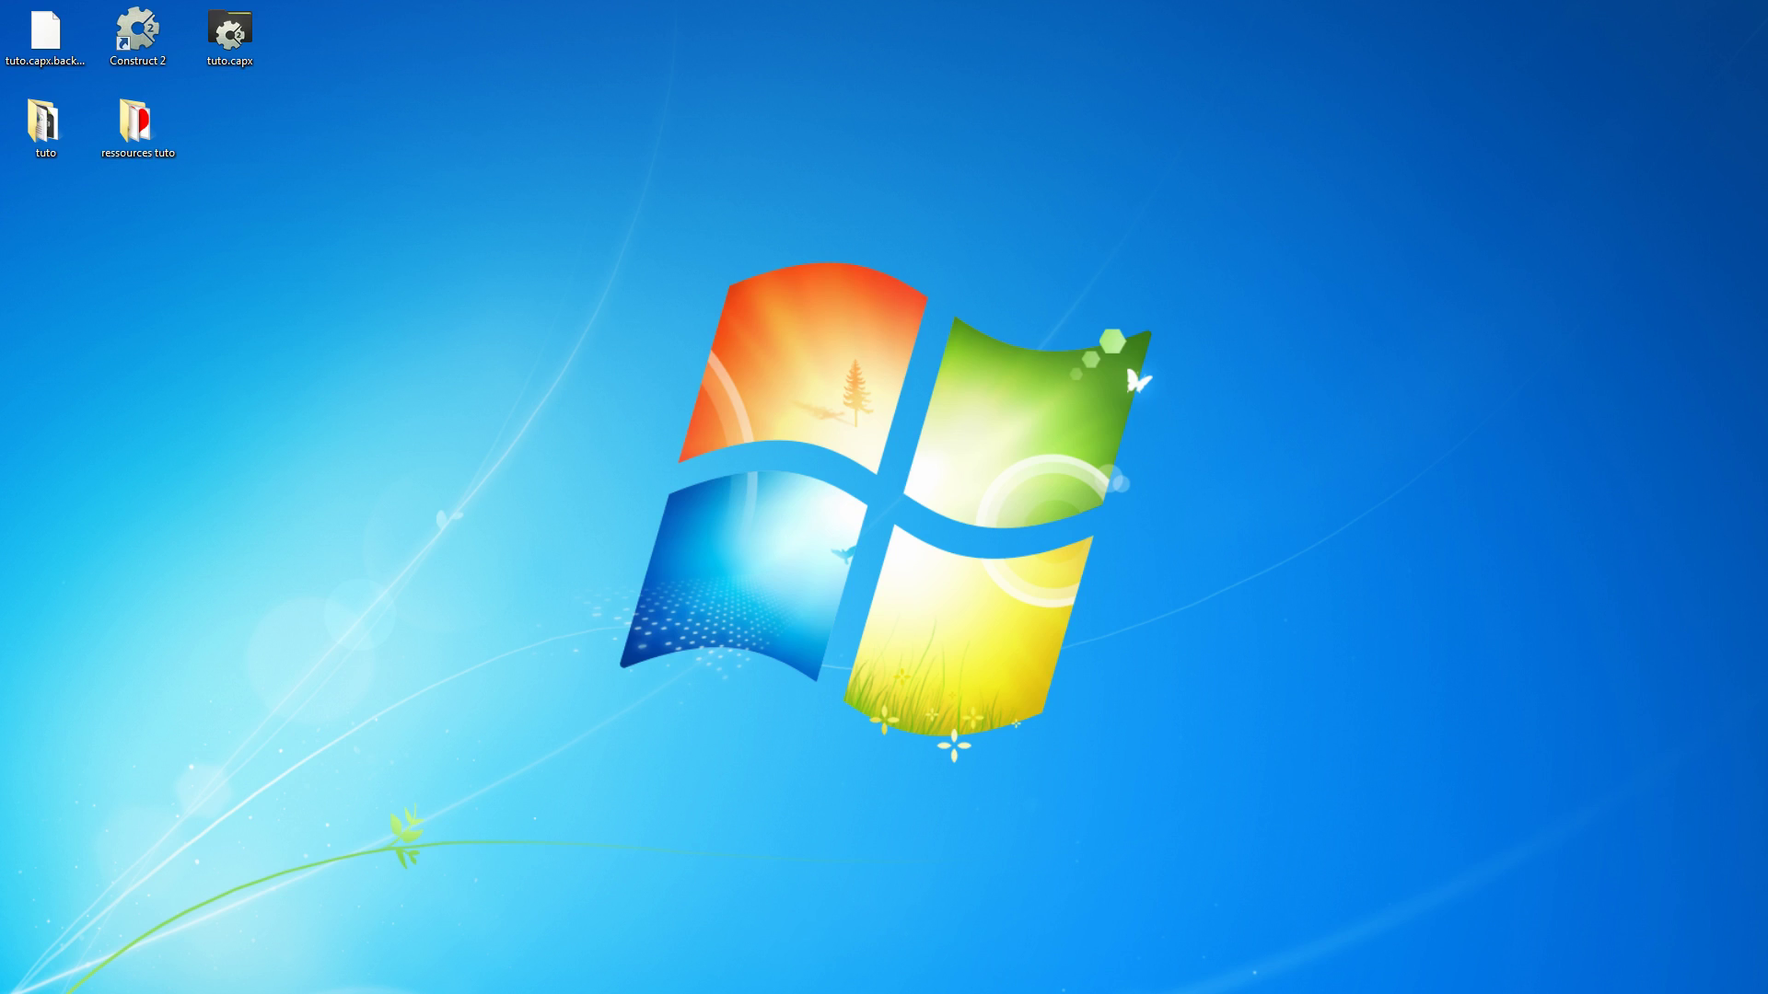
# - Open the tuto.capx project and insert a Sprite object named piece above the first platform in the niveau1 layout
pyautogui.click(230, 35)
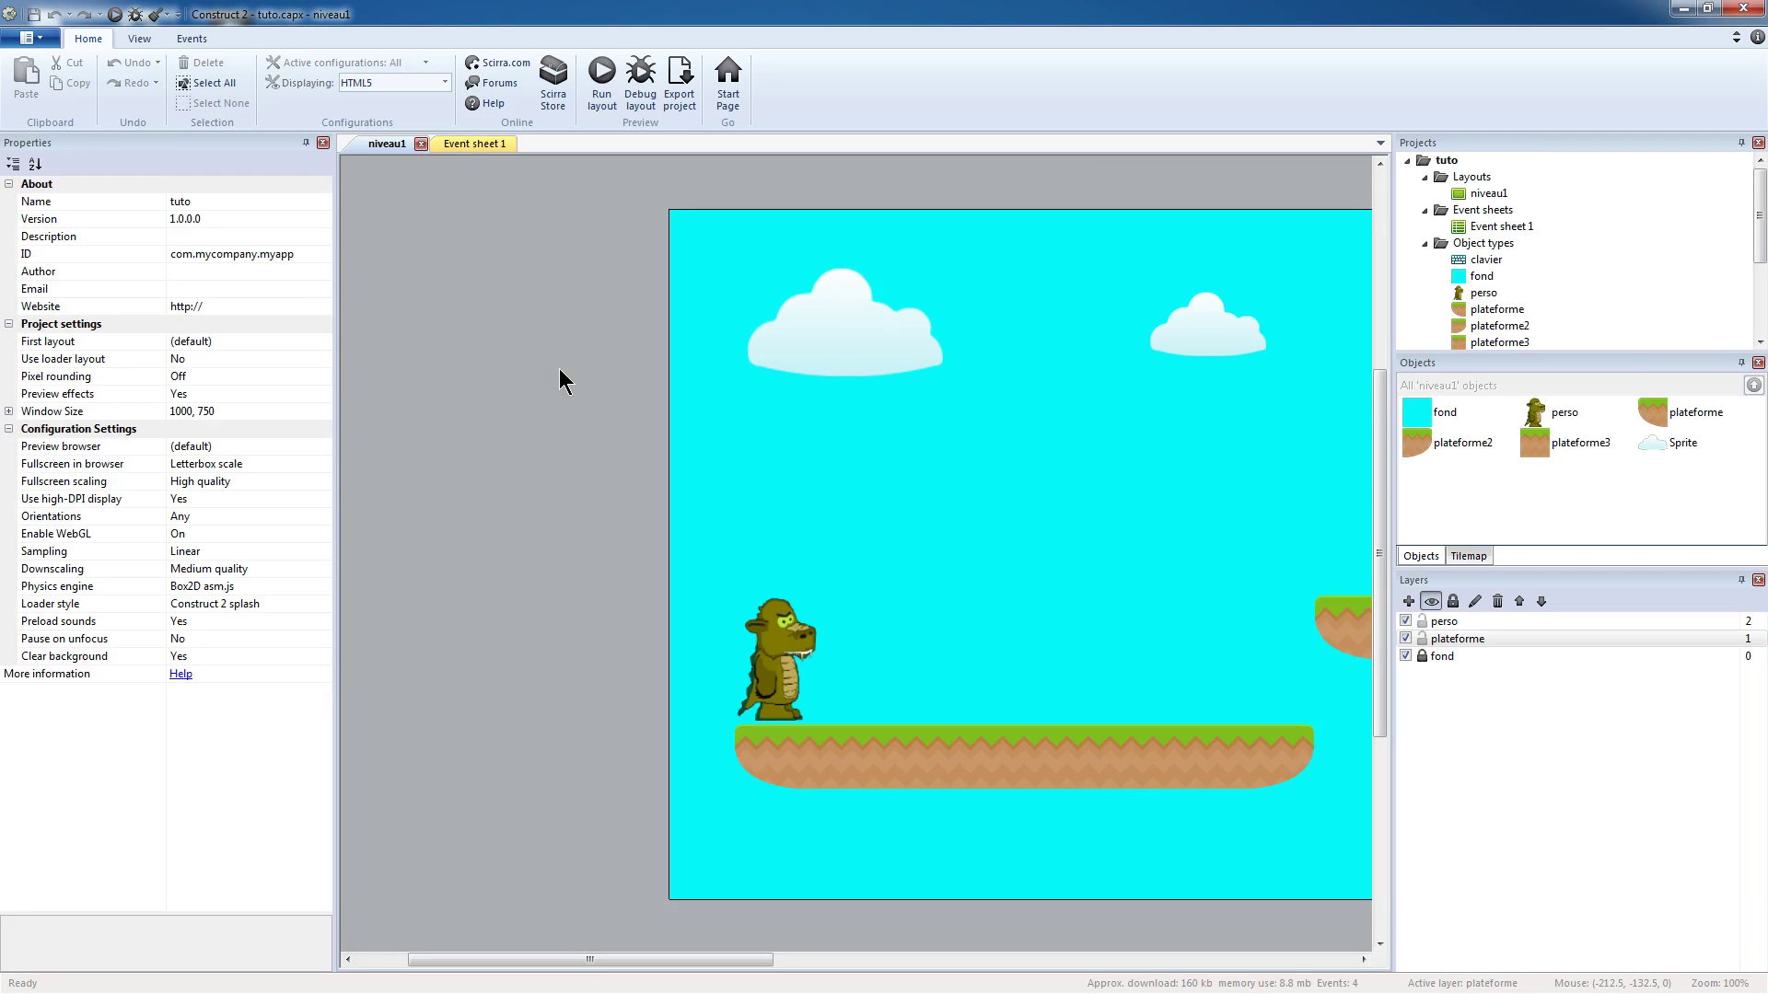
pyautogui.moveTo(592, 962); pyautogui.dragTo(626, 928)
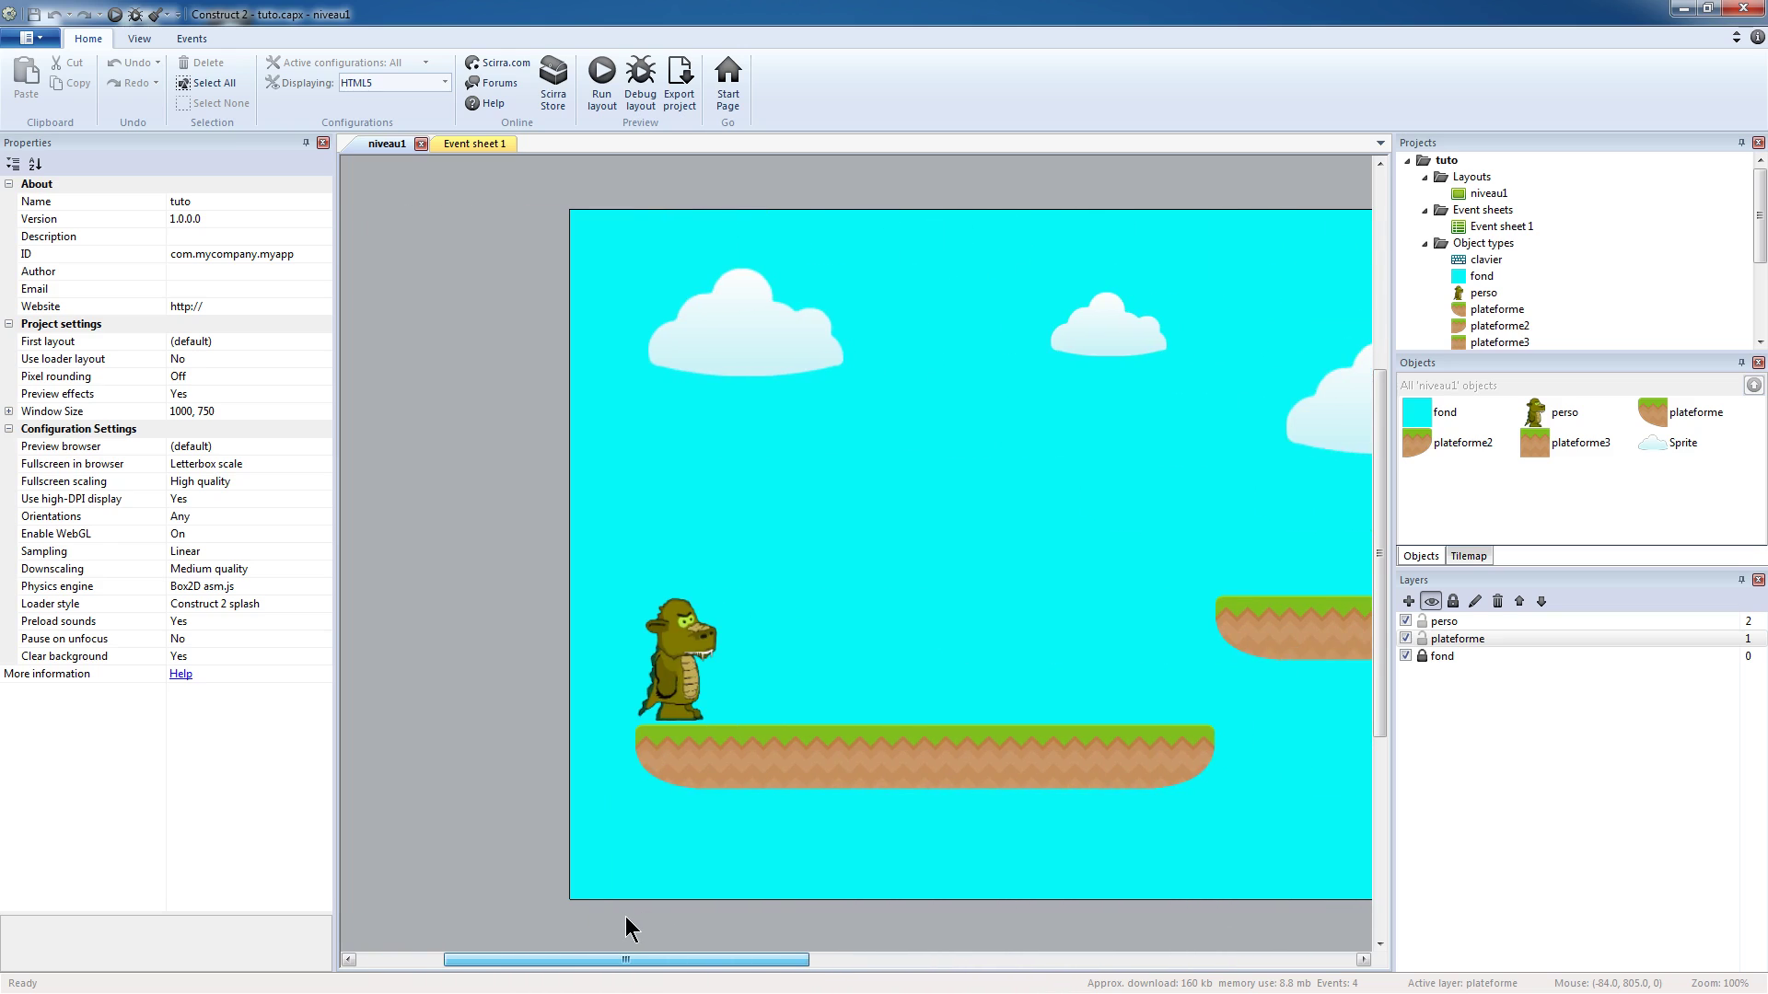
pyautogui.rightClick(840, 610)
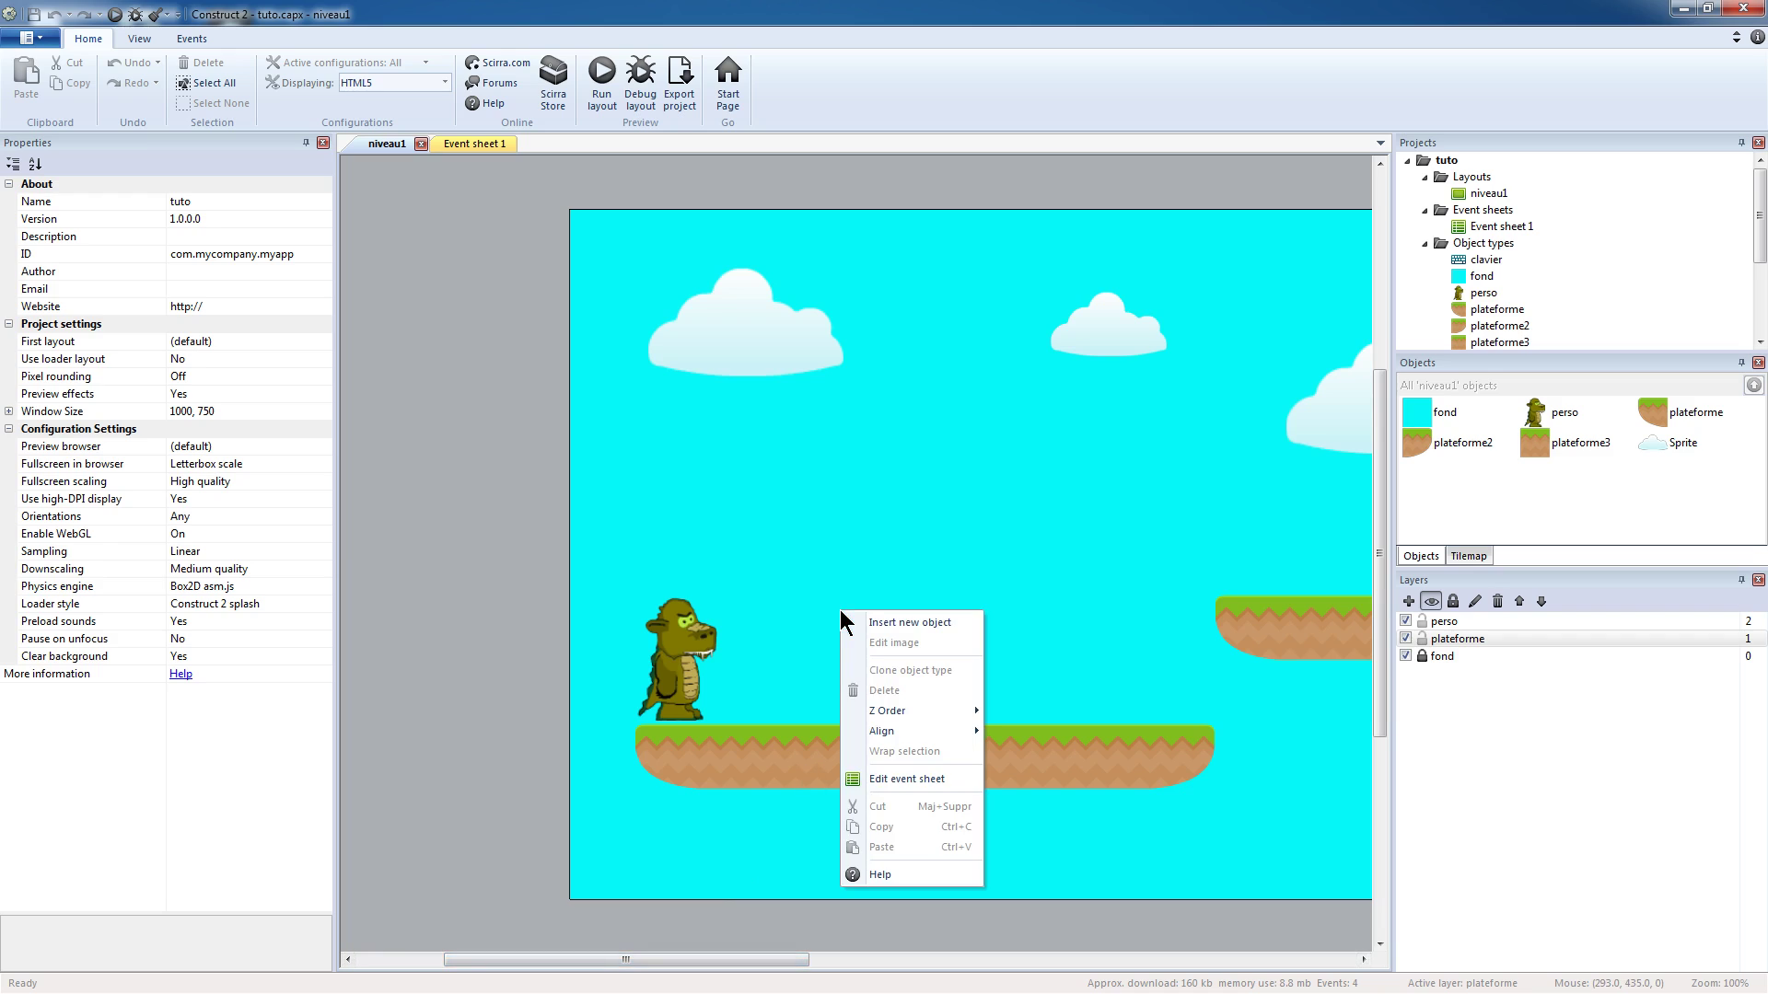
pyautogui.click(871, 623)
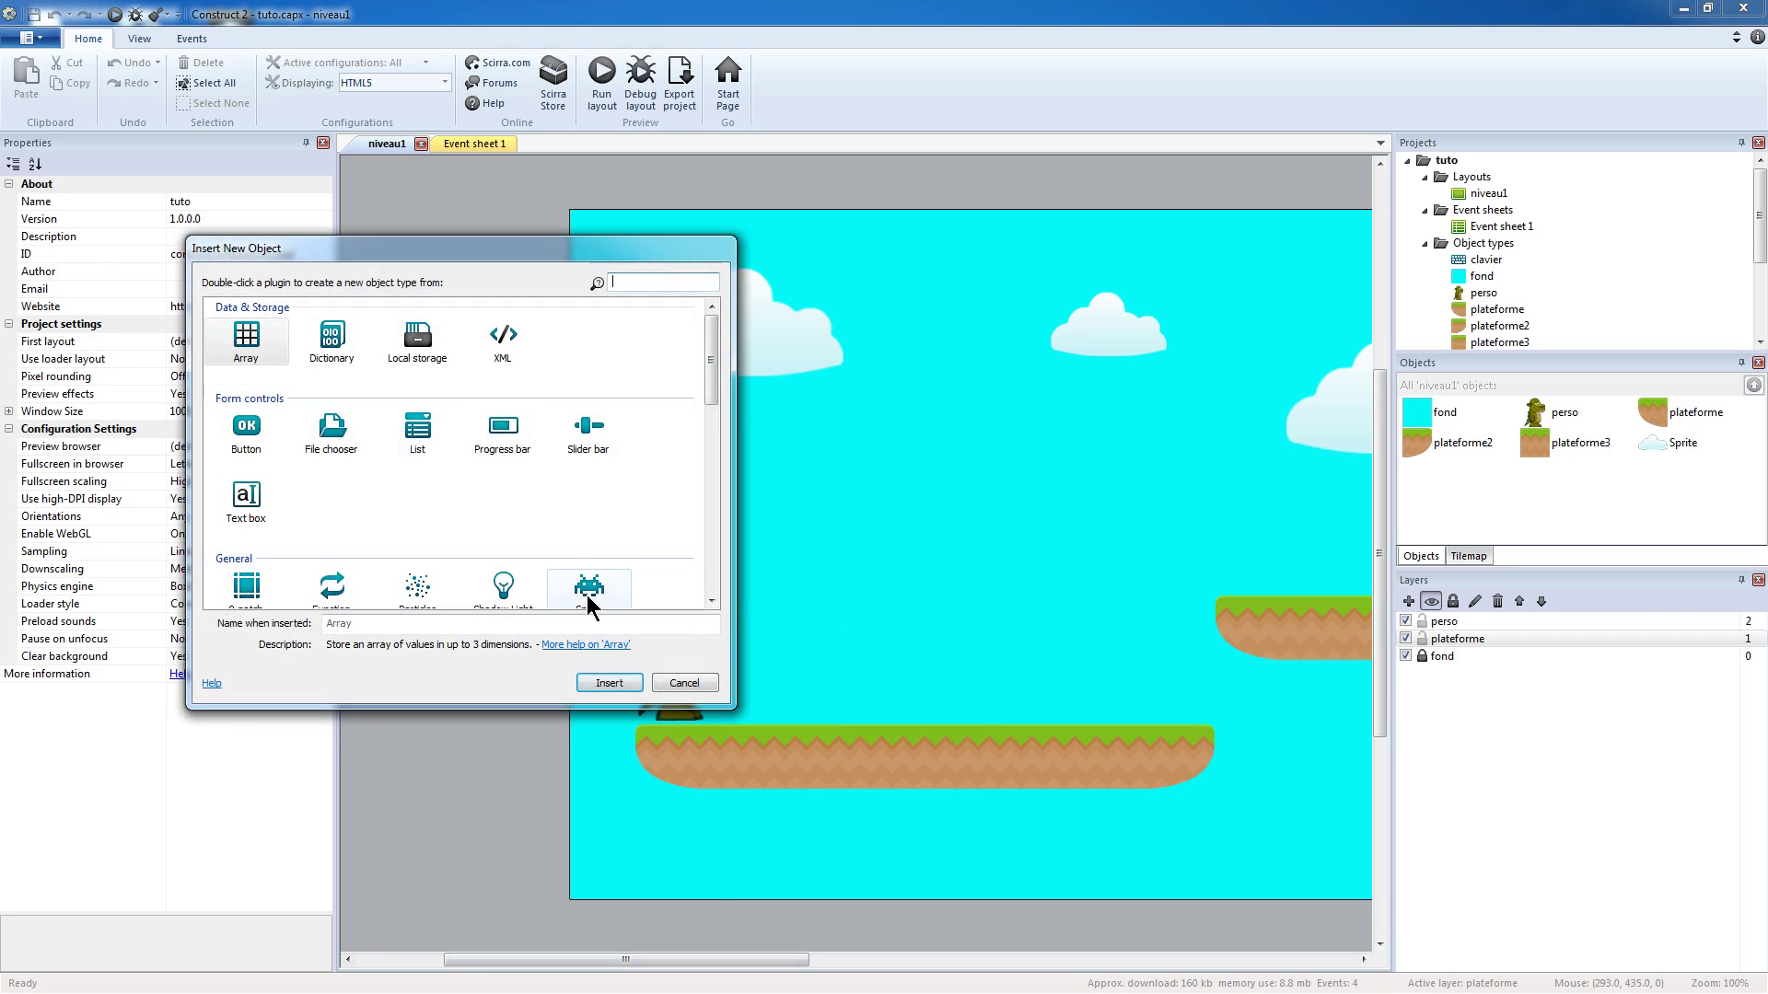
pyautogui.click(399, 628)
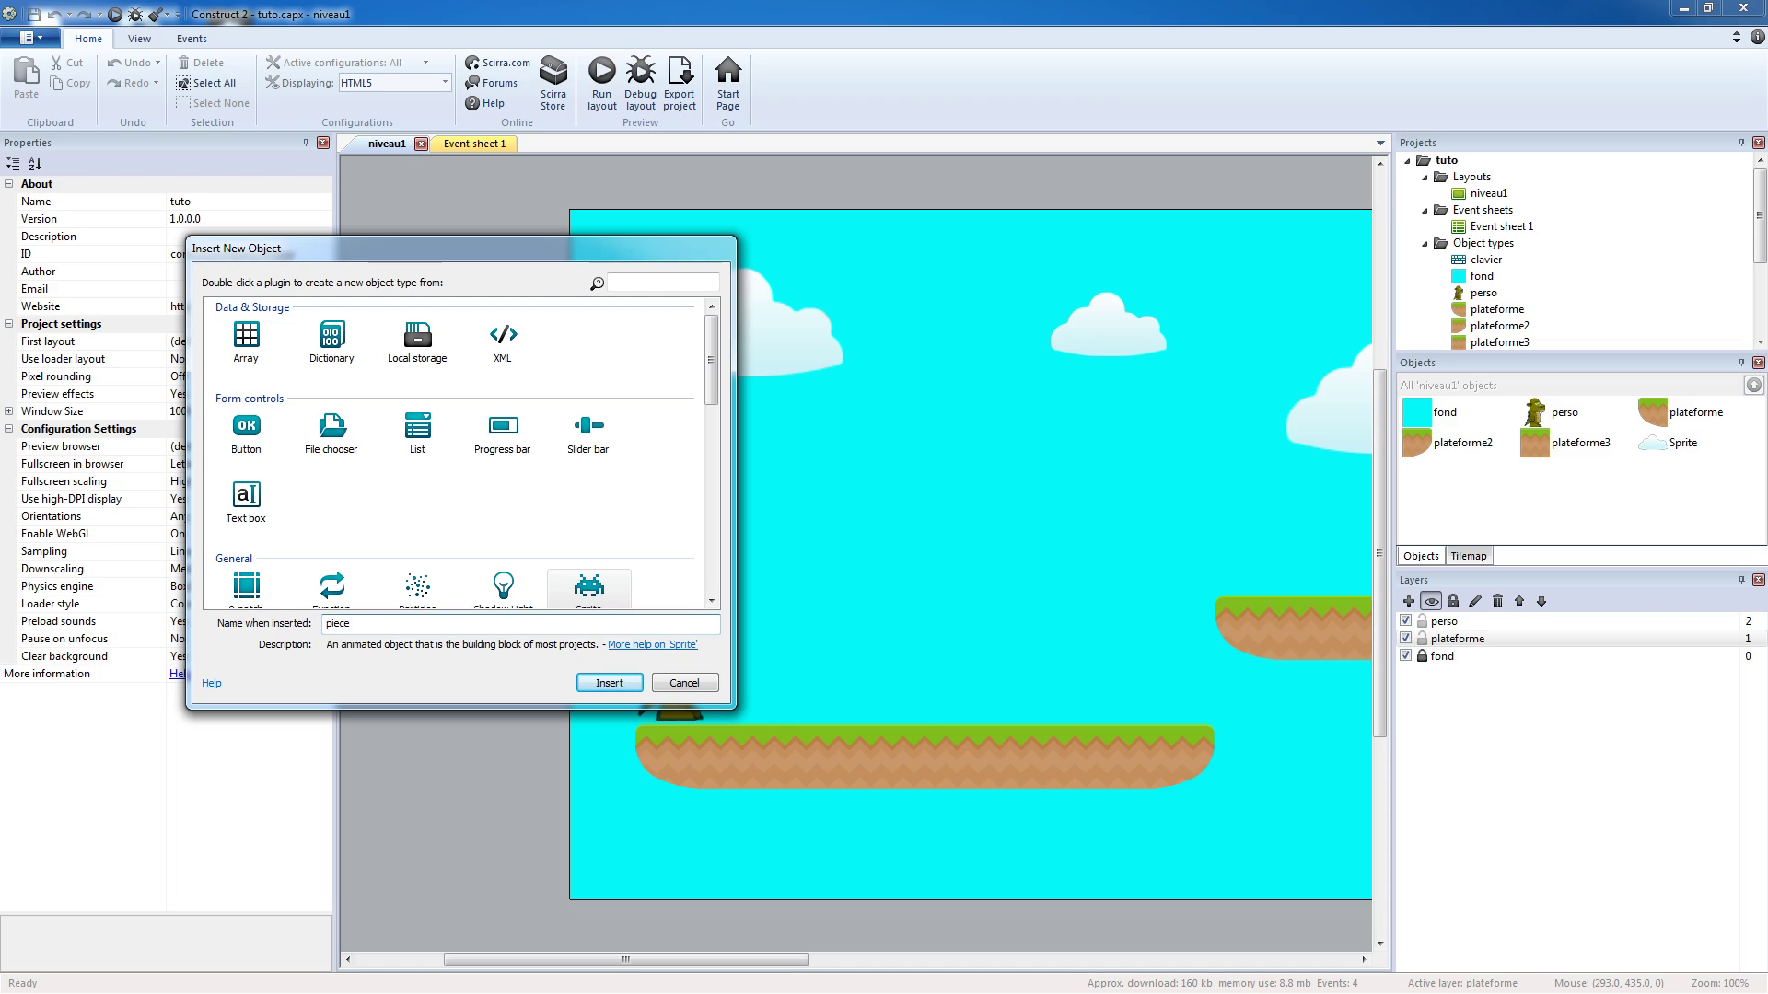
pyautogui.click(610, 684)
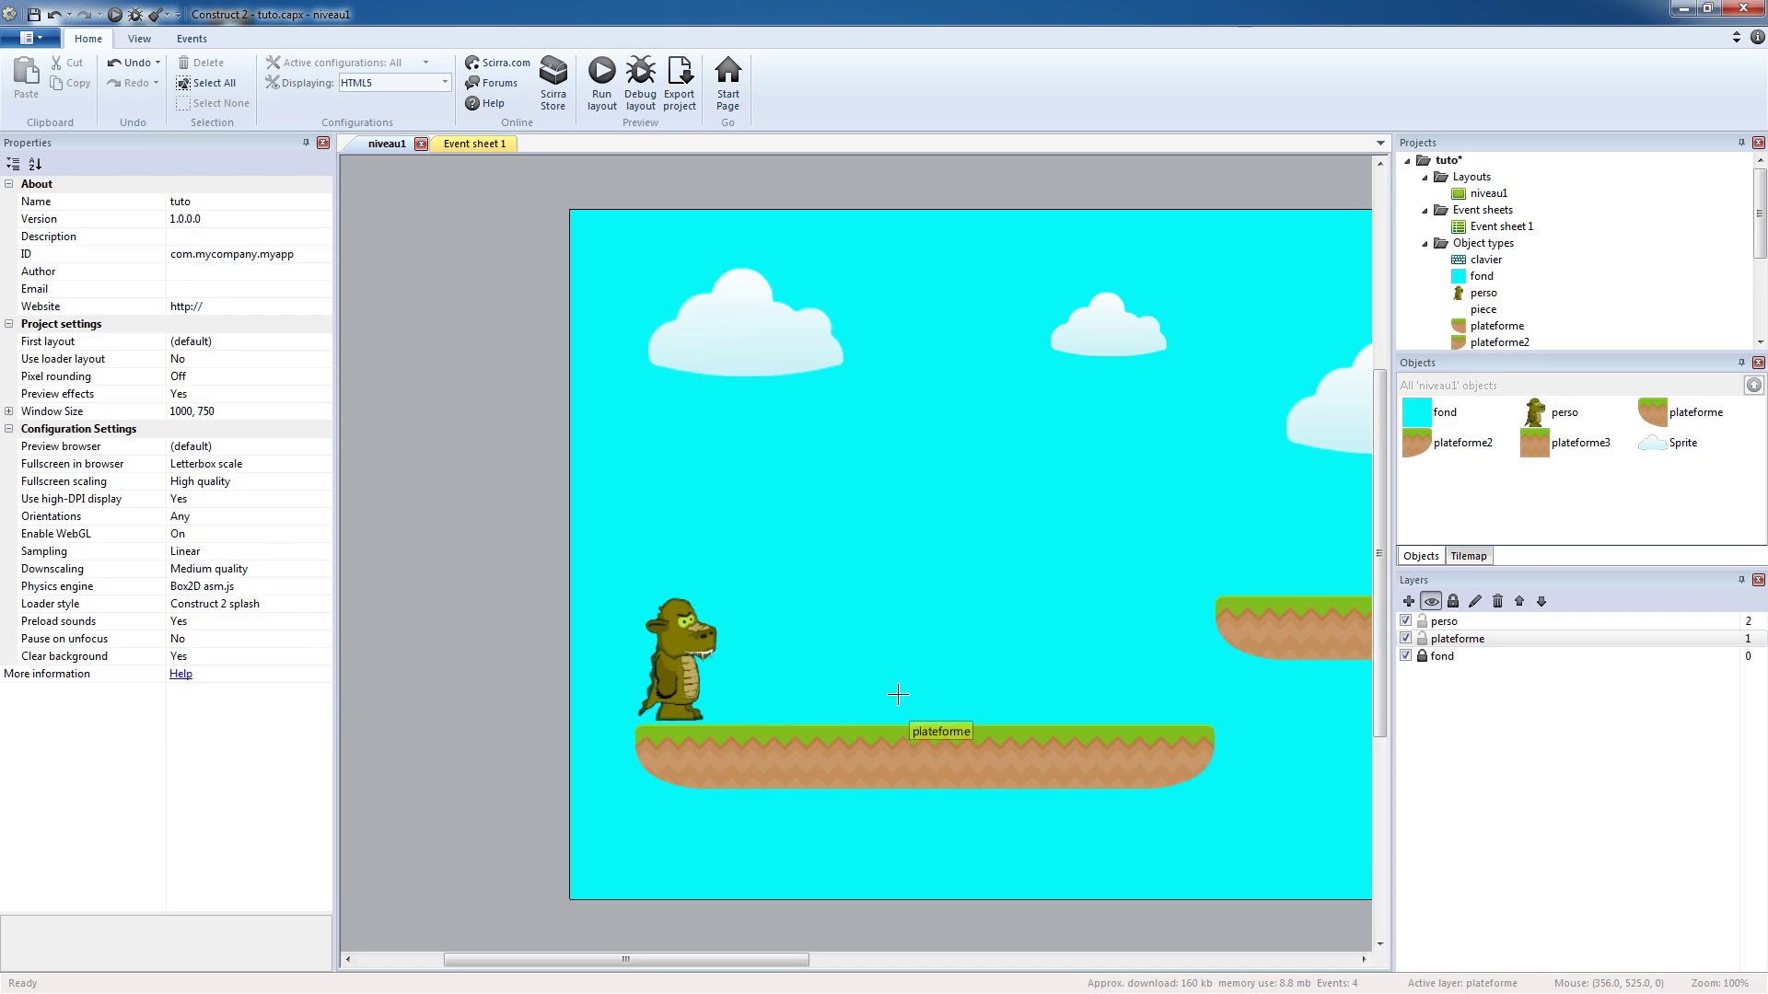
pyautogui.click(891, 712)
# - Load piece.png from the ressources tuto folder as the piece sprite's image, crop it, and close the image editor
pyautogui.click(465, 255)
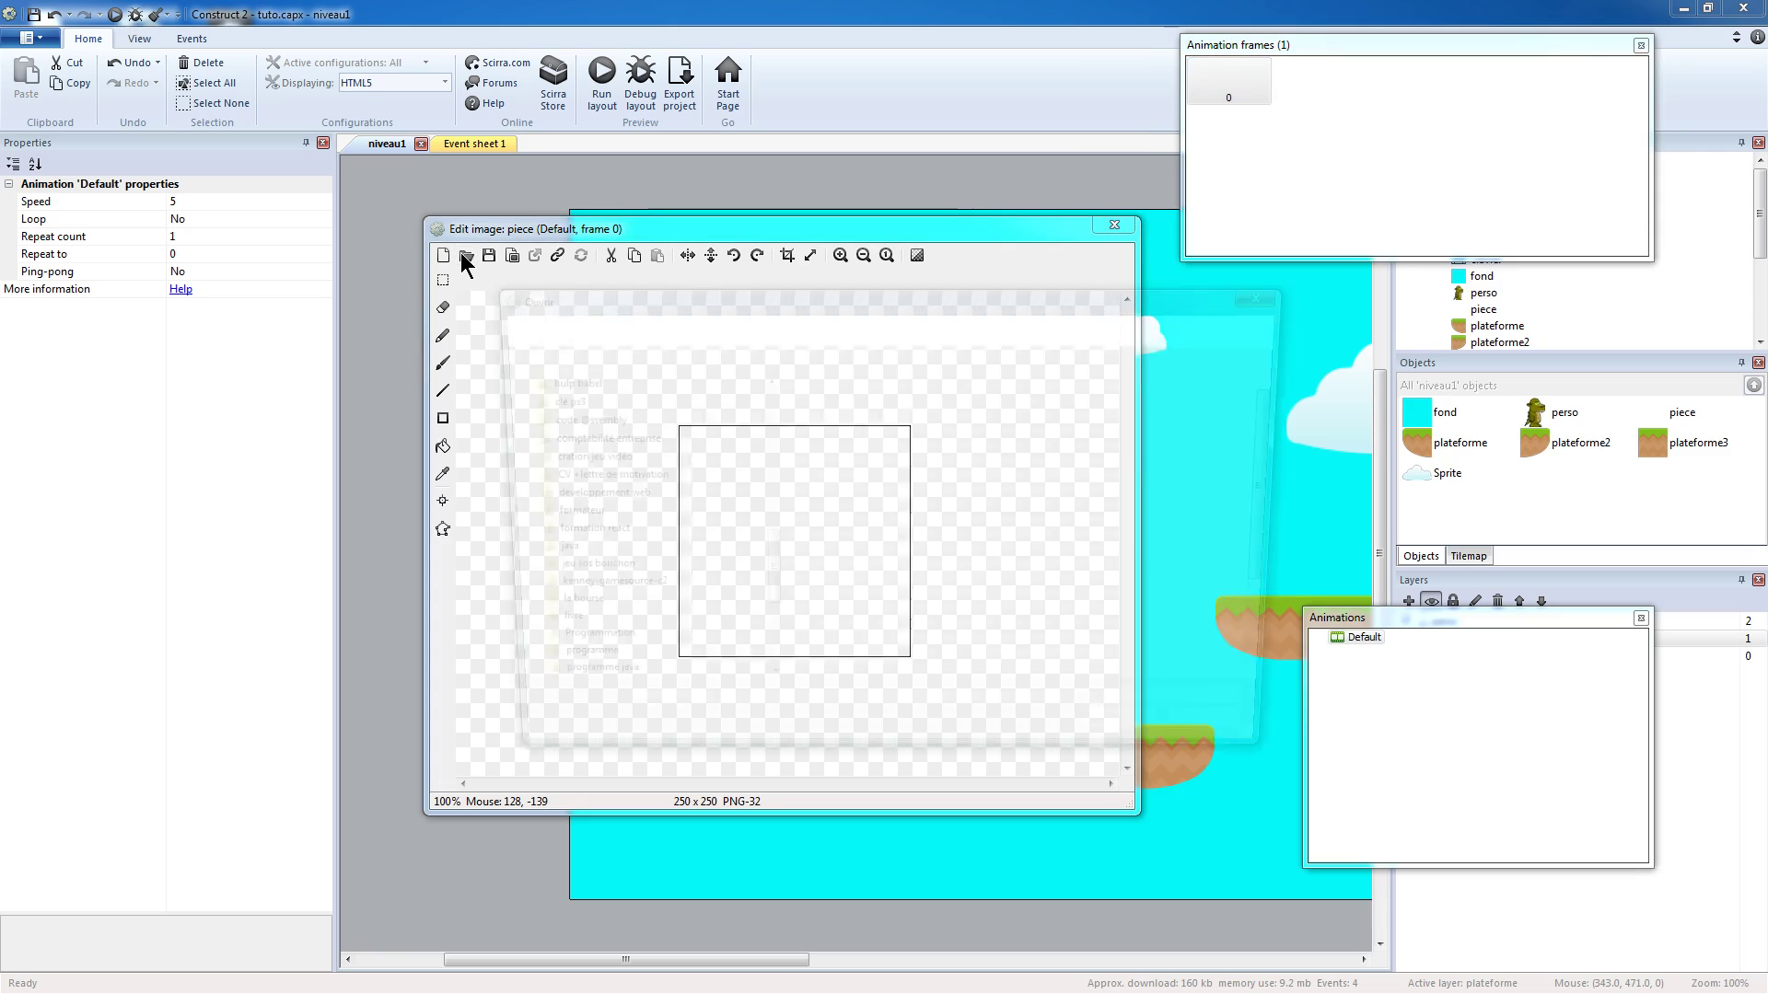
pyautogui.moveTo(1295, 414); pyautogui.dragTo(1279, 478)
pyautogui.click(1031, 603)
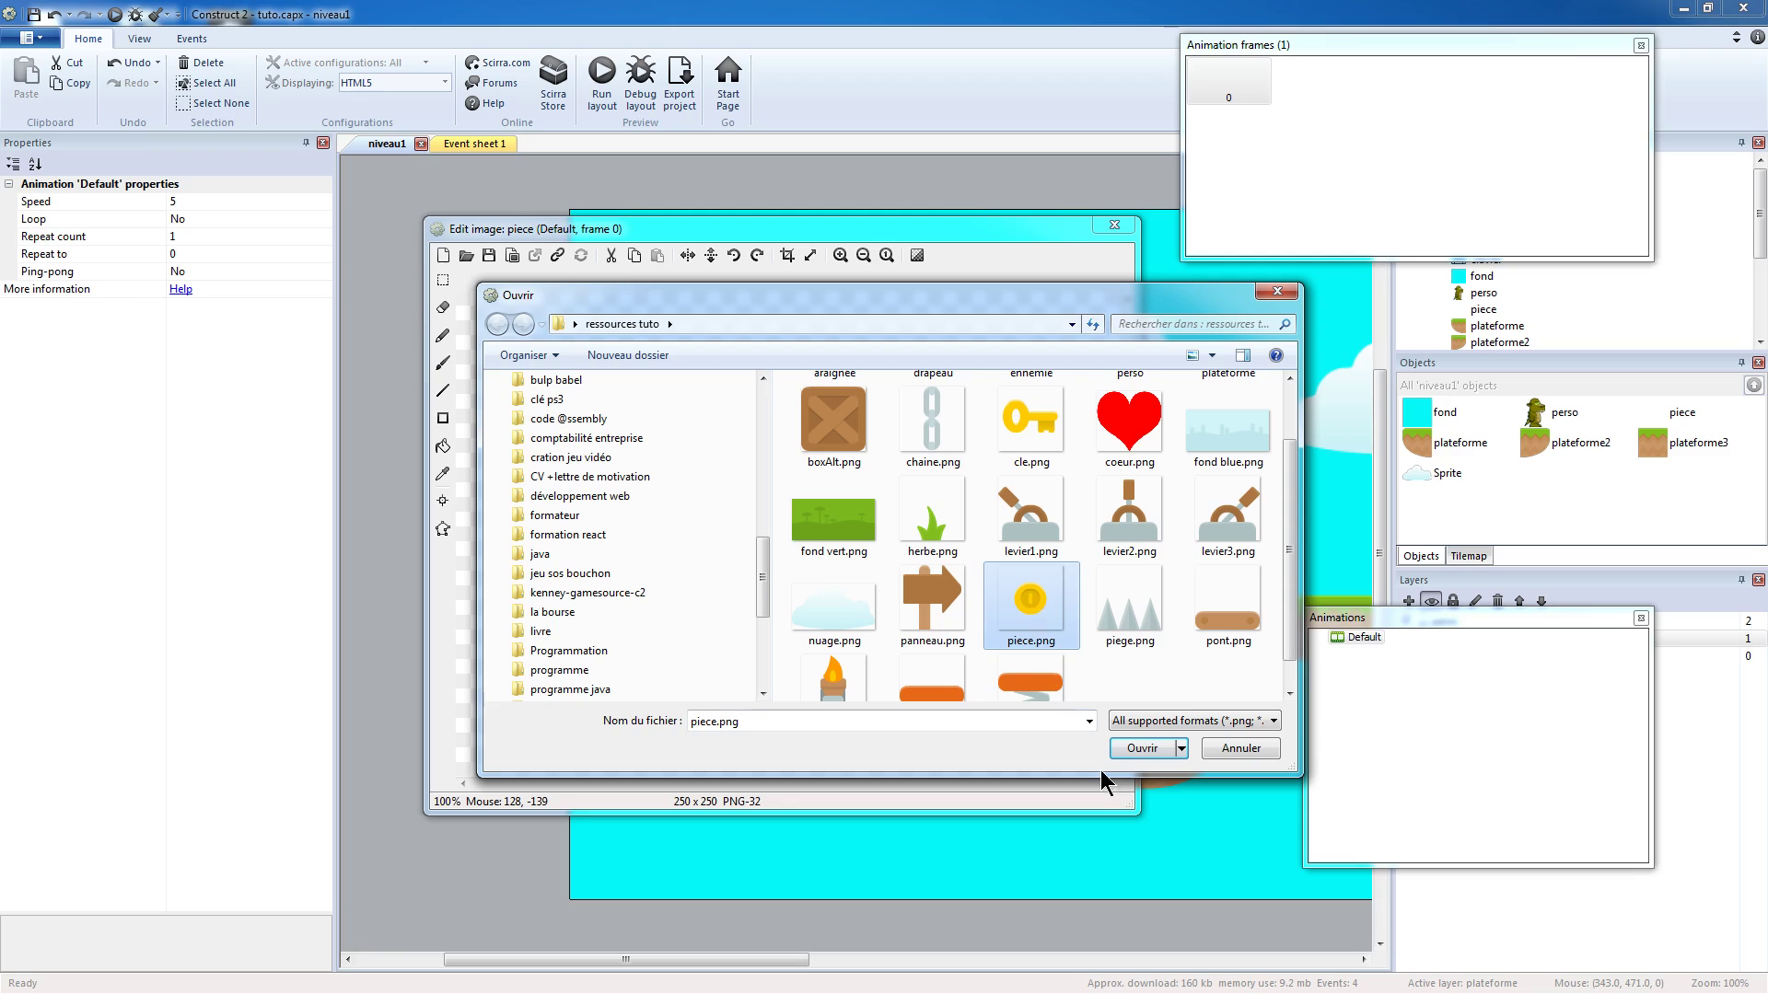
pyautogui.click(1140, 747)
pyautogui.click(788, 255)
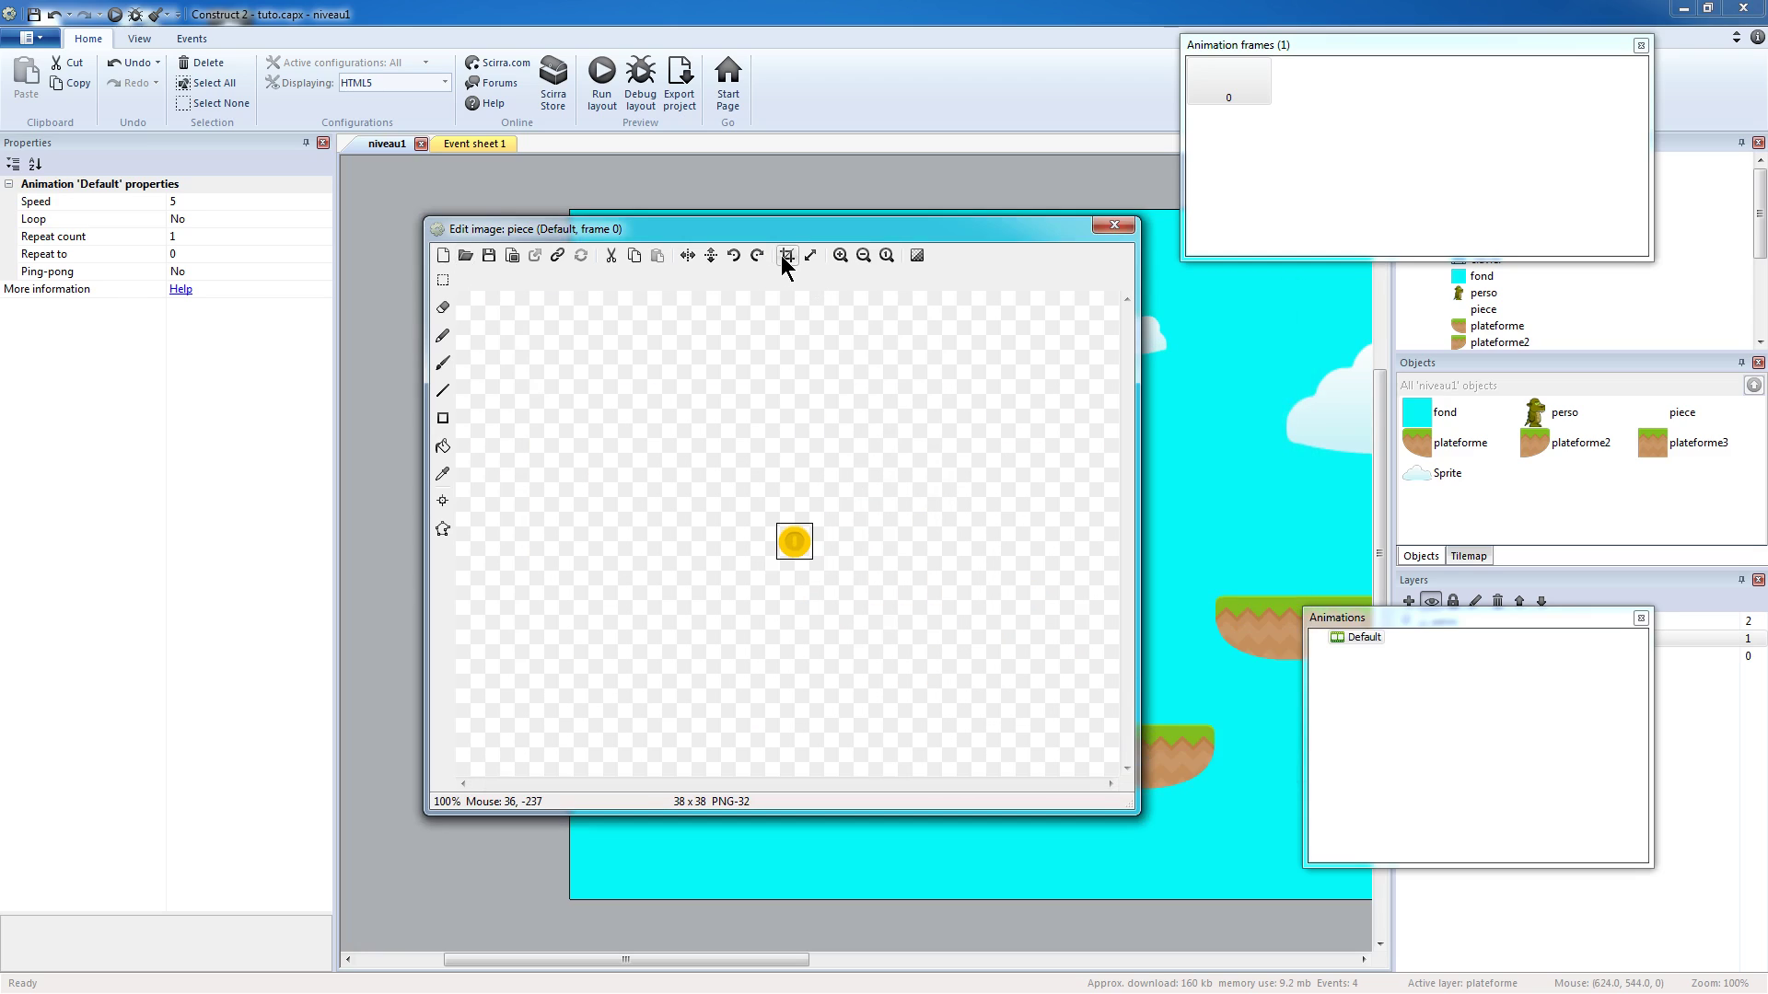
pyautogui.click(1112, 226)
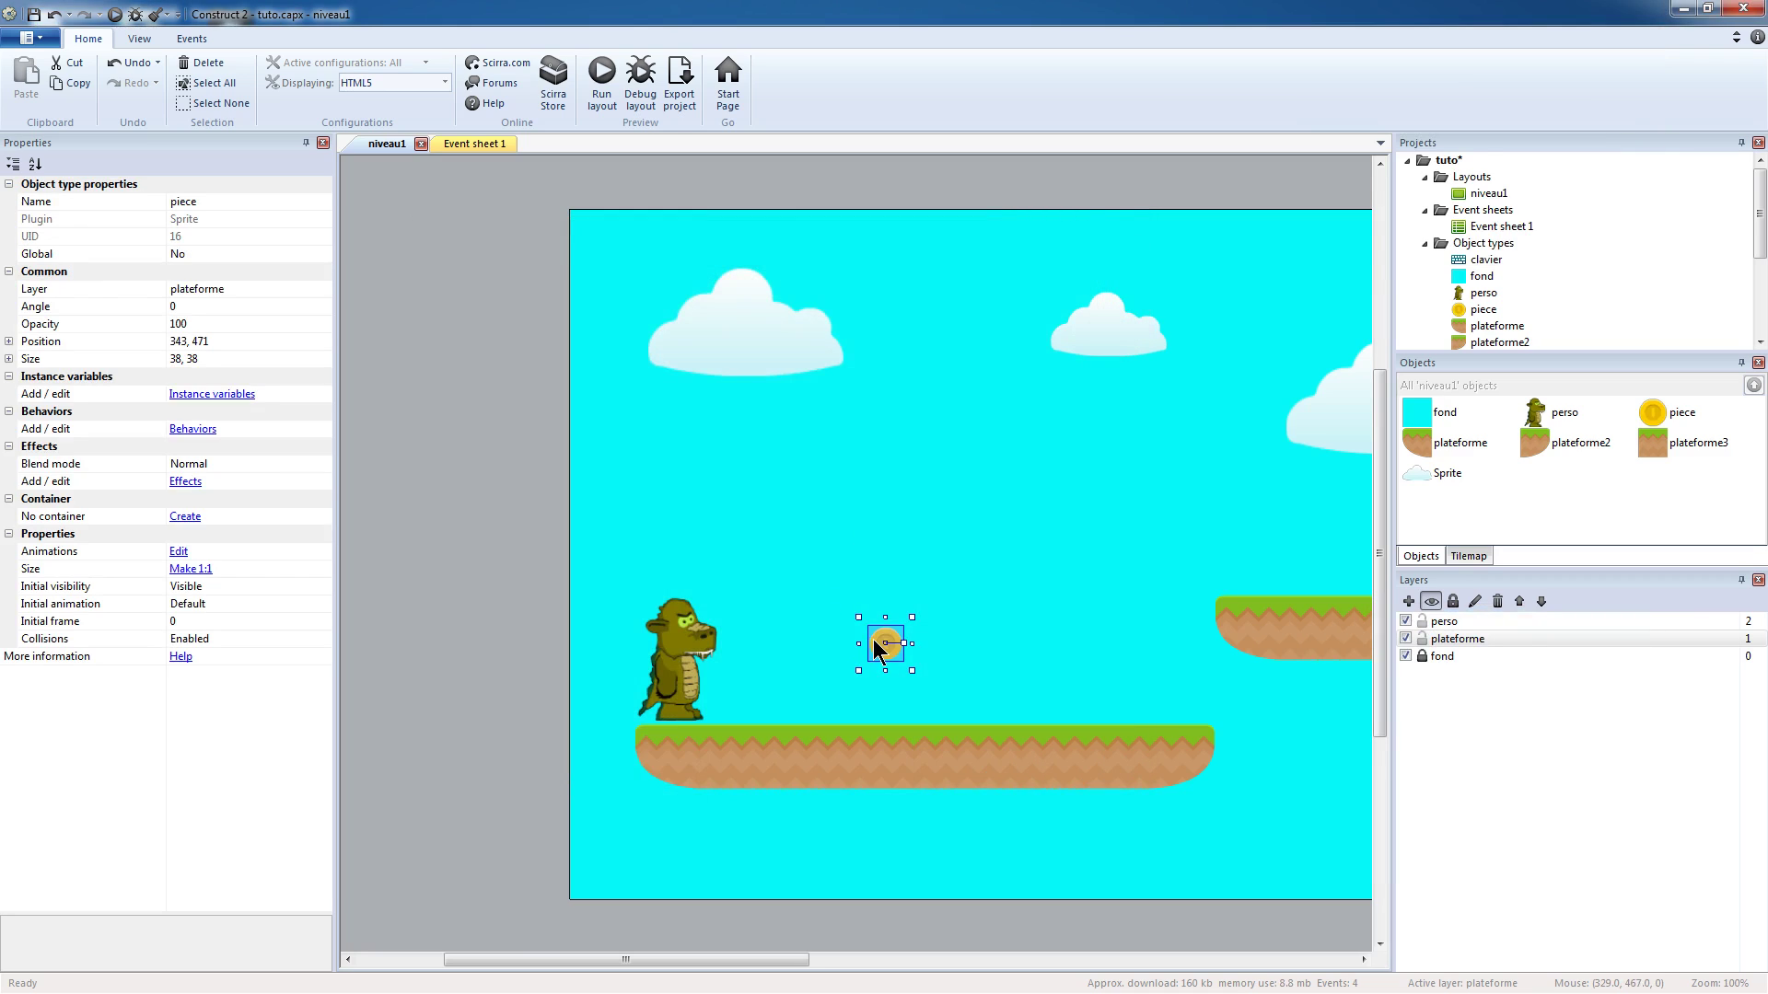
# - Enable grid snapping and grid display, and place the coin at 280, 490 beside the character
pyautogui.moveTo(845, 664); pyautogui.dragTo(842, 673)
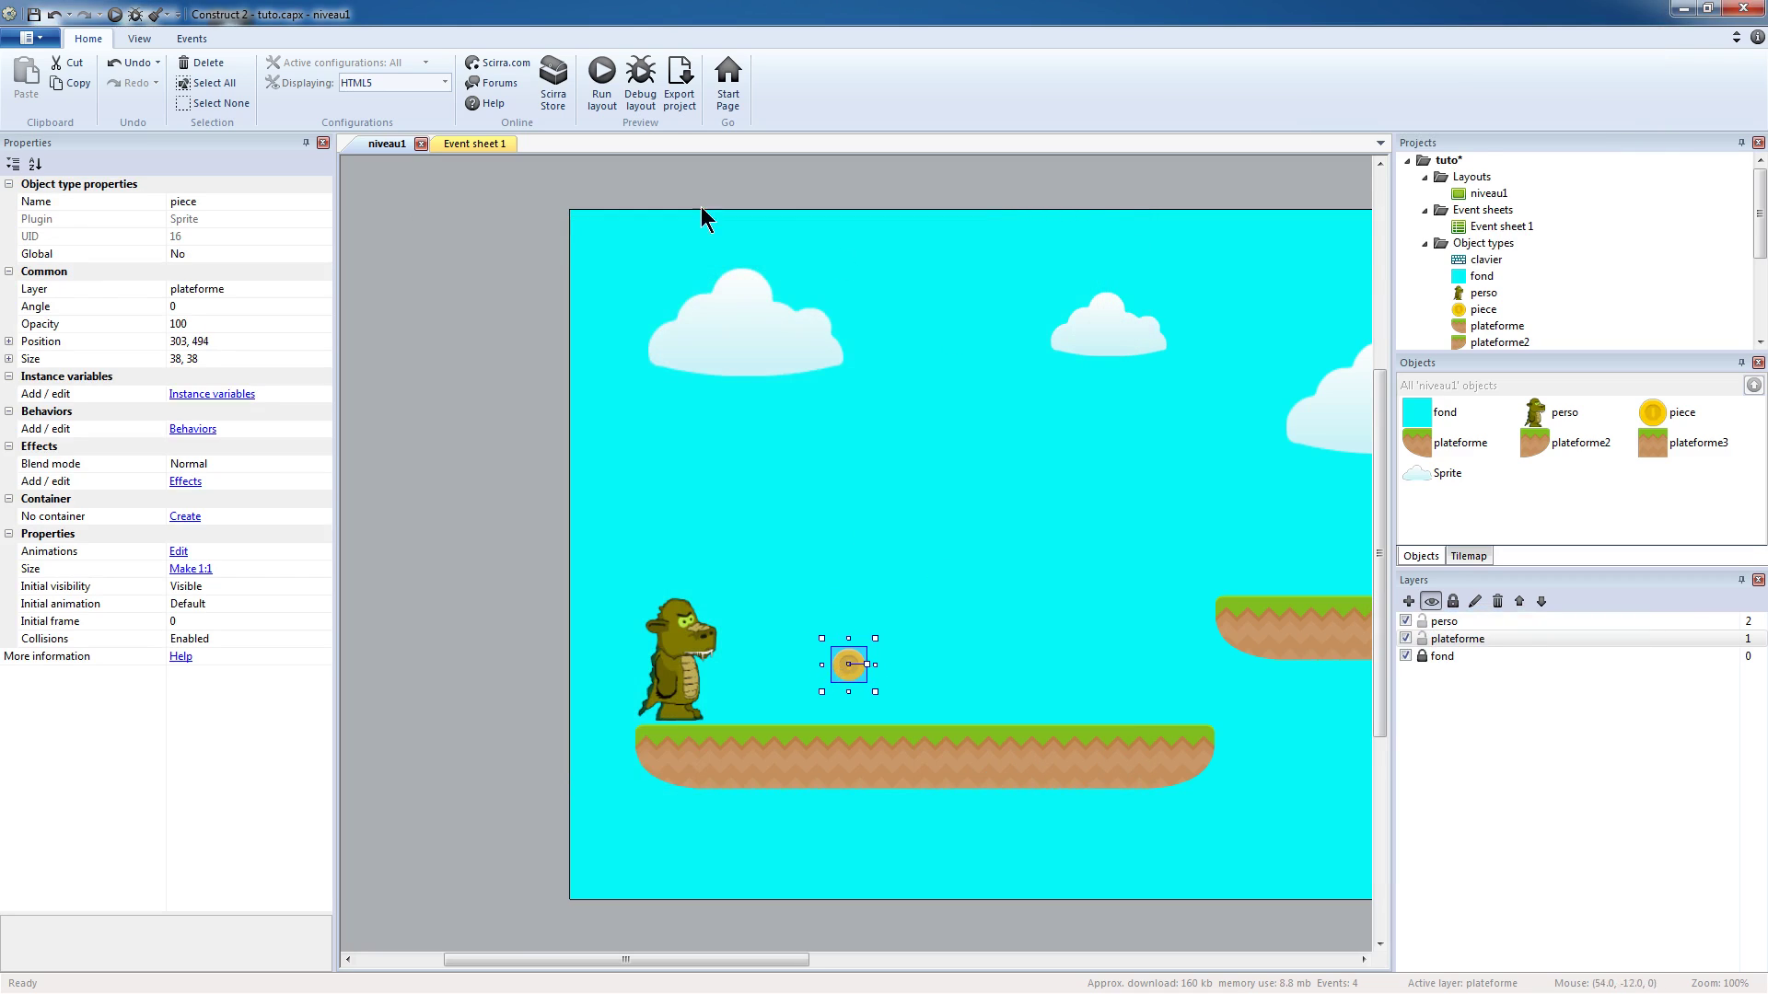
pyautogui.click(147, 43)
pyautogui.click(414, 64)
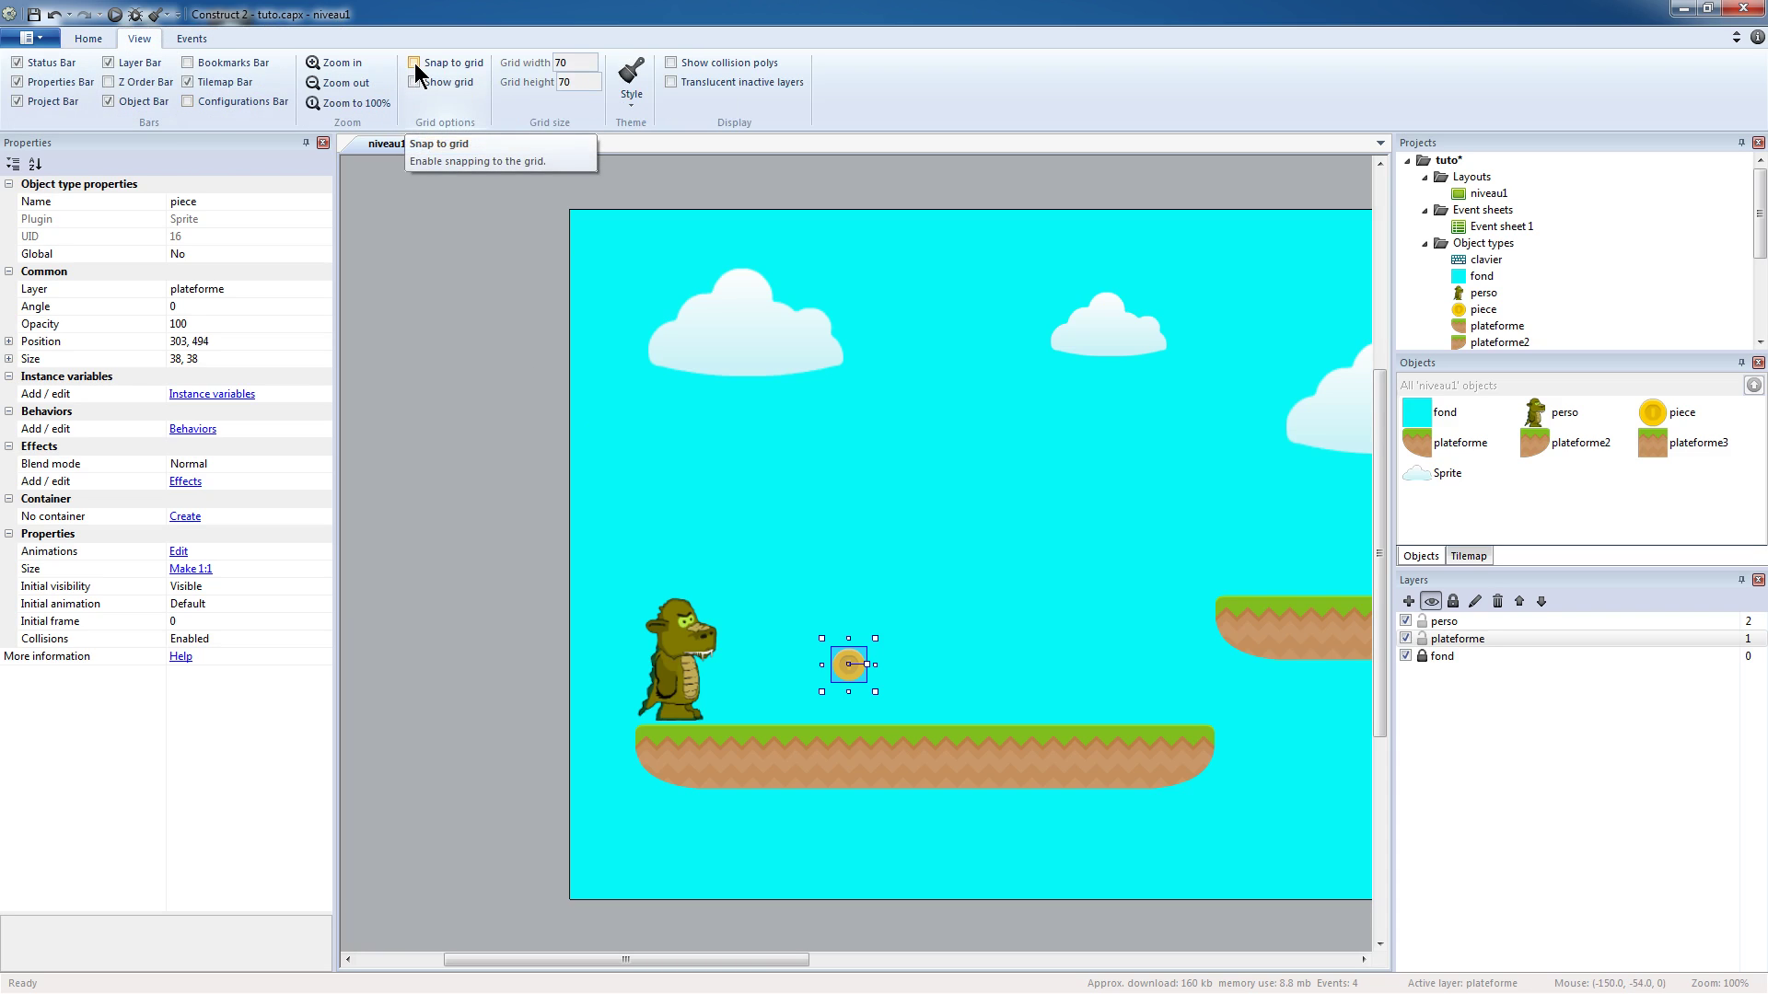
pyautogui.click(414, 82)
pyautogui.moveTo(857, 678); pyautogui.dragTo(843, 675)
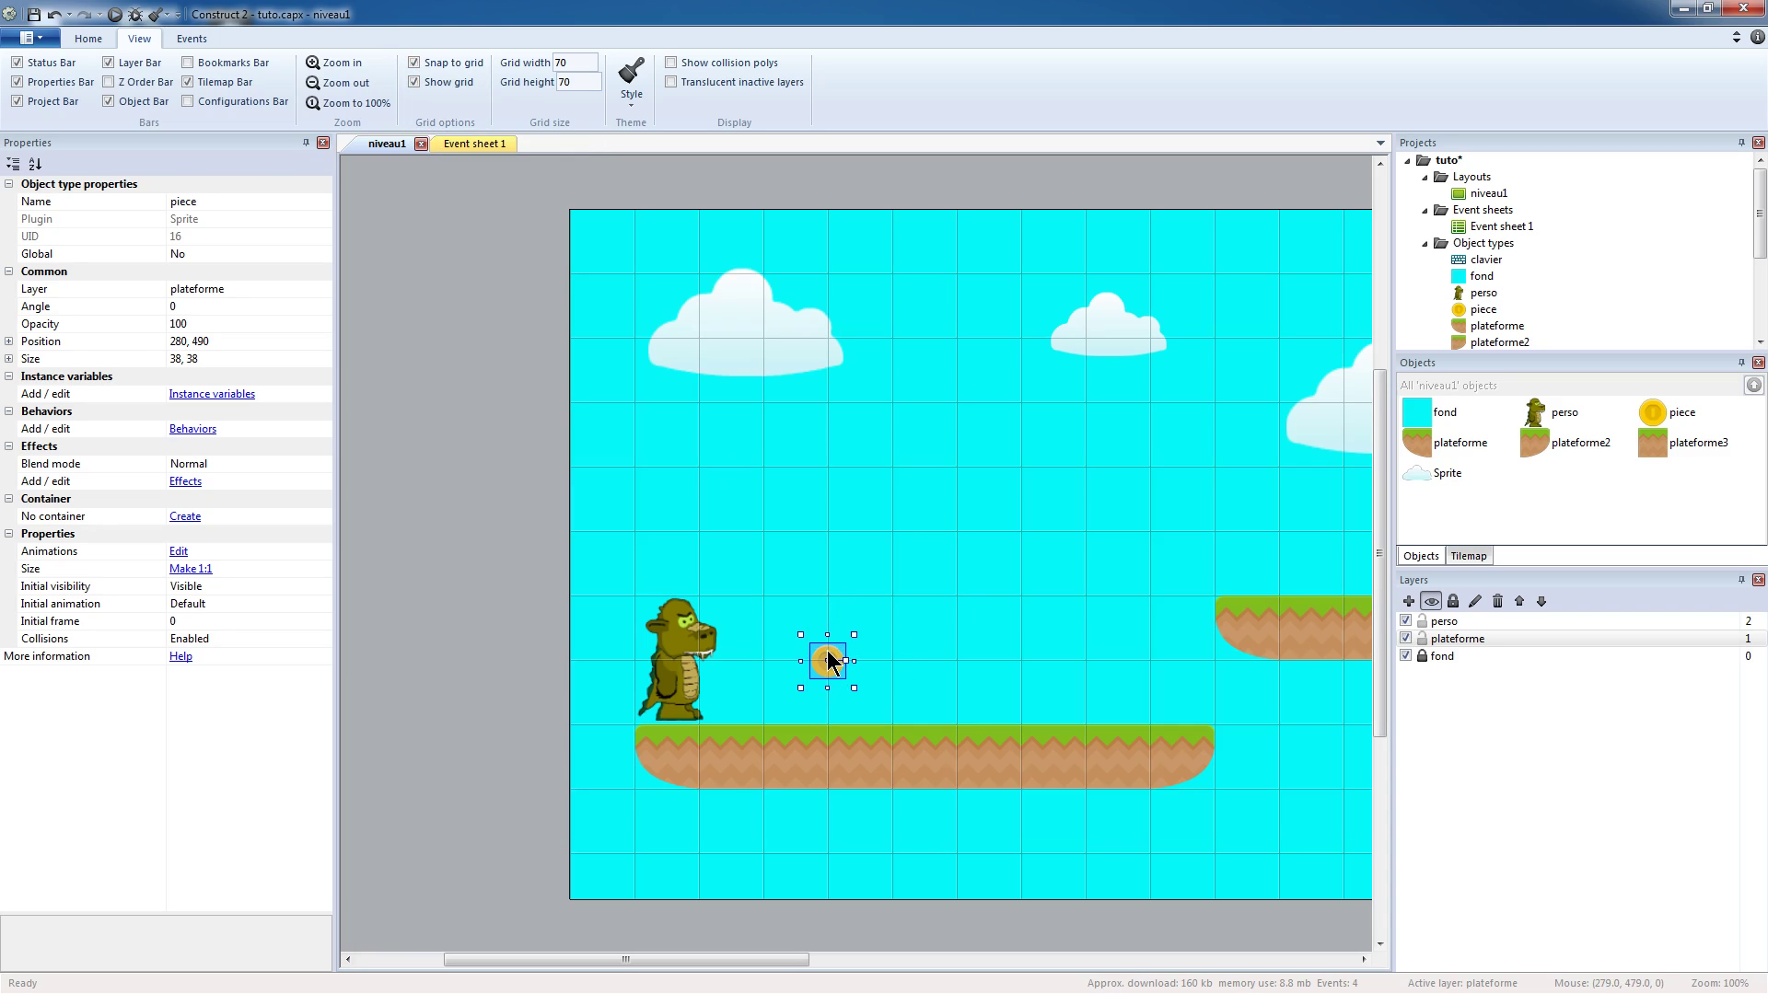
# - Duplicate the coin along the first platform to form a row of five, one grid cell apart, ending at 560, 490
pyautogui.moveTo(827, 660)
pyautogui.mouseDown()
pyautogui.moveTo(887, 663)
pyautogui.moveTo(834, 663)
pyautogui.moveTo(860, 697)
pyautogui.moveTo(833, 672)
pyautogui.moveTo(1022, 669)
pyautogui.mouseUp()
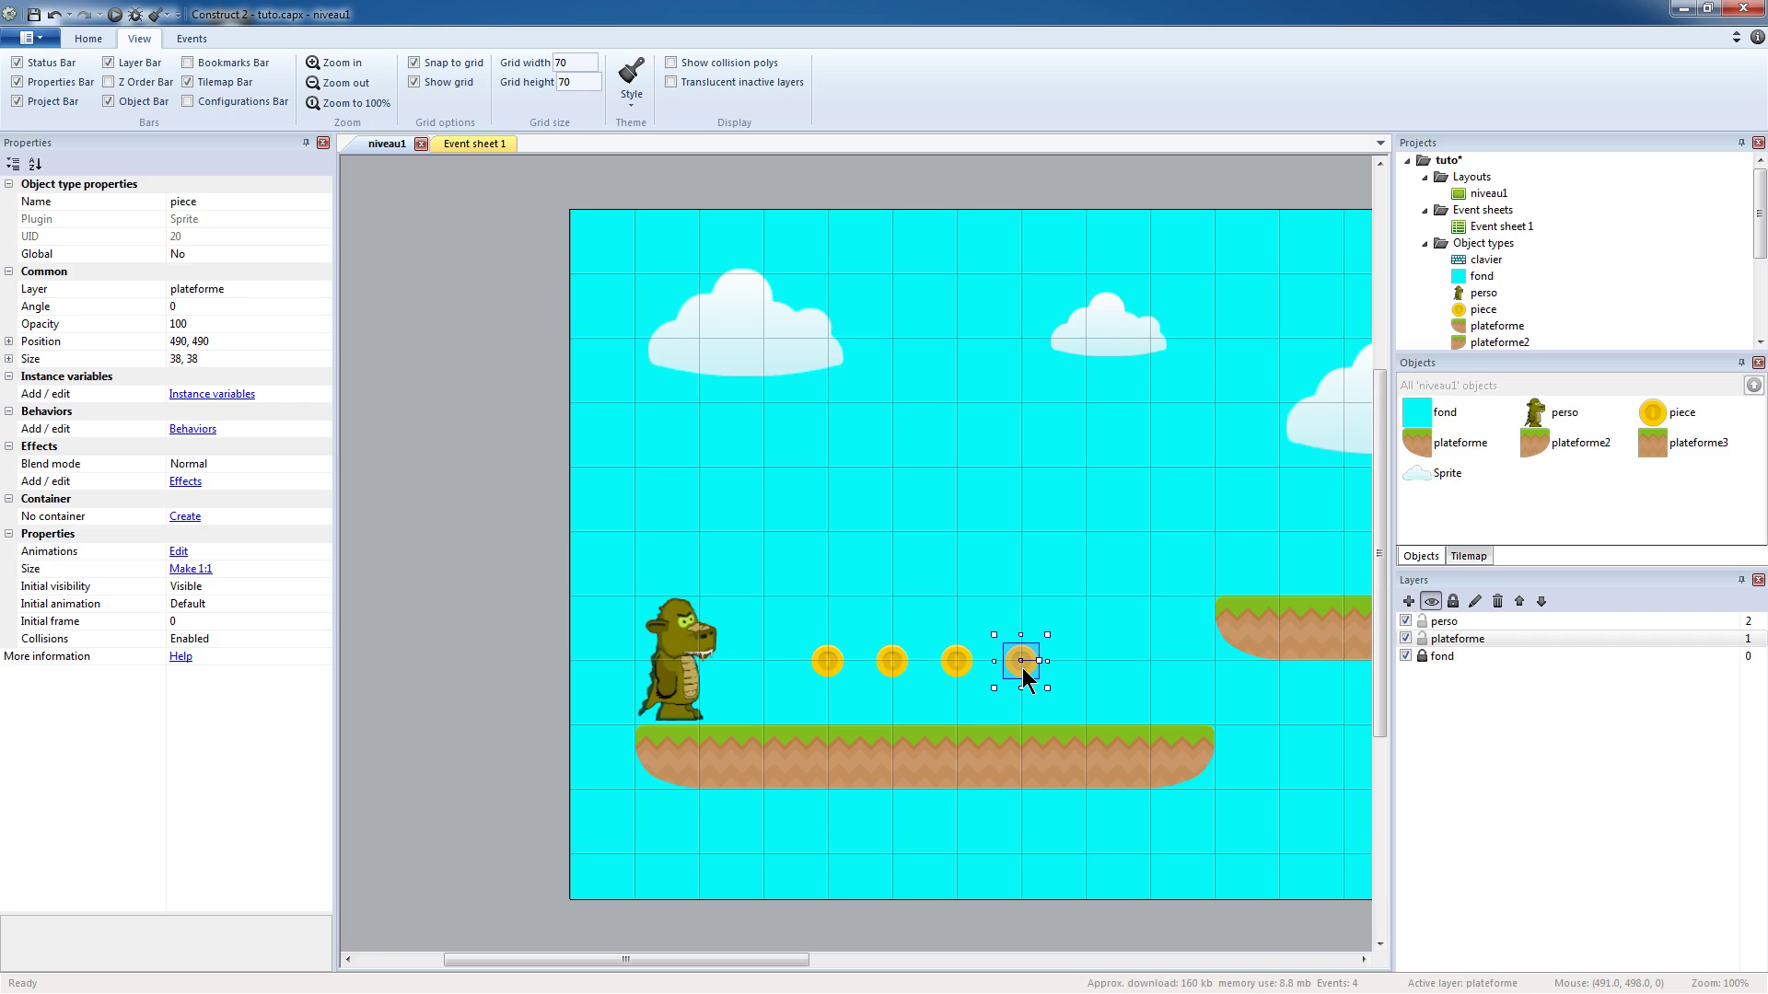
pyautogui.keyDown('ctrl'); pyautogui.moveTo(1025, 670); pyautogui.dragTo(1022, 668); pyautogui.keyUp('ctrl')
pyautogui.keyDown('ctrl'); pyautogui.moveTo(1022, 668); pyautogui.dragTo(1087, 664); pyautogui.keyUp('ctrl')
# - Move the last coin to 770, 350 above the second platform and duplicate it into a row of six ending at 1120, 350
pyautogui.moveTo(767, 960); pyautogui.dragTo(910, 974)
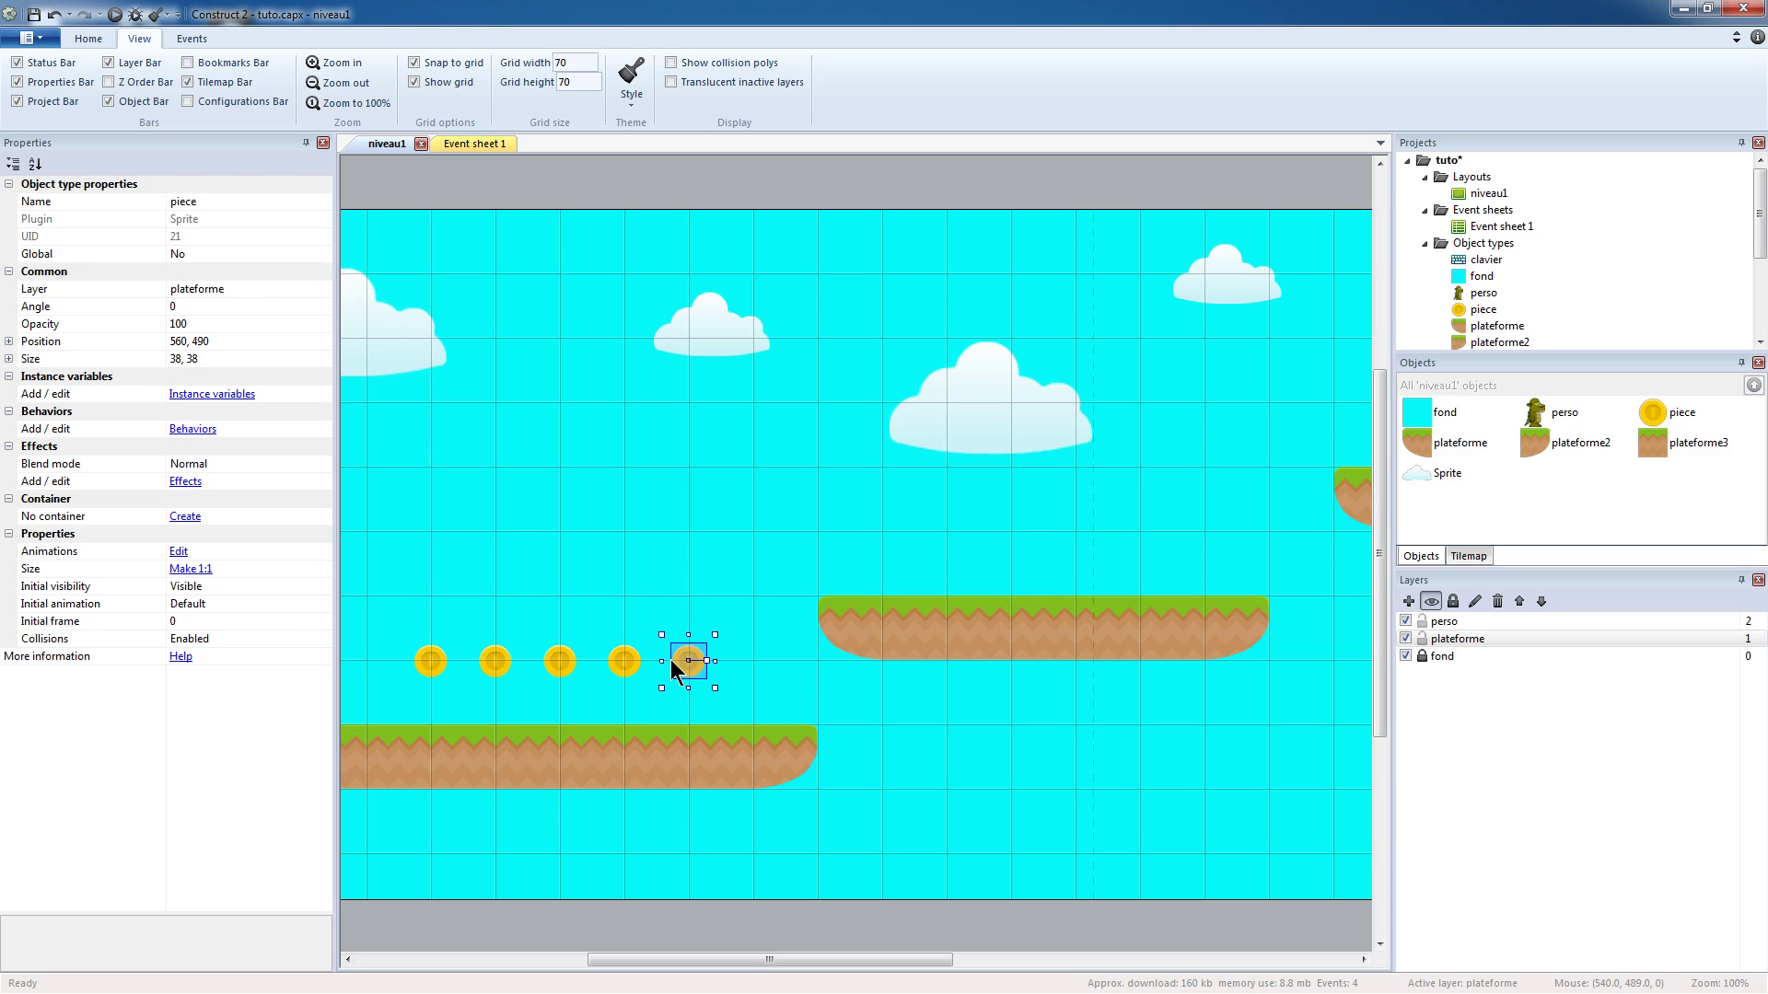
pyautogui.moveTo(699, 665); pyautogui.dragTo(875, 538)
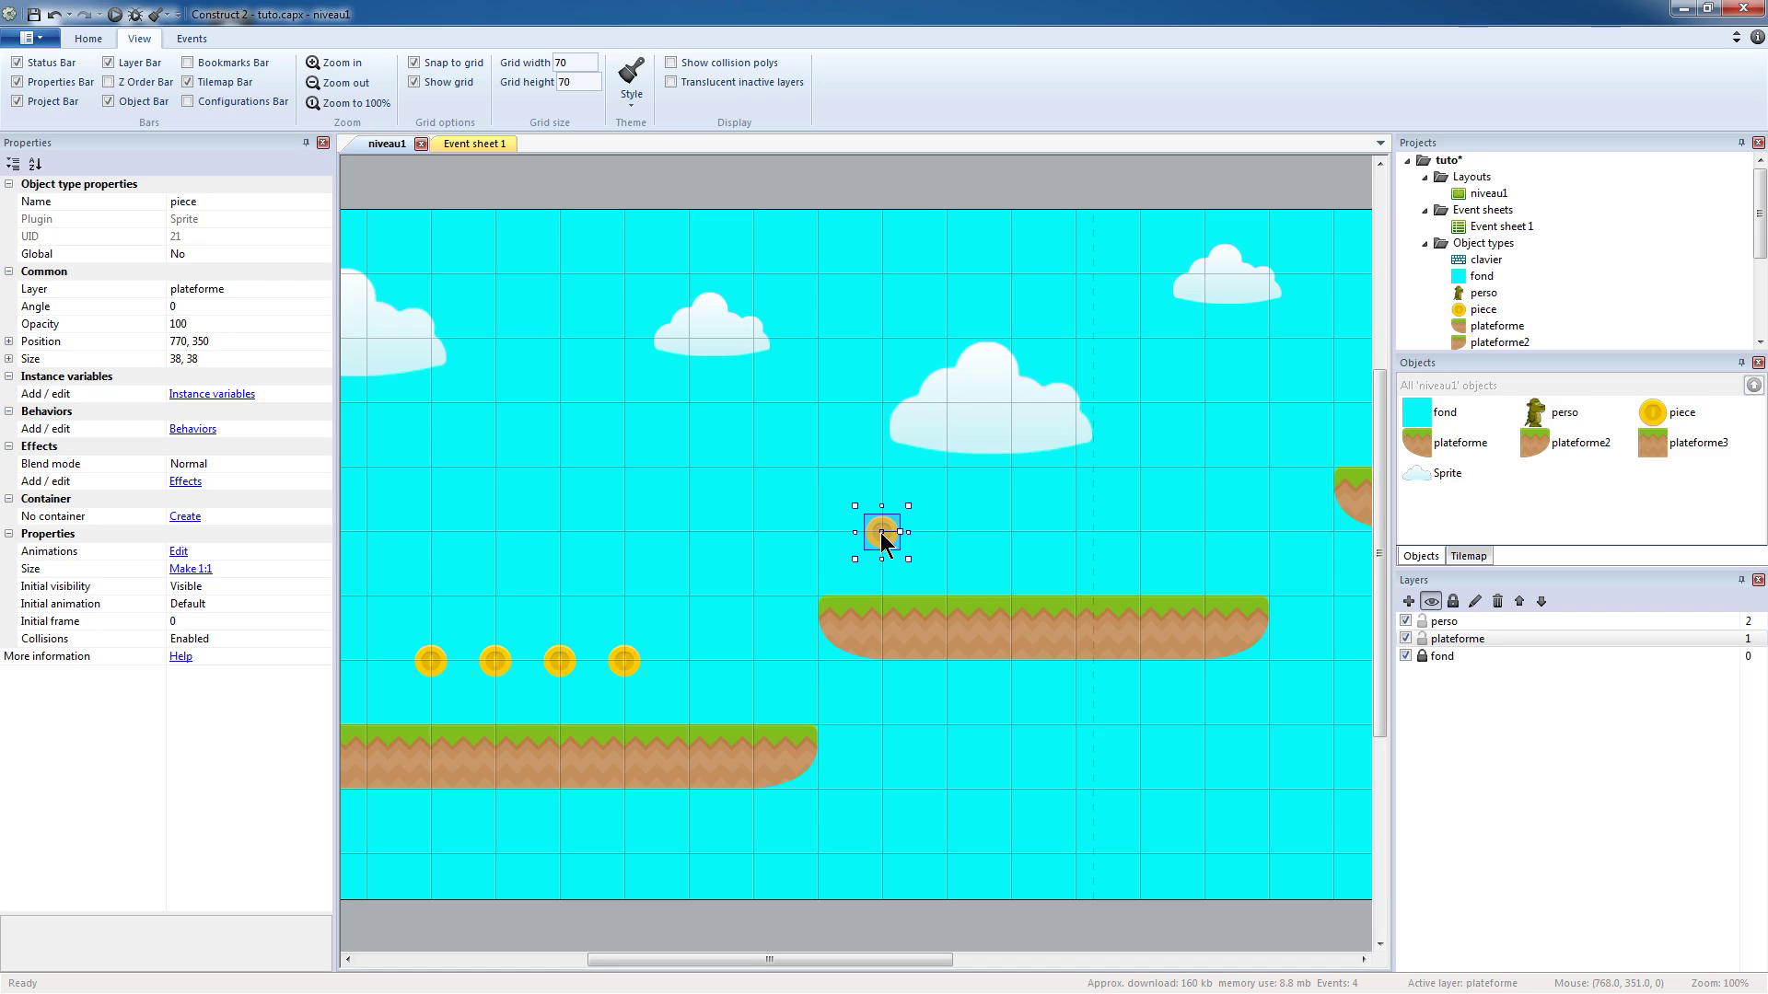
pyautogui.keyDown('ctrl'); pyautogui.moveTo(881, 538); pyautogui.dragTo(1206, 539); pyautogui.keyUp('ctrl')
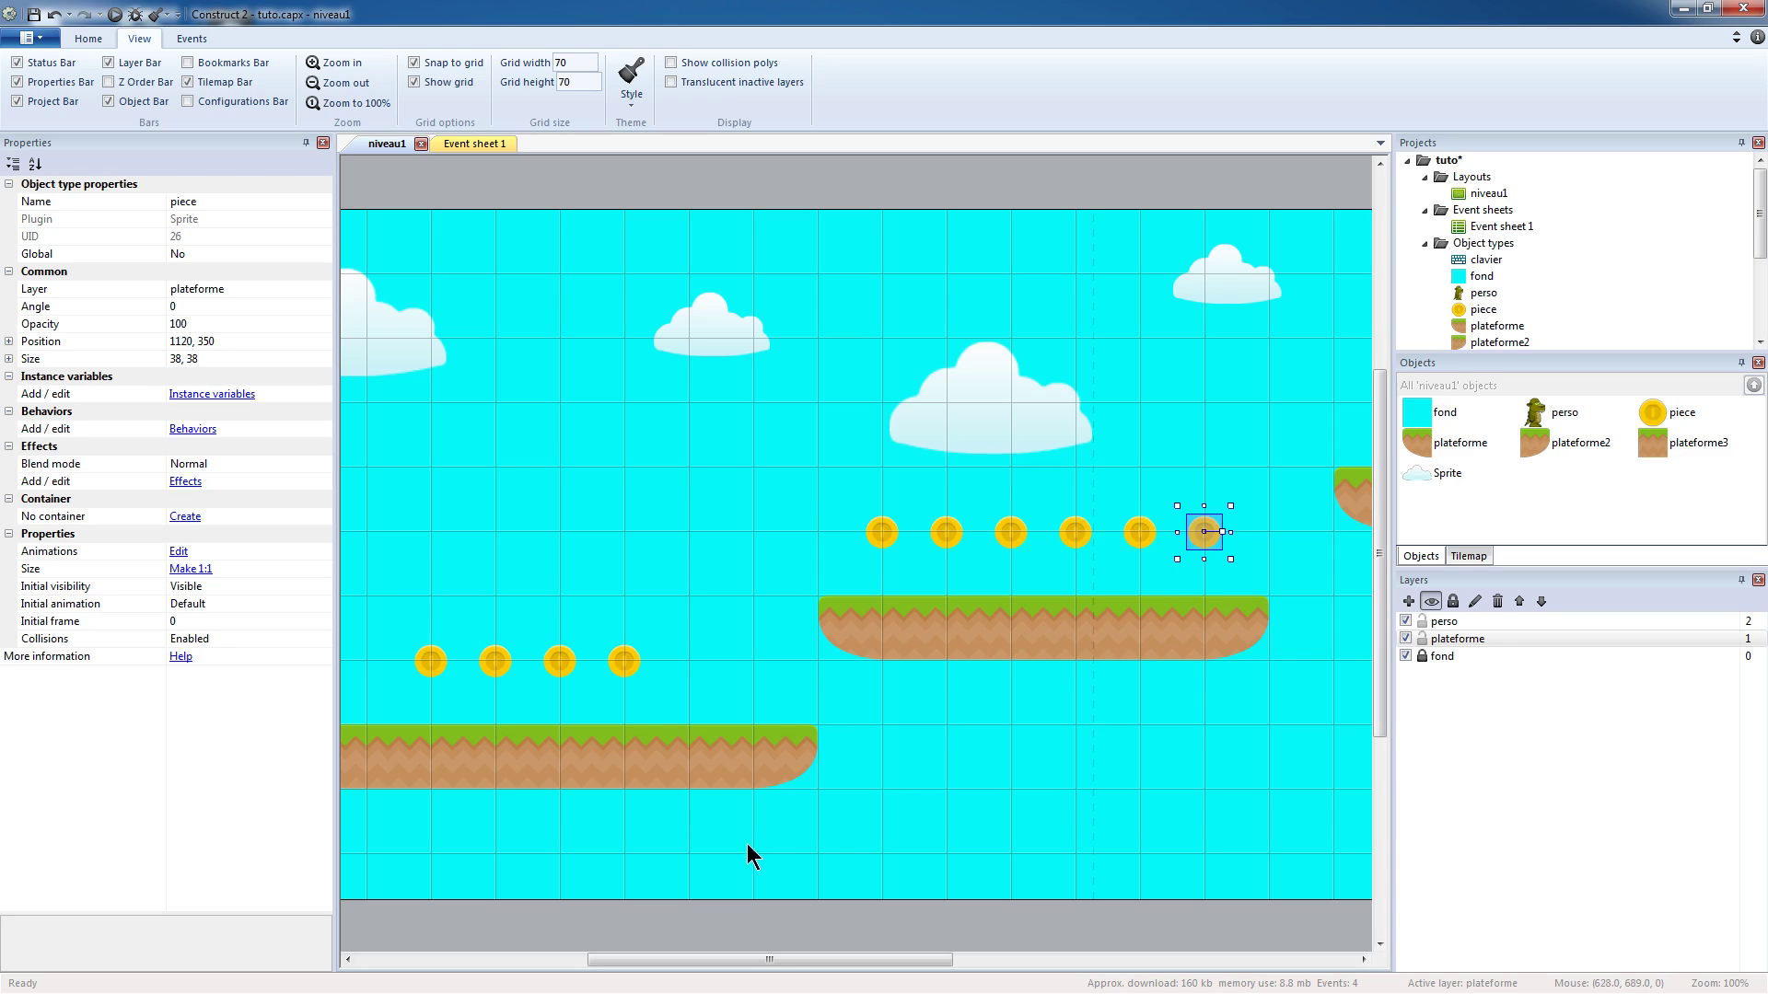
pyautogui.moveTo(789, 959)
pyautogui.mouseDown()
pyautogui.moveTo(698, 959)
pyautogui.moveTo(801, 958)
pyautogui.mouseUp()
pyautogui.click(772, 529)
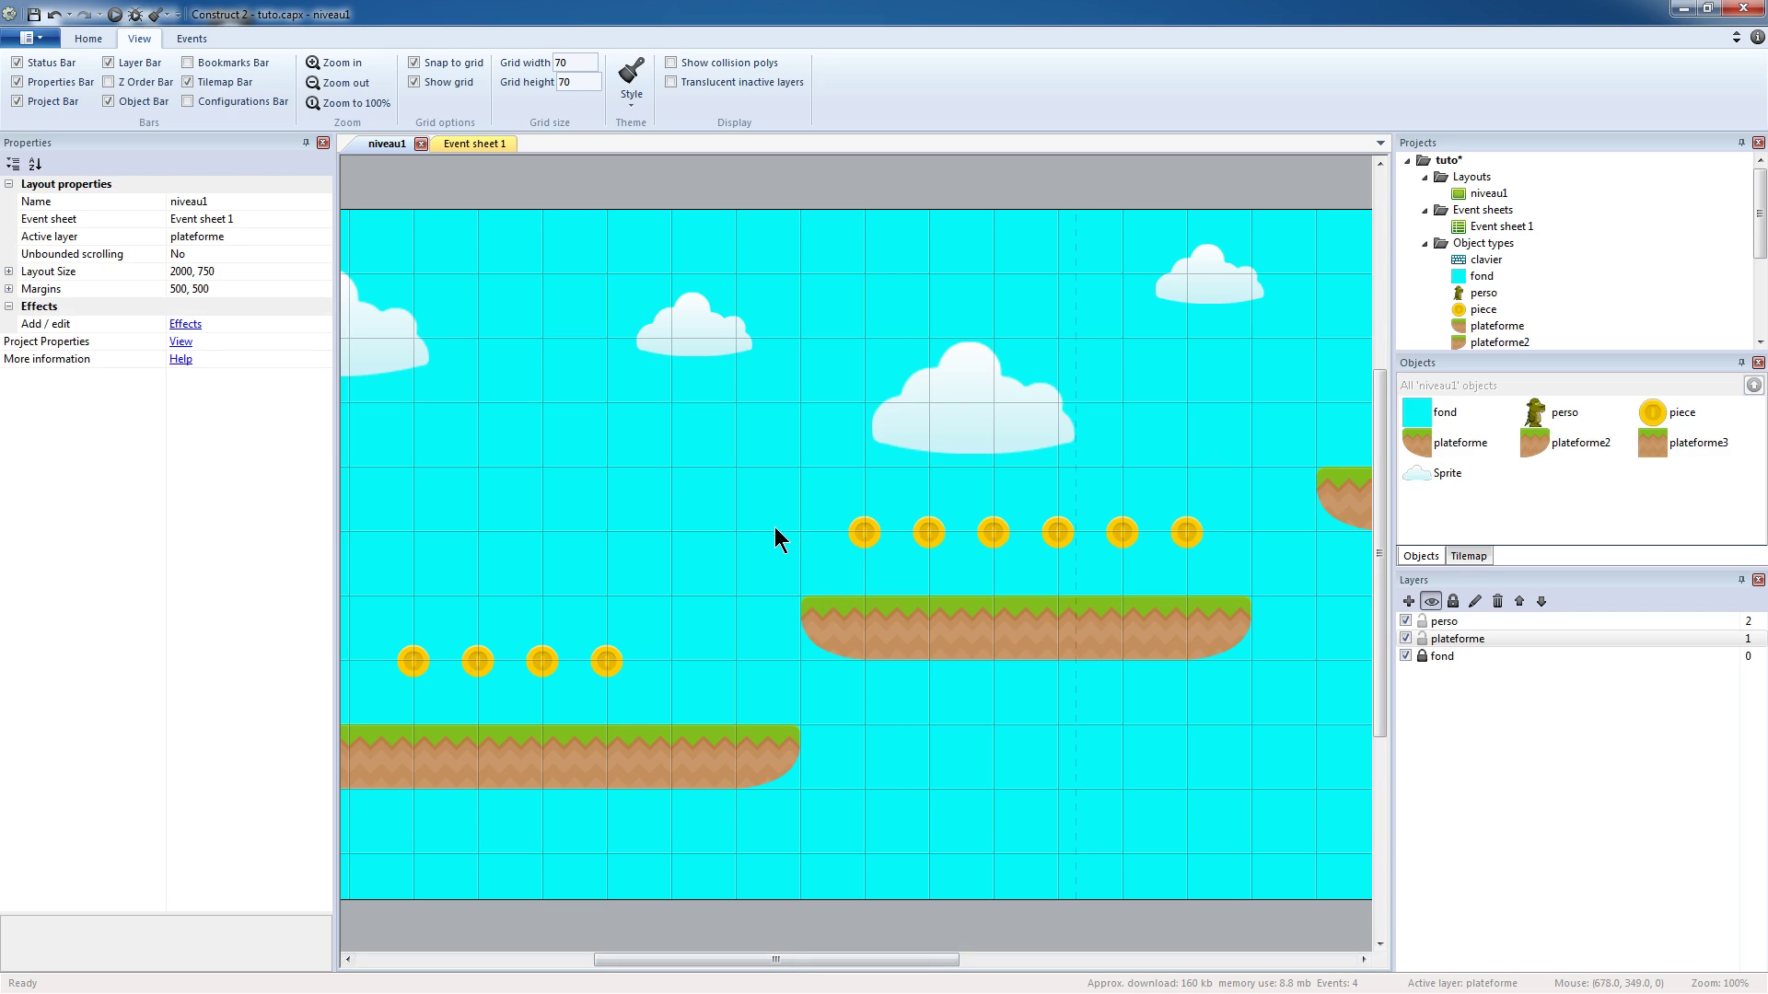
# - Preview the layout in the browser, walk the character through the coins in both directions, and close the preview
pyautogui.moveTo(657, 959); pyautogui.dragTo(571, 958)
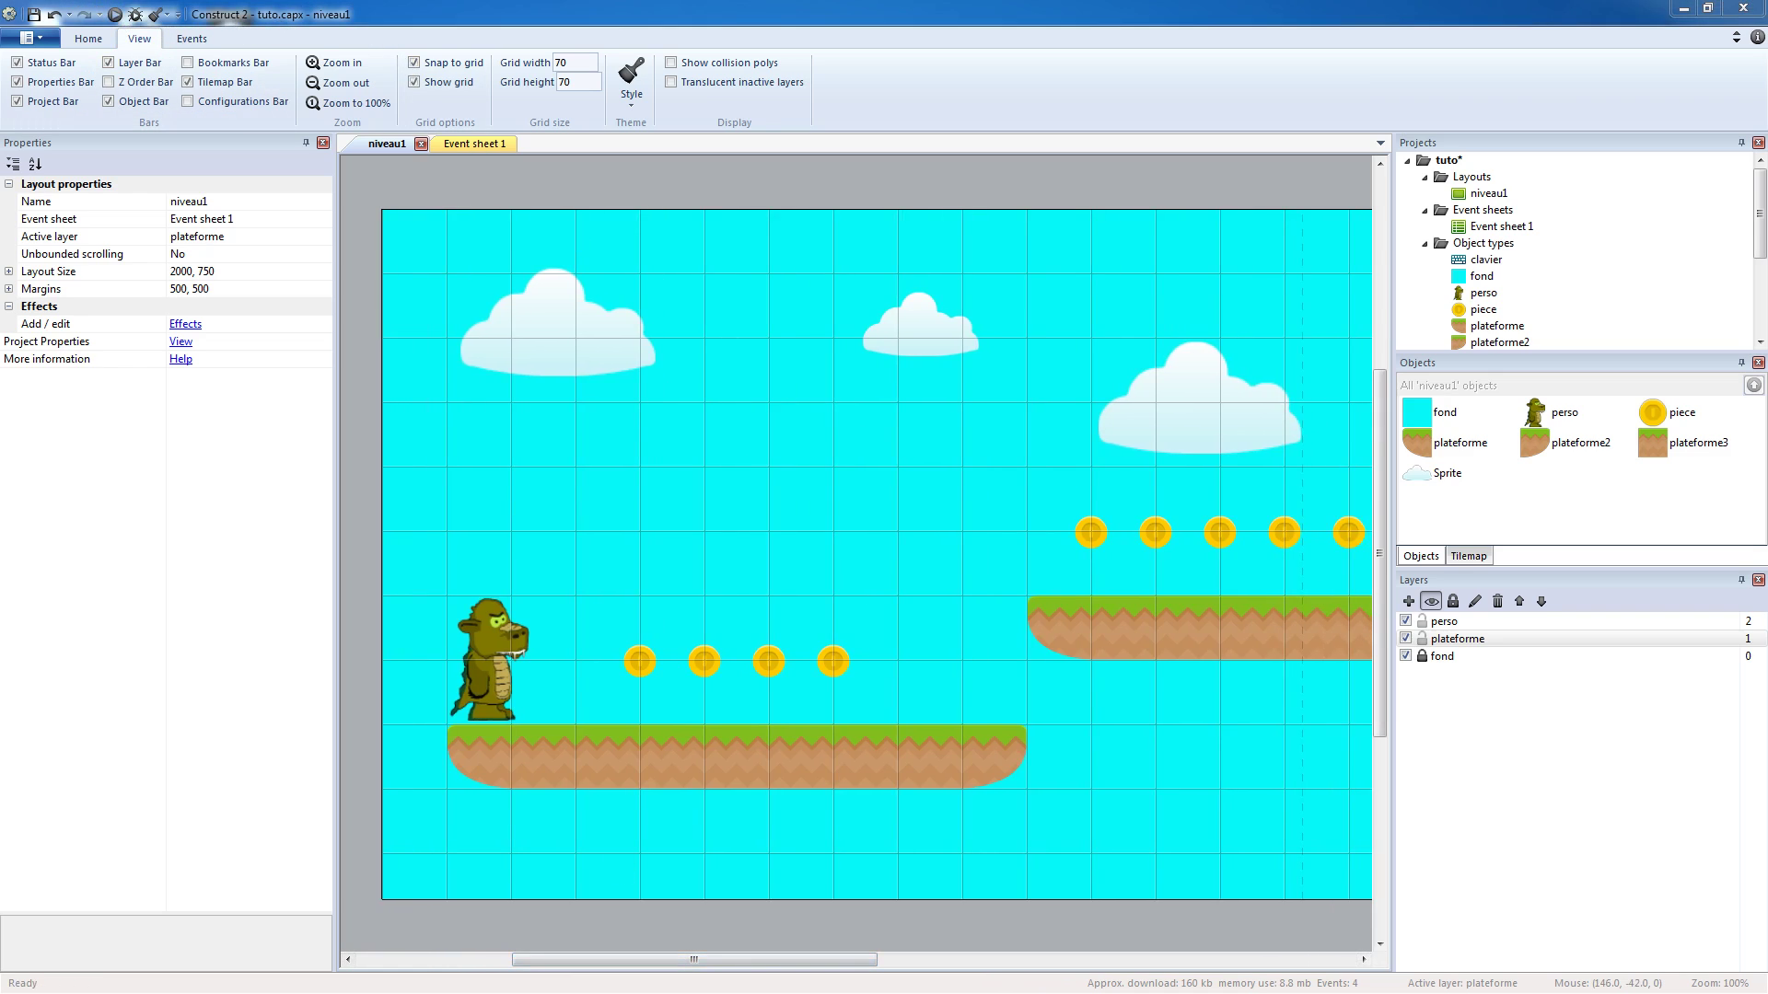
pyautogui.press('F5')
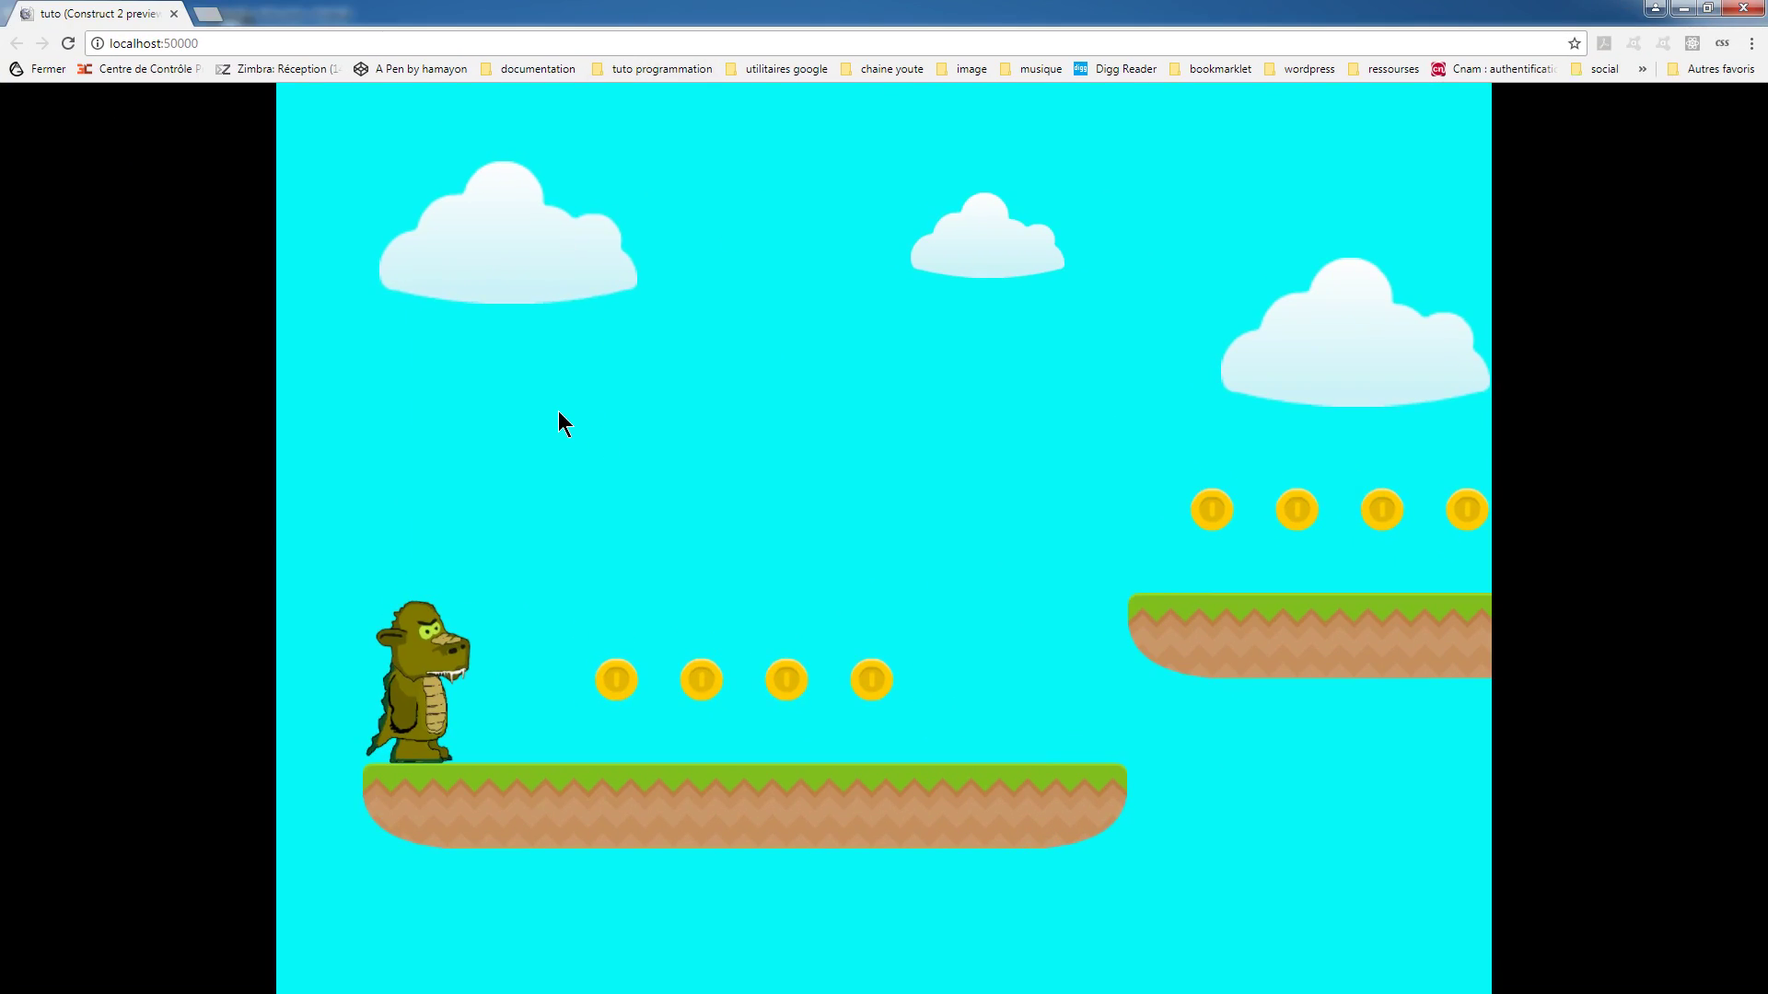
pyautogui.press('Right')
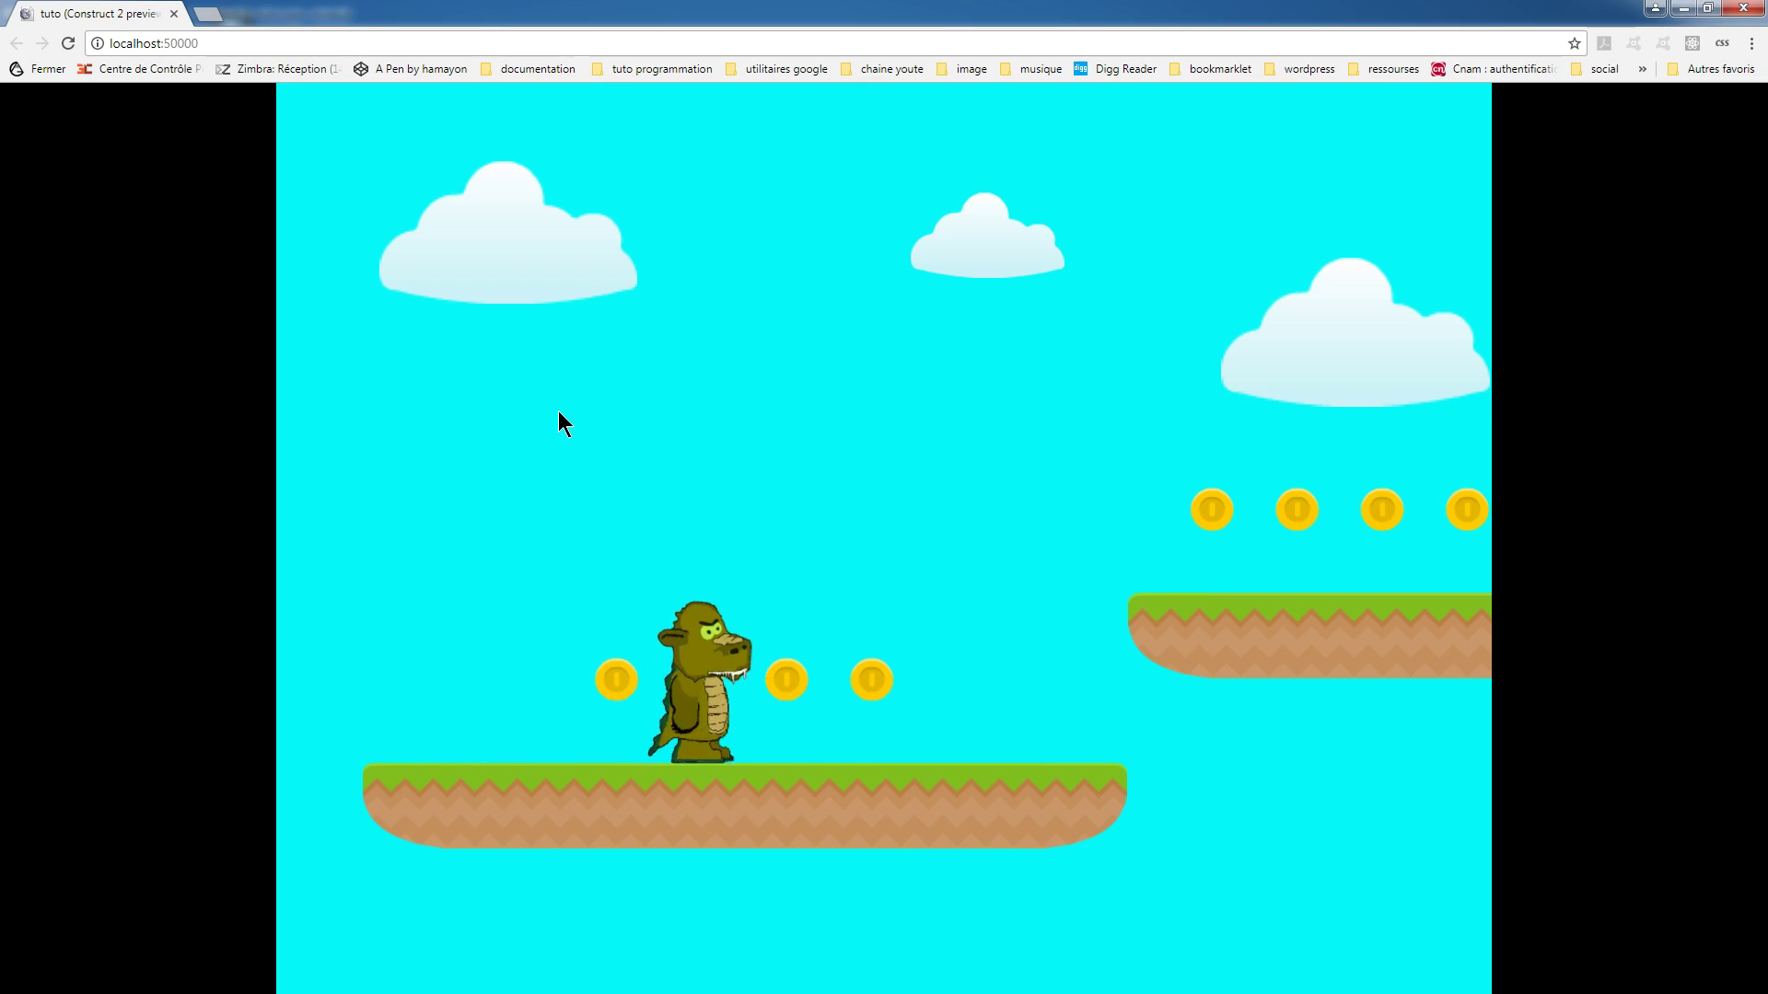
pyautogui.press('Right')
pyautogui.press('Left')
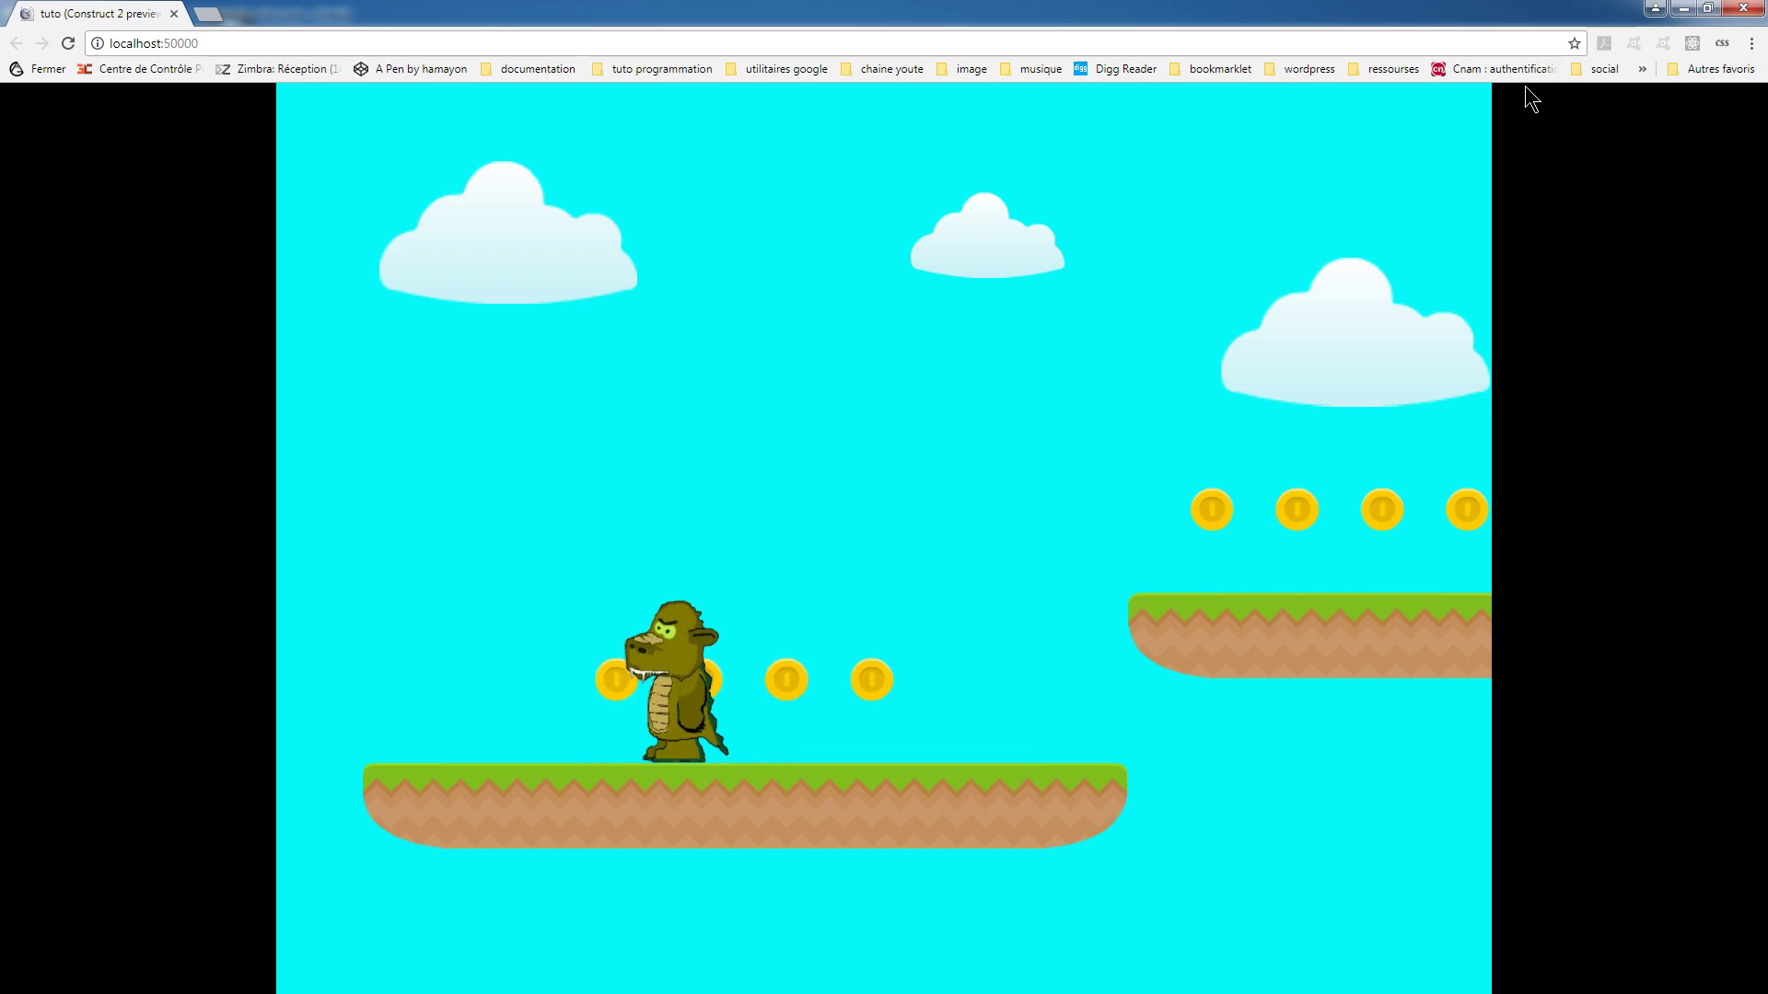
pyautogui.click(1745, 11)
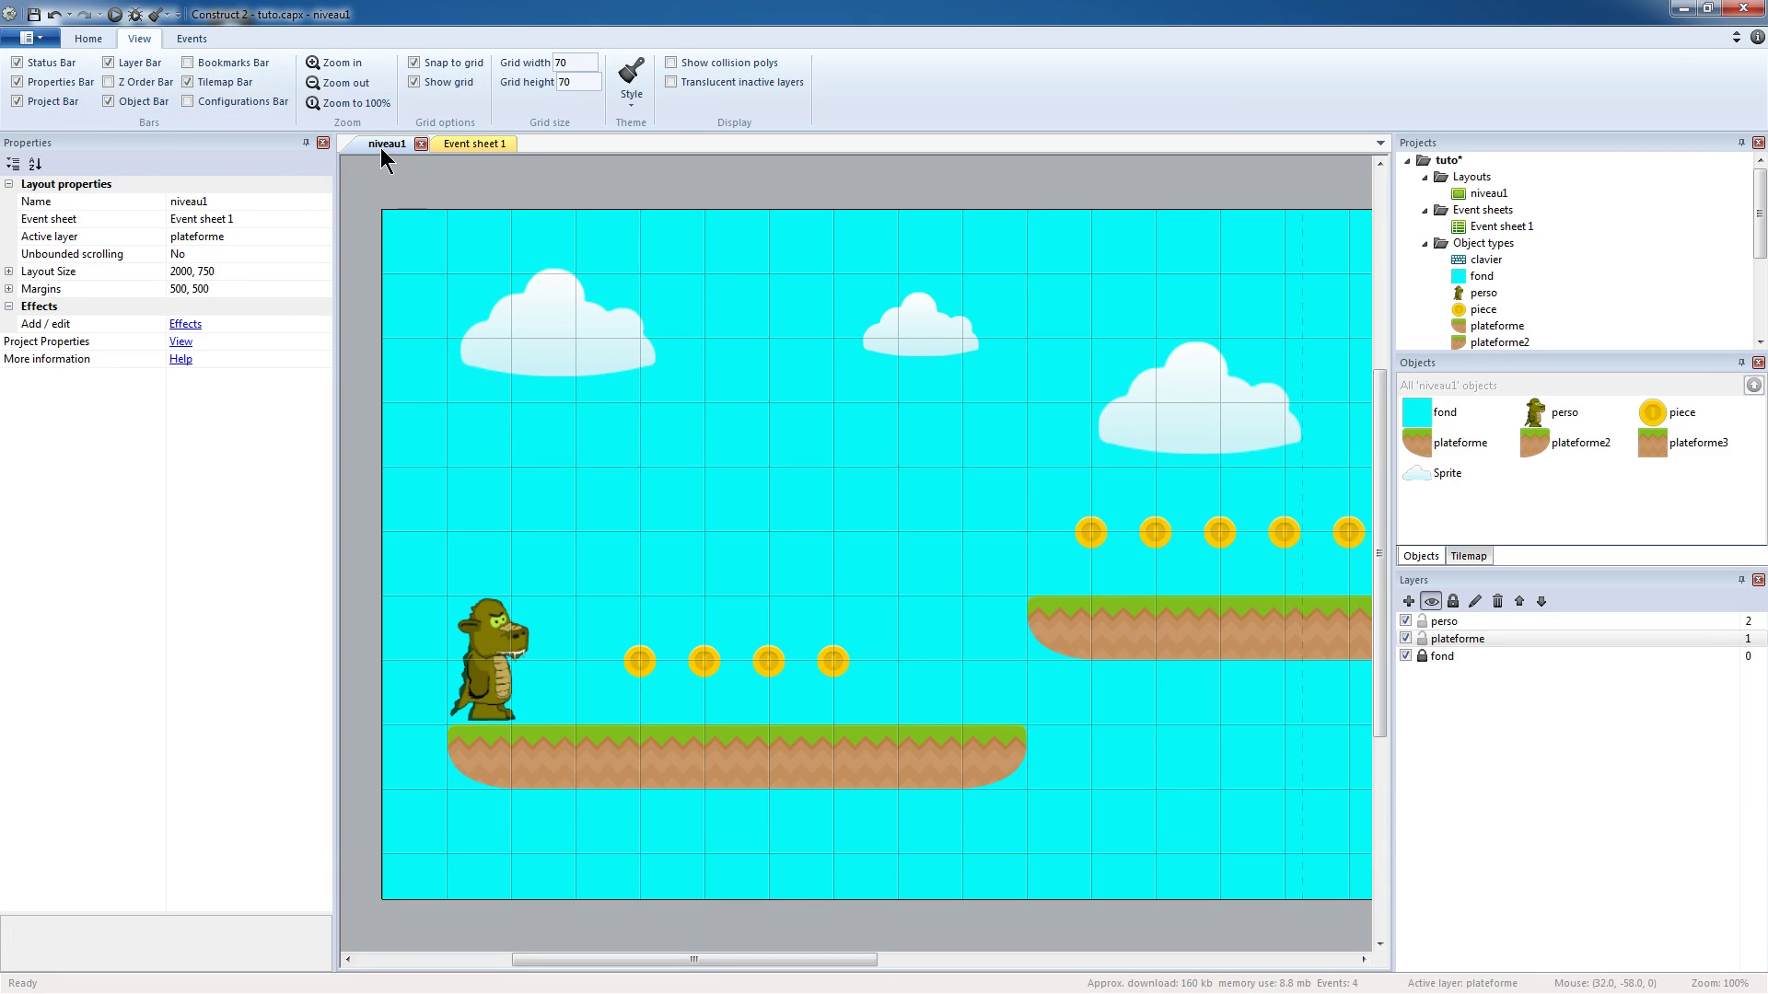
# - Add an event to Event sheet 1 with the perso condition "On collision with another object" and piece as the object
pyautogui.click(481, 148)
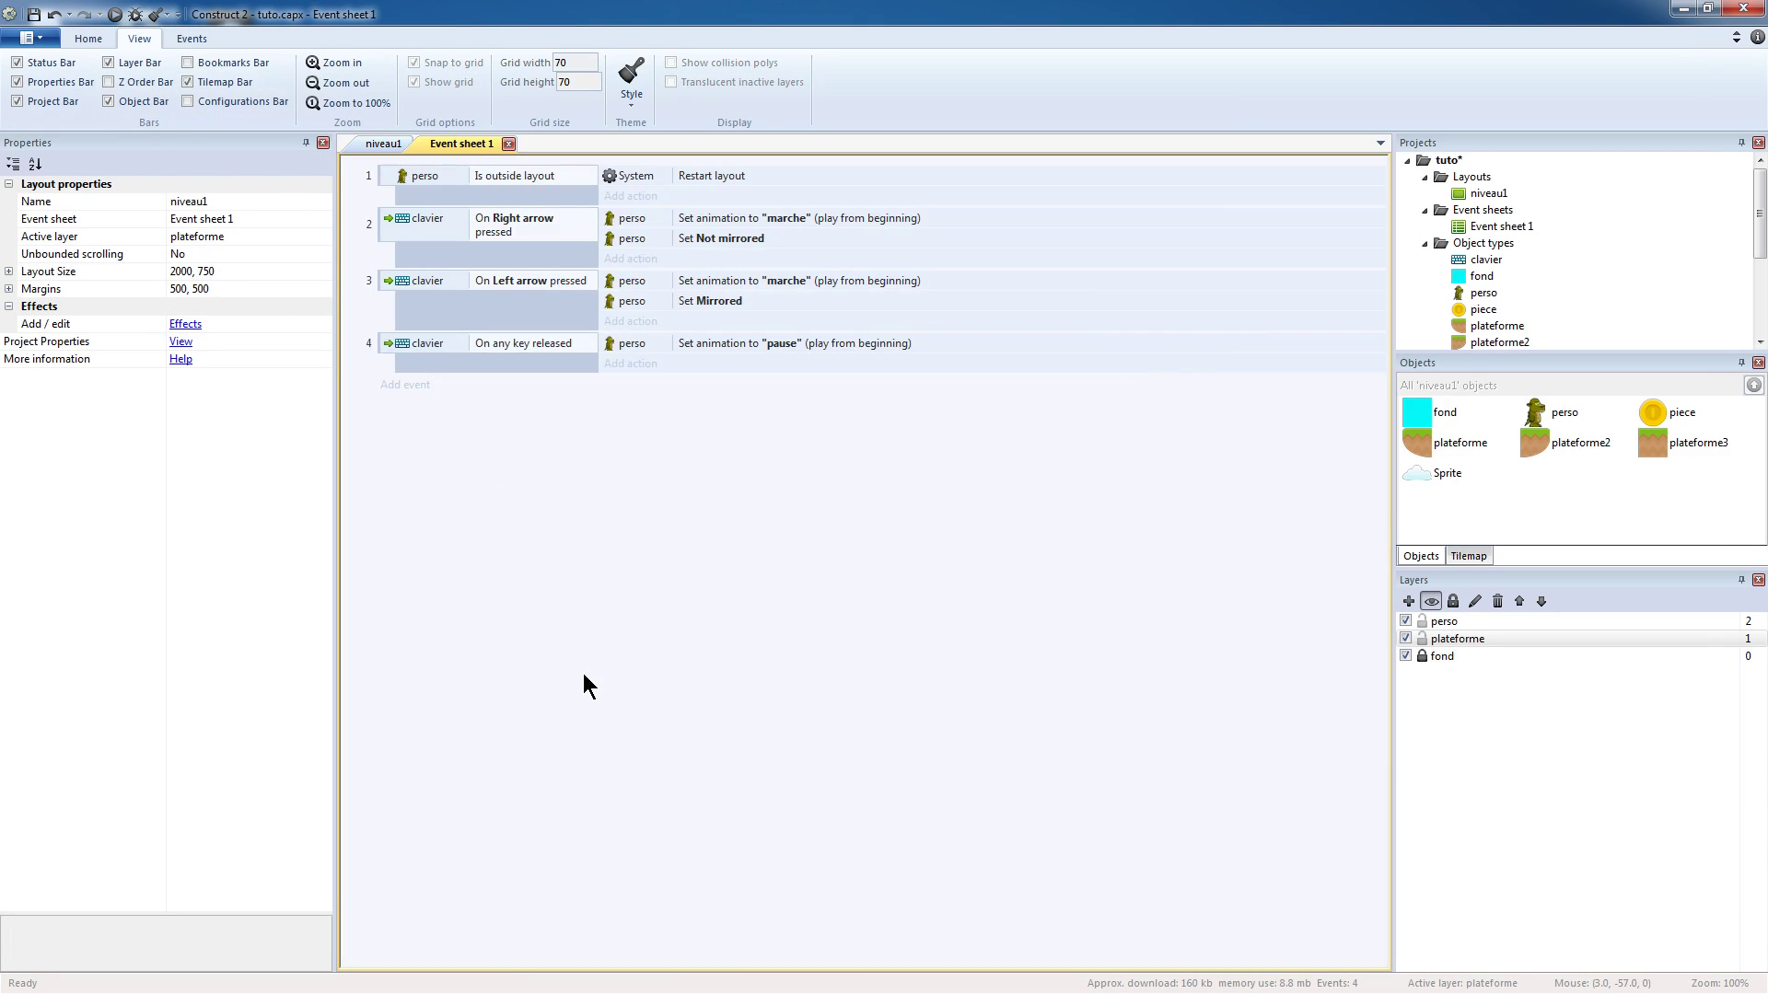
pyautogui.click(406, 388)
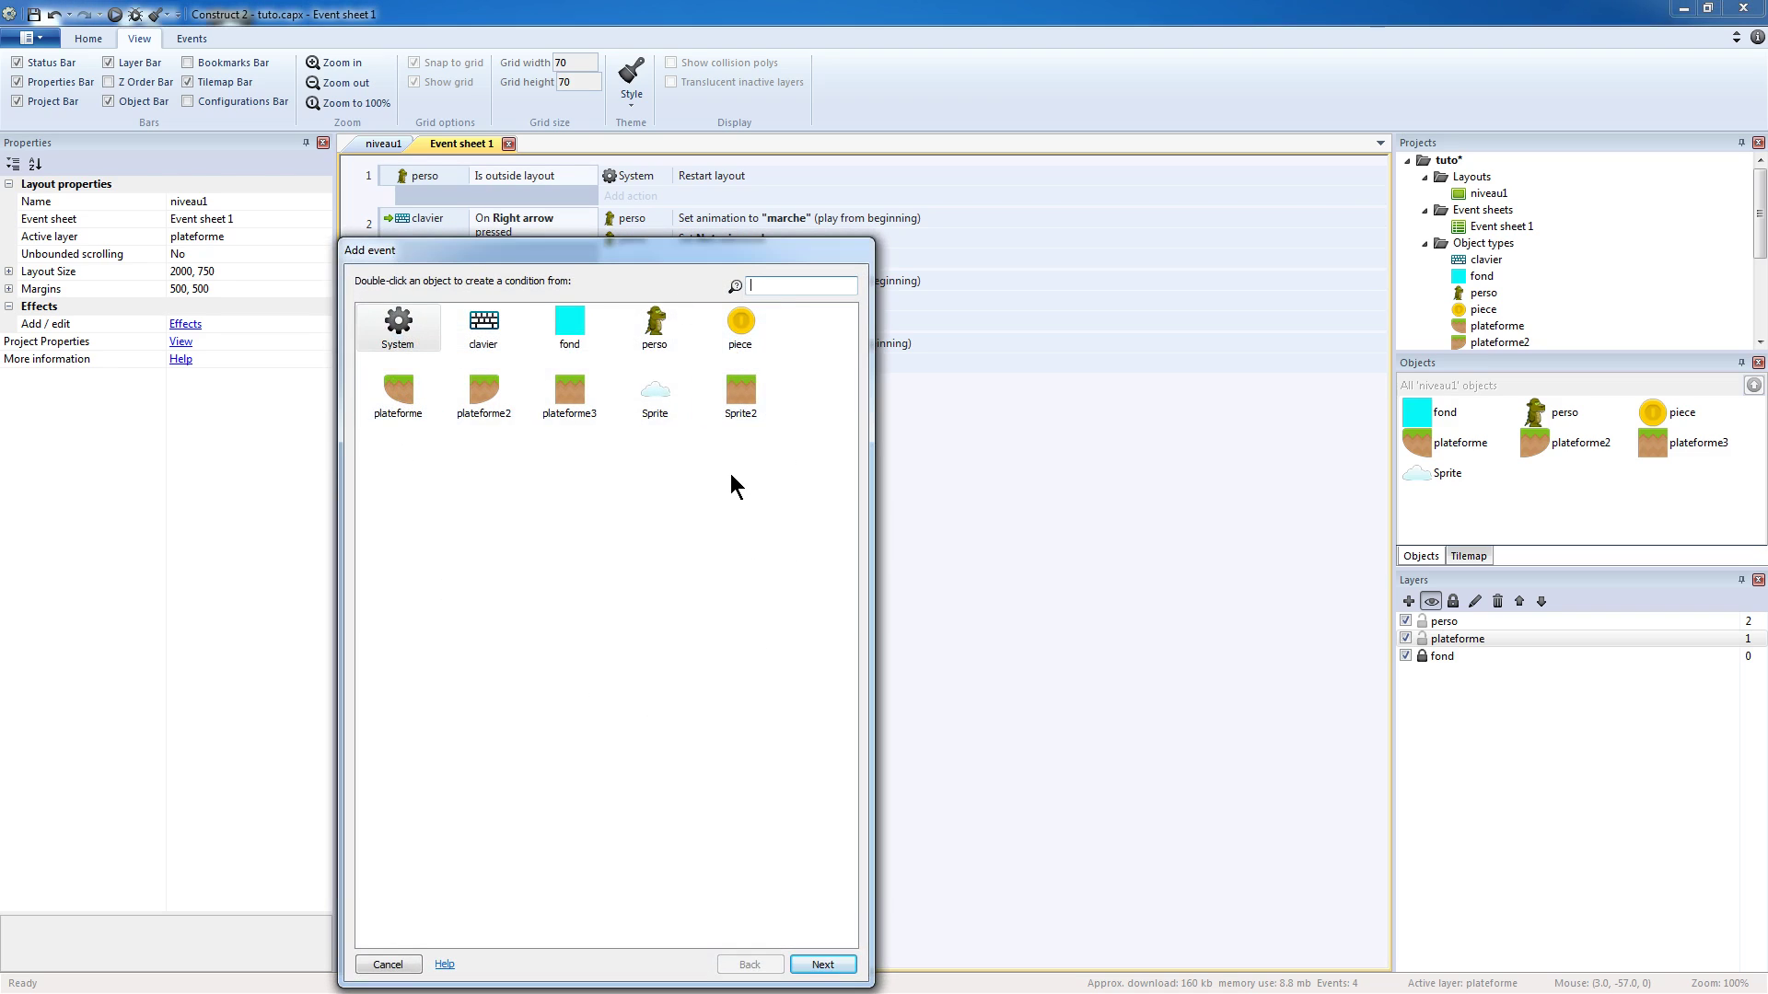
pyautogui.doubleClick(656, 329)
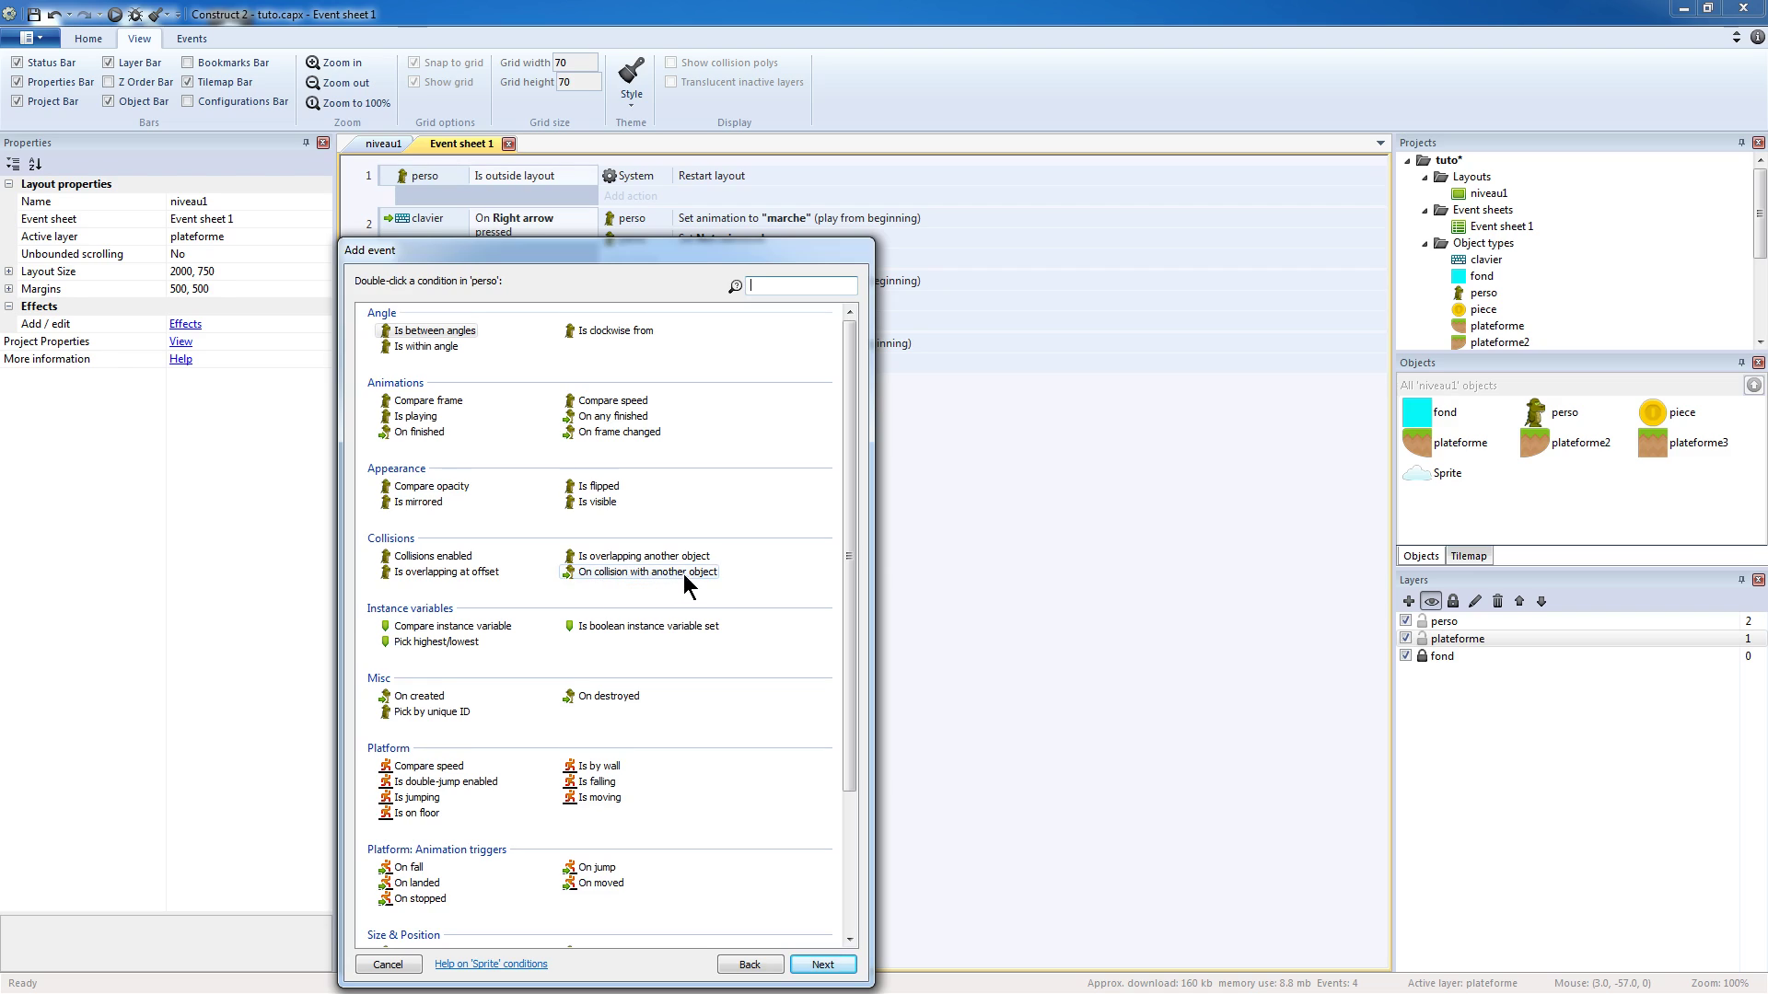
pyautogui.press('Escape')
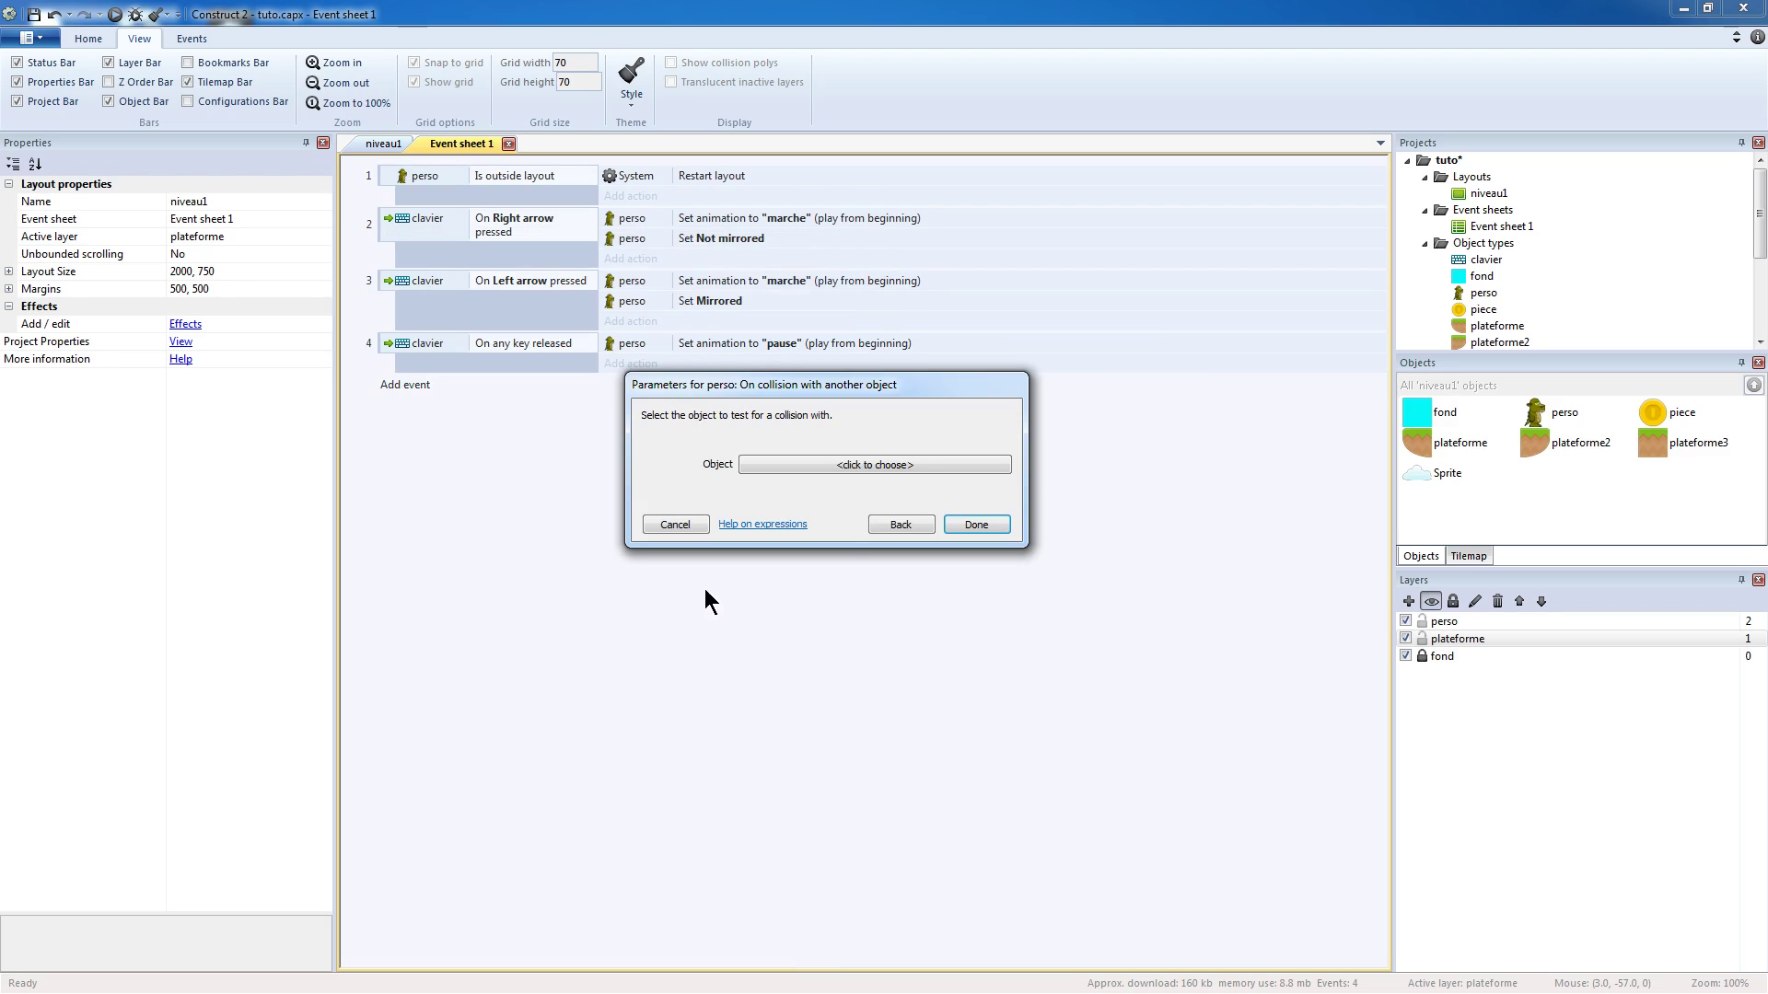
pyautogui.click(889, 476)
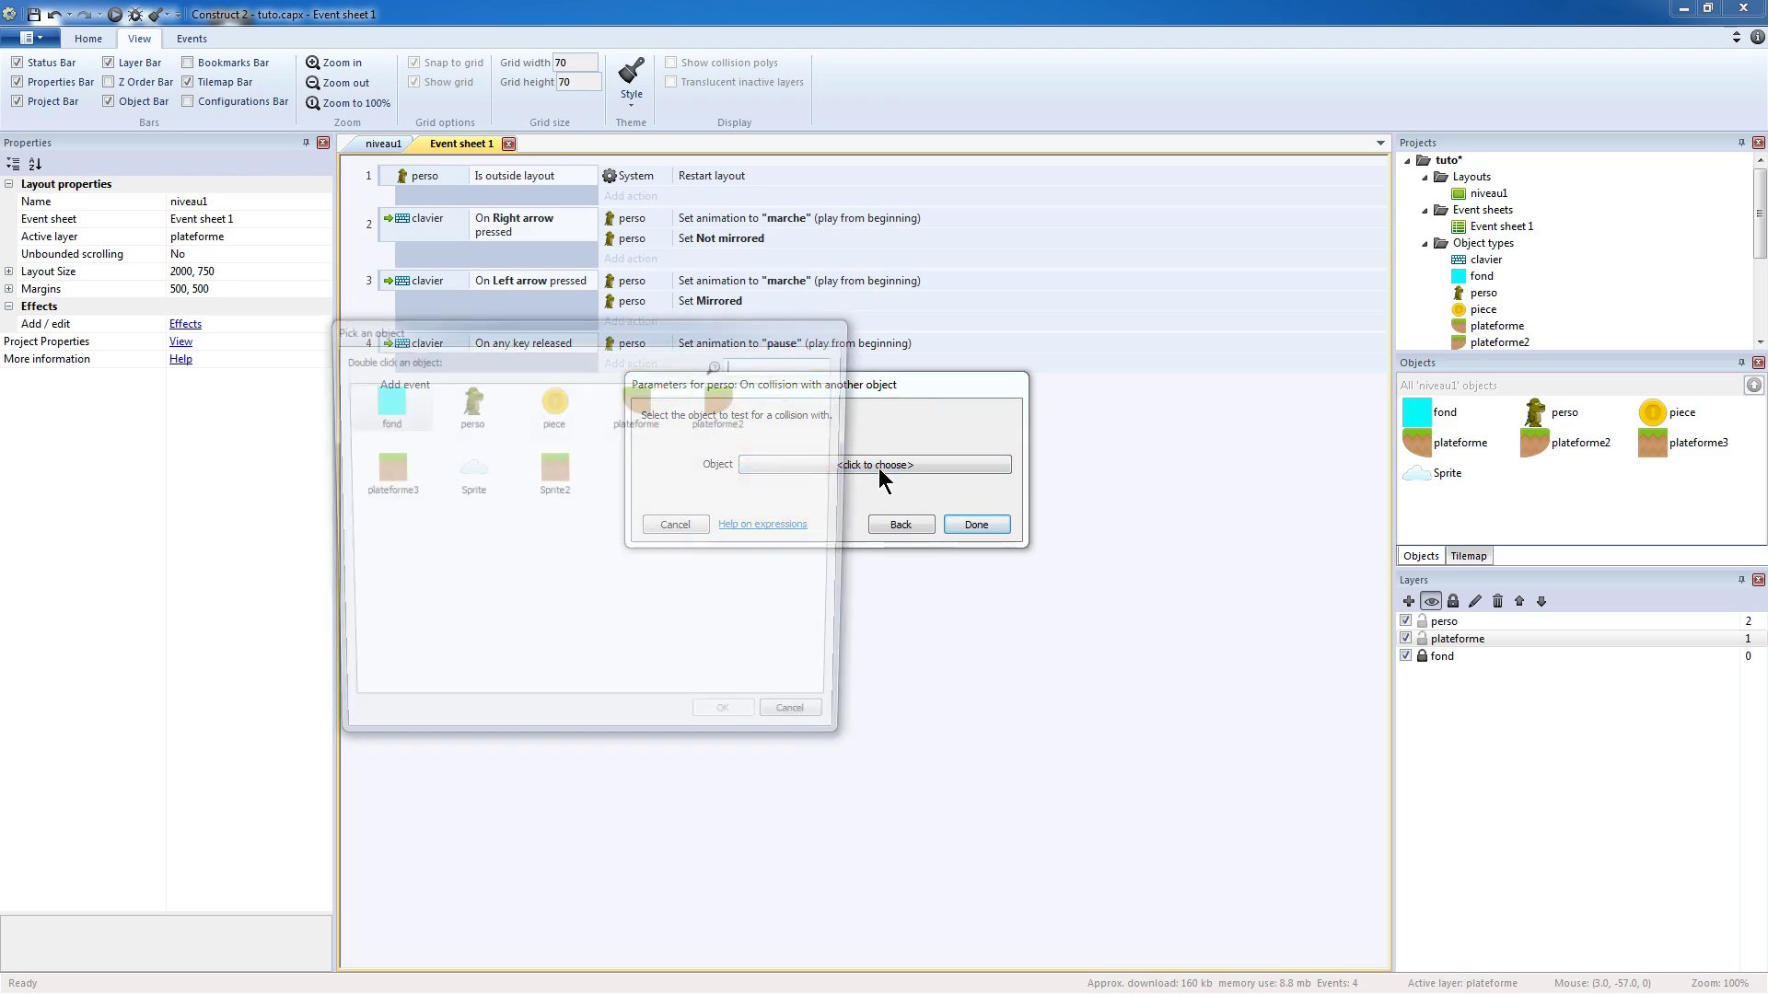
pyautogui.click(553, 402)
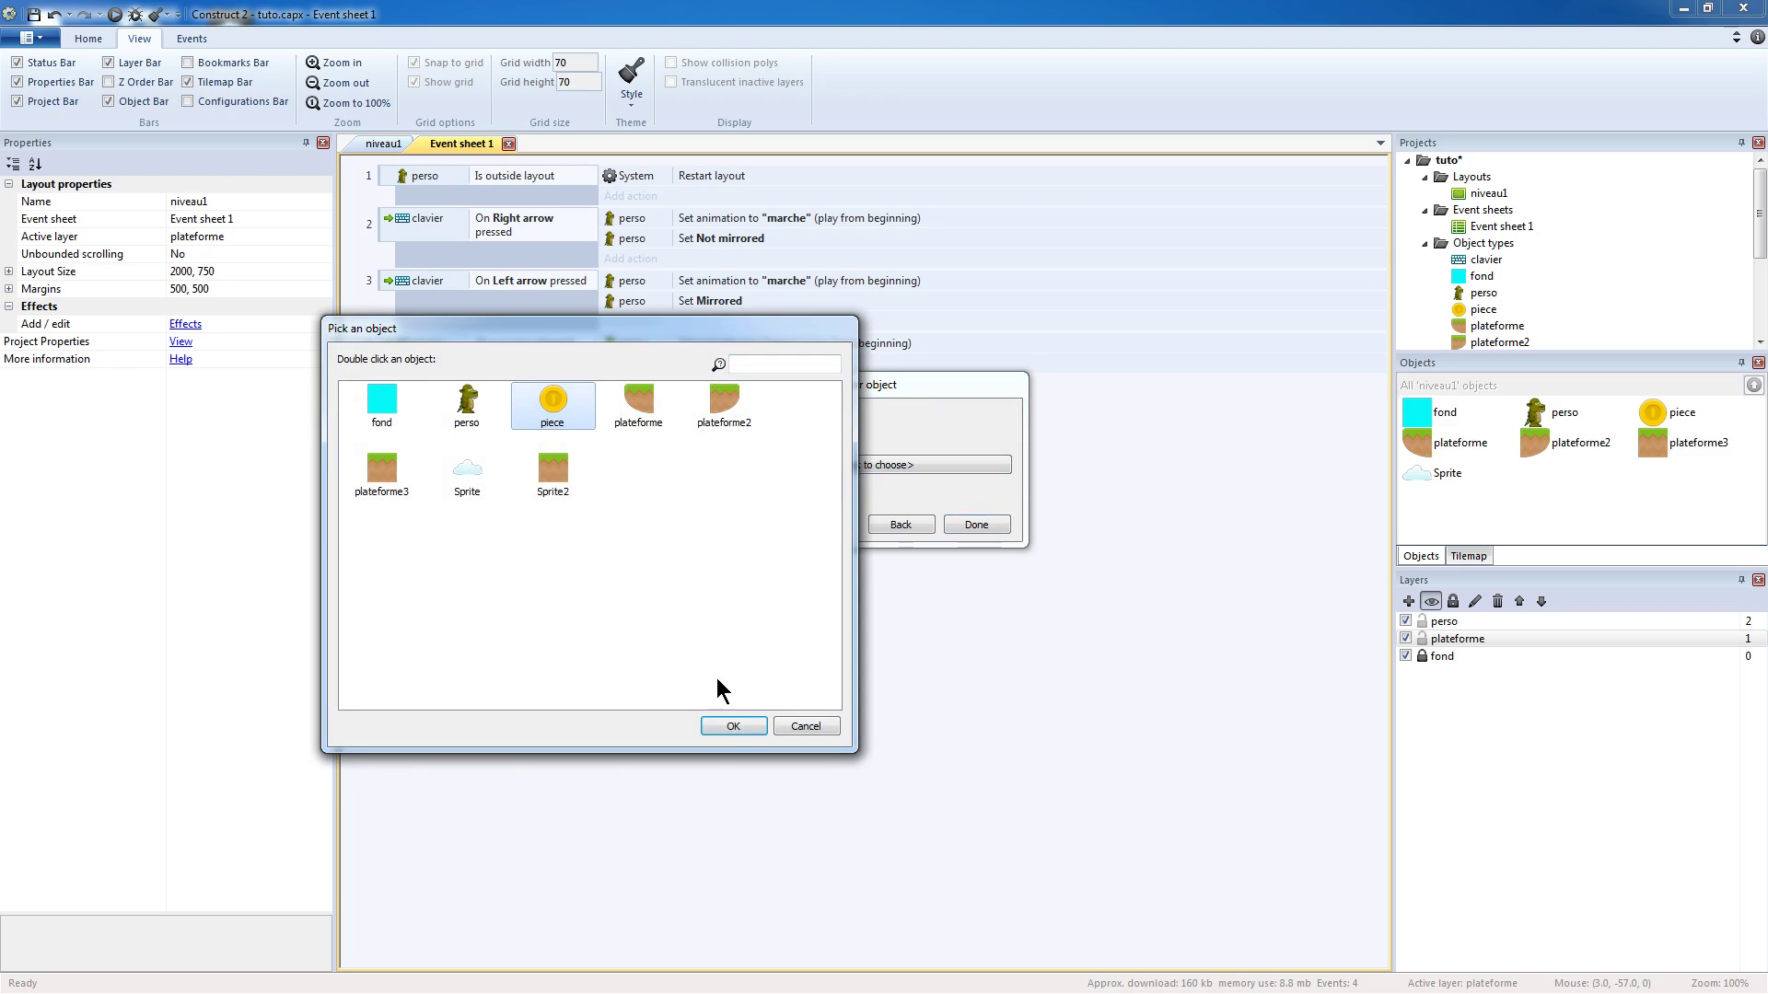
pyautogui.click(734, 726)
pyautogui.click(976, 543)
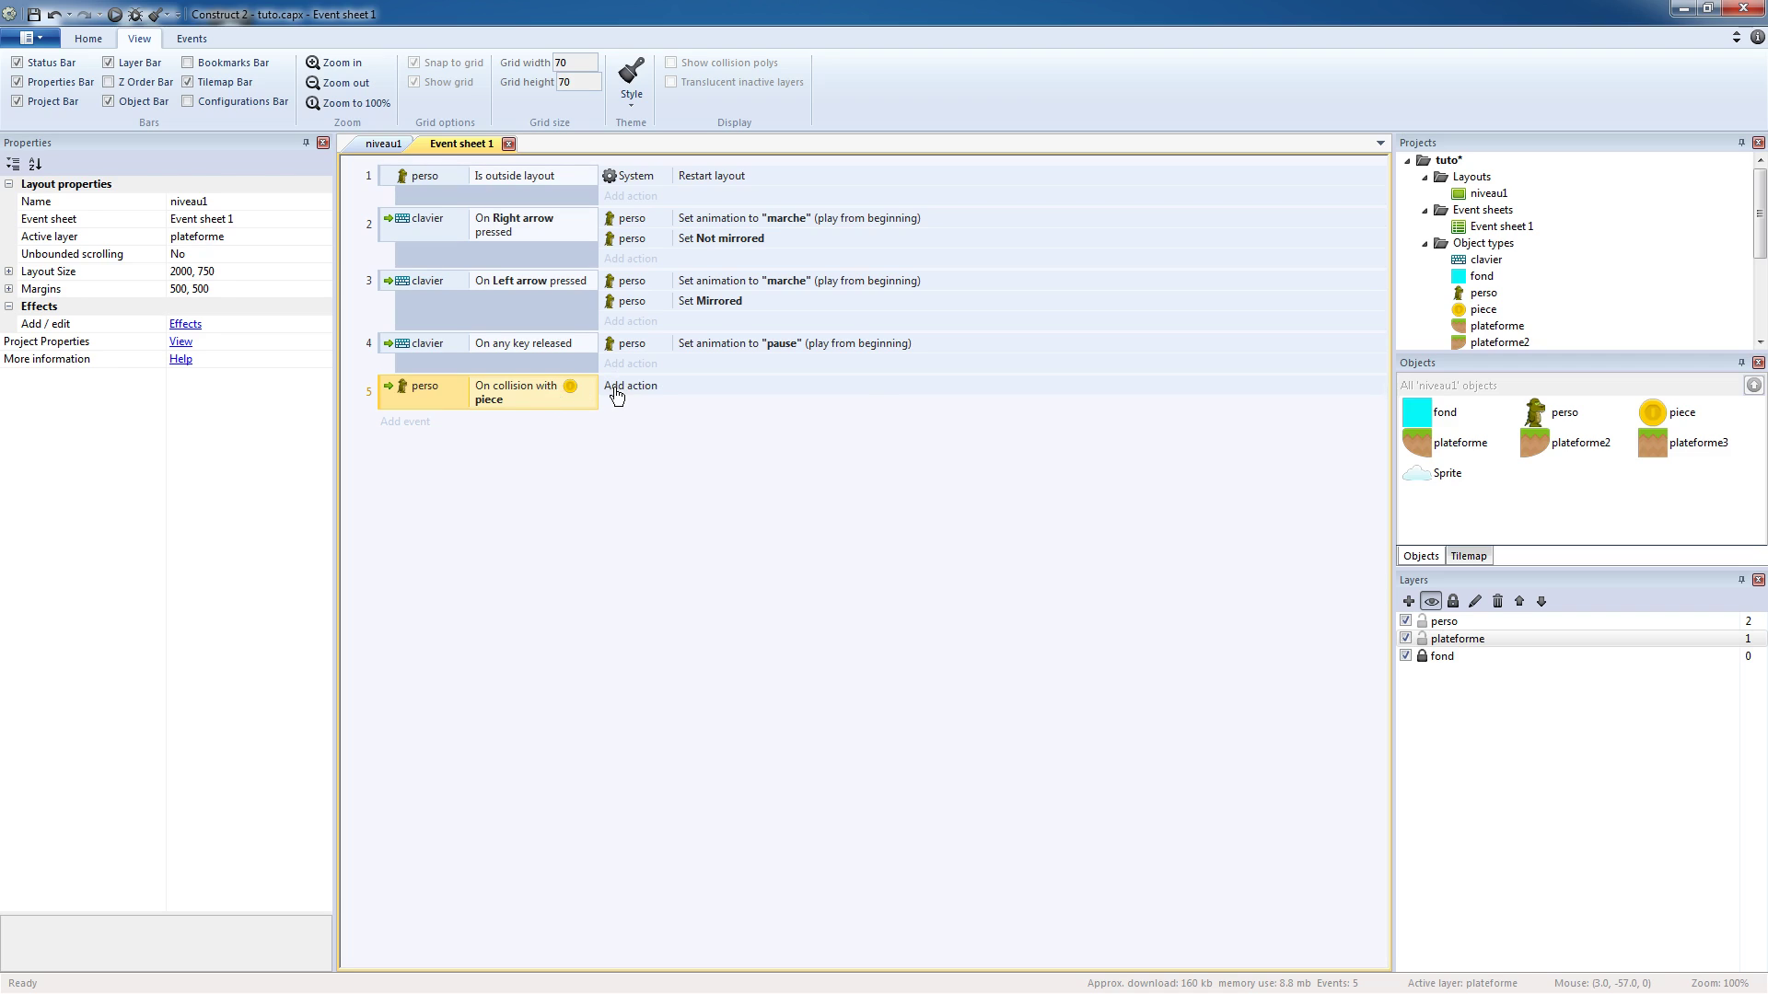
# - Add the Destroy action for piece to the coin collision event
pyautogui.click(616, 391)
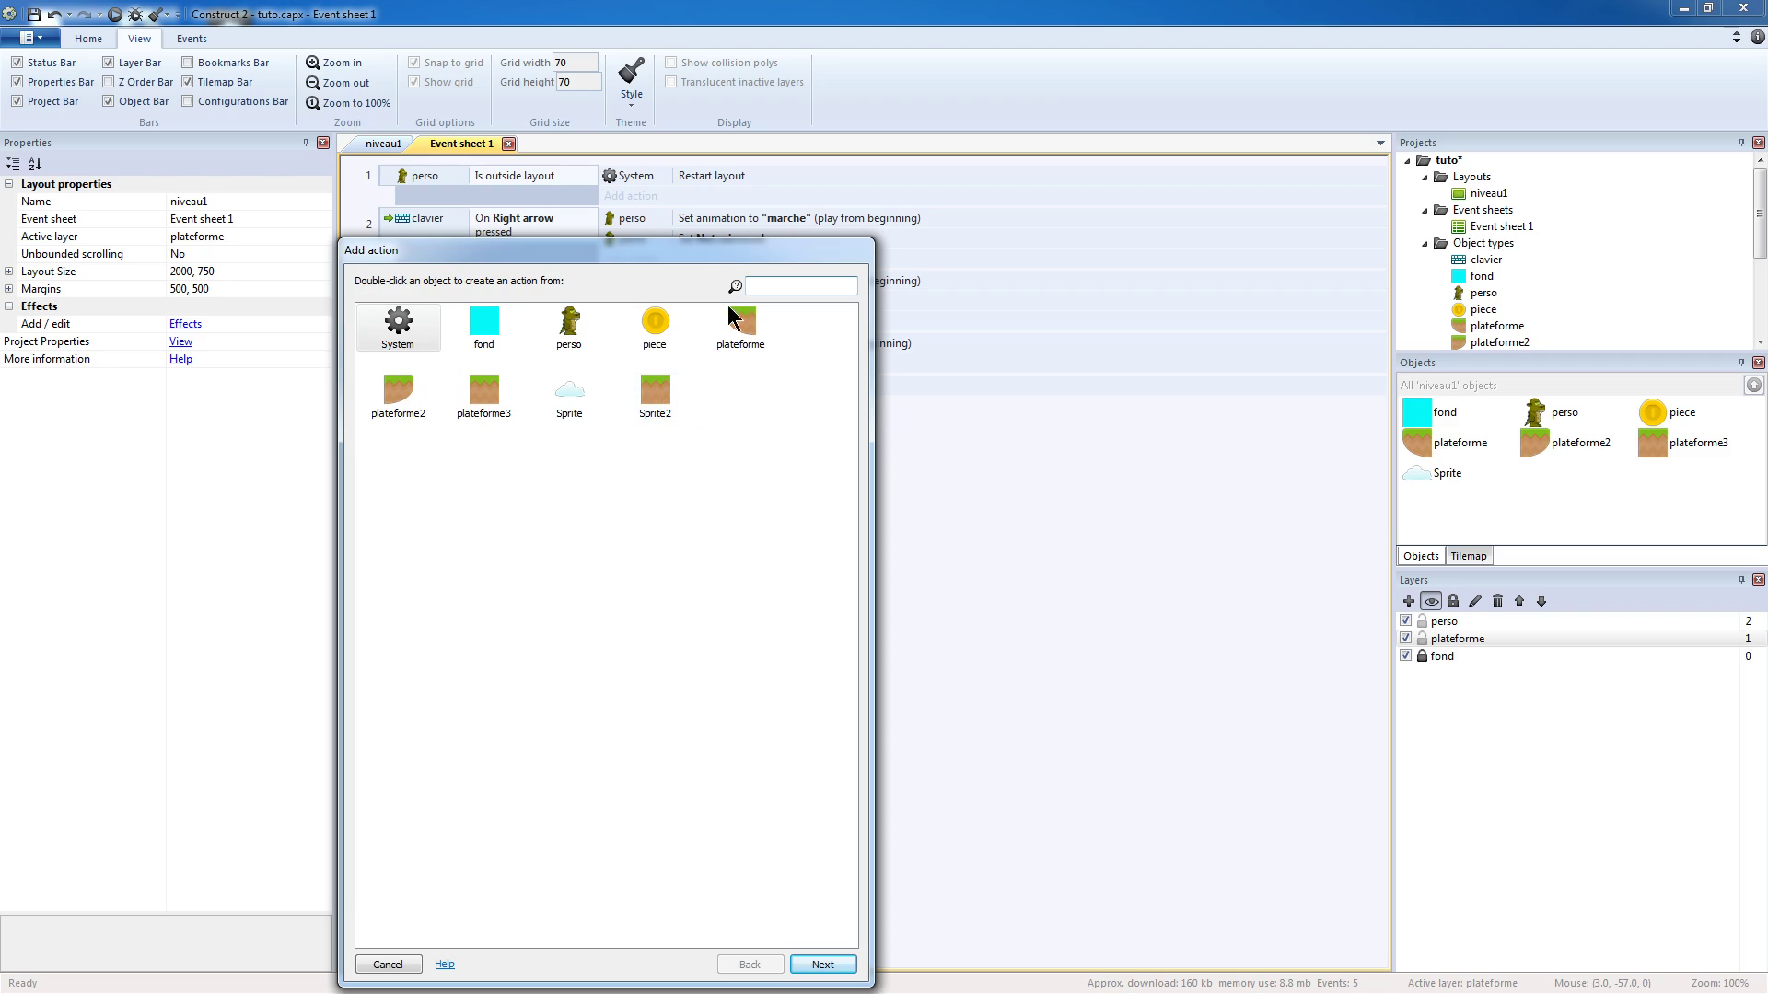
pyautogui.doubleClick(654, 322)
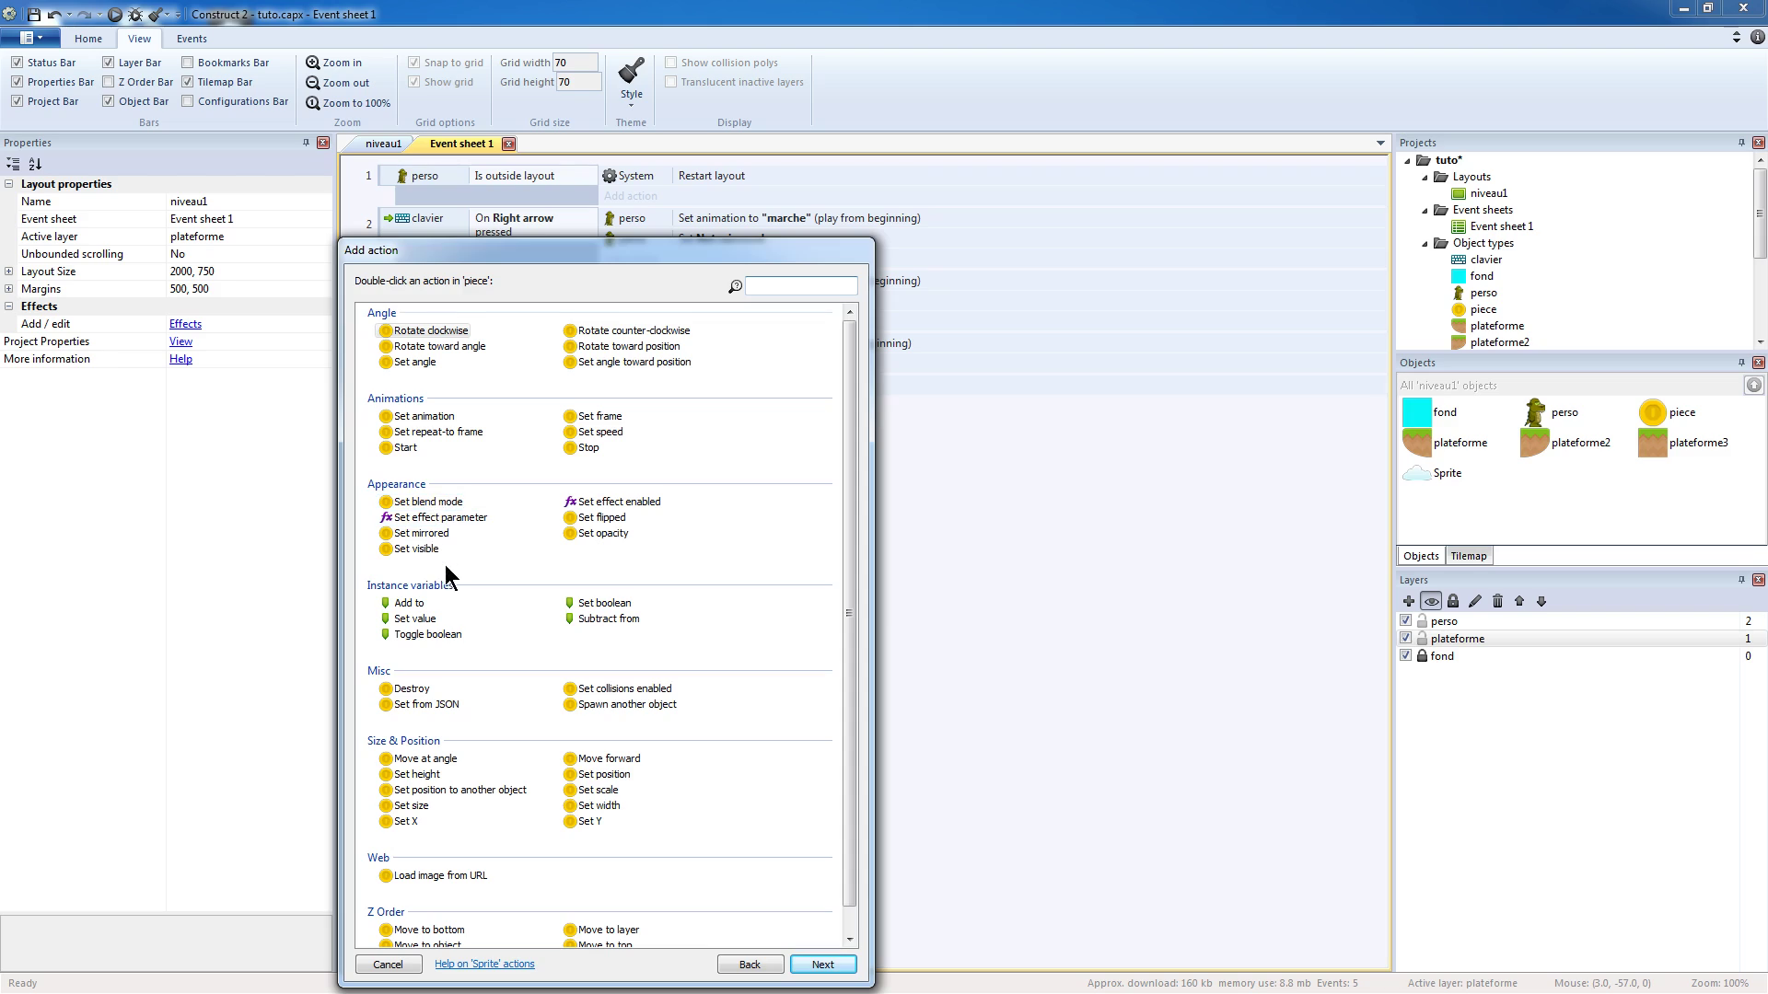
pyautogui.click(412, 689)
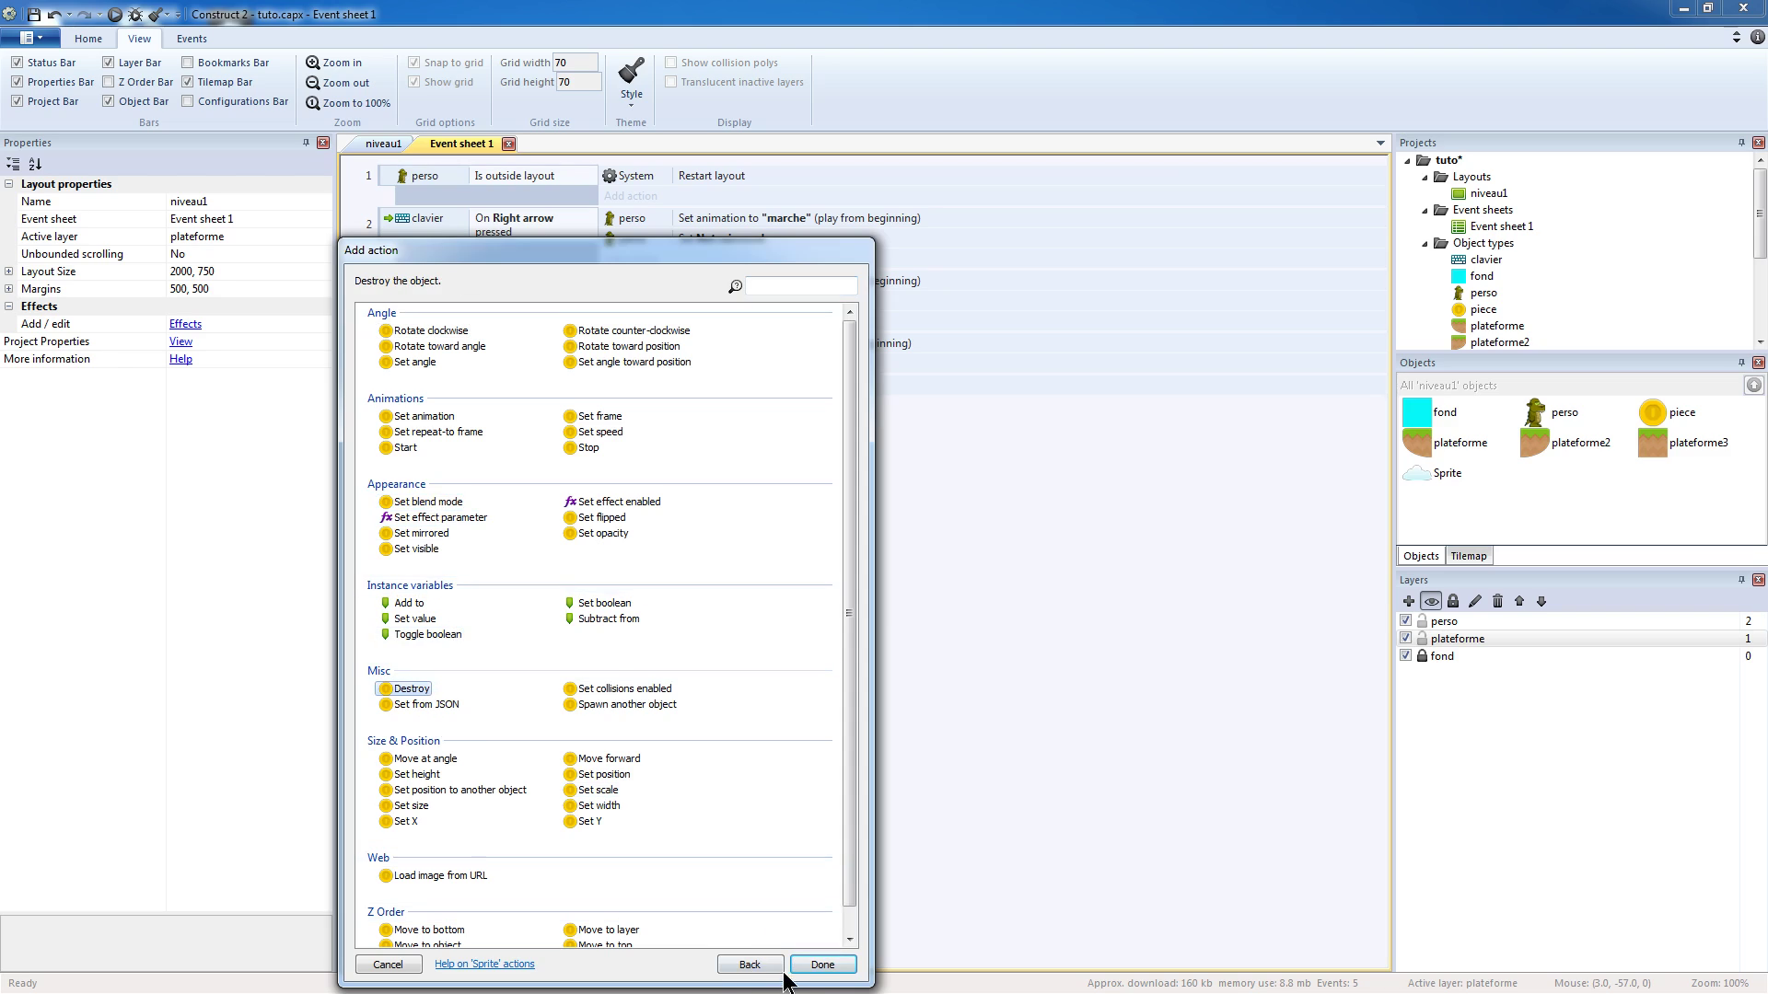
pyautogui.click(810, 965)
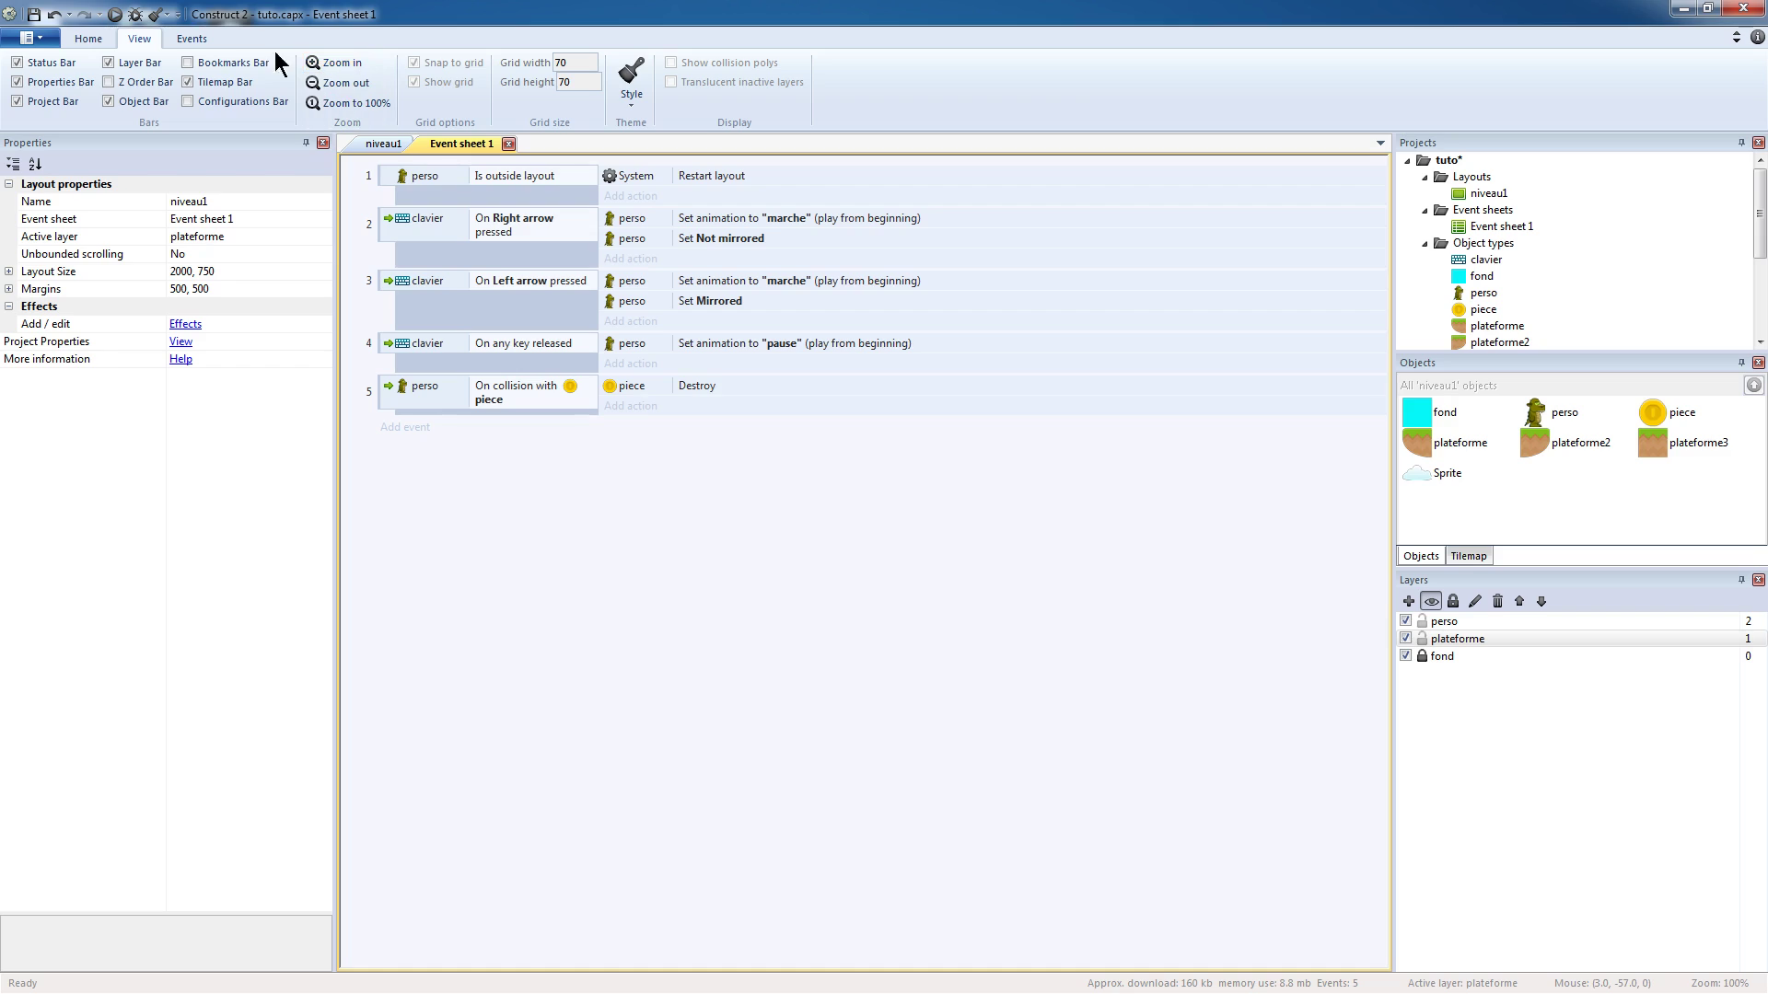
# - Preview the layout in the browser, walk and jump the character through the coins on the first two platforms, and close the preview
pyautogui.click(114, 14)
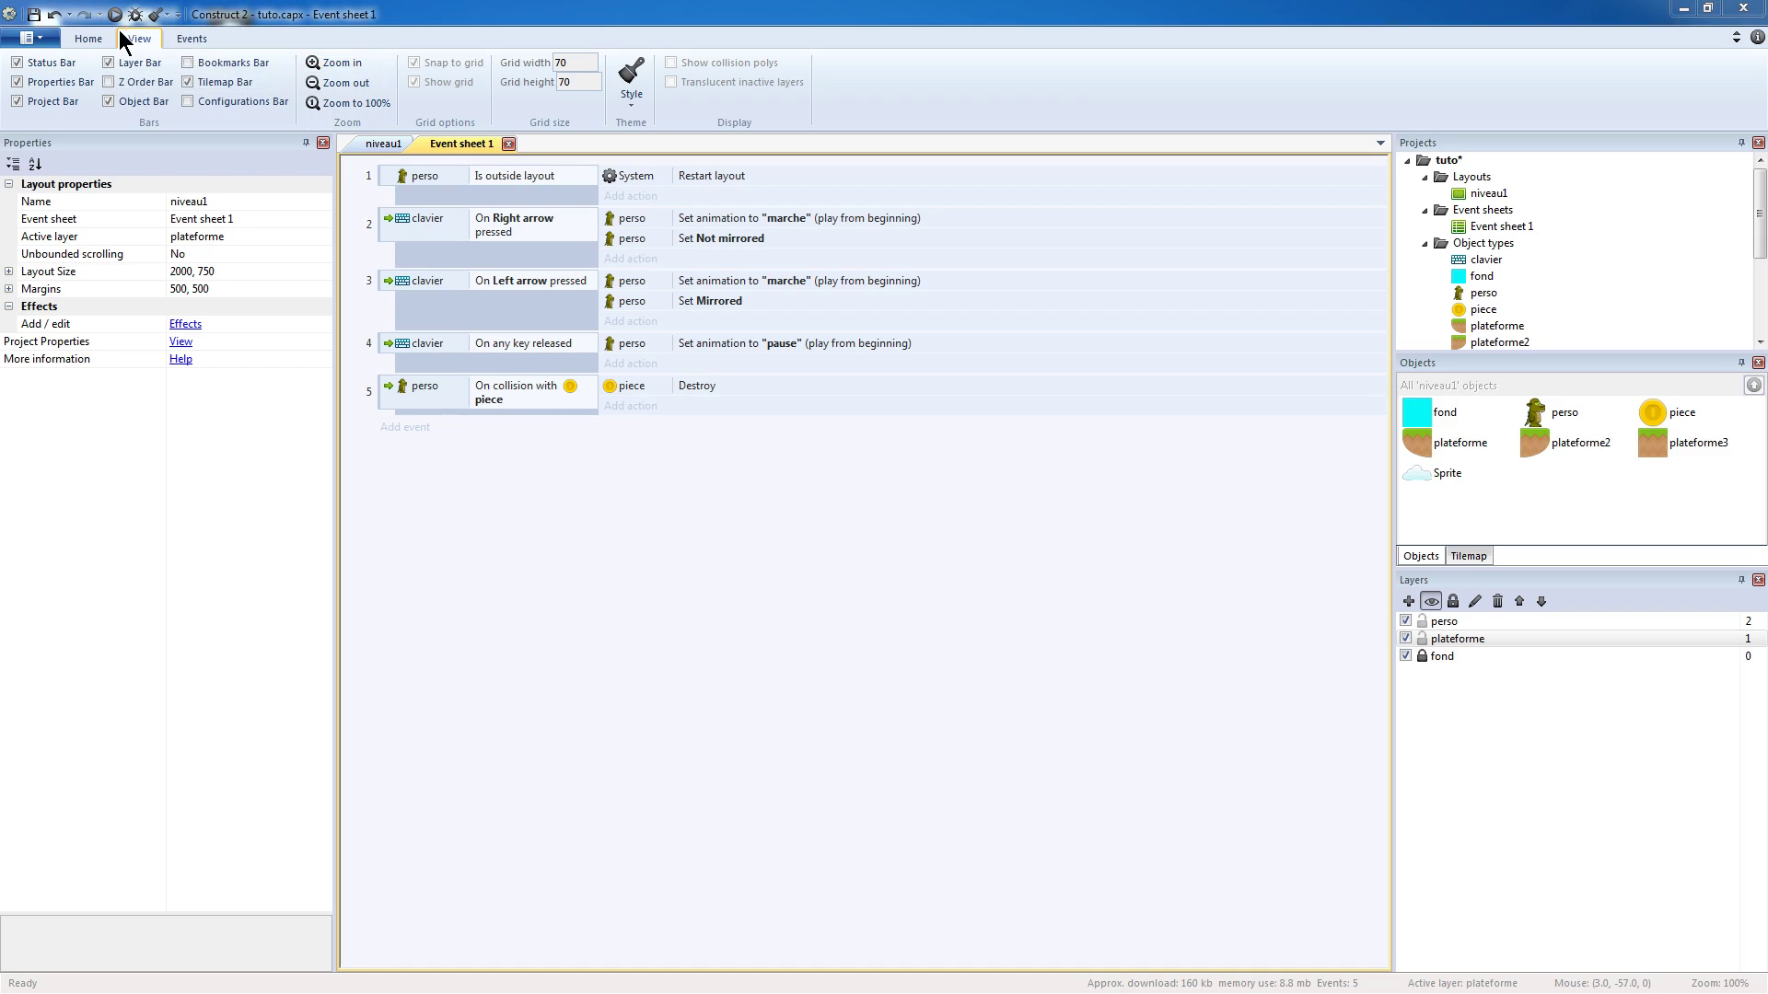
pyautogui.press('F5')
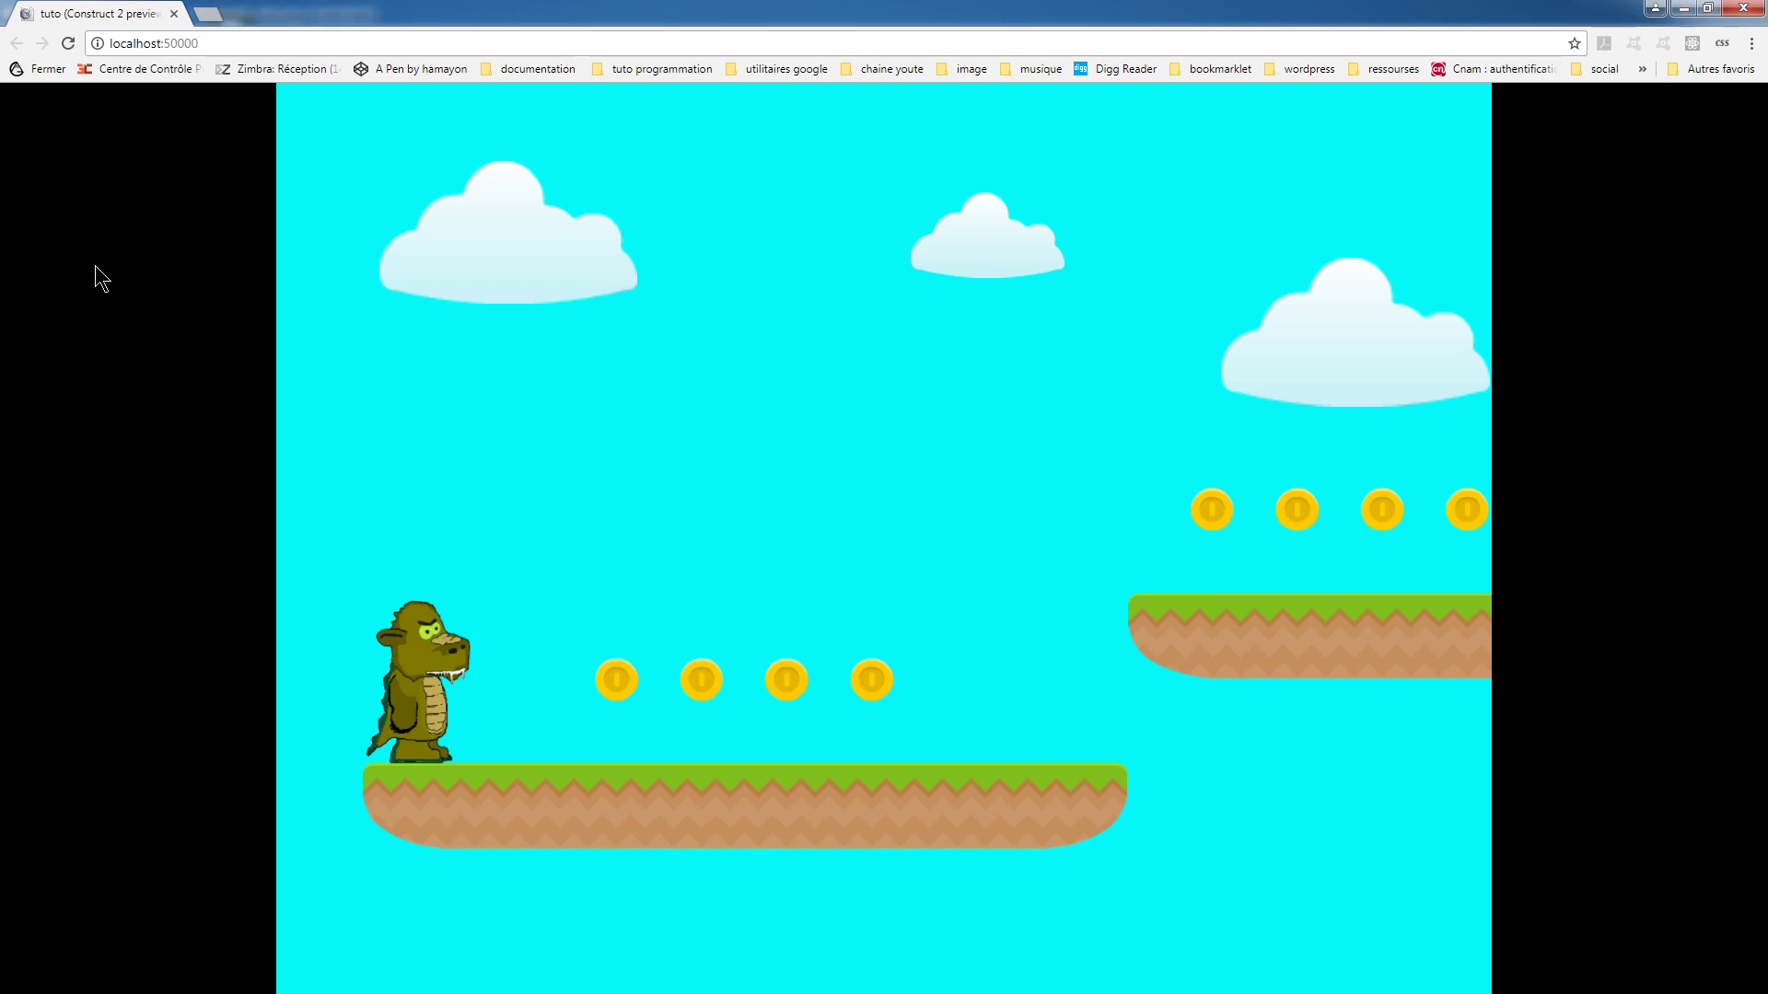
pyautogui.press('Right')
pyautogui.press('Up')
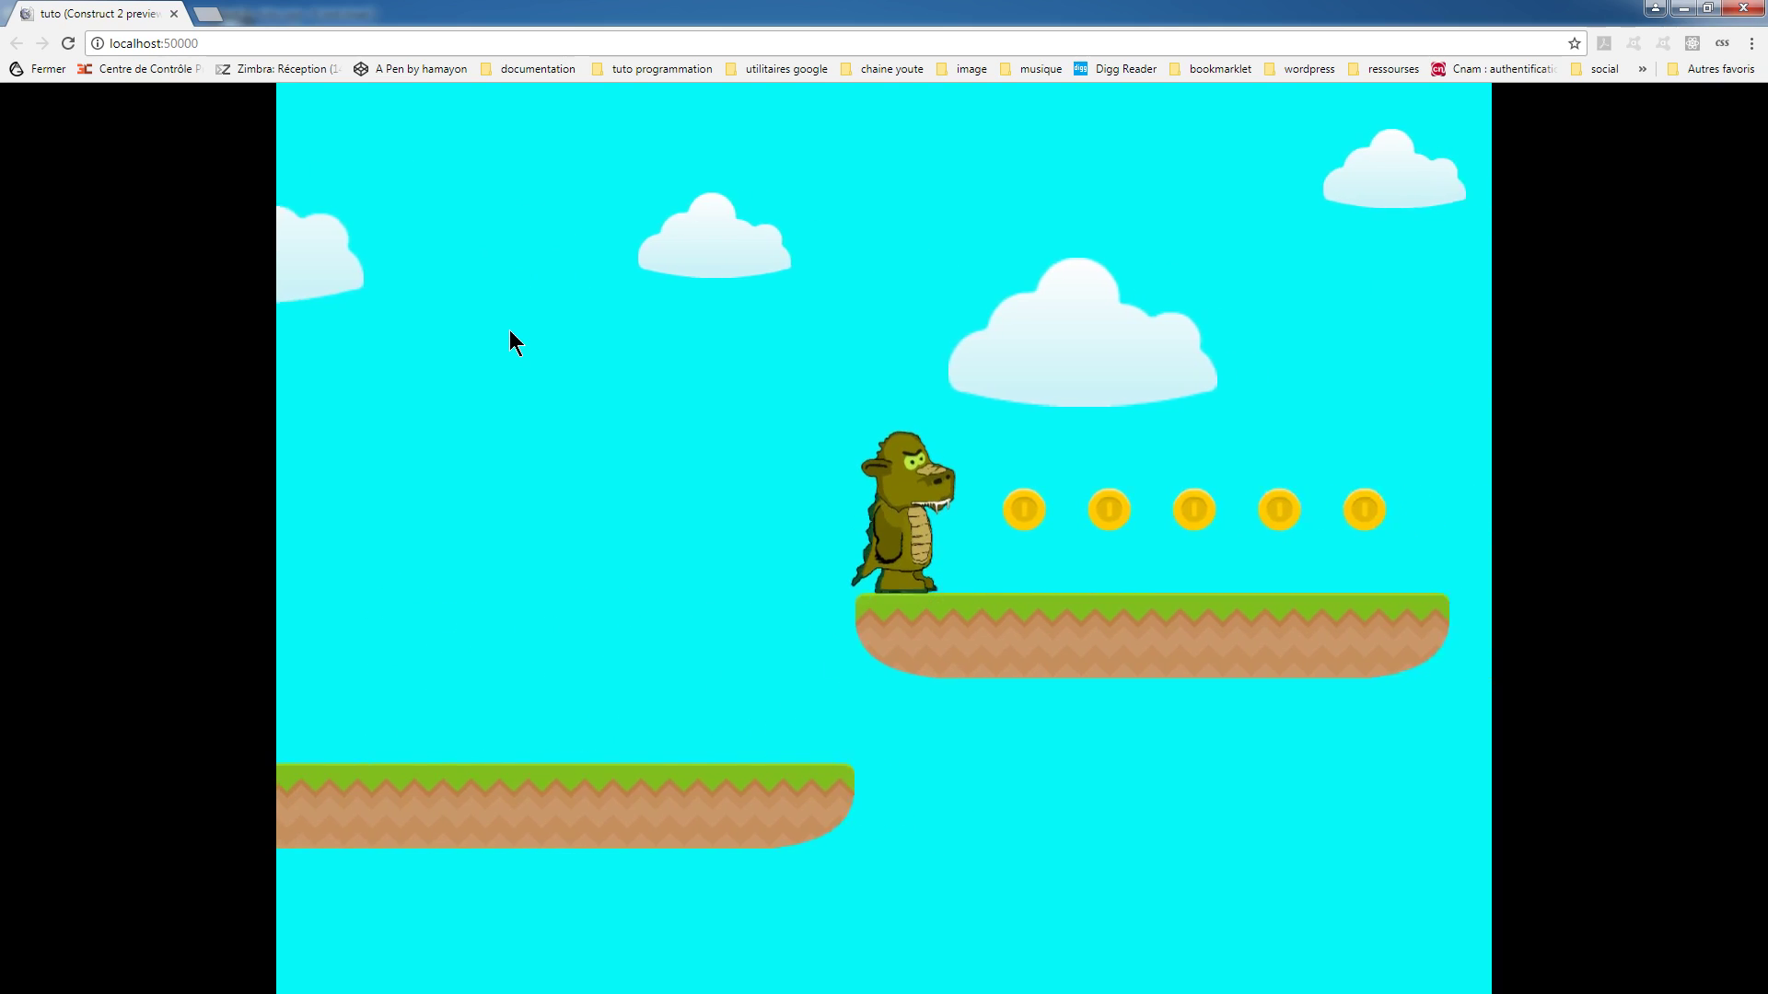
pyautogui.press('Left')
pyautogui.press('Right')
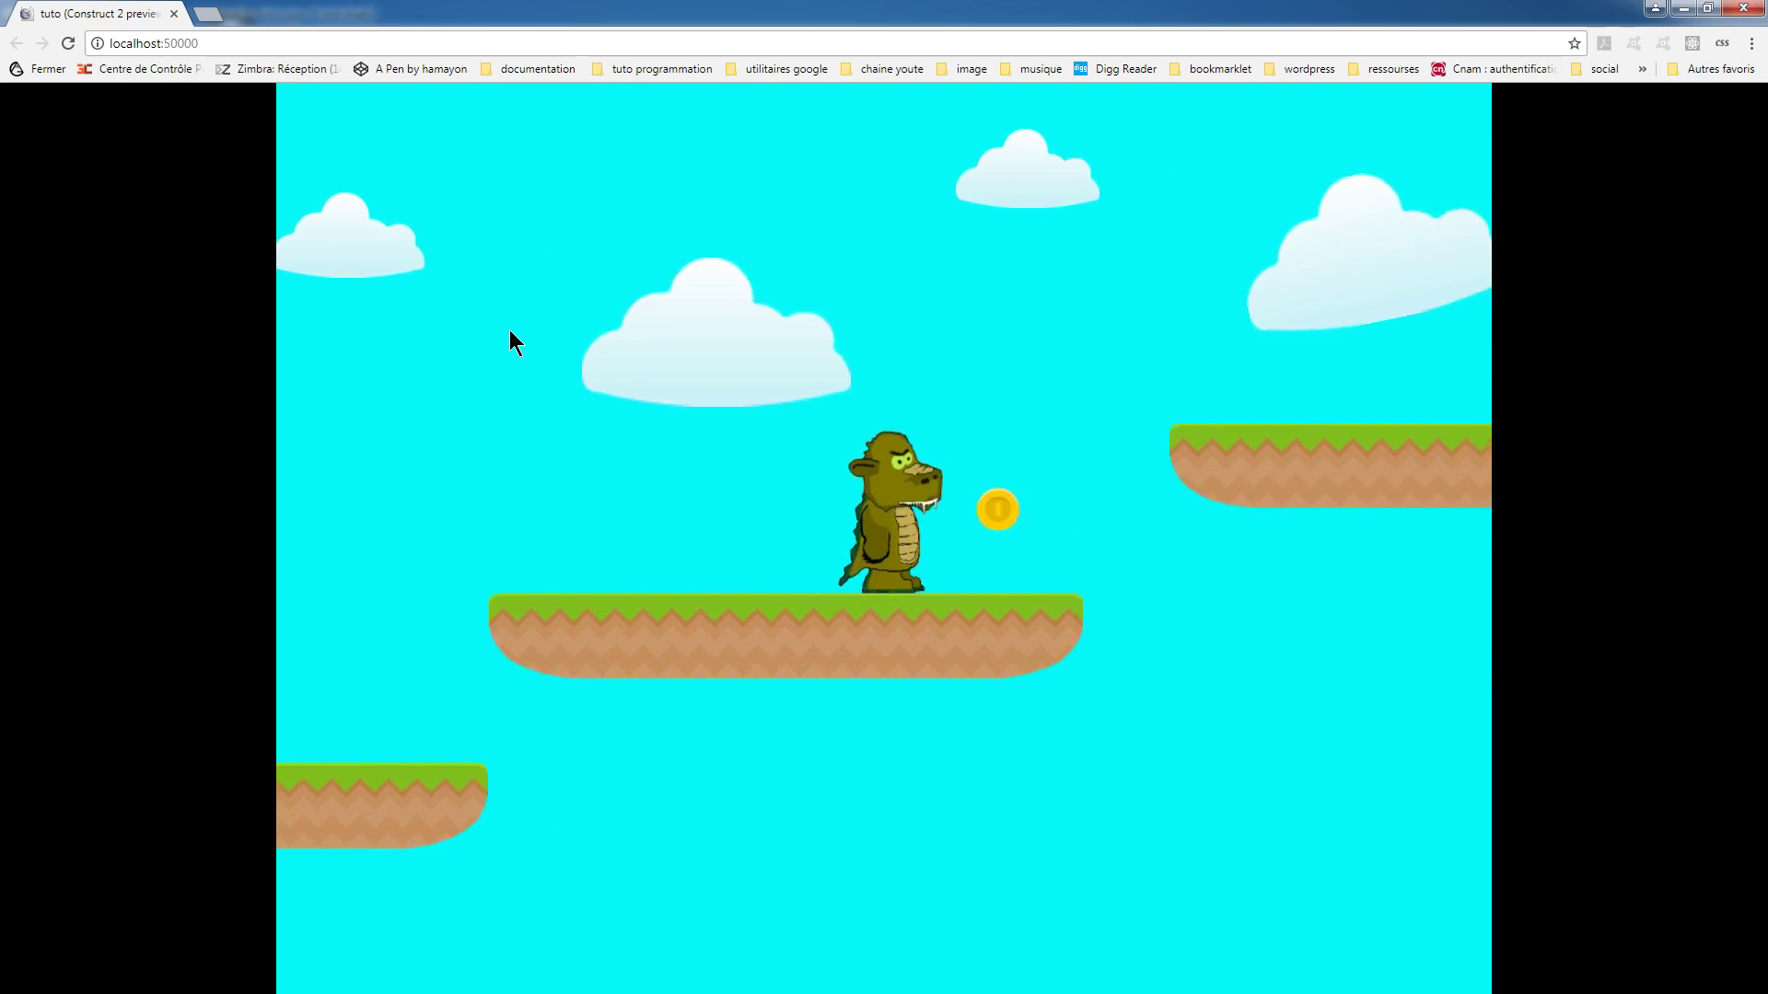
pyautogui.press('Left')
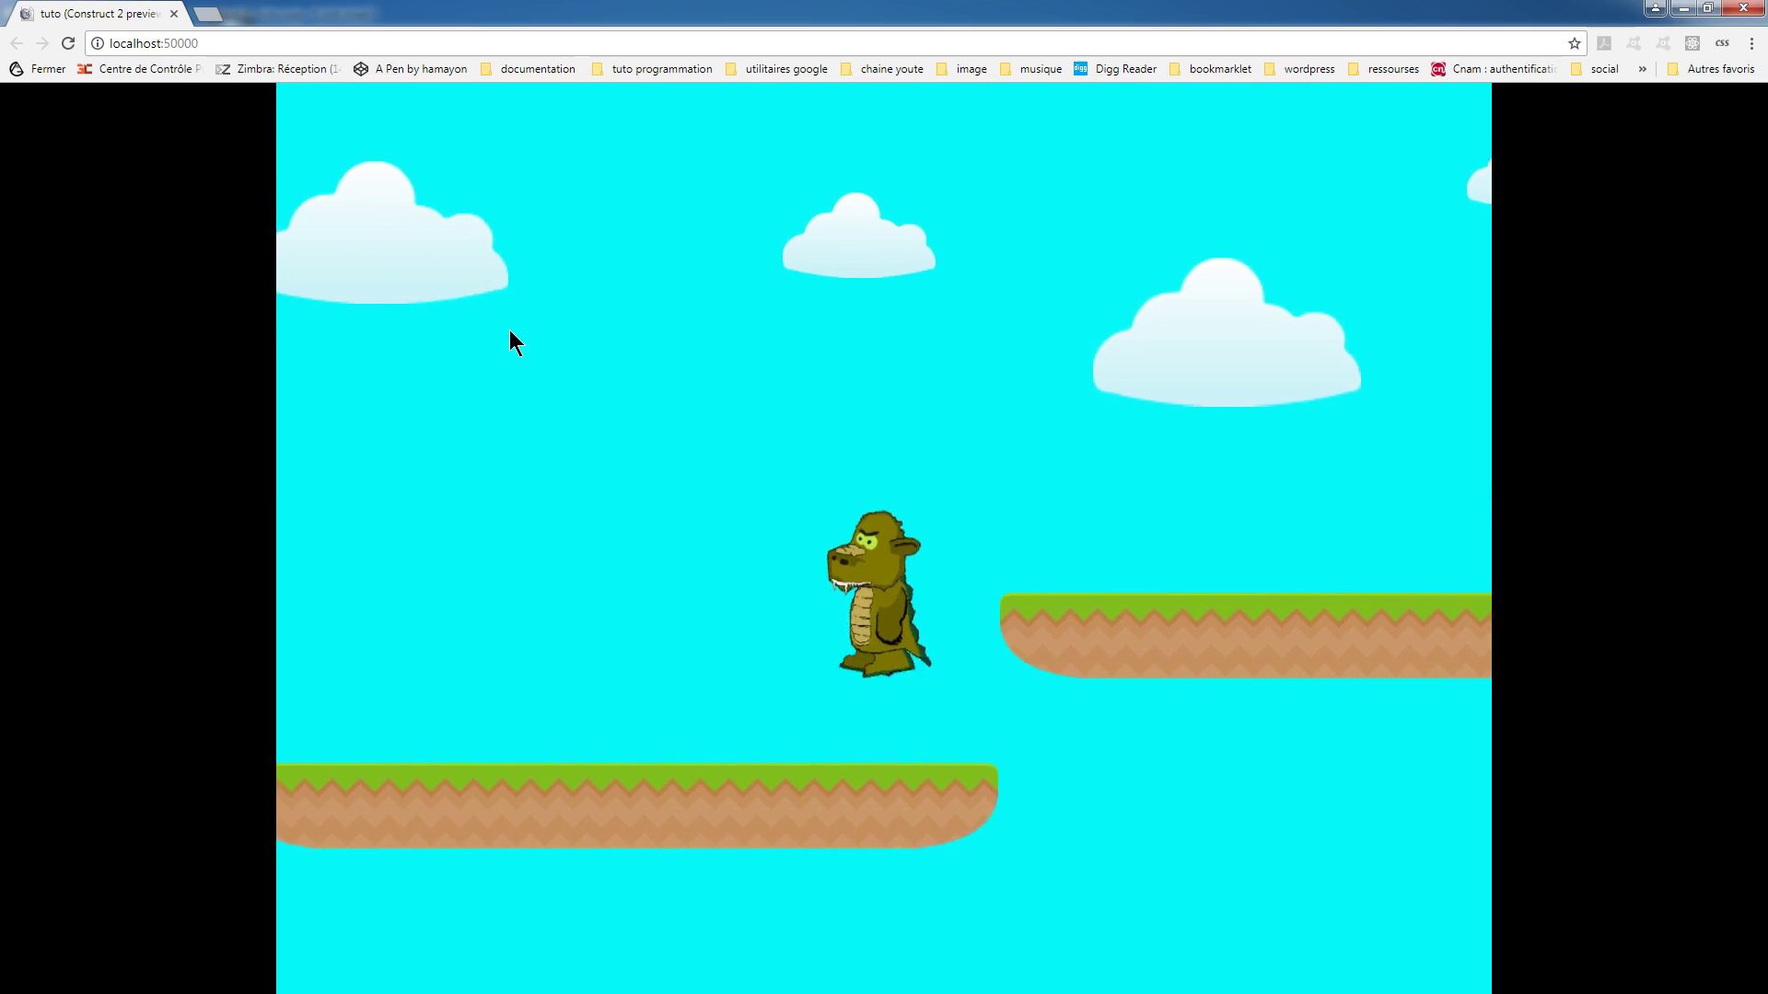
pyautogui.press('Right')
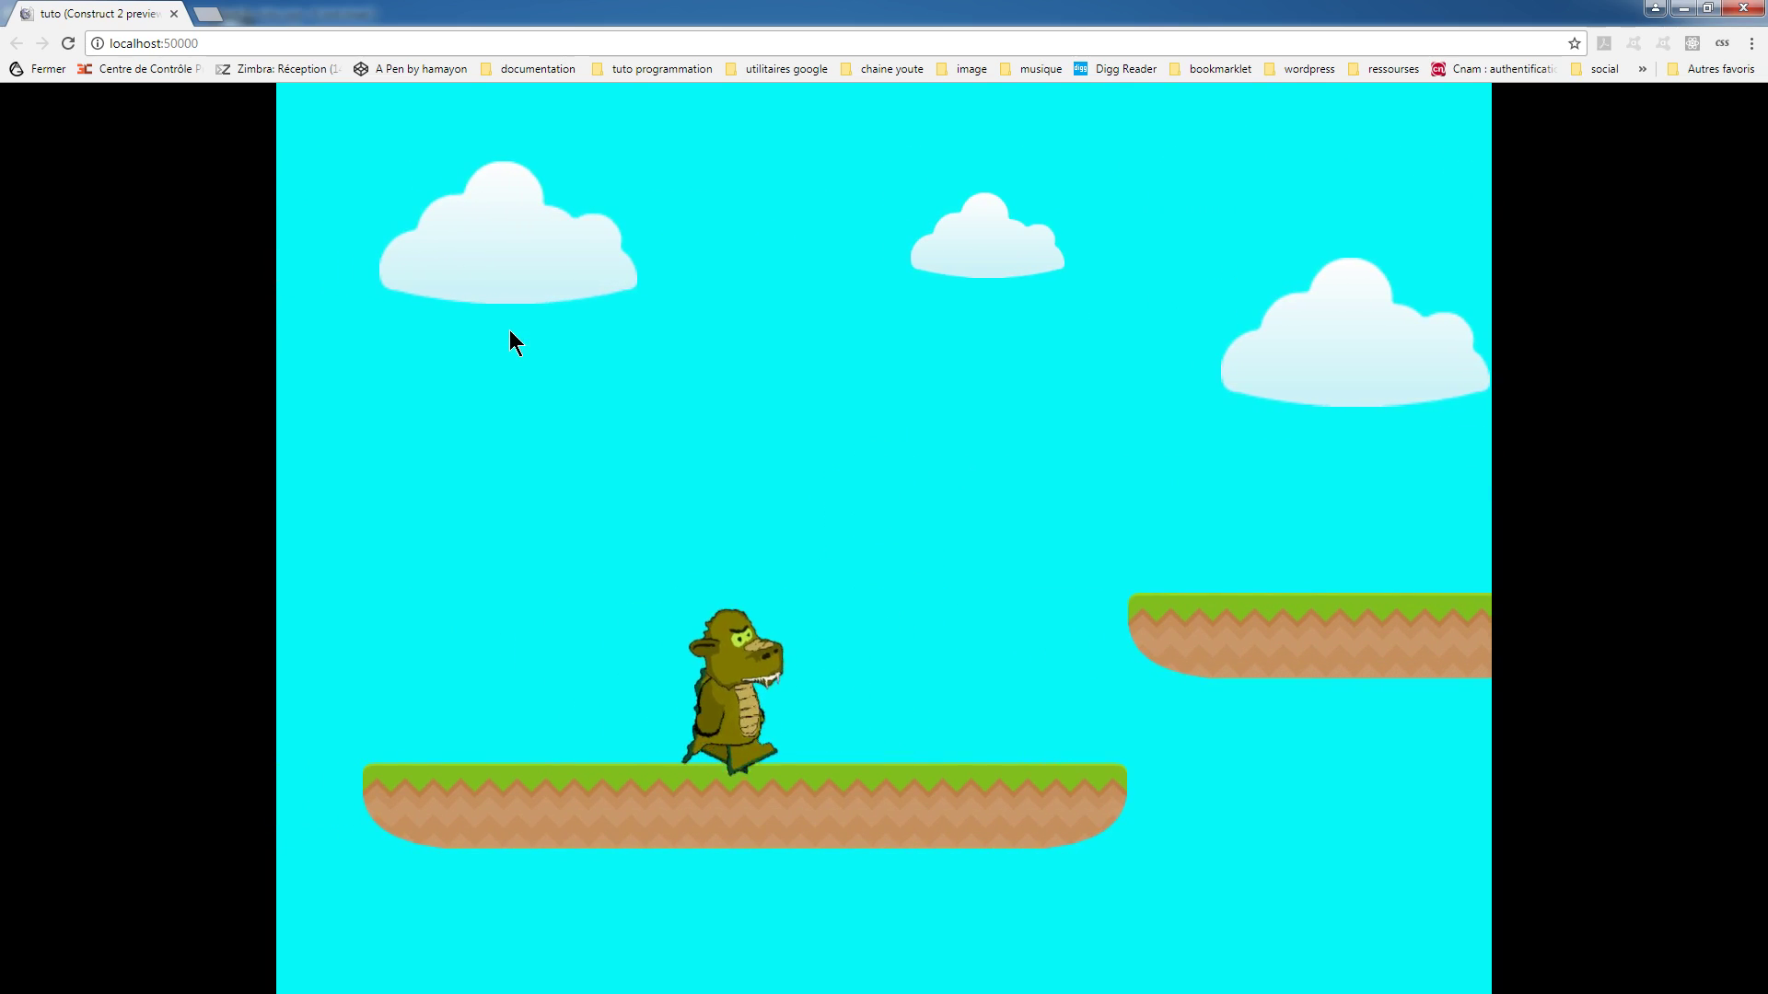
pyautogui.press('Up')
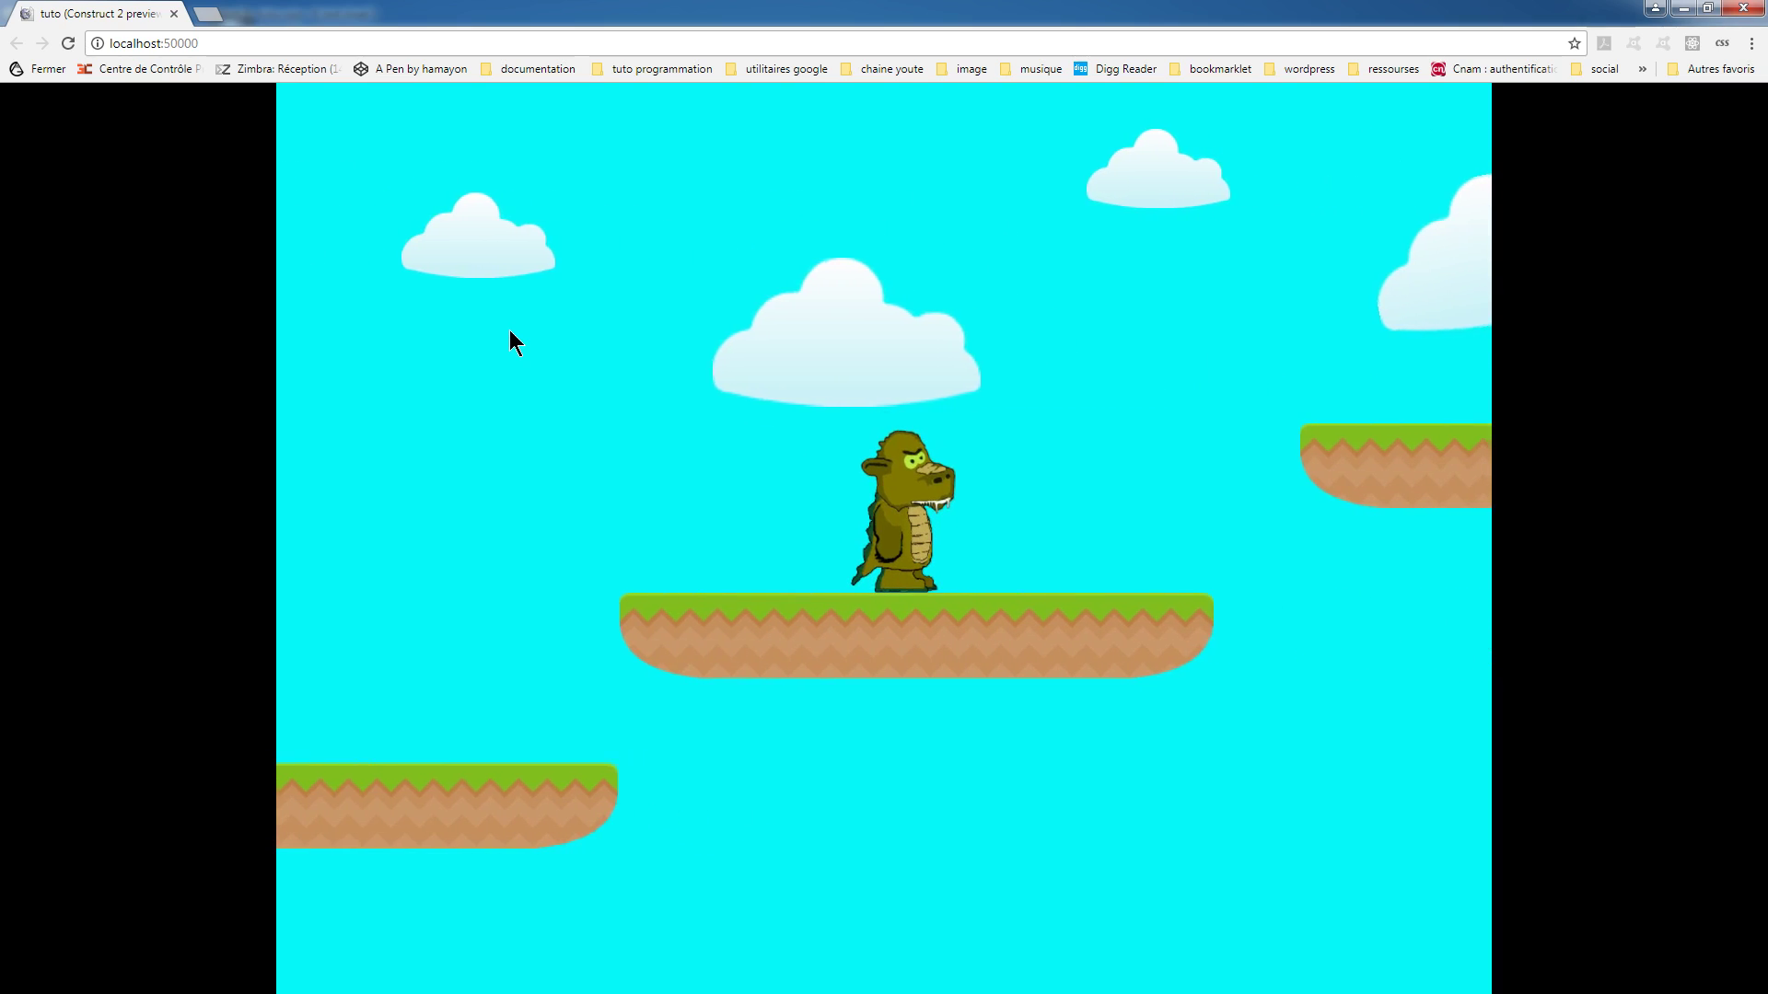
pyautogui.press('Left')
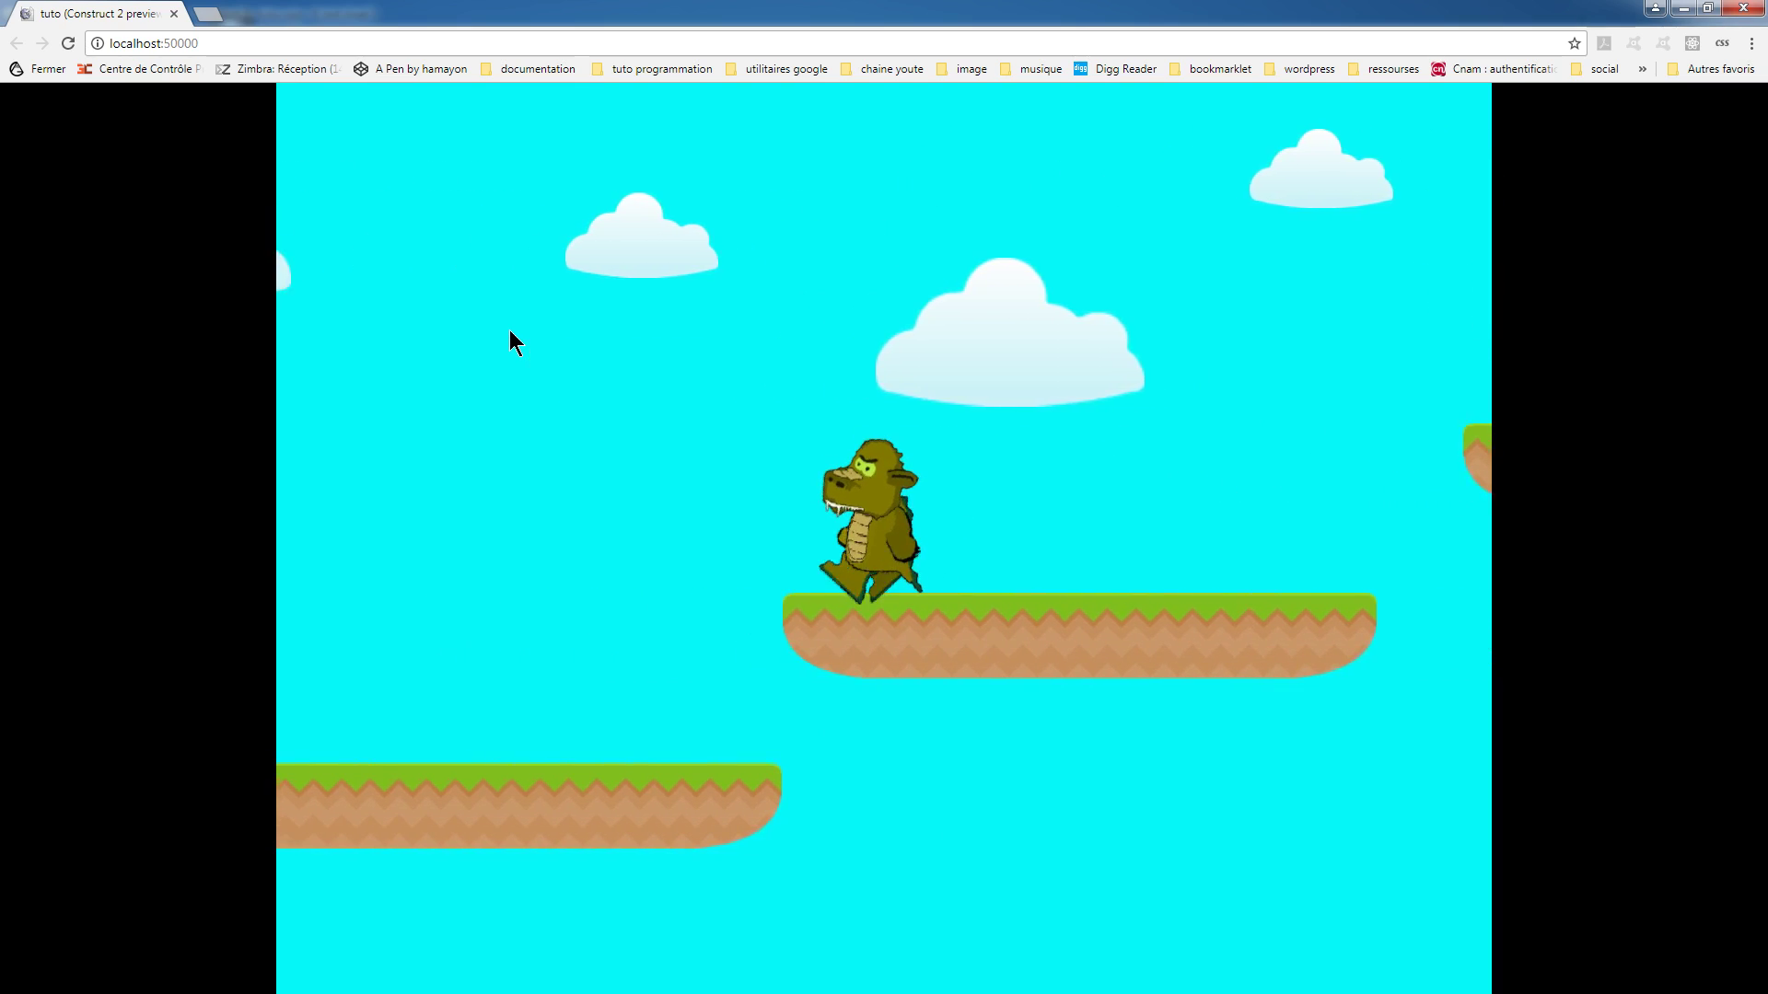
pyautogui.press('Right')
pyautogui.press('Up')
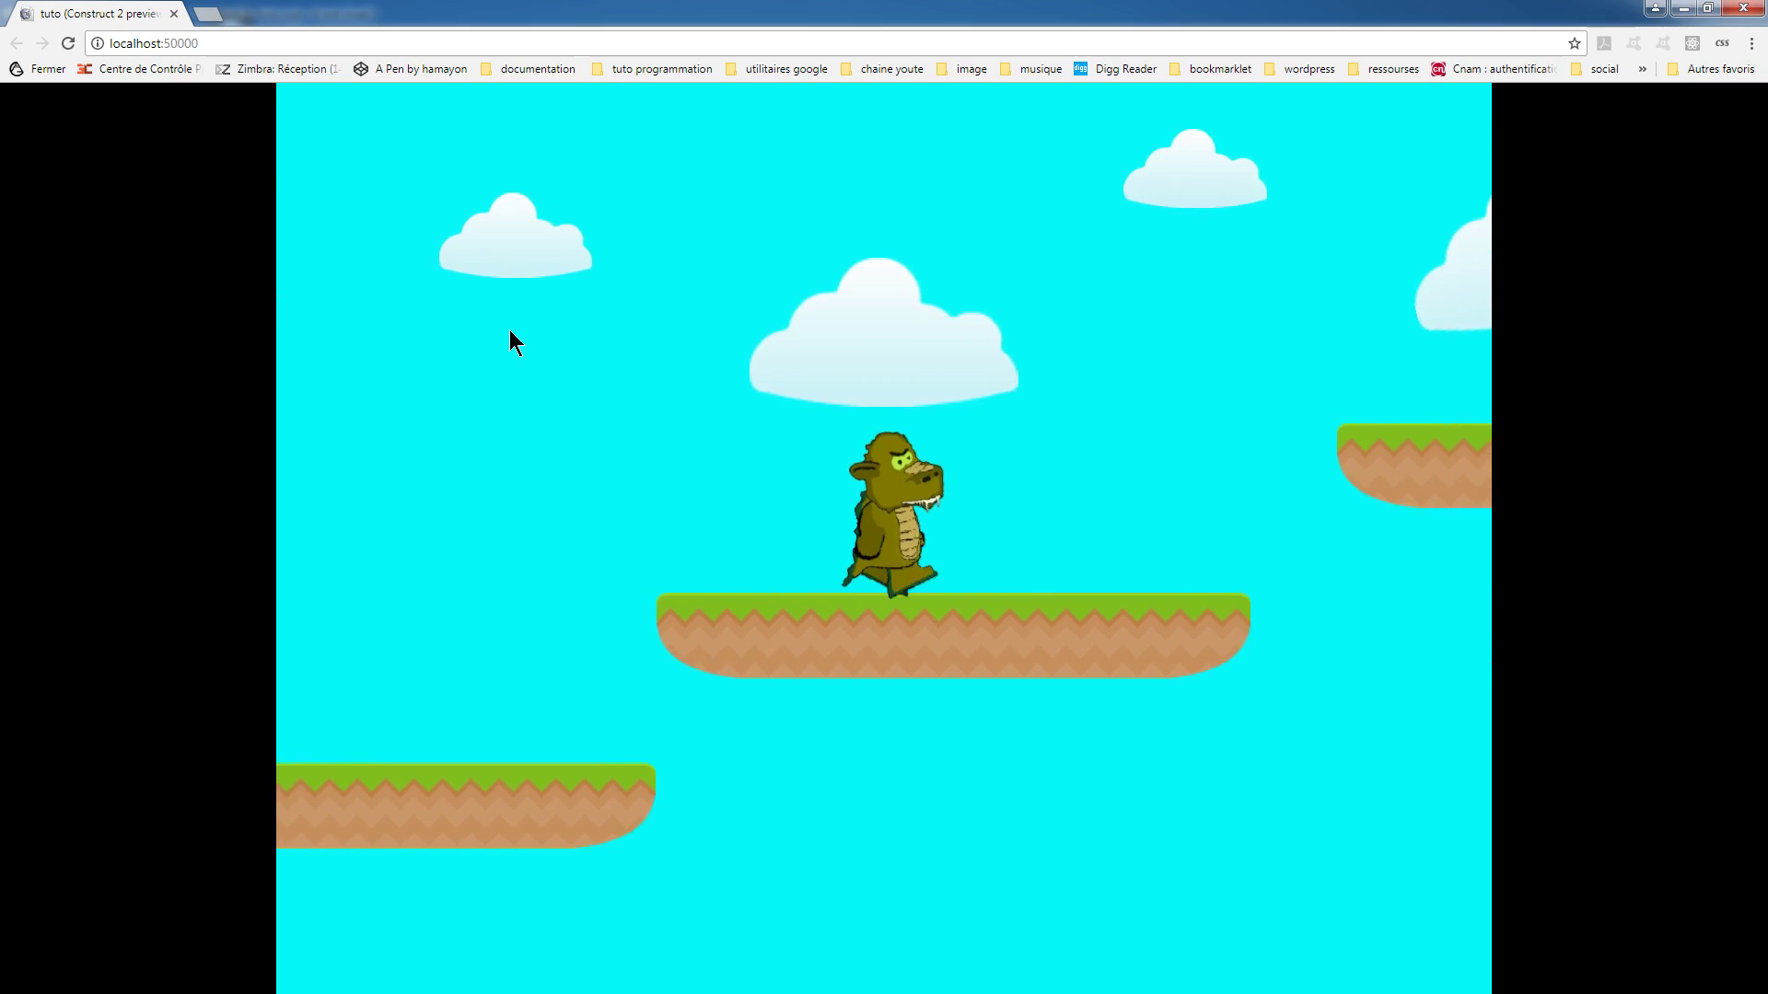
pyautogui.press('Left')
pyautogui.press('Right')
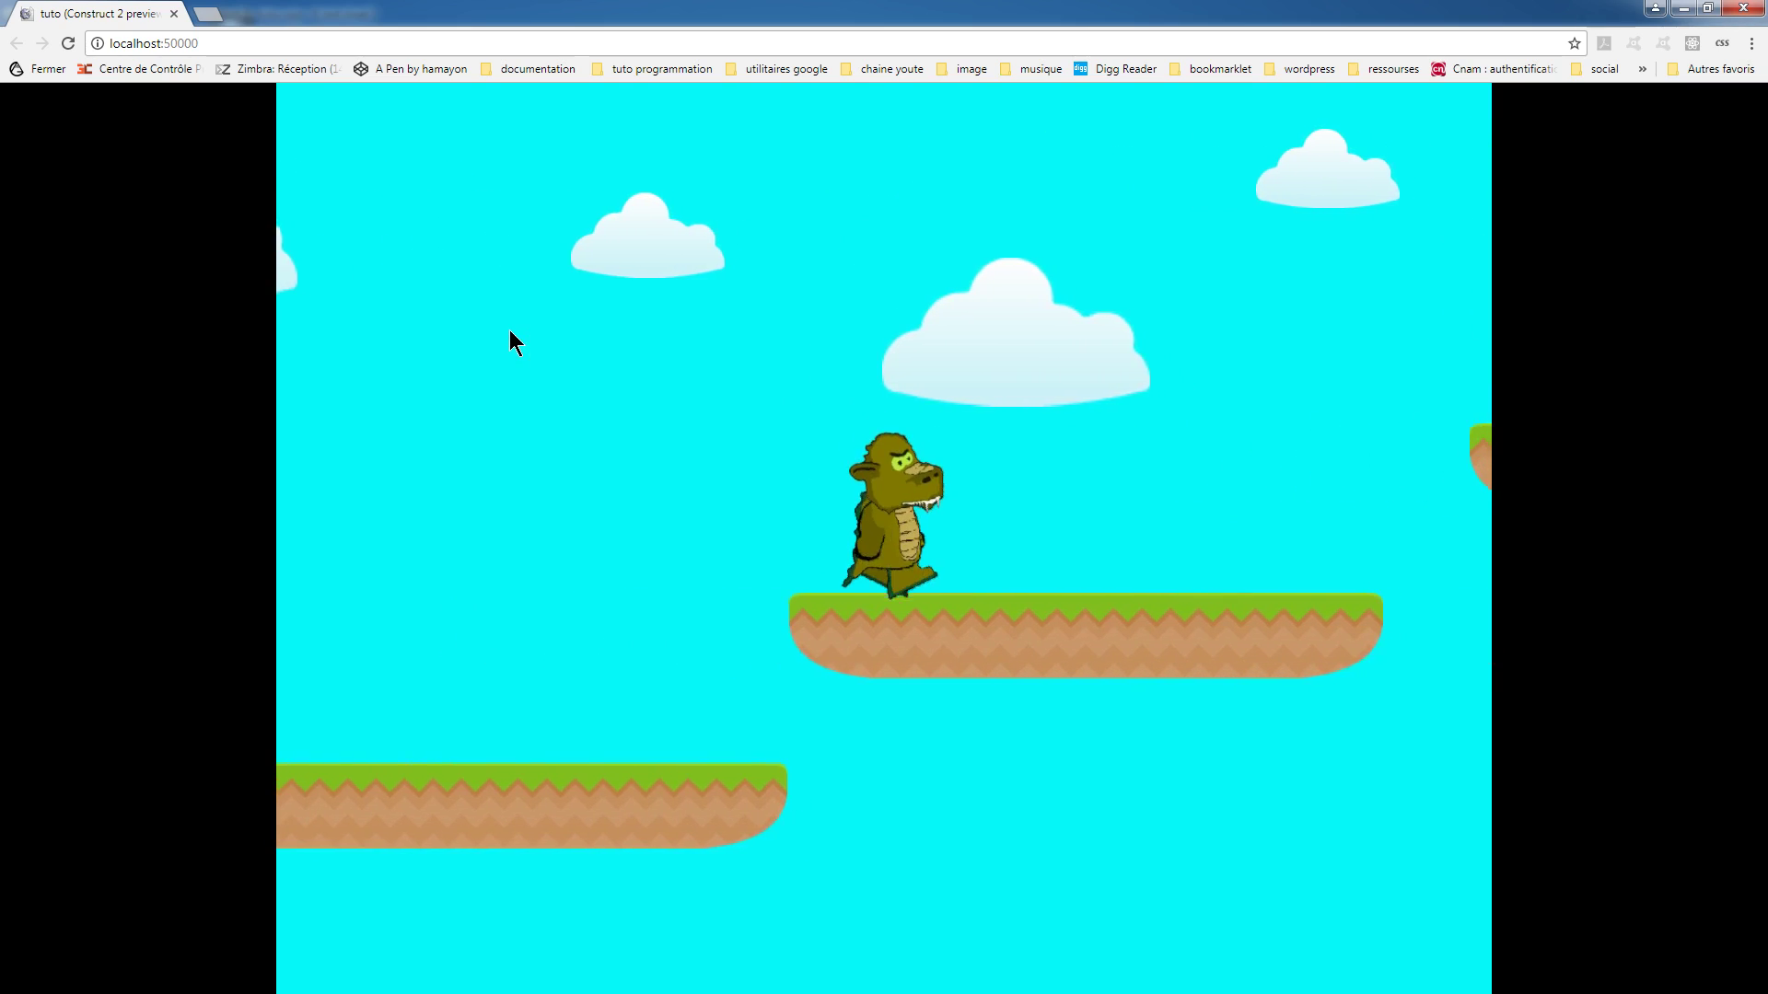
pyautogui.press('Left')
pyautogui.press('Left')
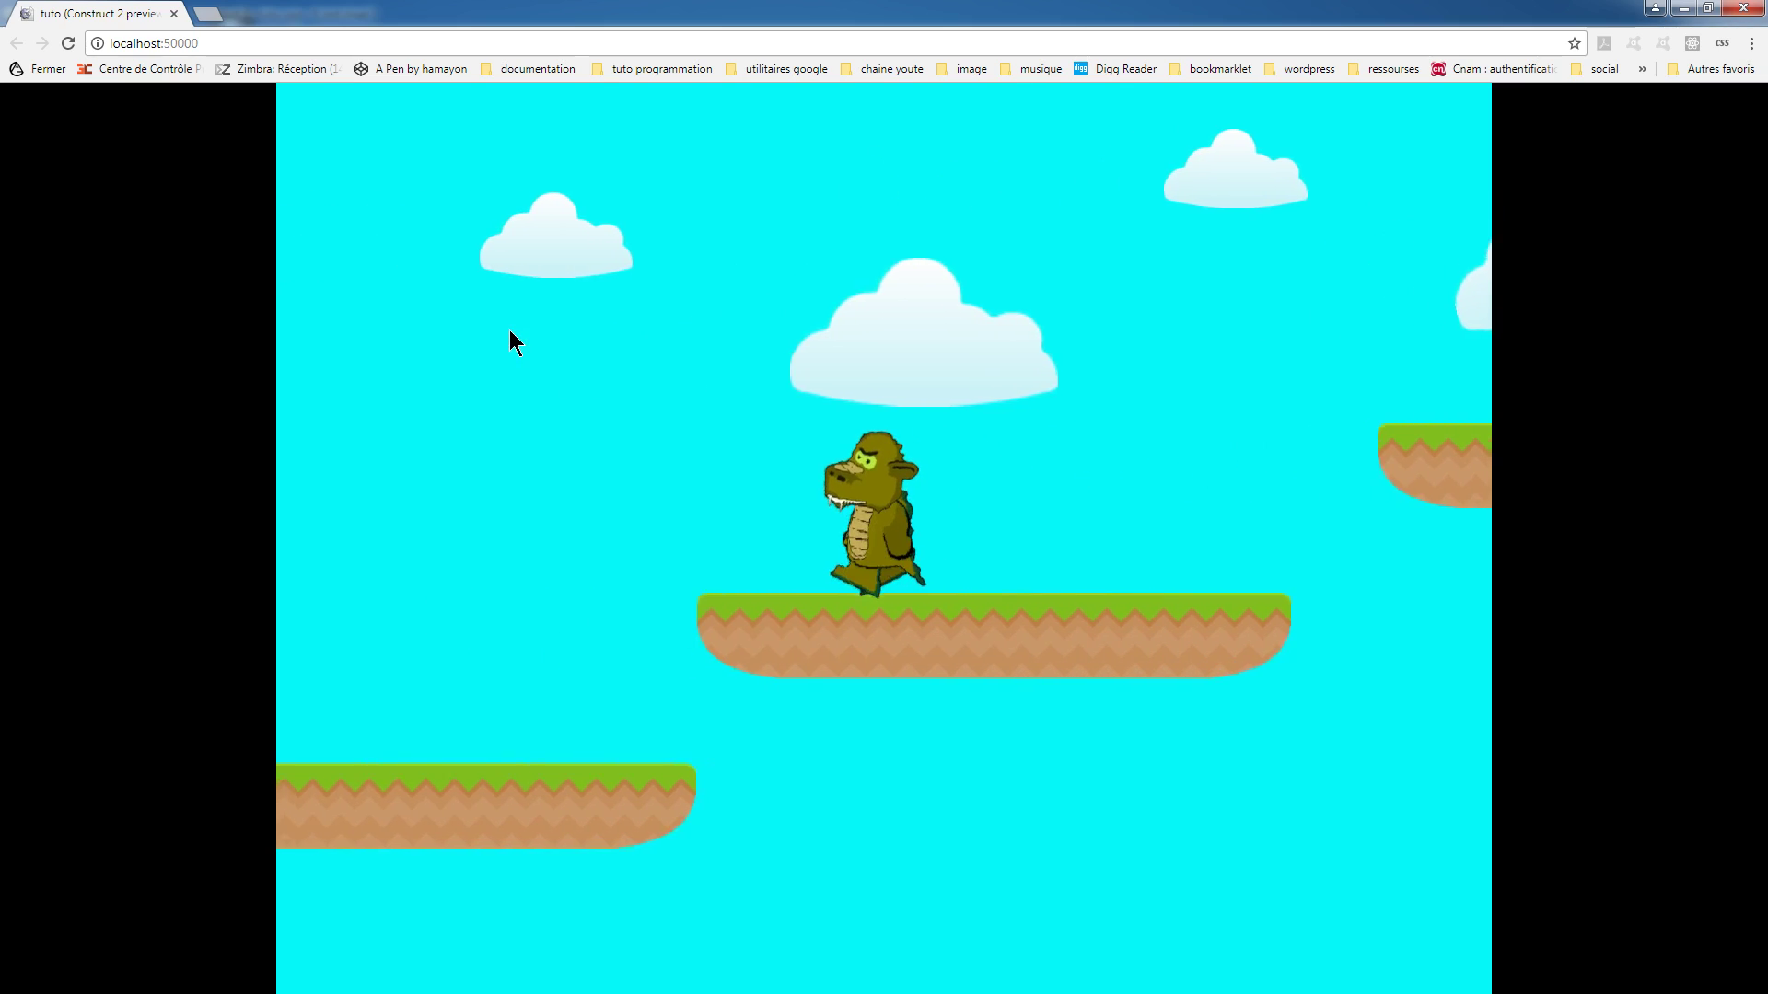
pyautogui.press('Up')
pyautogui.press('Right')
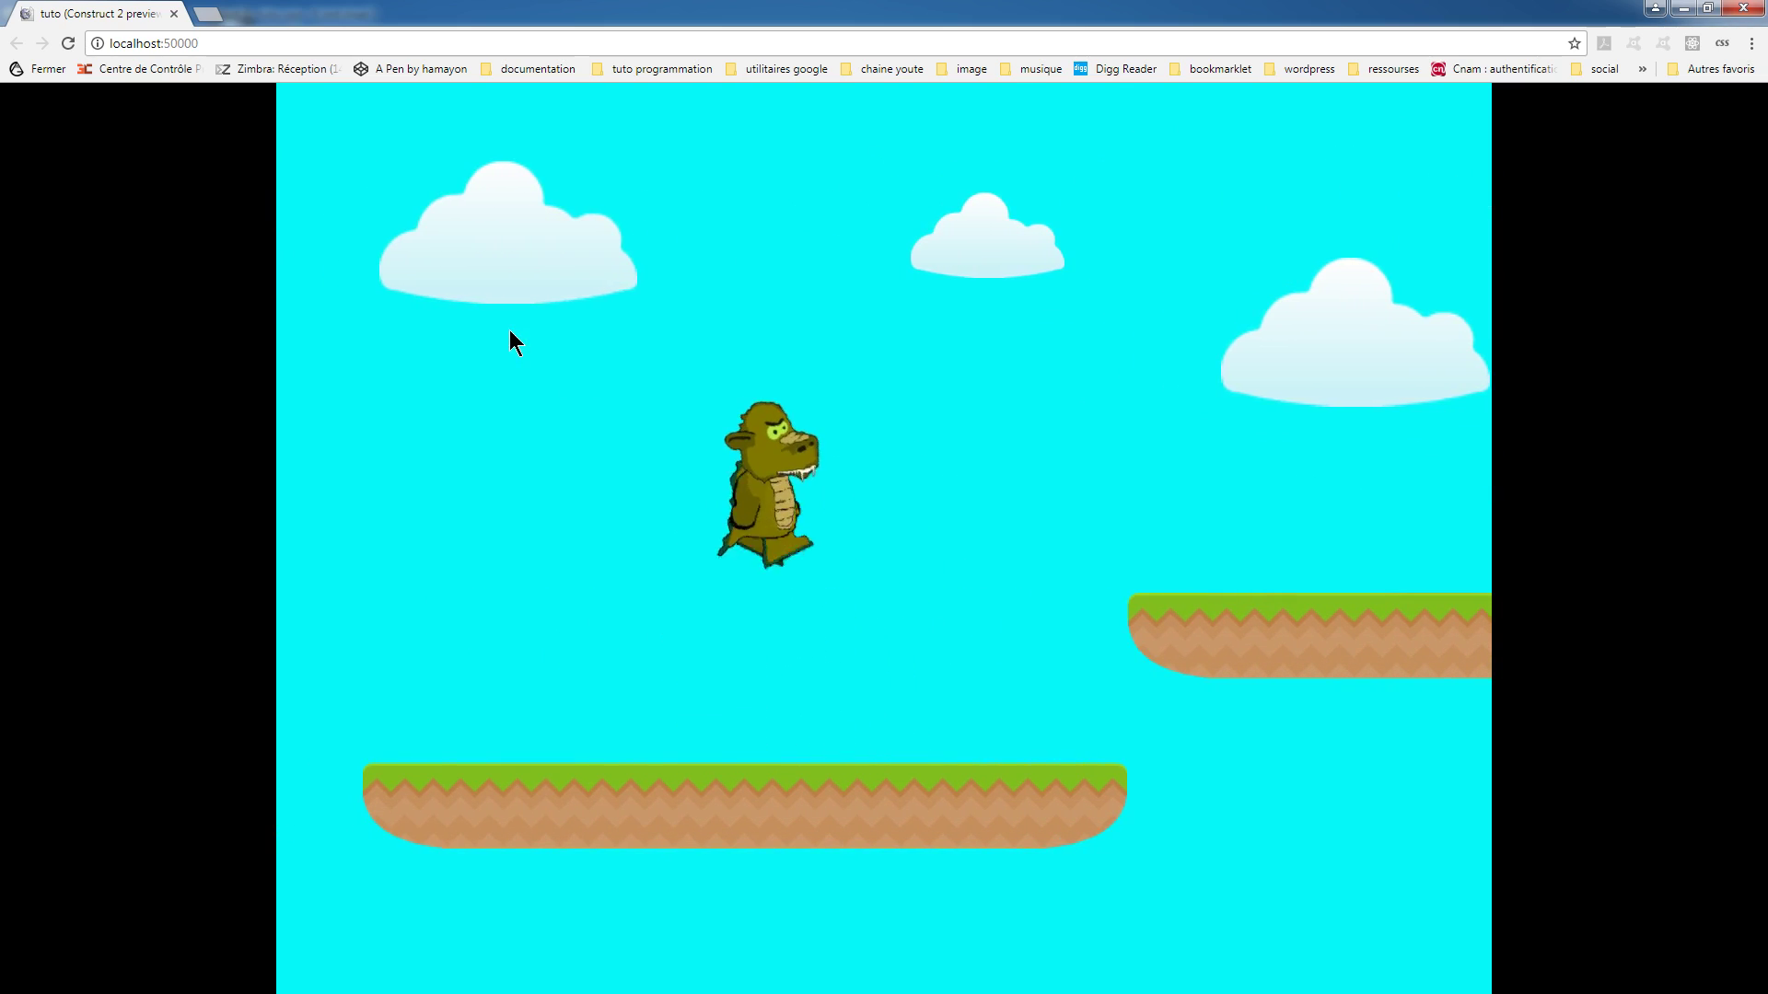
pyautogui.press('Left')
pyautogui.press('Left')
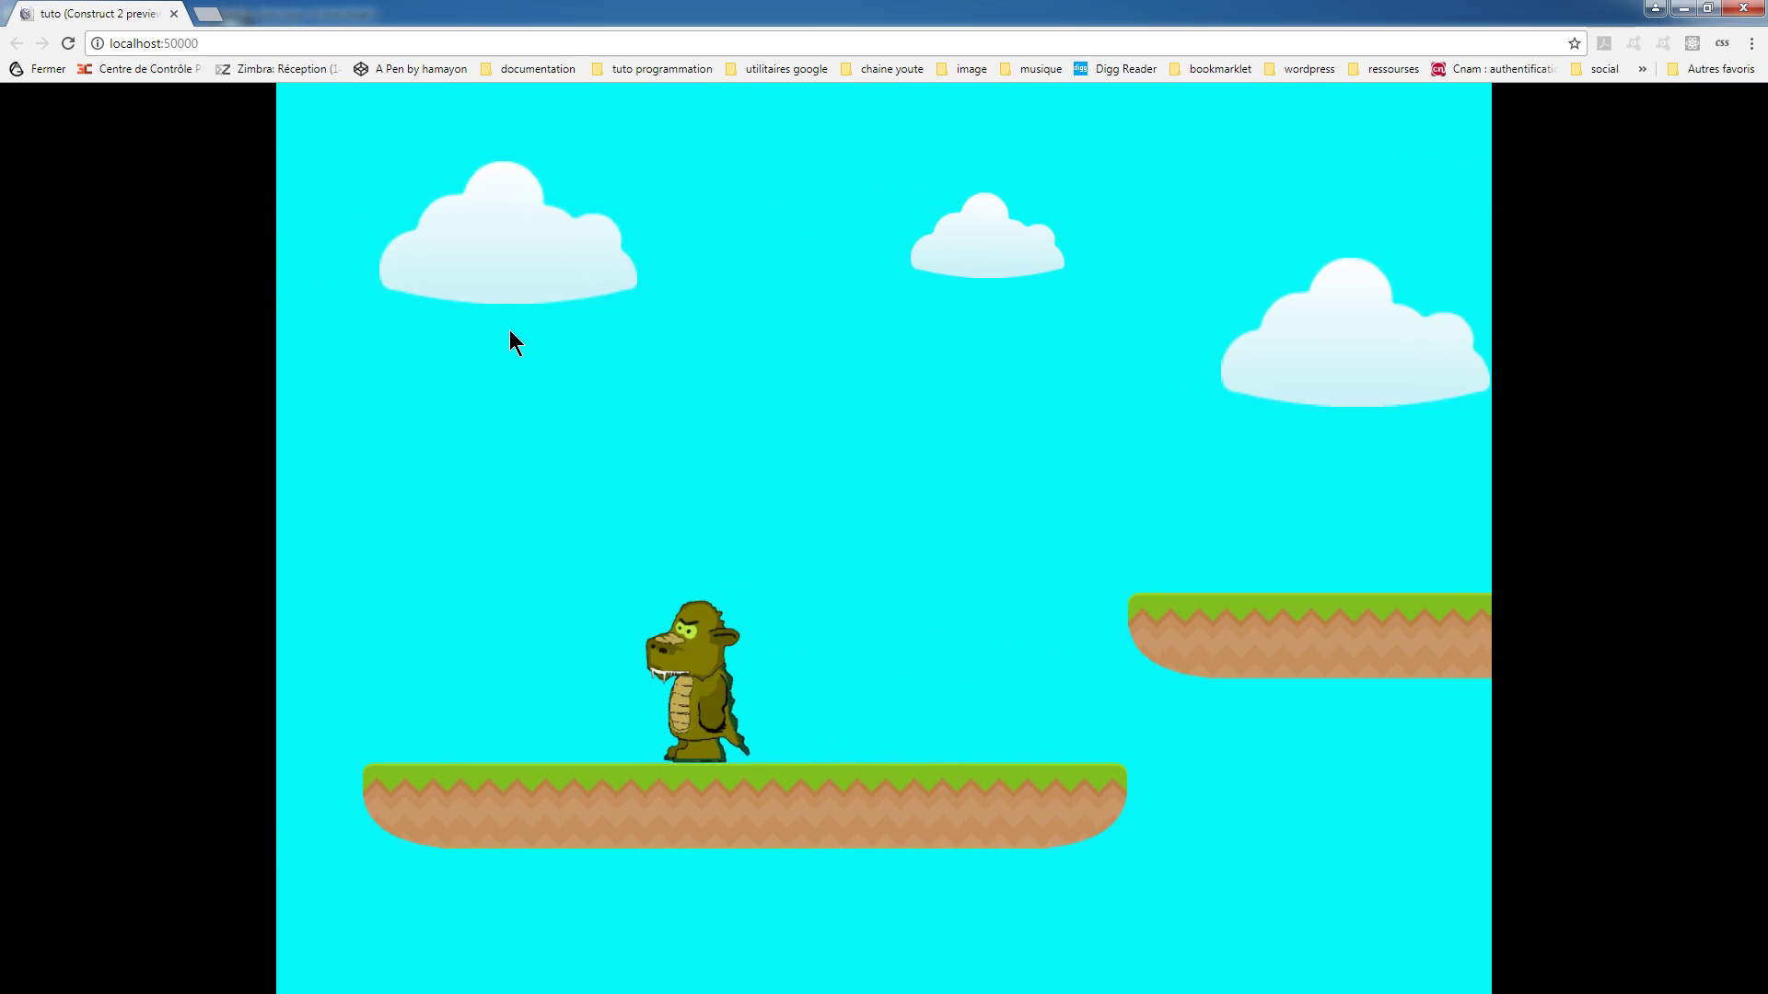
pyautogui.press('Up')
pyautogui.press('Right')
pyautogui.press('Up')
pyautogui.press('Left')
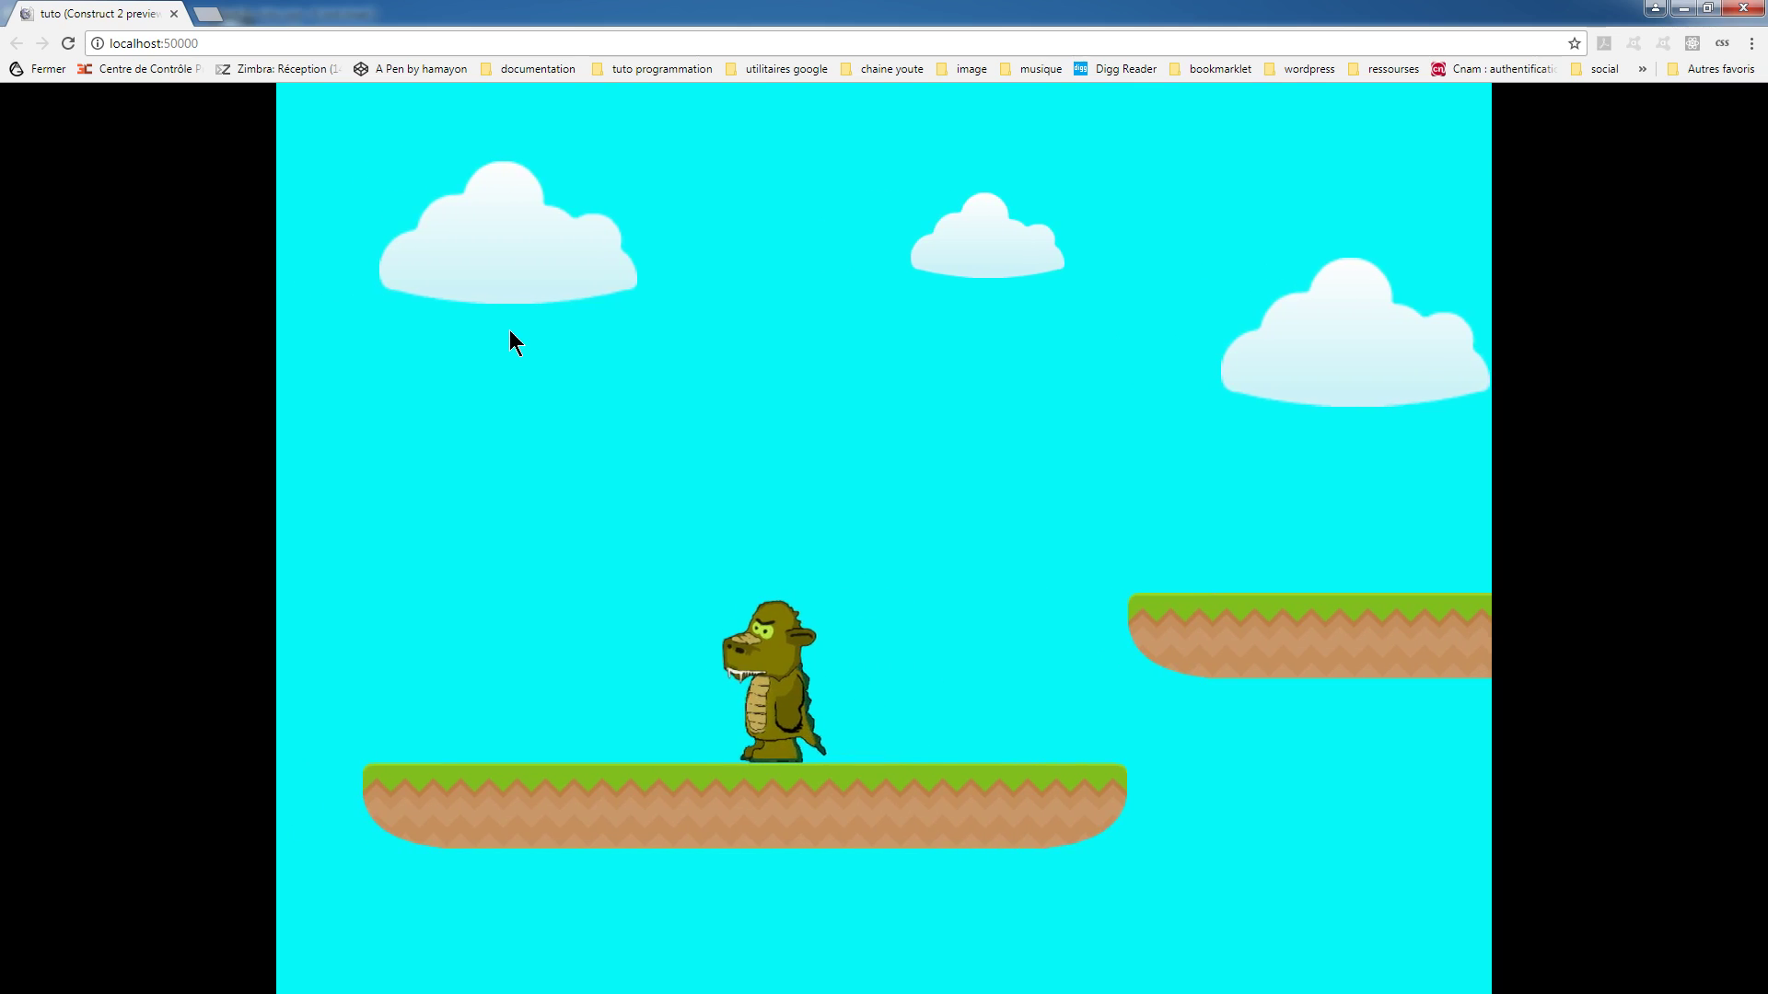
pyautogui.press('Right')
pyautogui.press('Up')
pyautogui.press('Left')
pyautogui.press('Right')
pyautogui.press('Left')
pyautogui.press('Up')
pyautogui.press('Right')
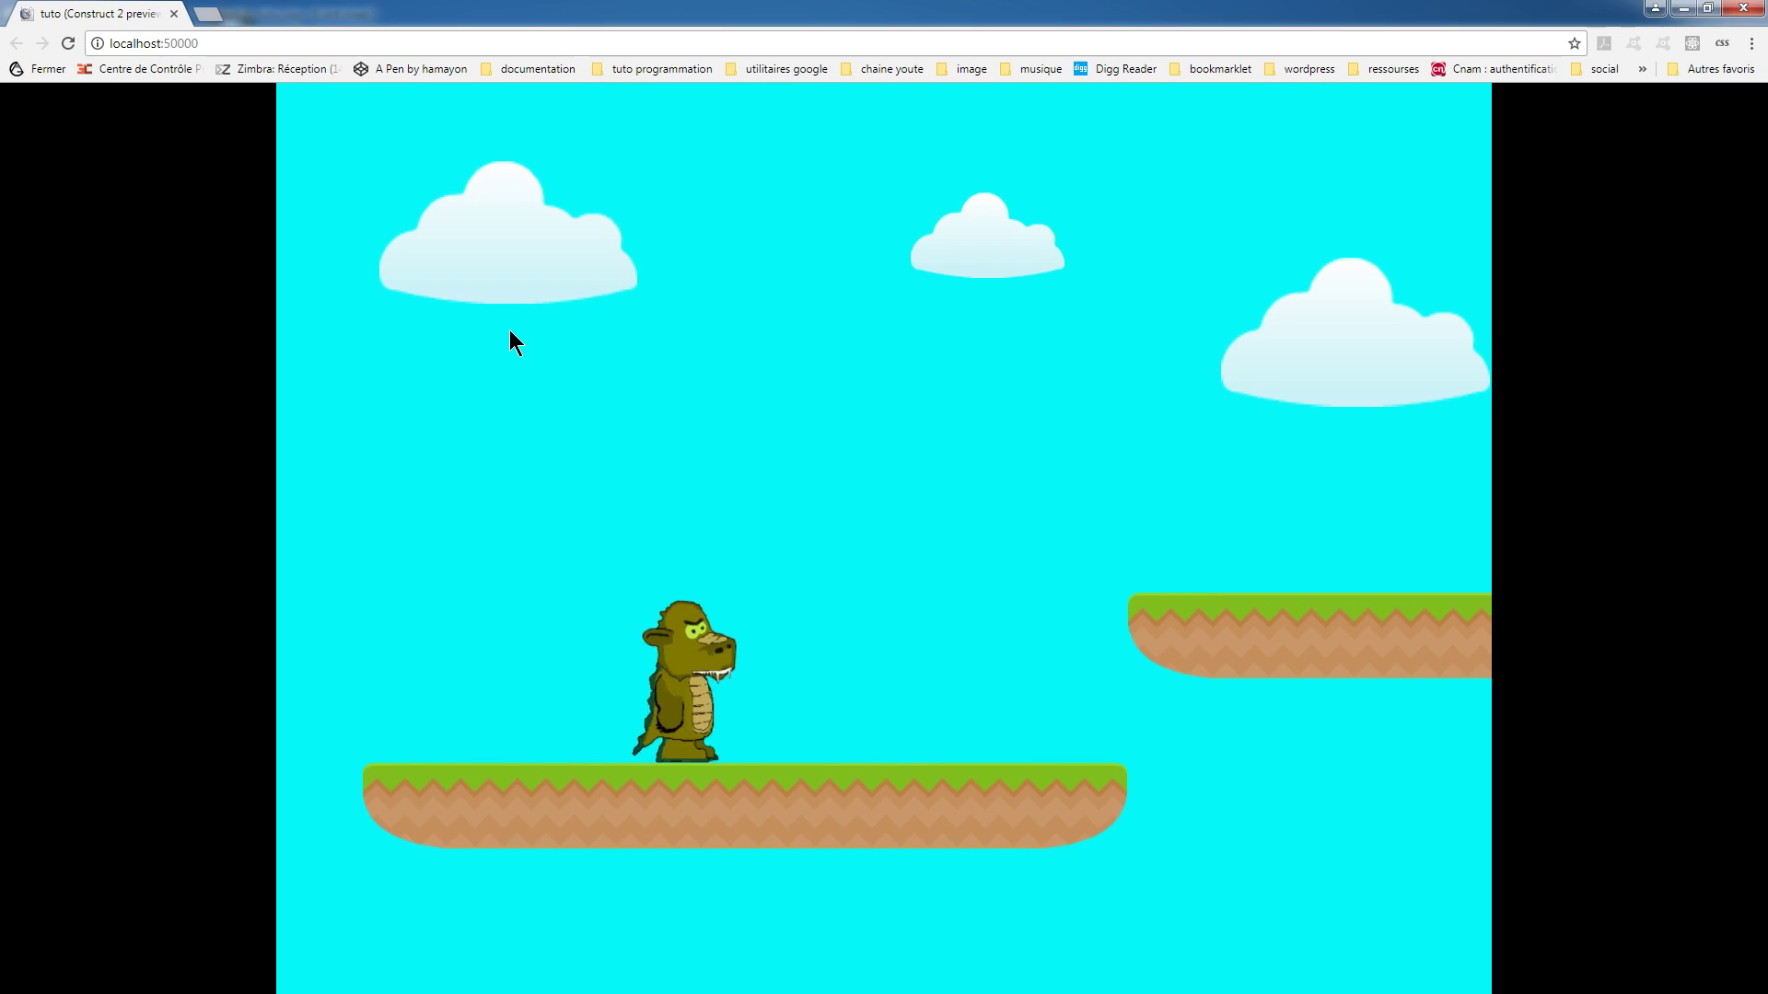
pyautogui.press('Left')
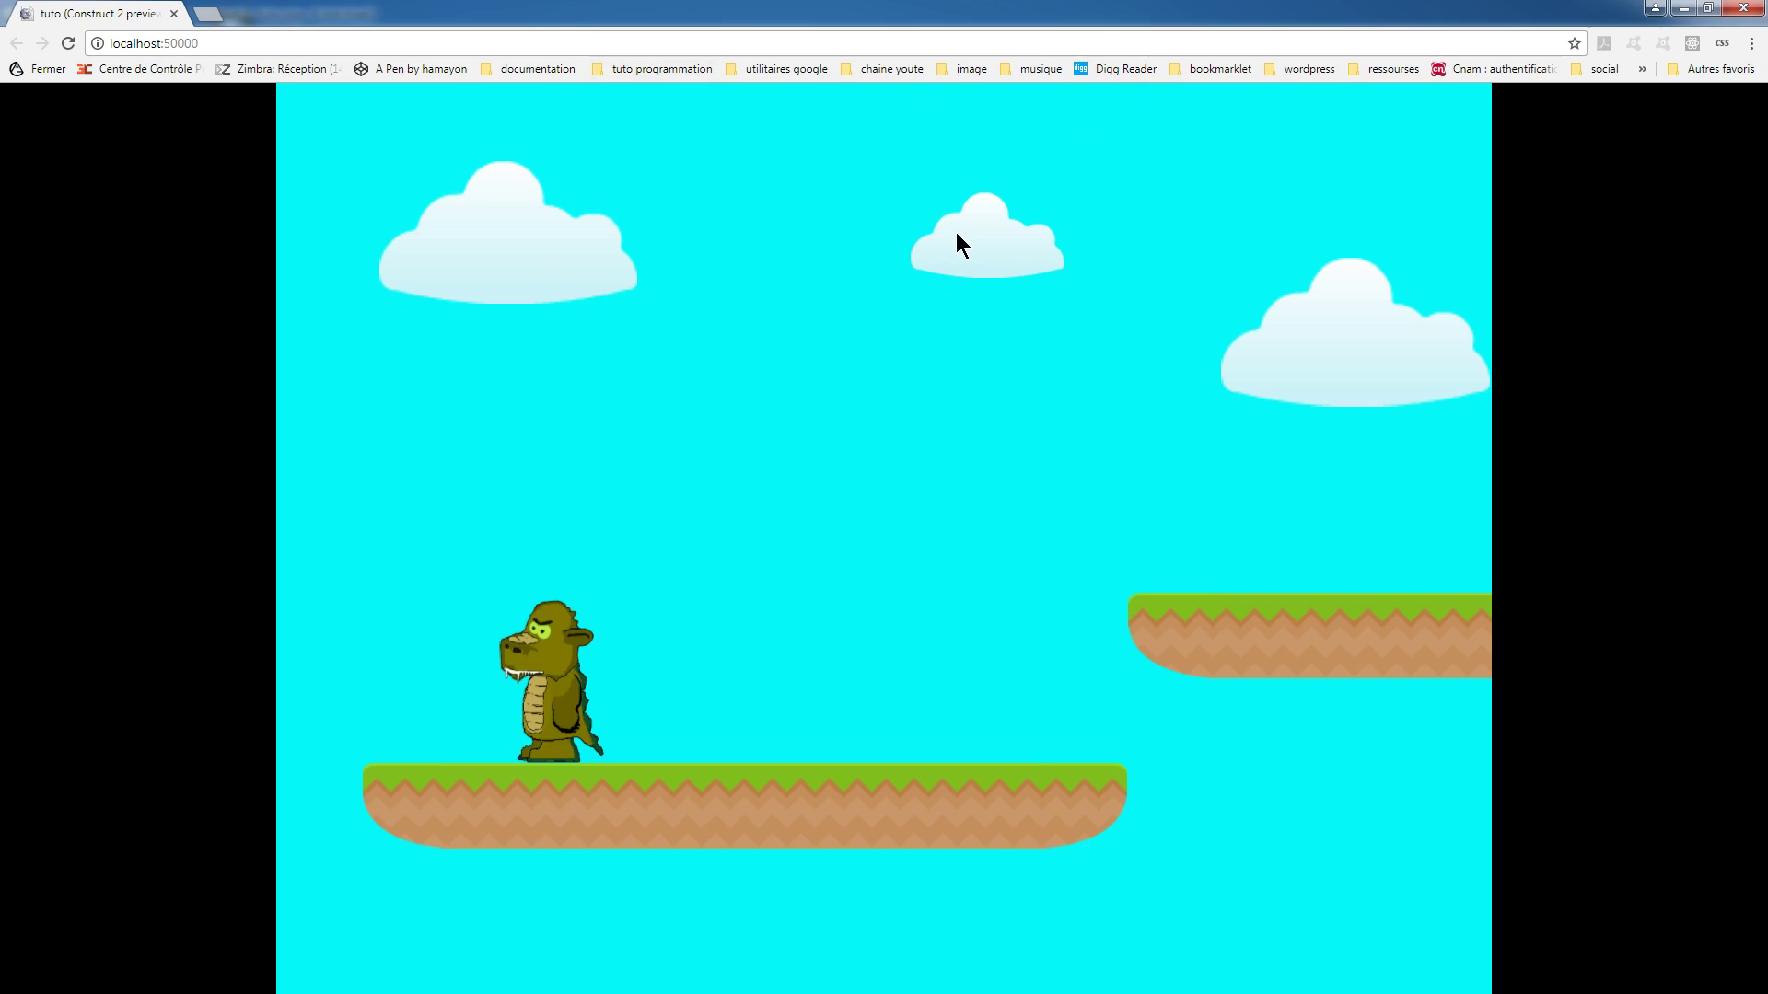
pyautogui.press('Up')
pyautogui.press('Right')
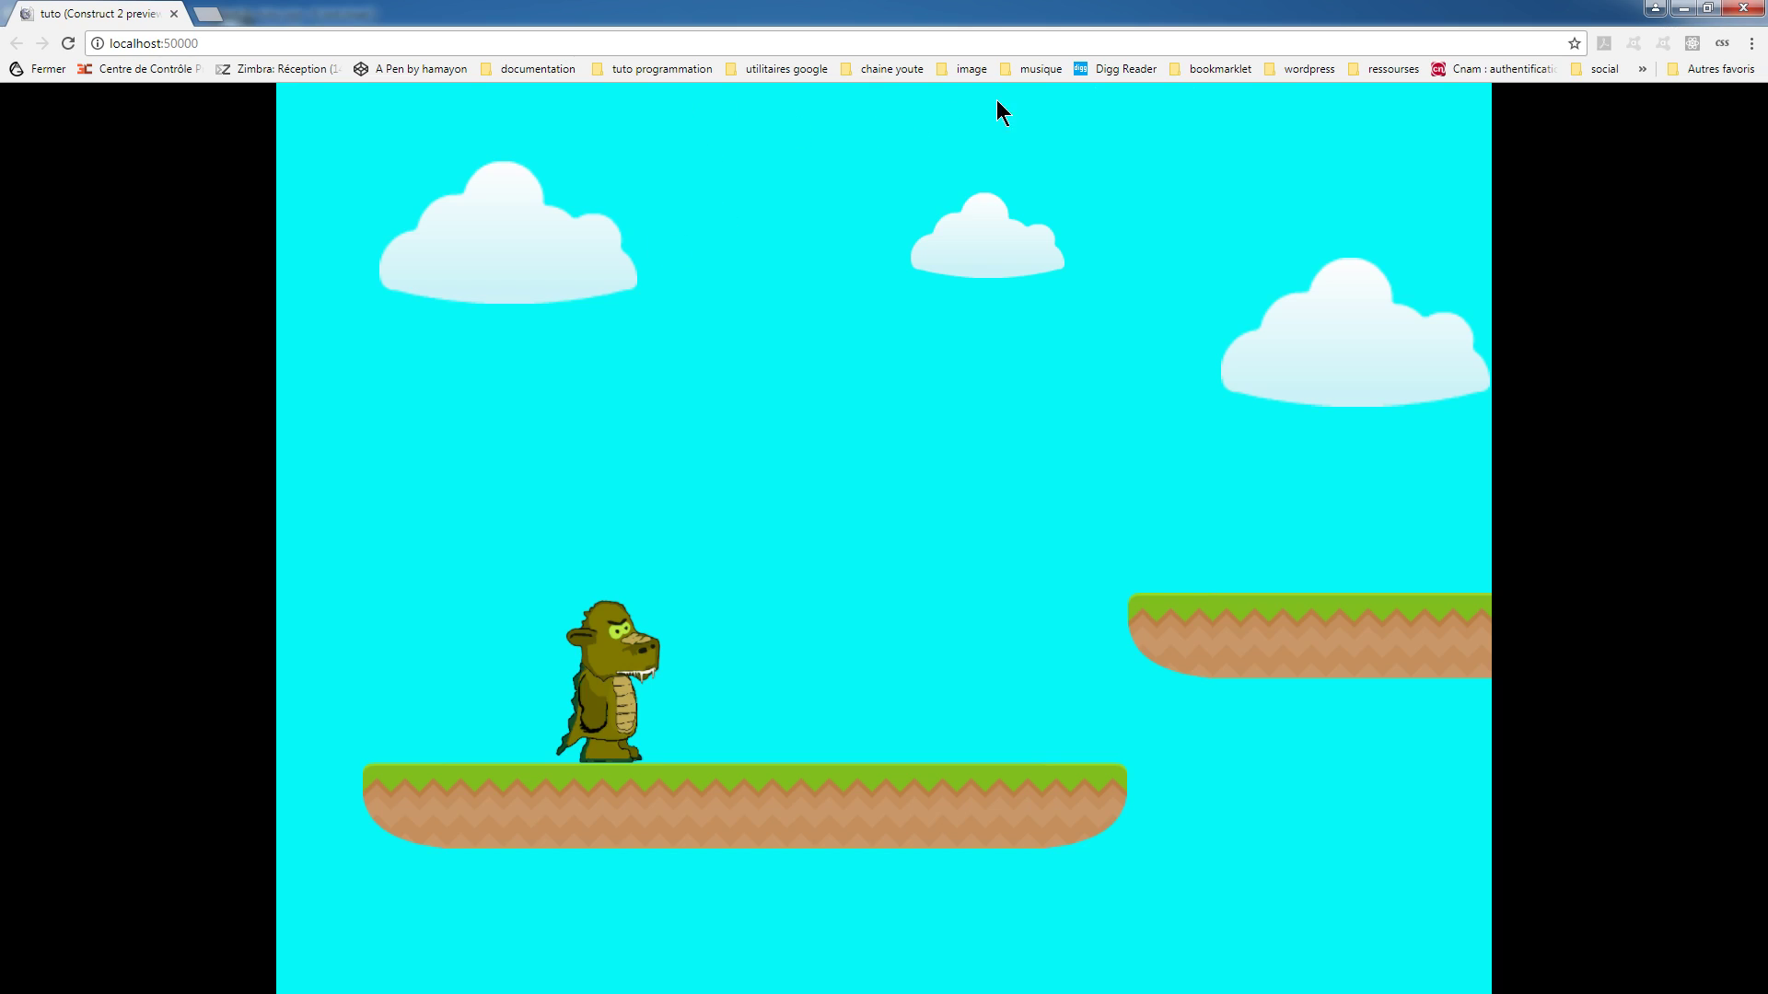
pyautogui.click(1744, 9)
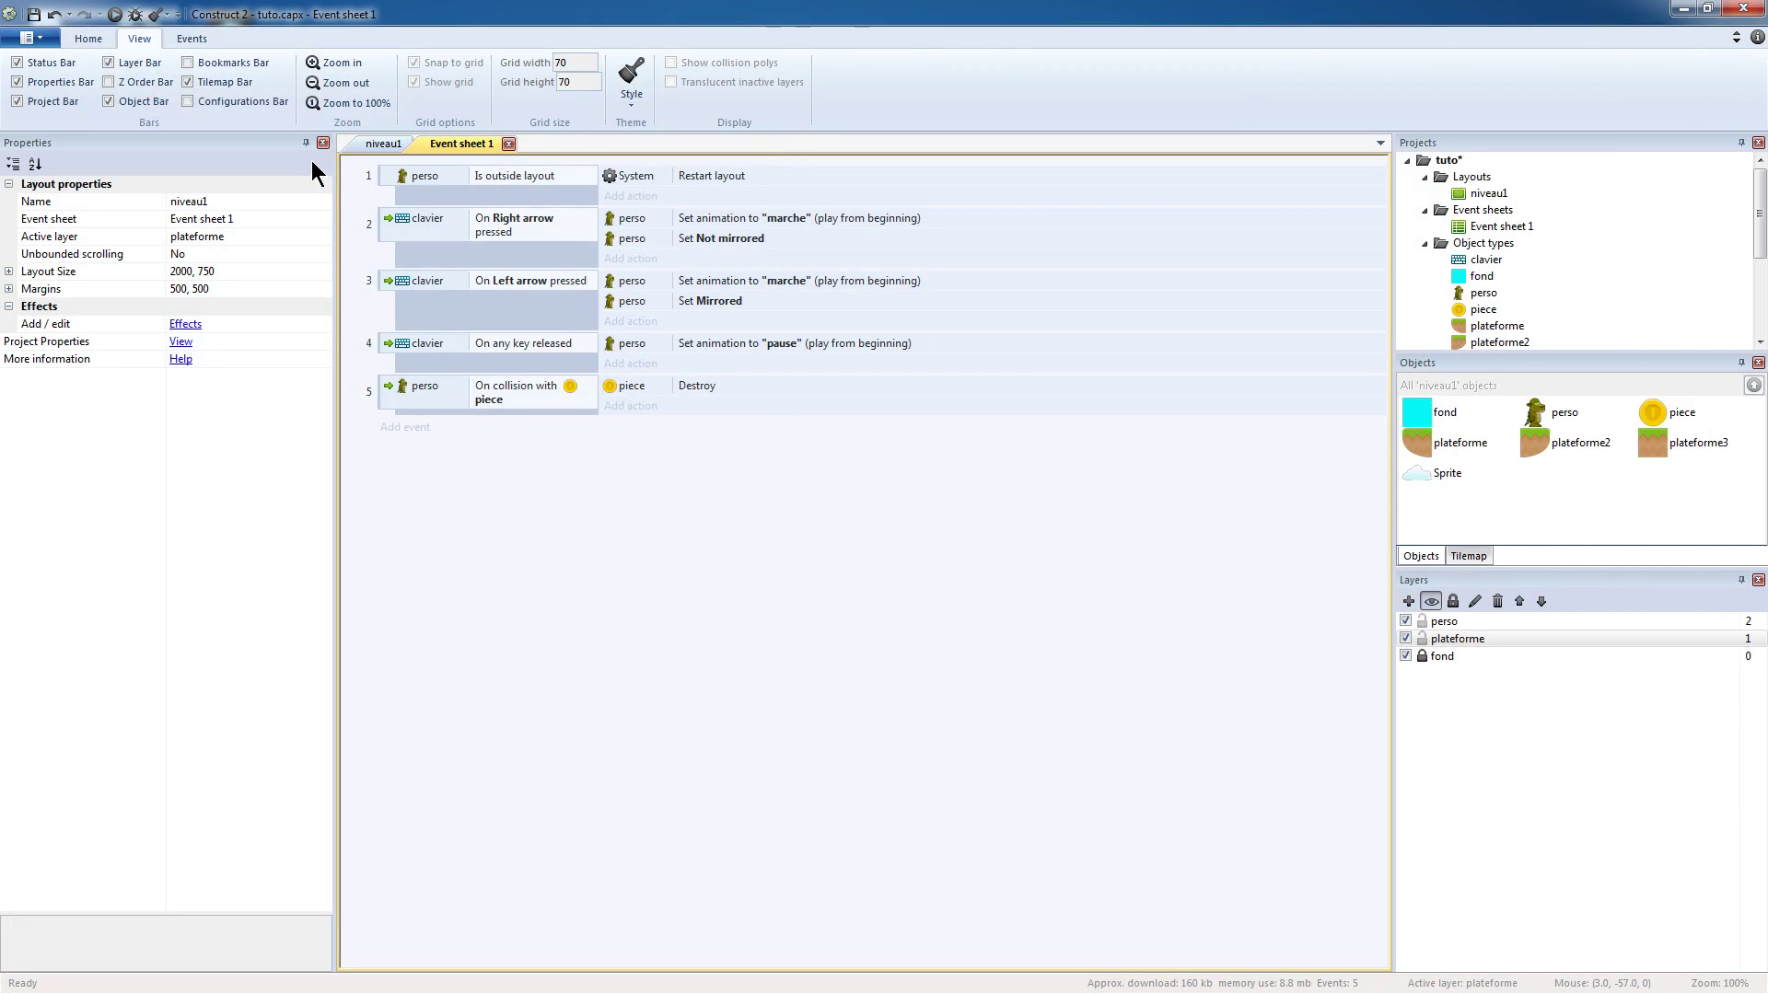
# - Add a global variable named score to Event sheet 1, with type Number and initial value 0
pyautogui.click(372, 145)
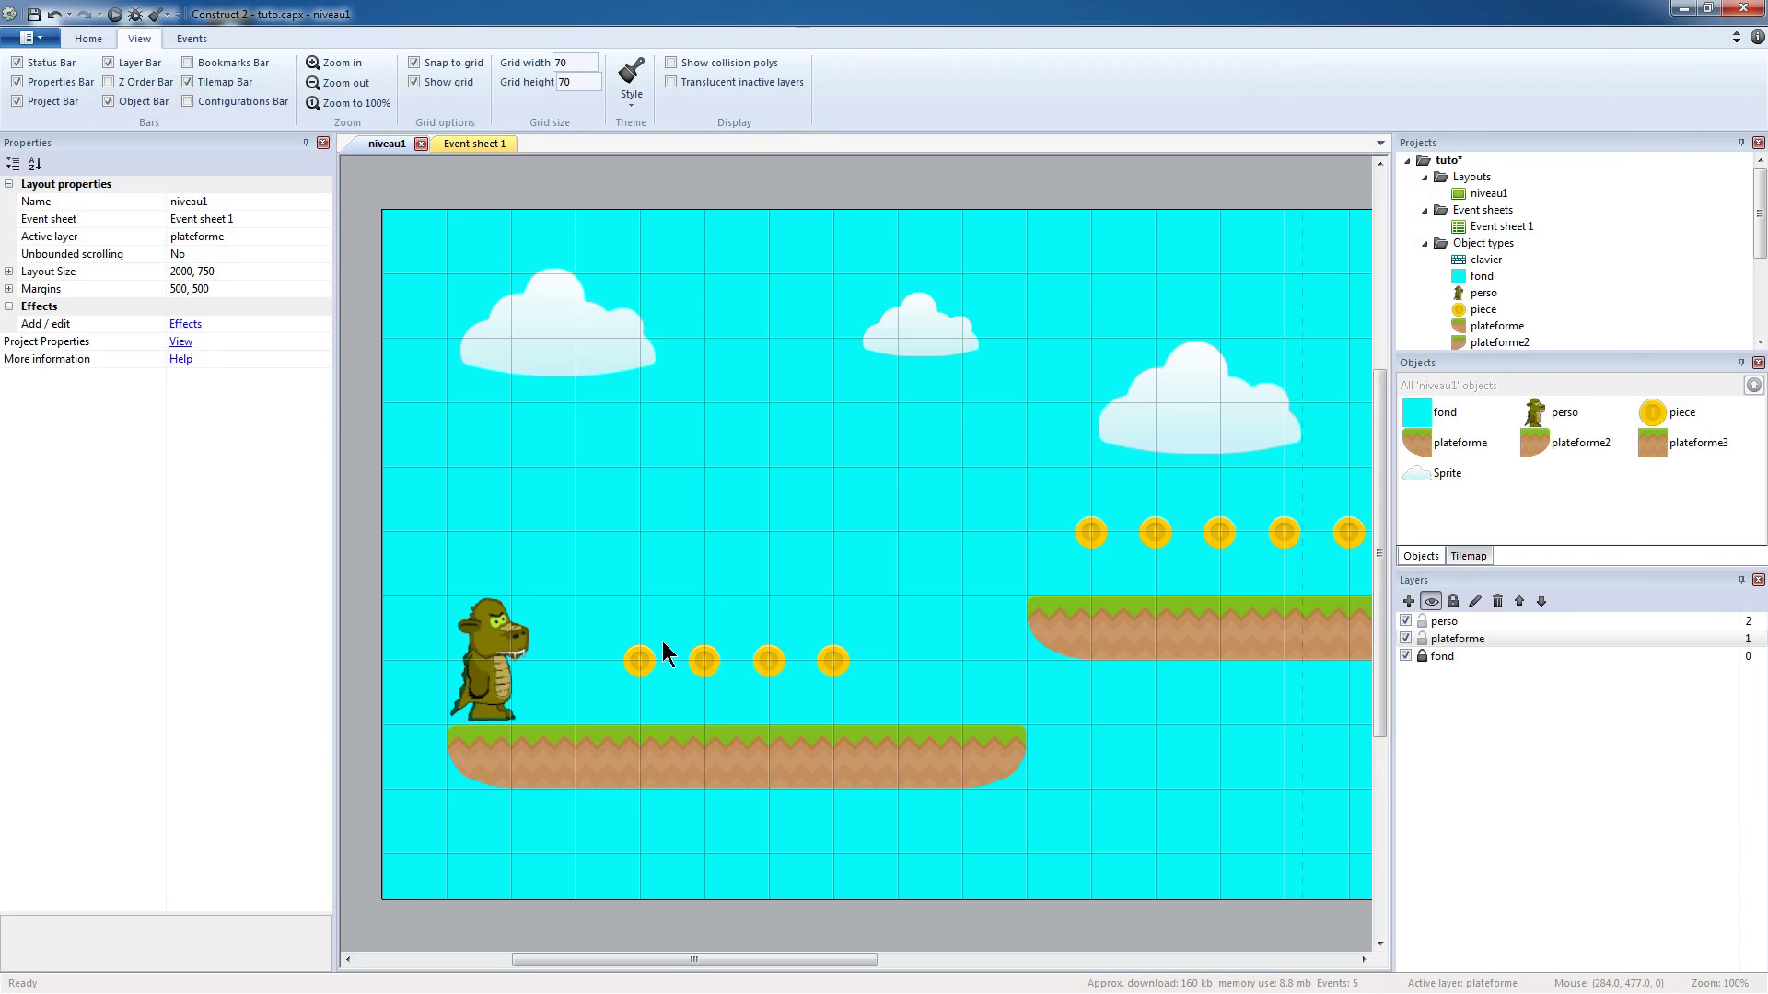
pyautogui.click(461, 143)
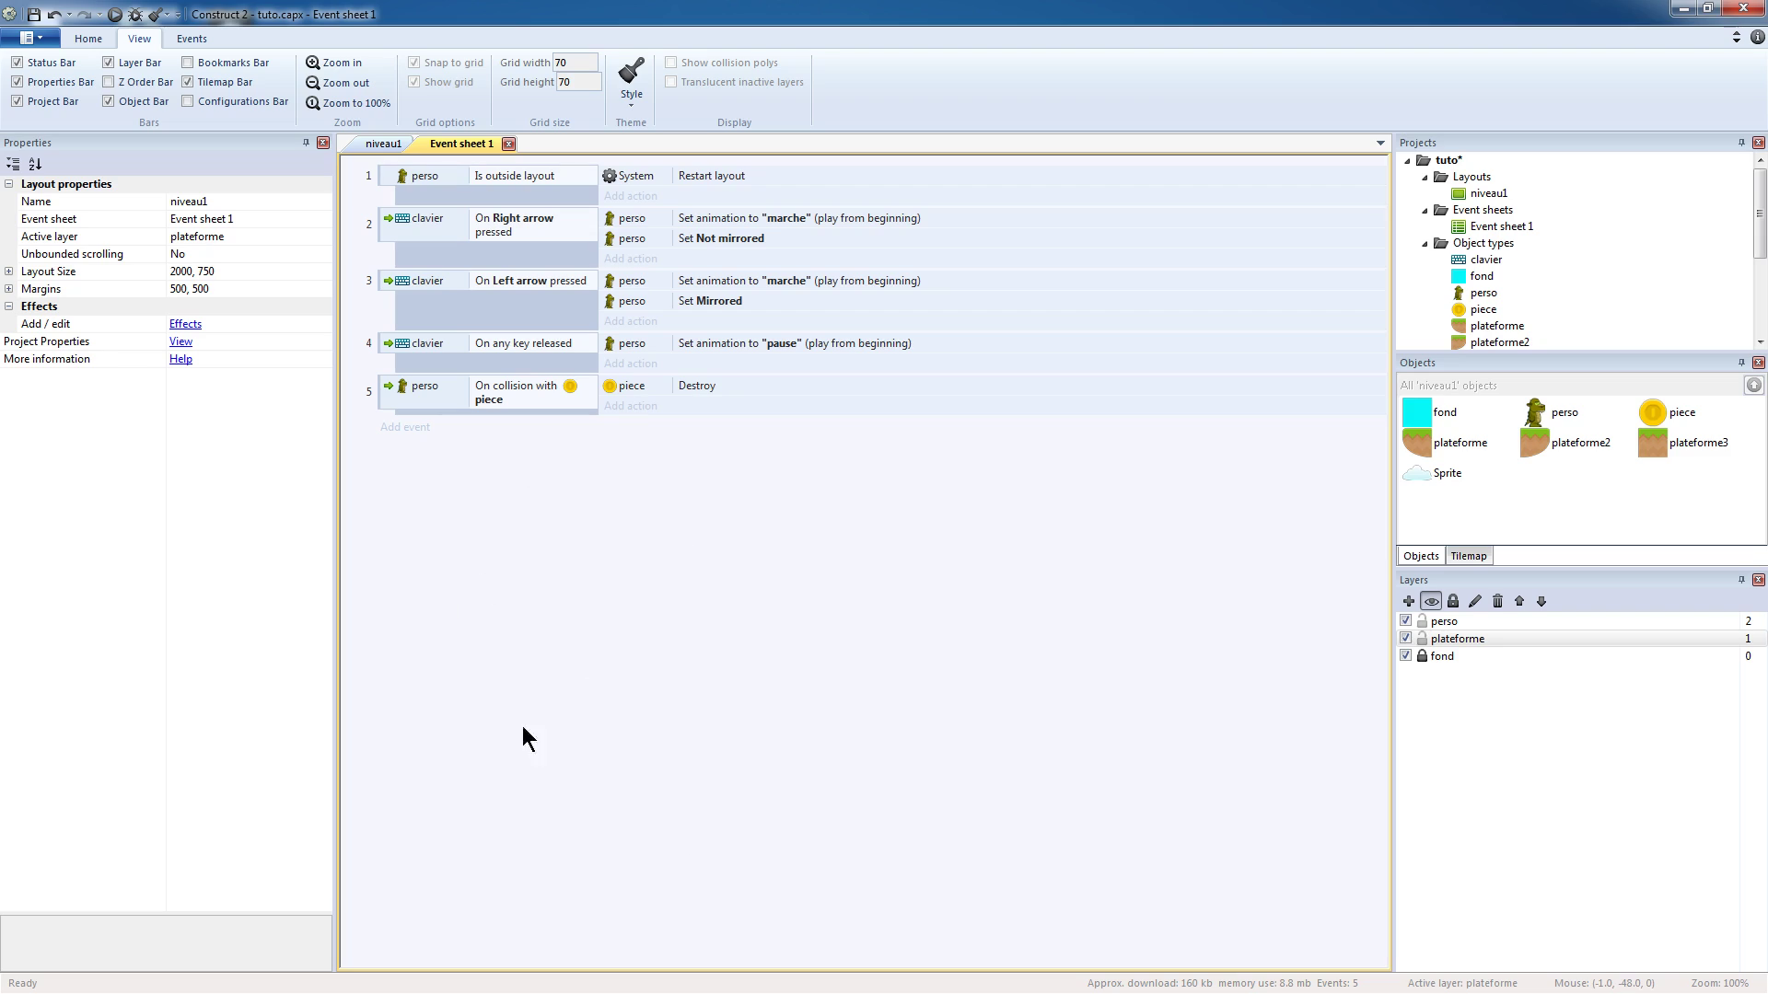
pyautogui.rightClick(547, 619)
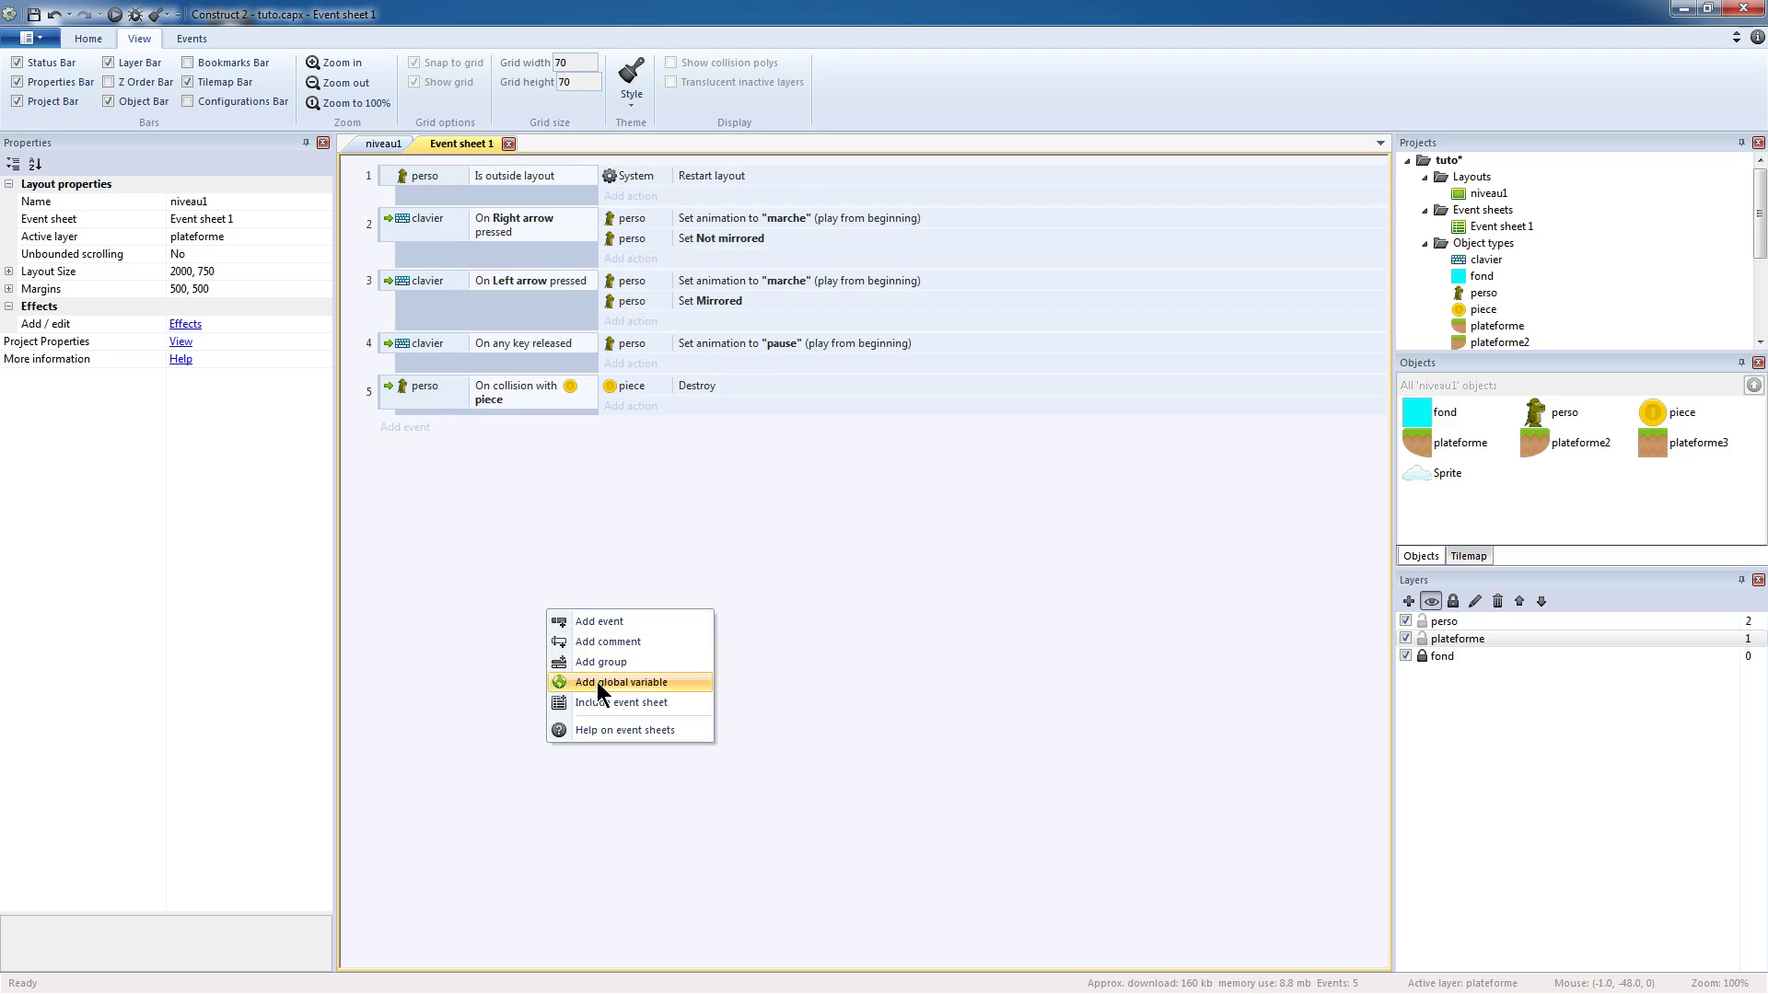
pyautogui.click(659, 683)
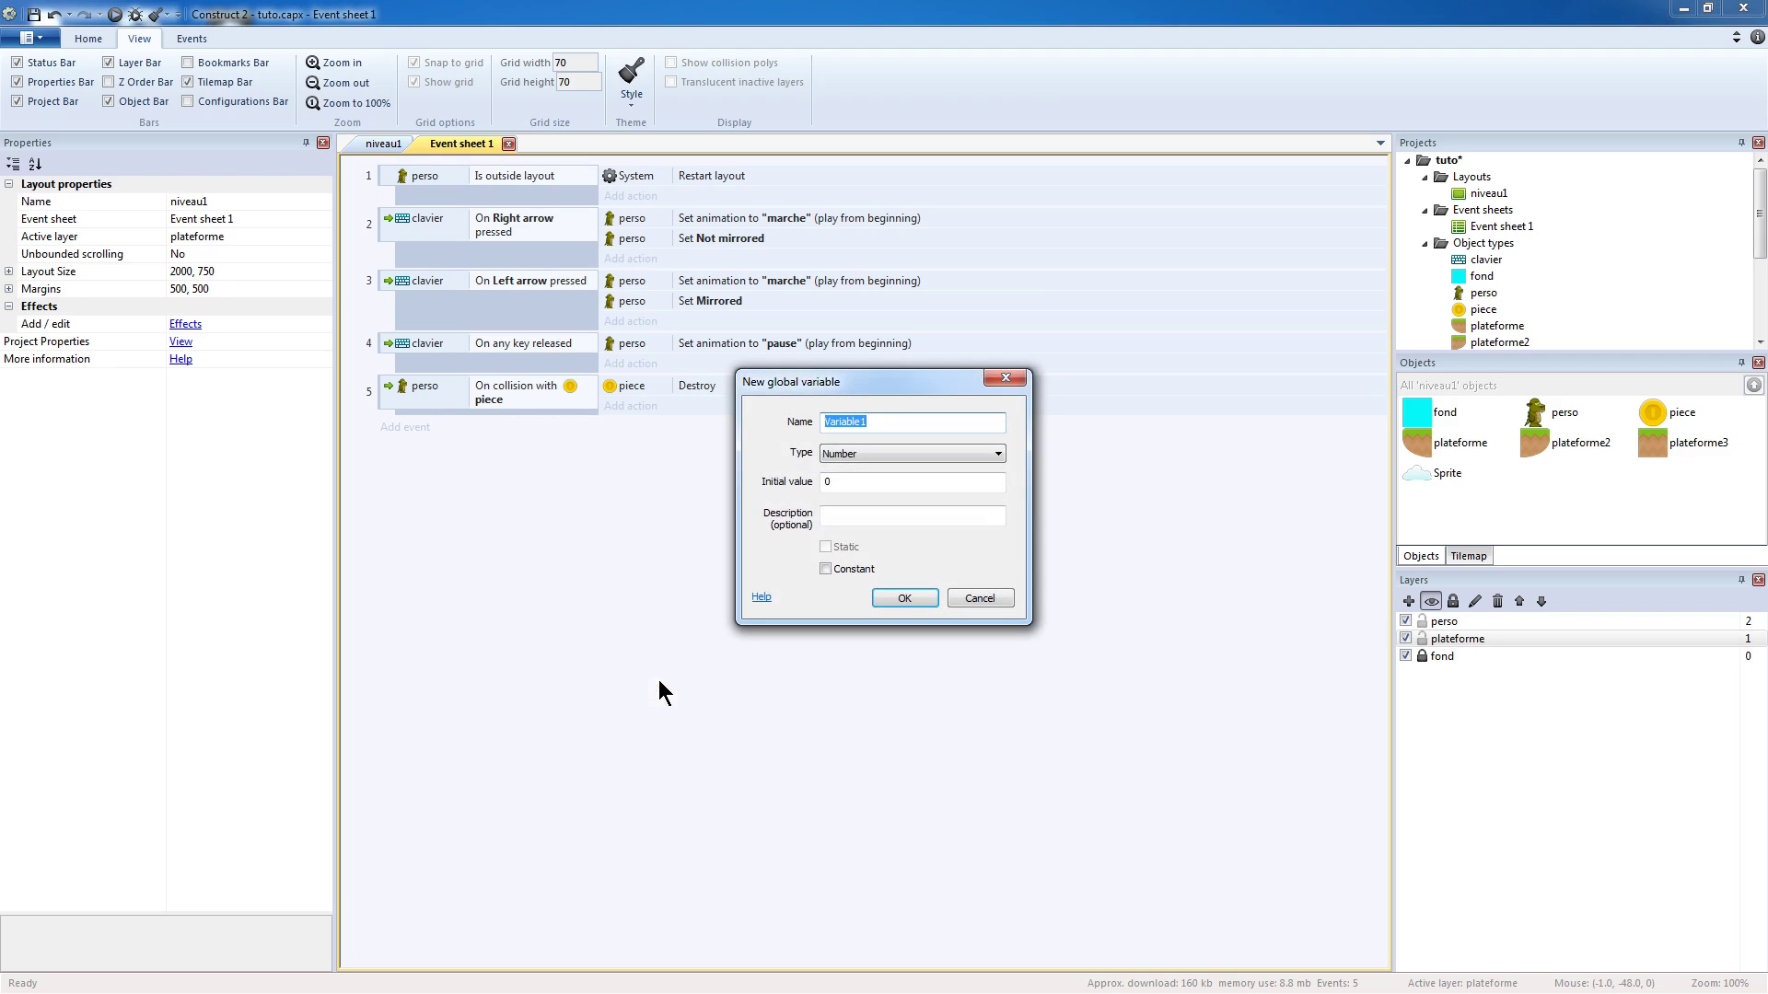
pyautogui.moveTo(843, 382); pyautogui.dragTo(853, 459)
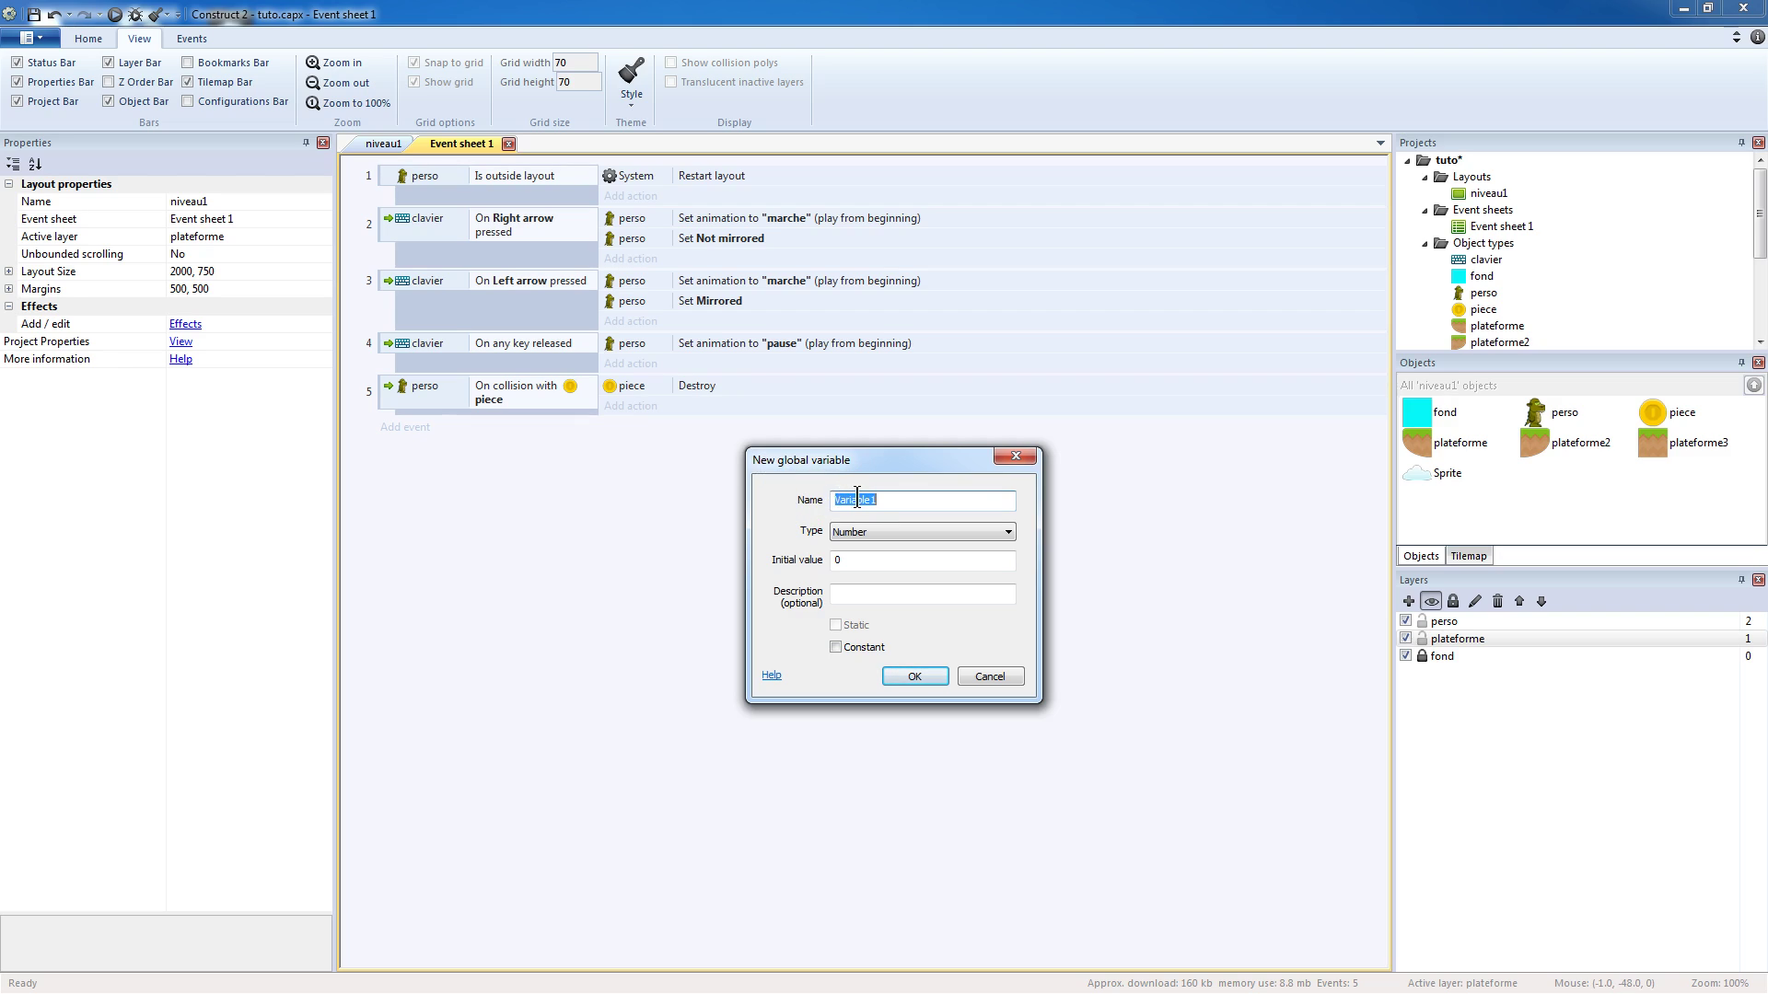
pyautogui.write('score')
pyautogui.click(892, 530)
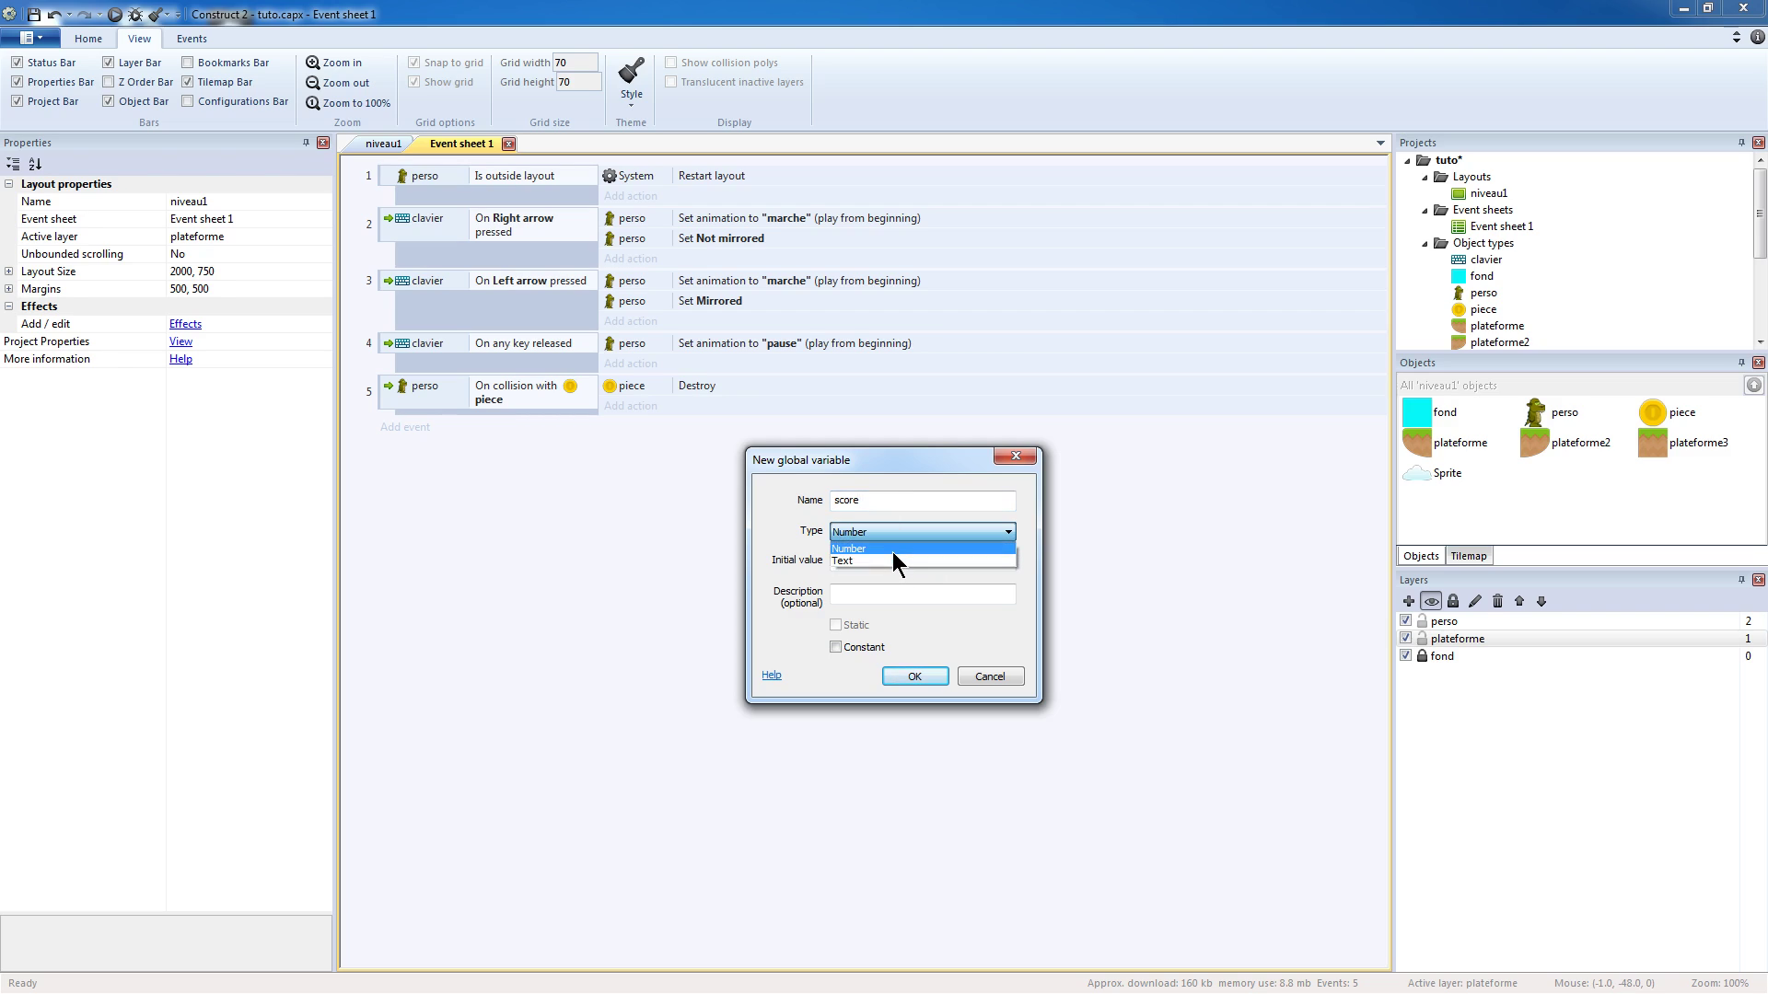
pyautogui.click(897, 534)
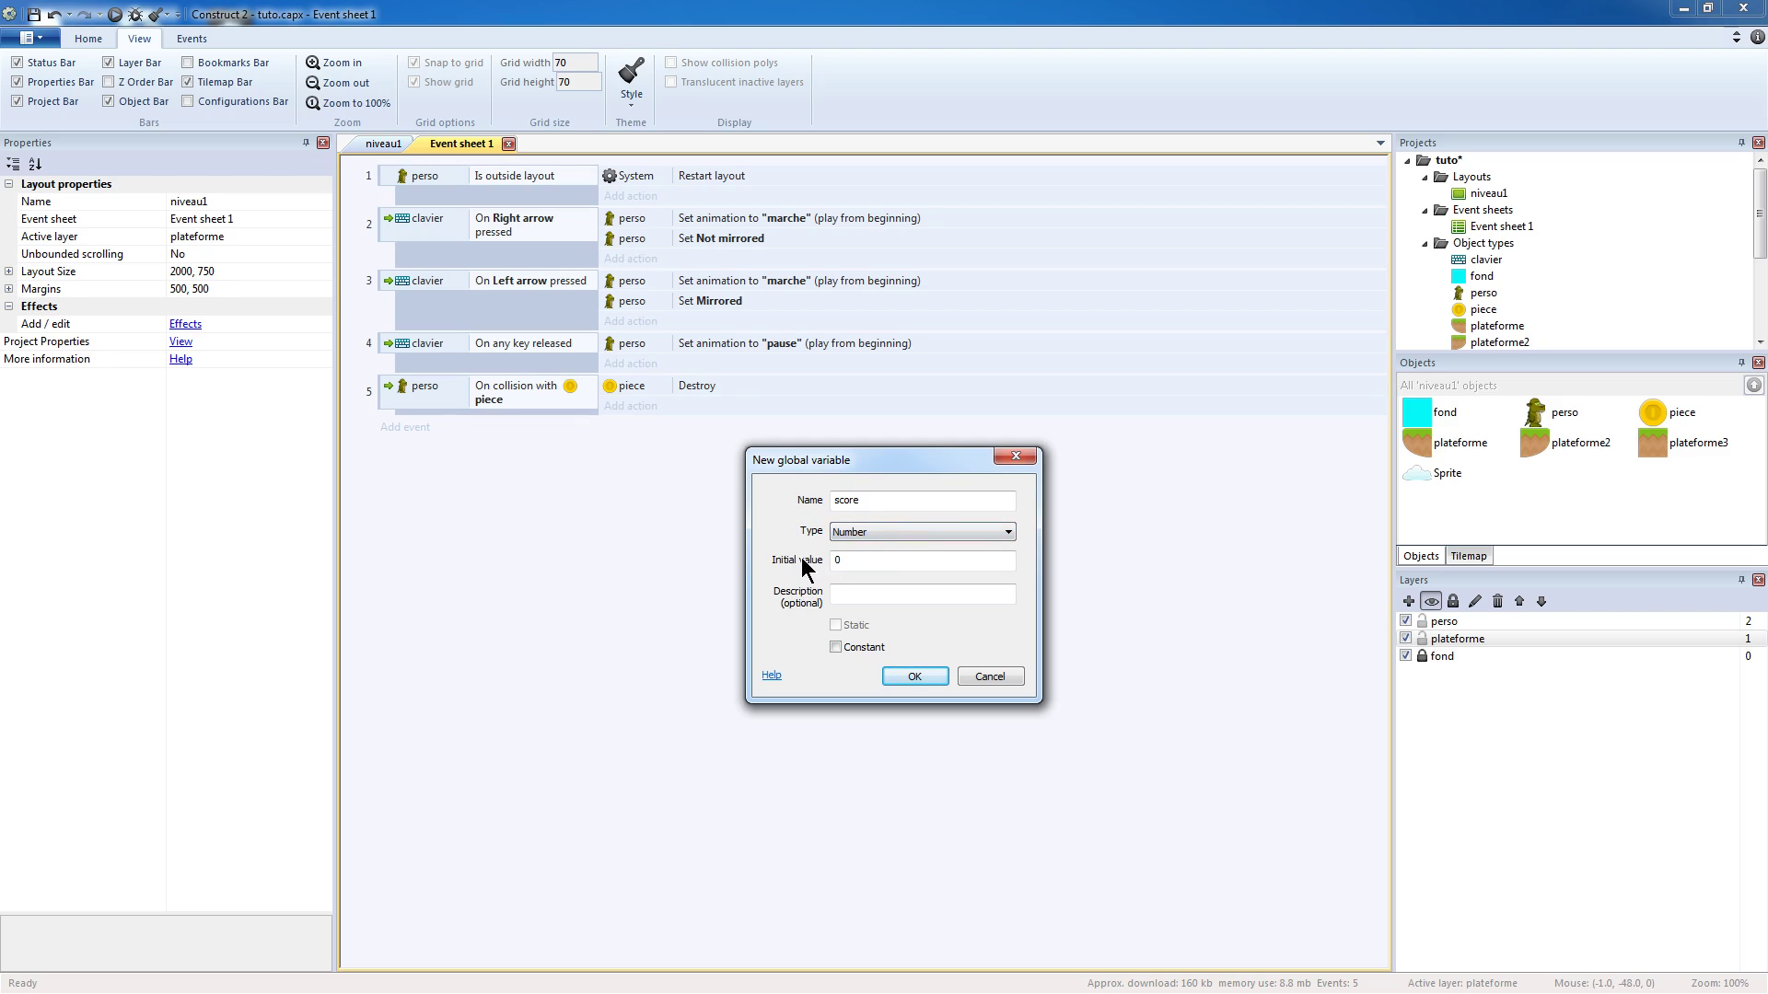
pyautogui.click(893, 534)
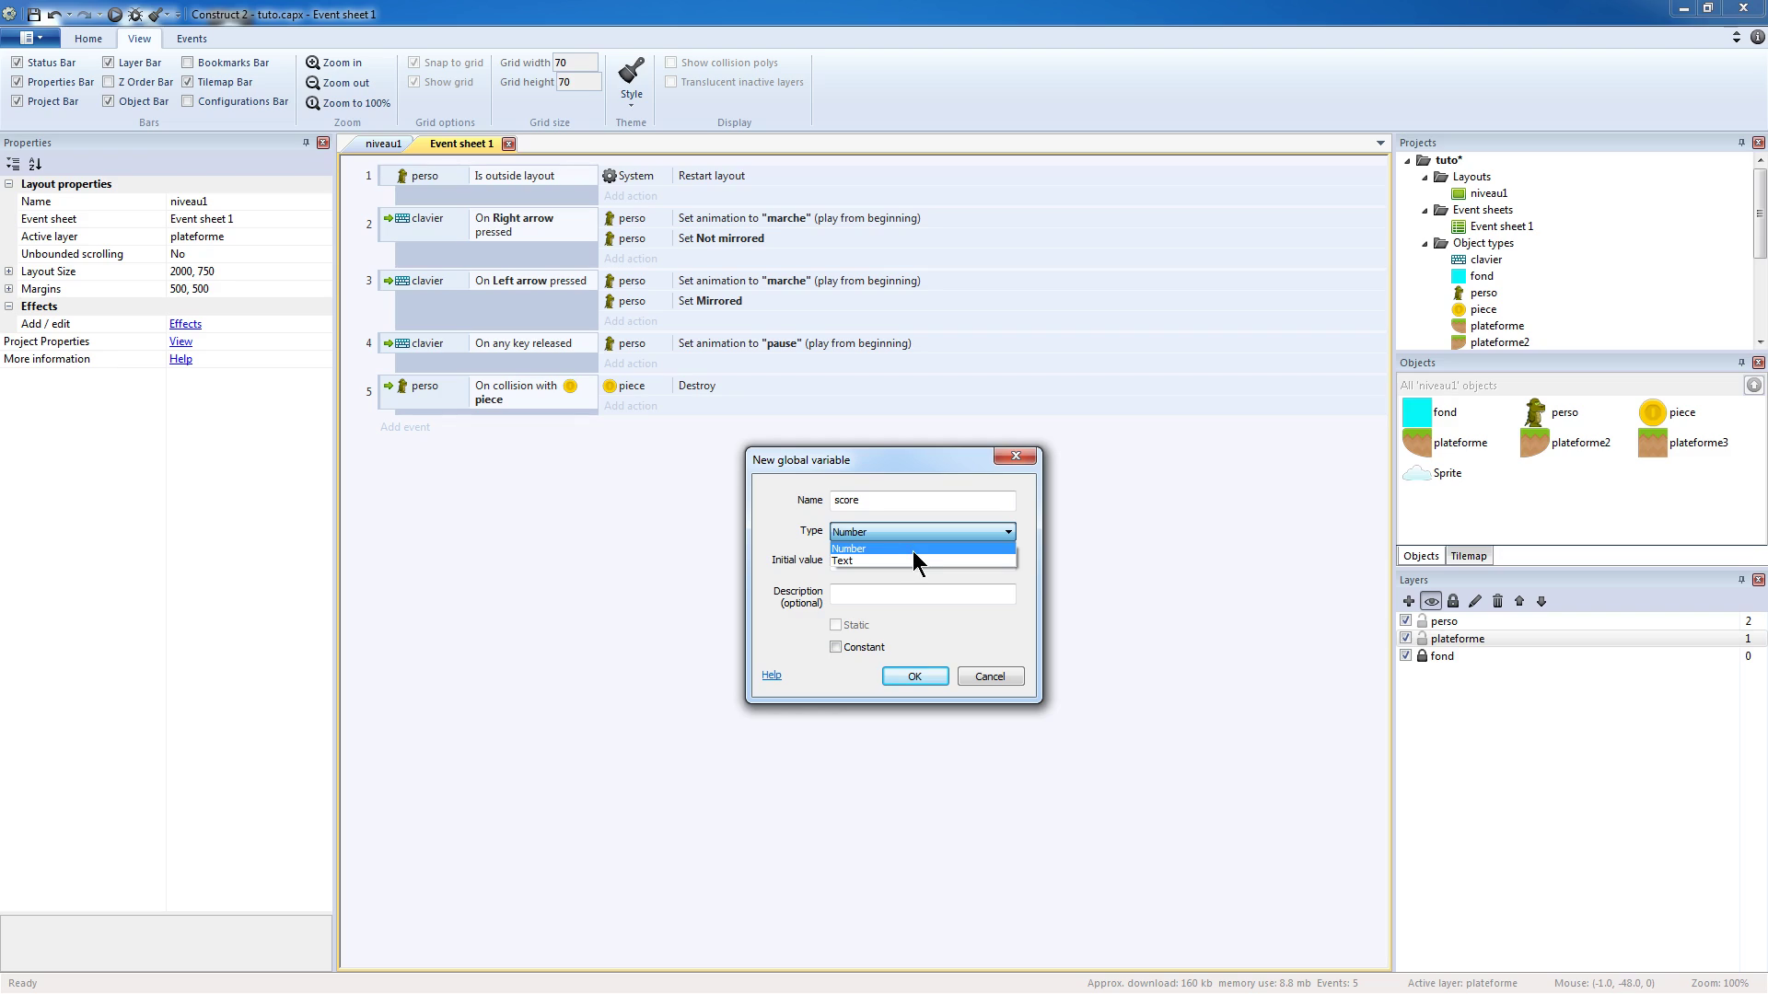
pyautogui.click(905, 531)
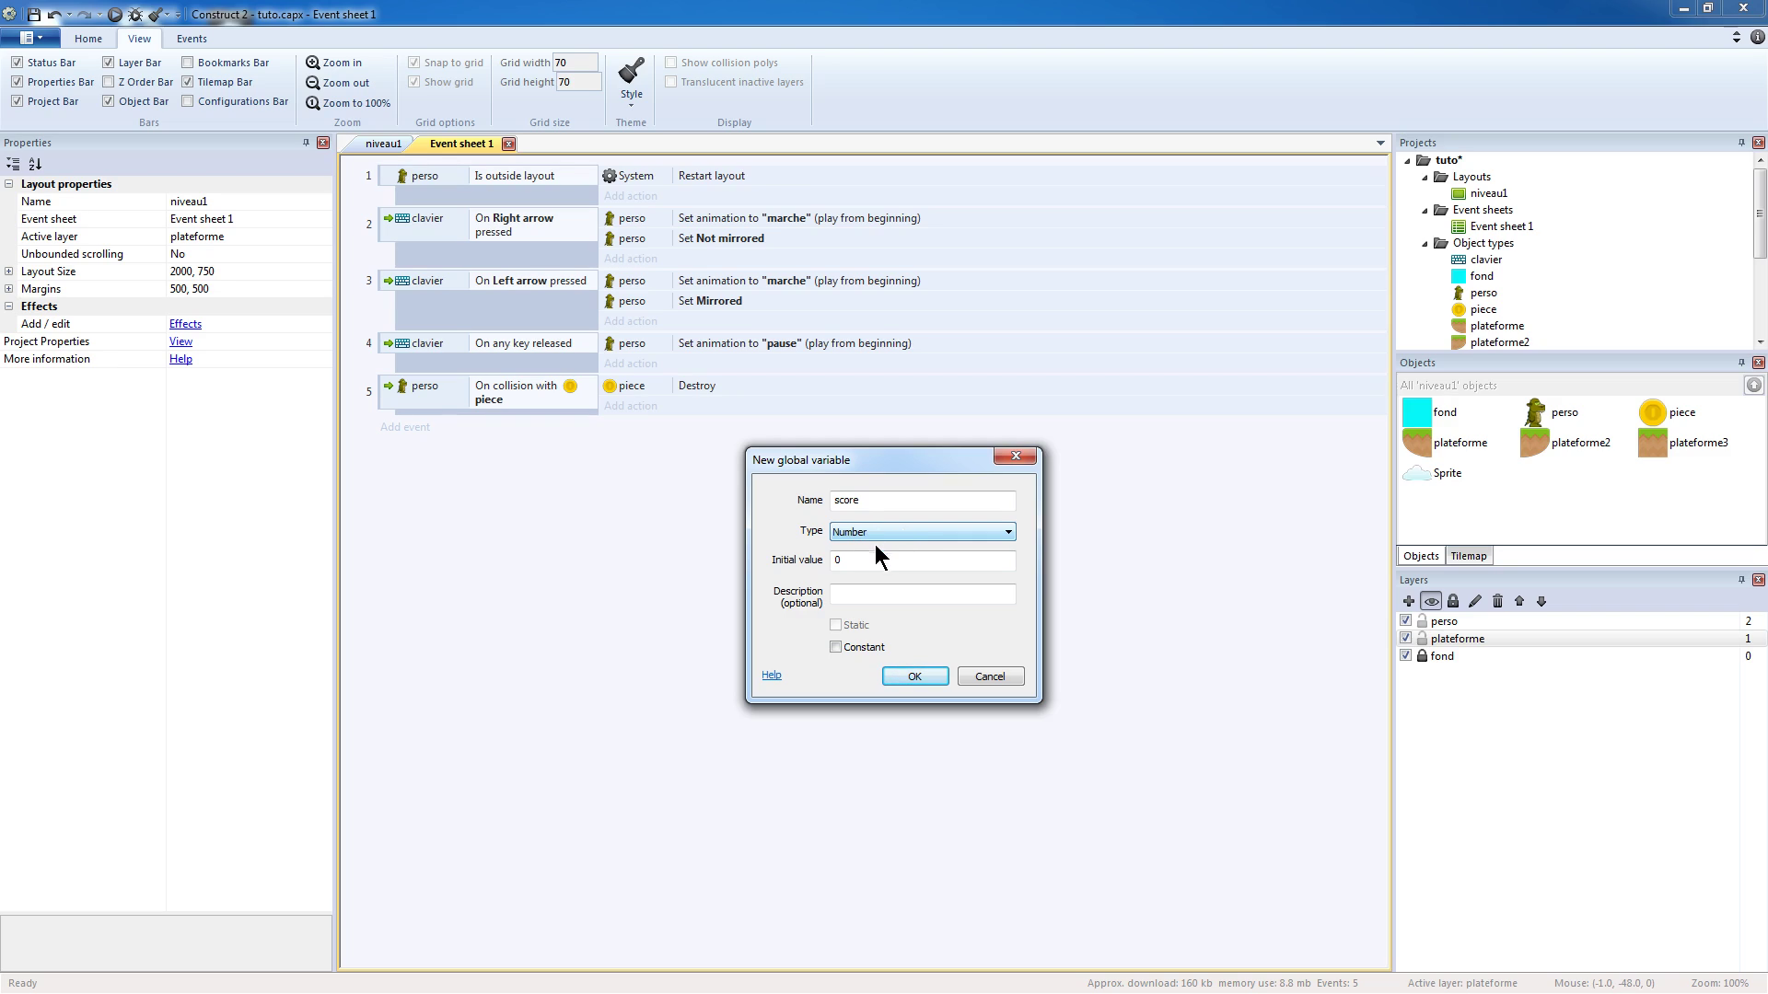
pyautogui.click(840, 571)
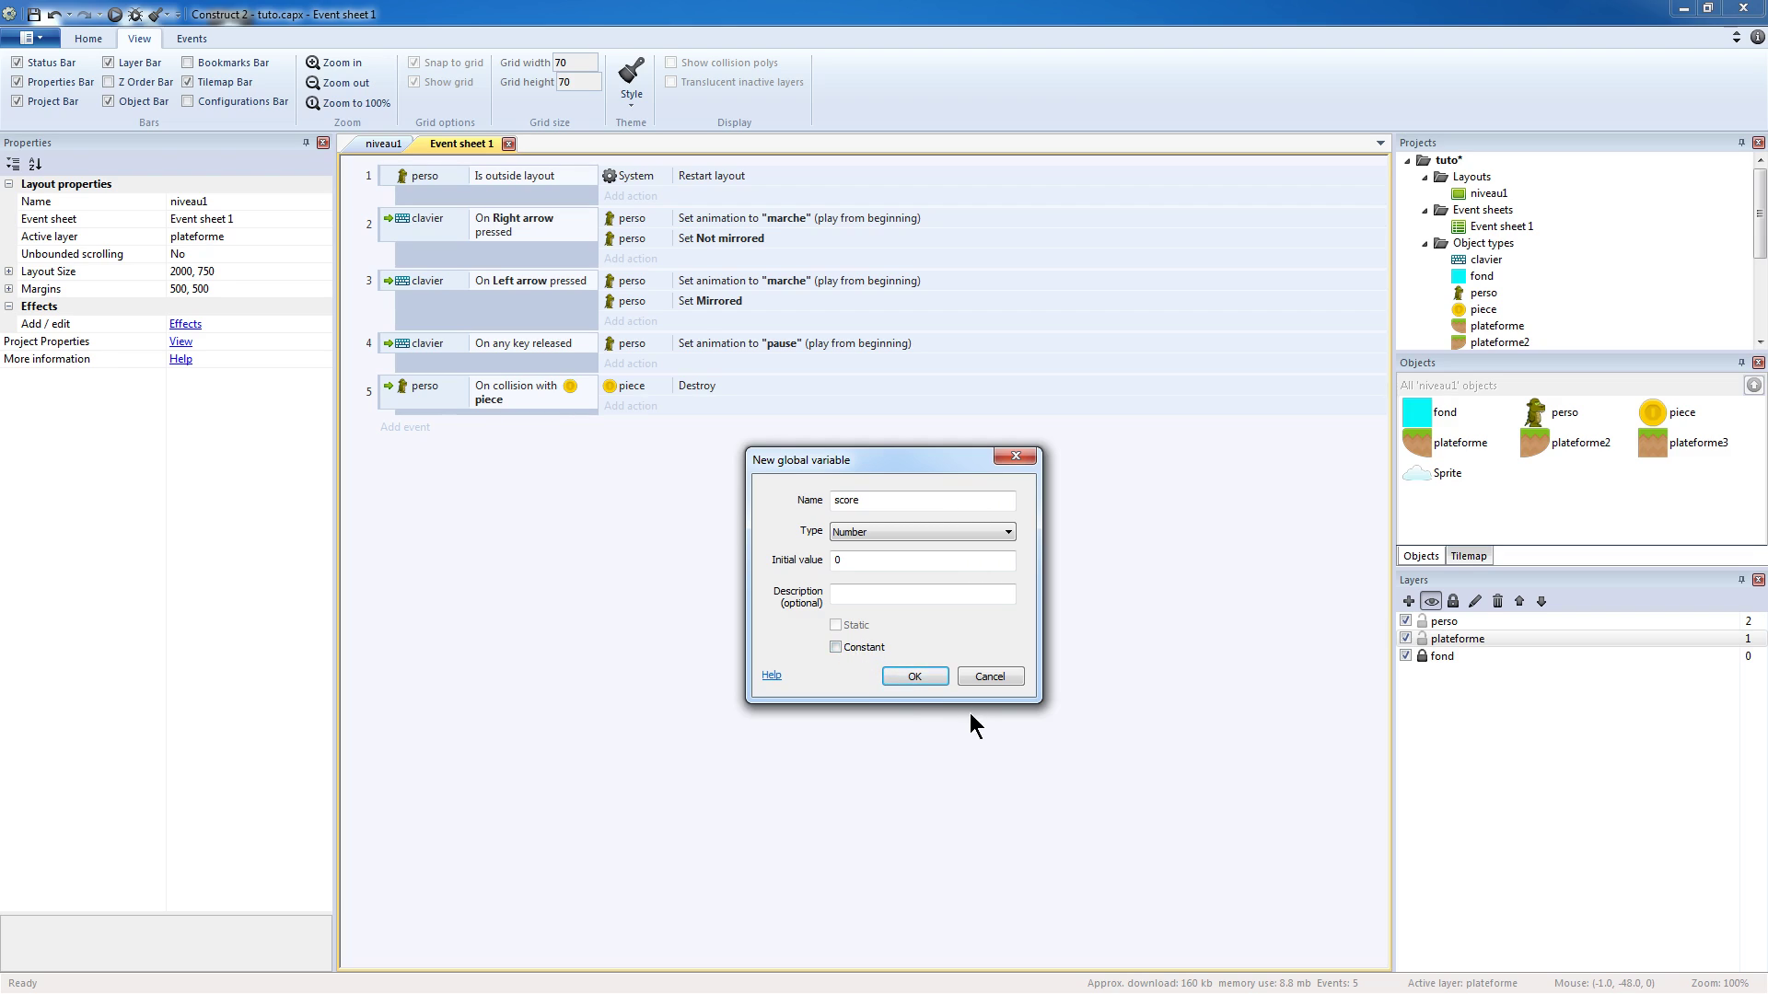
pyautogui.click(916, 677)
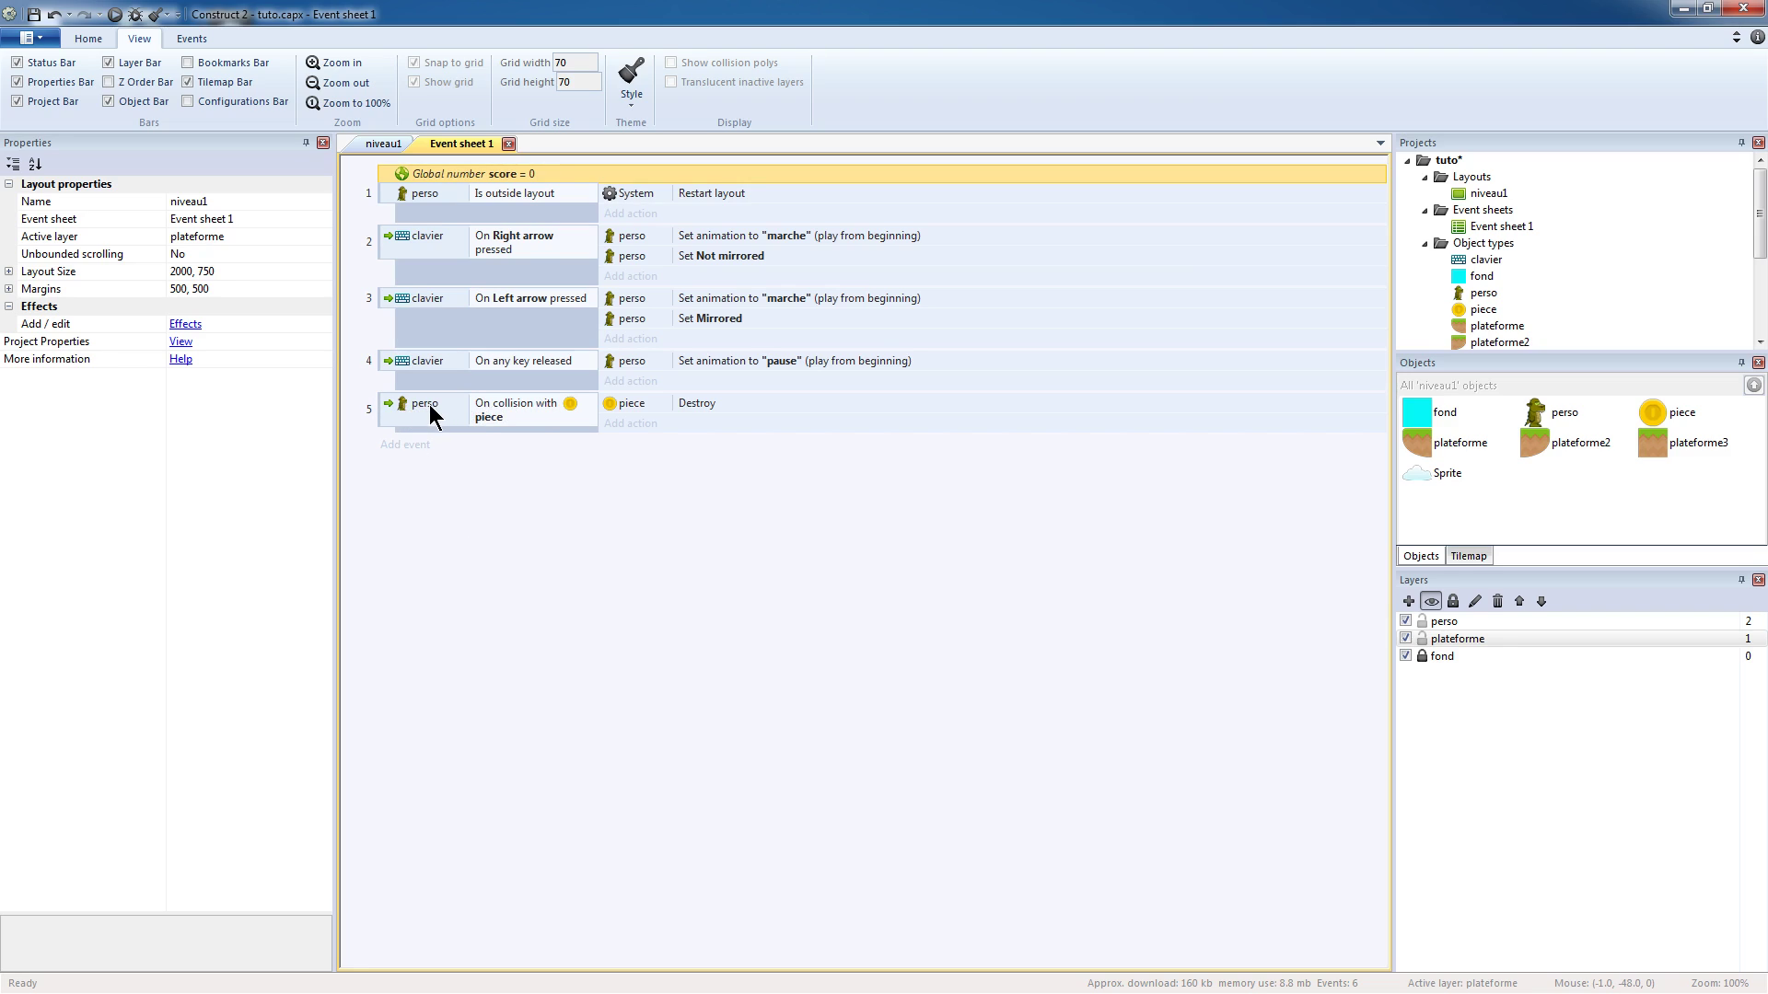
# - Add a System "Add to" action to the coin collision event that adds 10 to the score variable
pyautogui.click(630, 424)
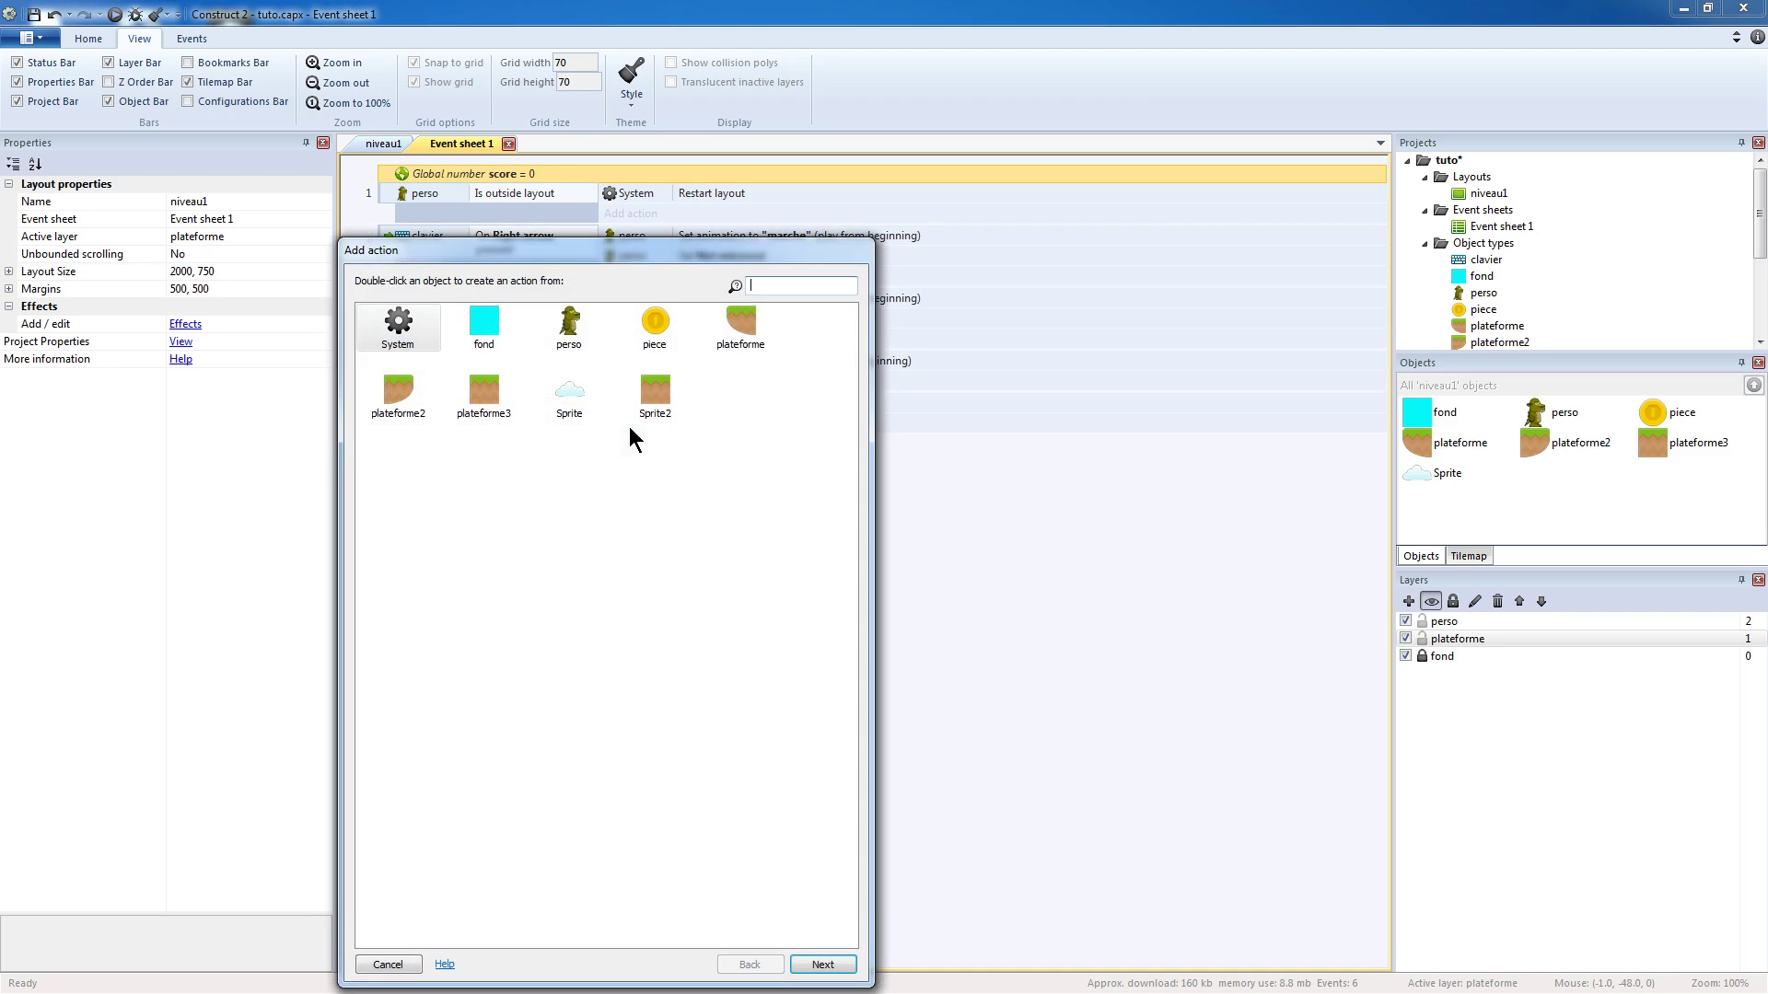
pyautogui.click(393, 332)
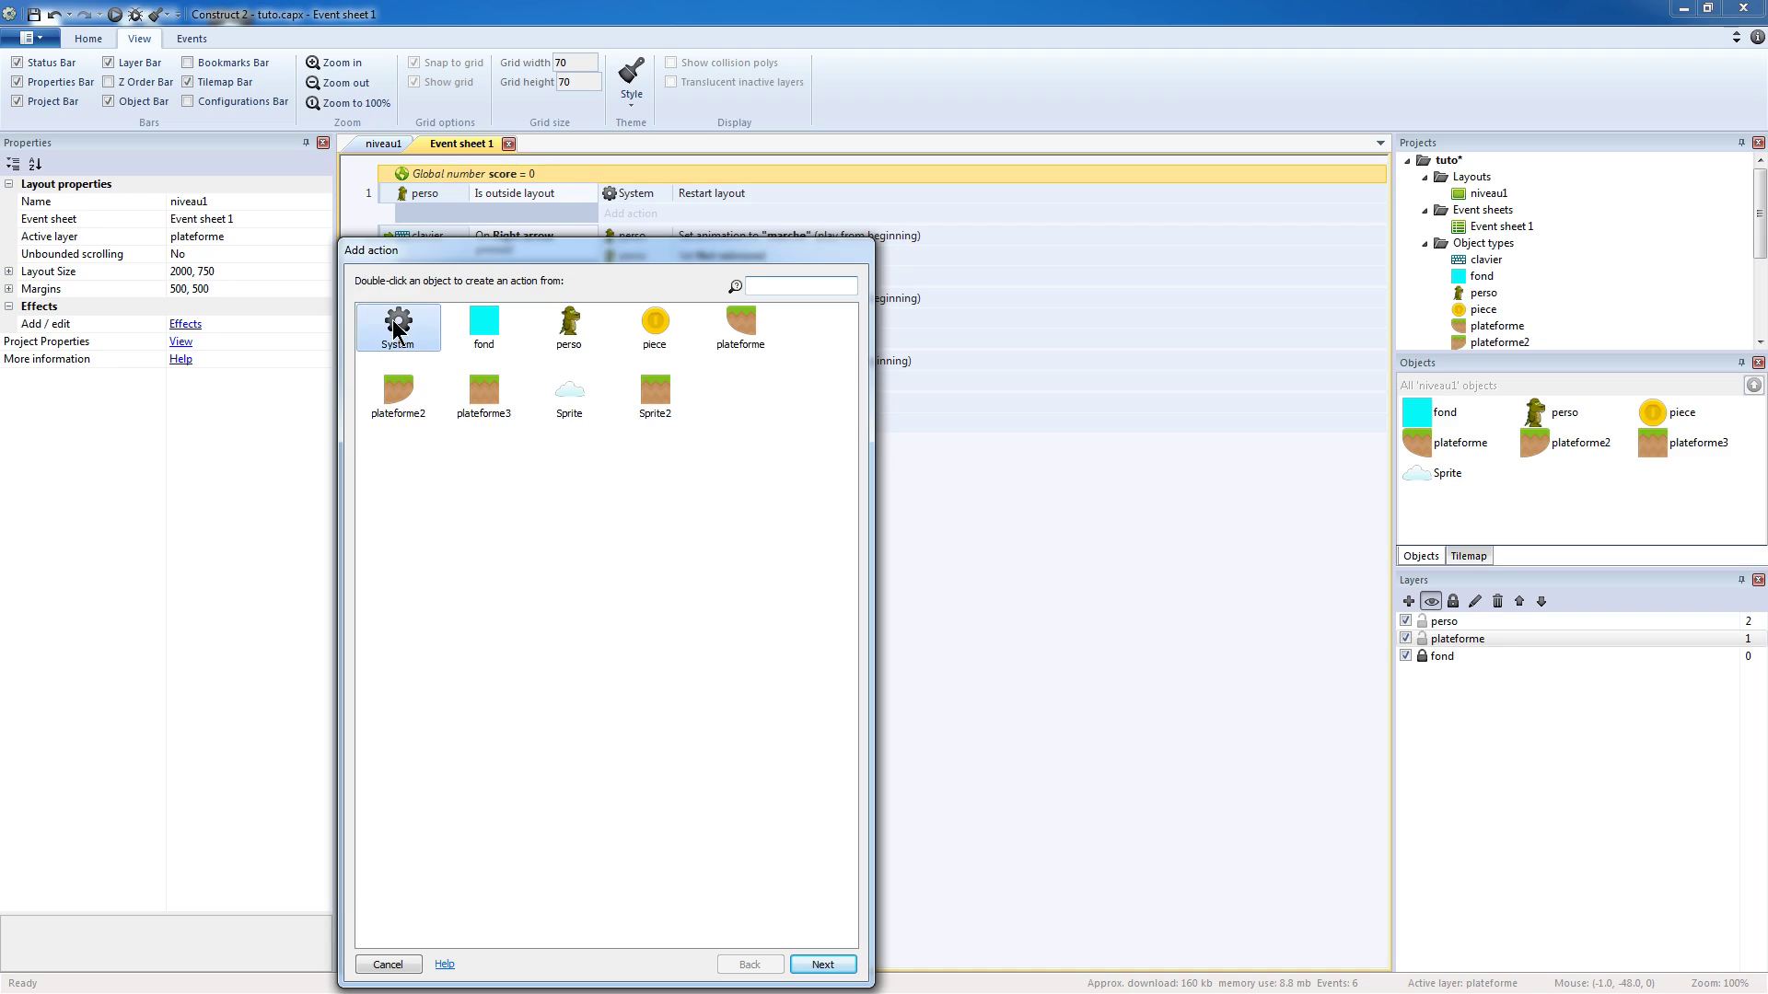
pyautogui.doubleClick(405, 330)
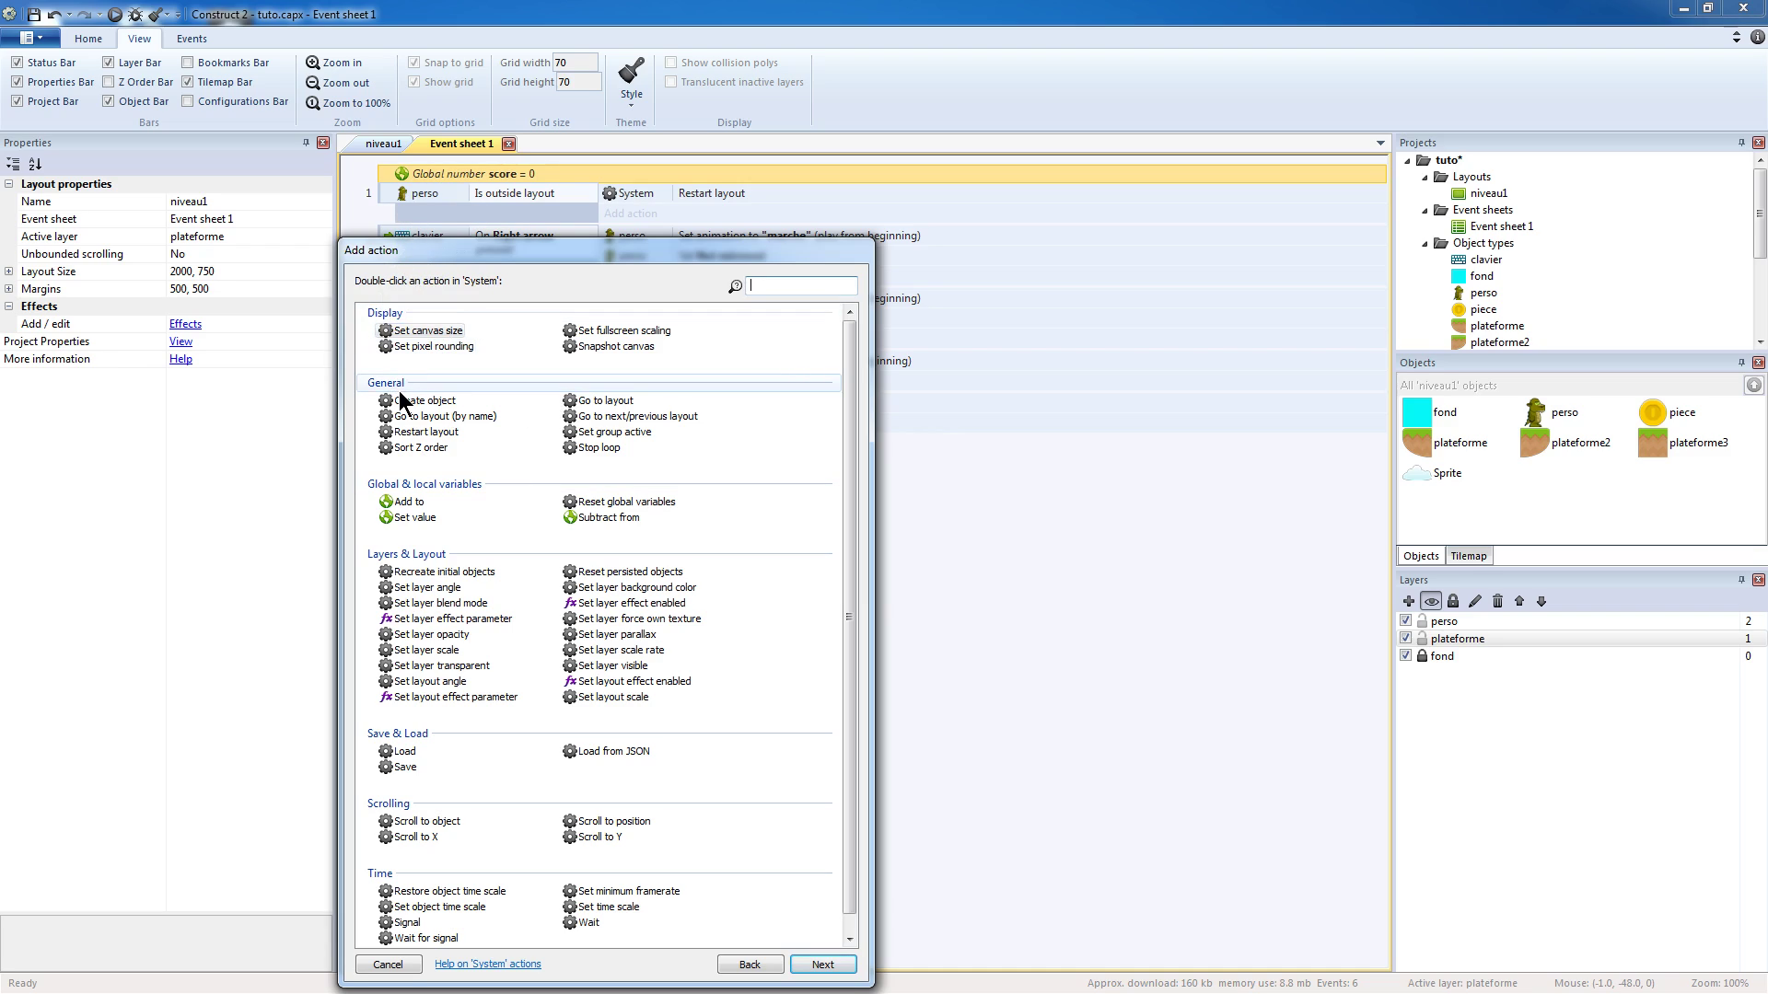
pyautogui.click(406, 504)
pyautogui.click(823, 966)
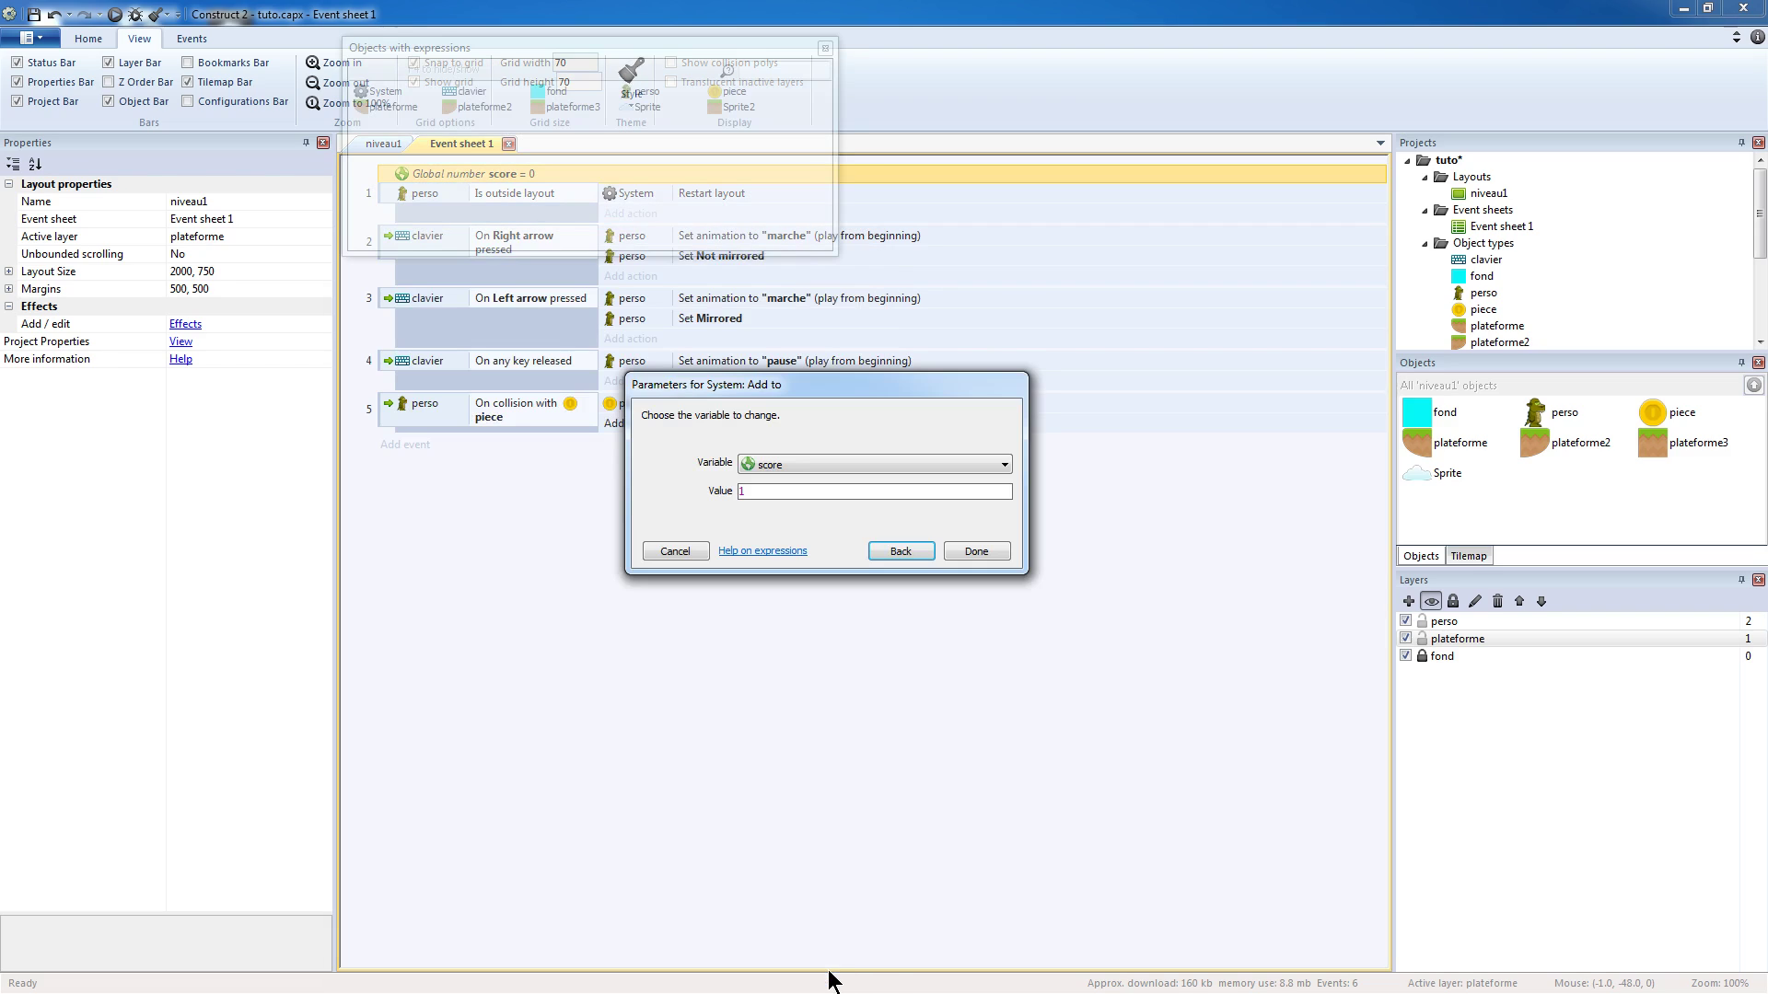
pyautogui.click(759, 491)
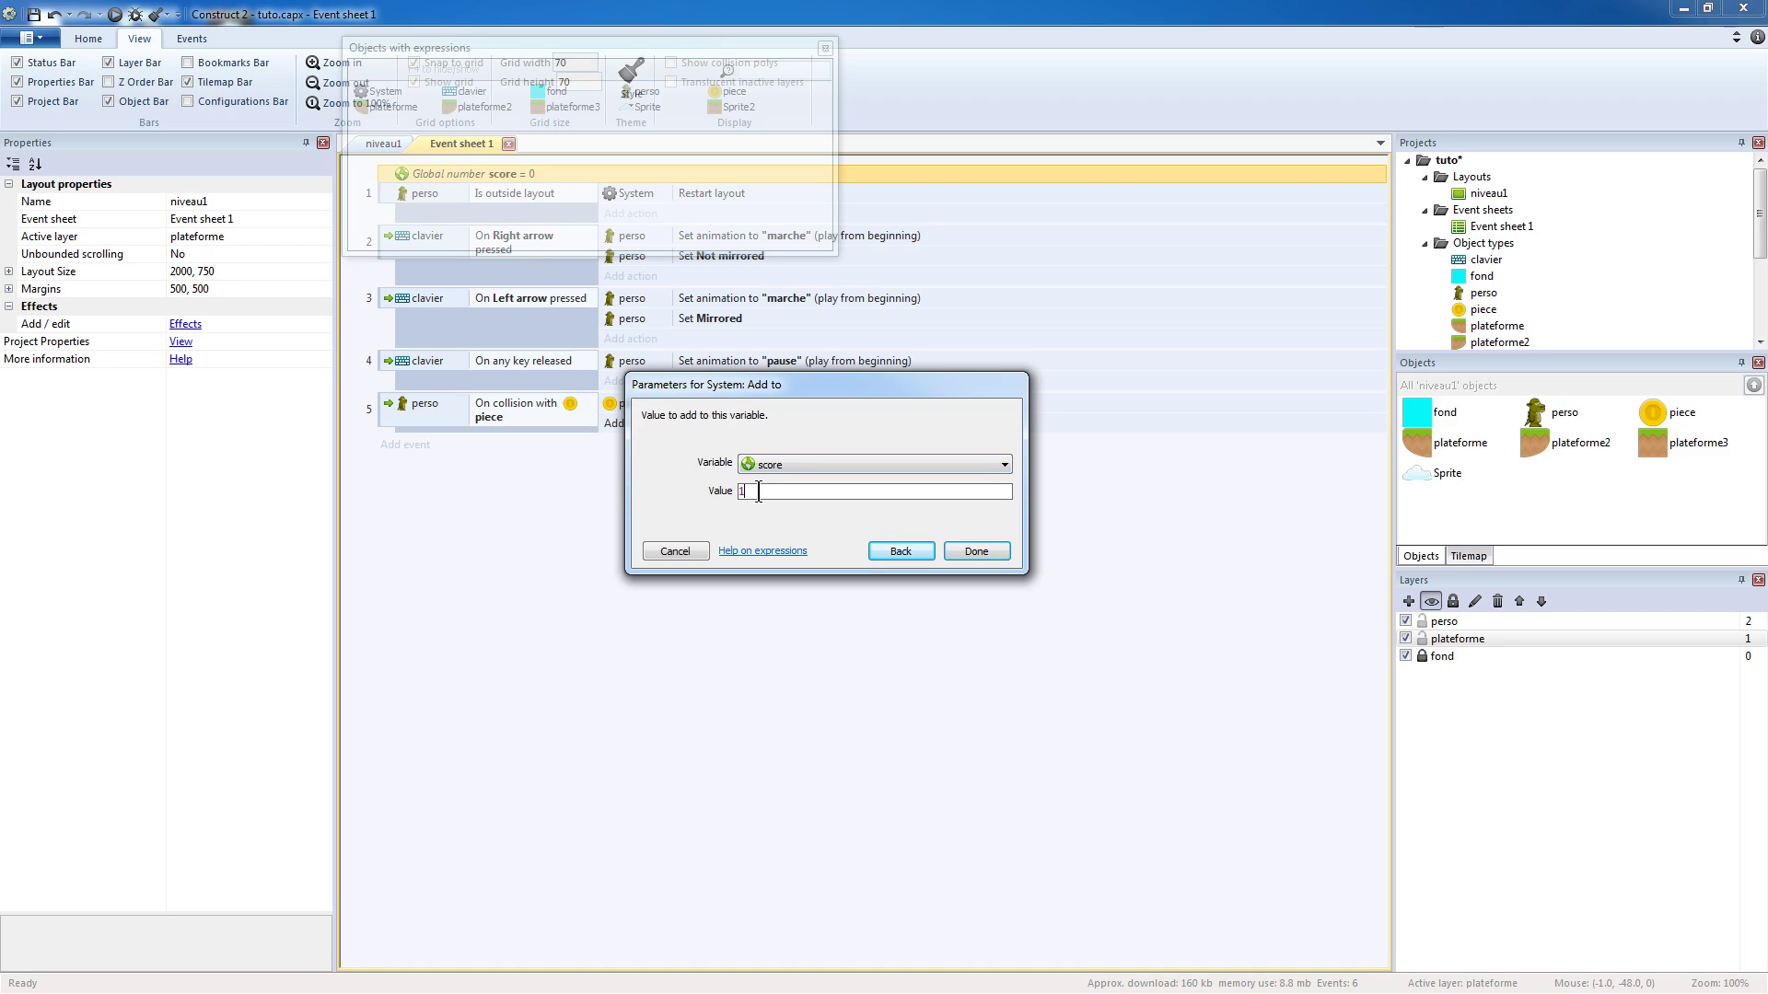
pyautogui.write('10')
pyautogui.click(976, 551)
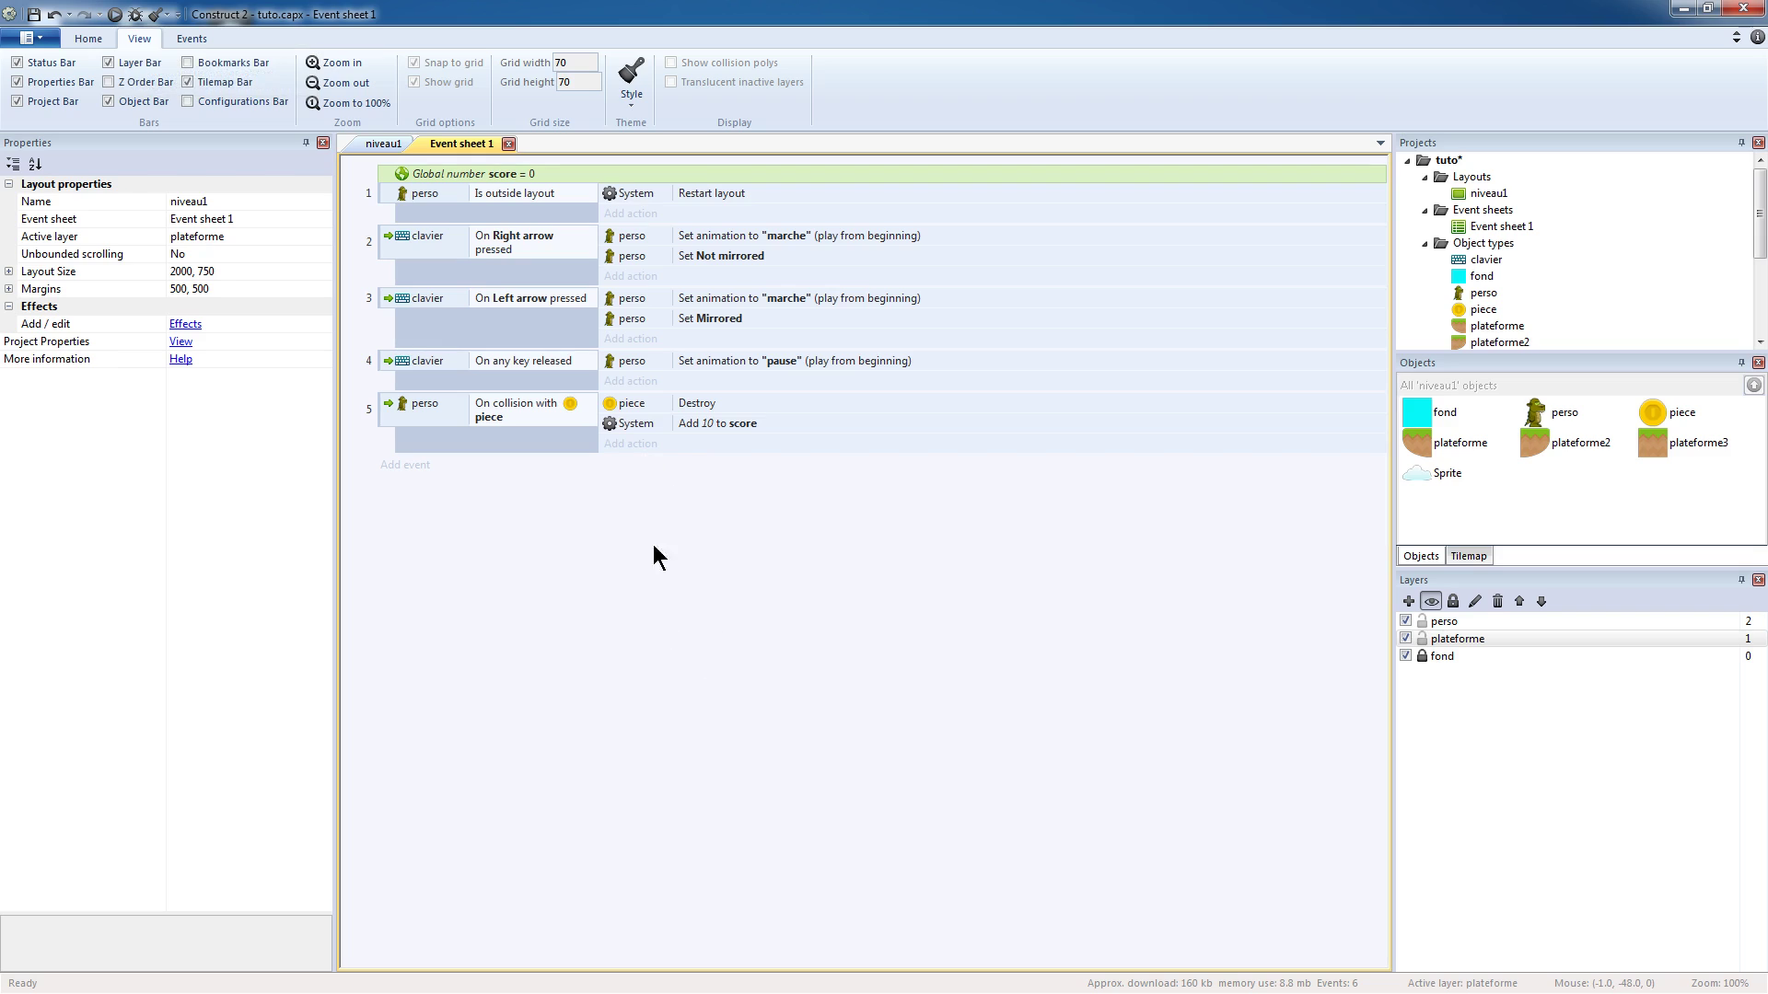
# - Insert a Text object named score over the first cloud in the niveau1 layout, sized 210 by 70
pyautogui.click(382, 144)
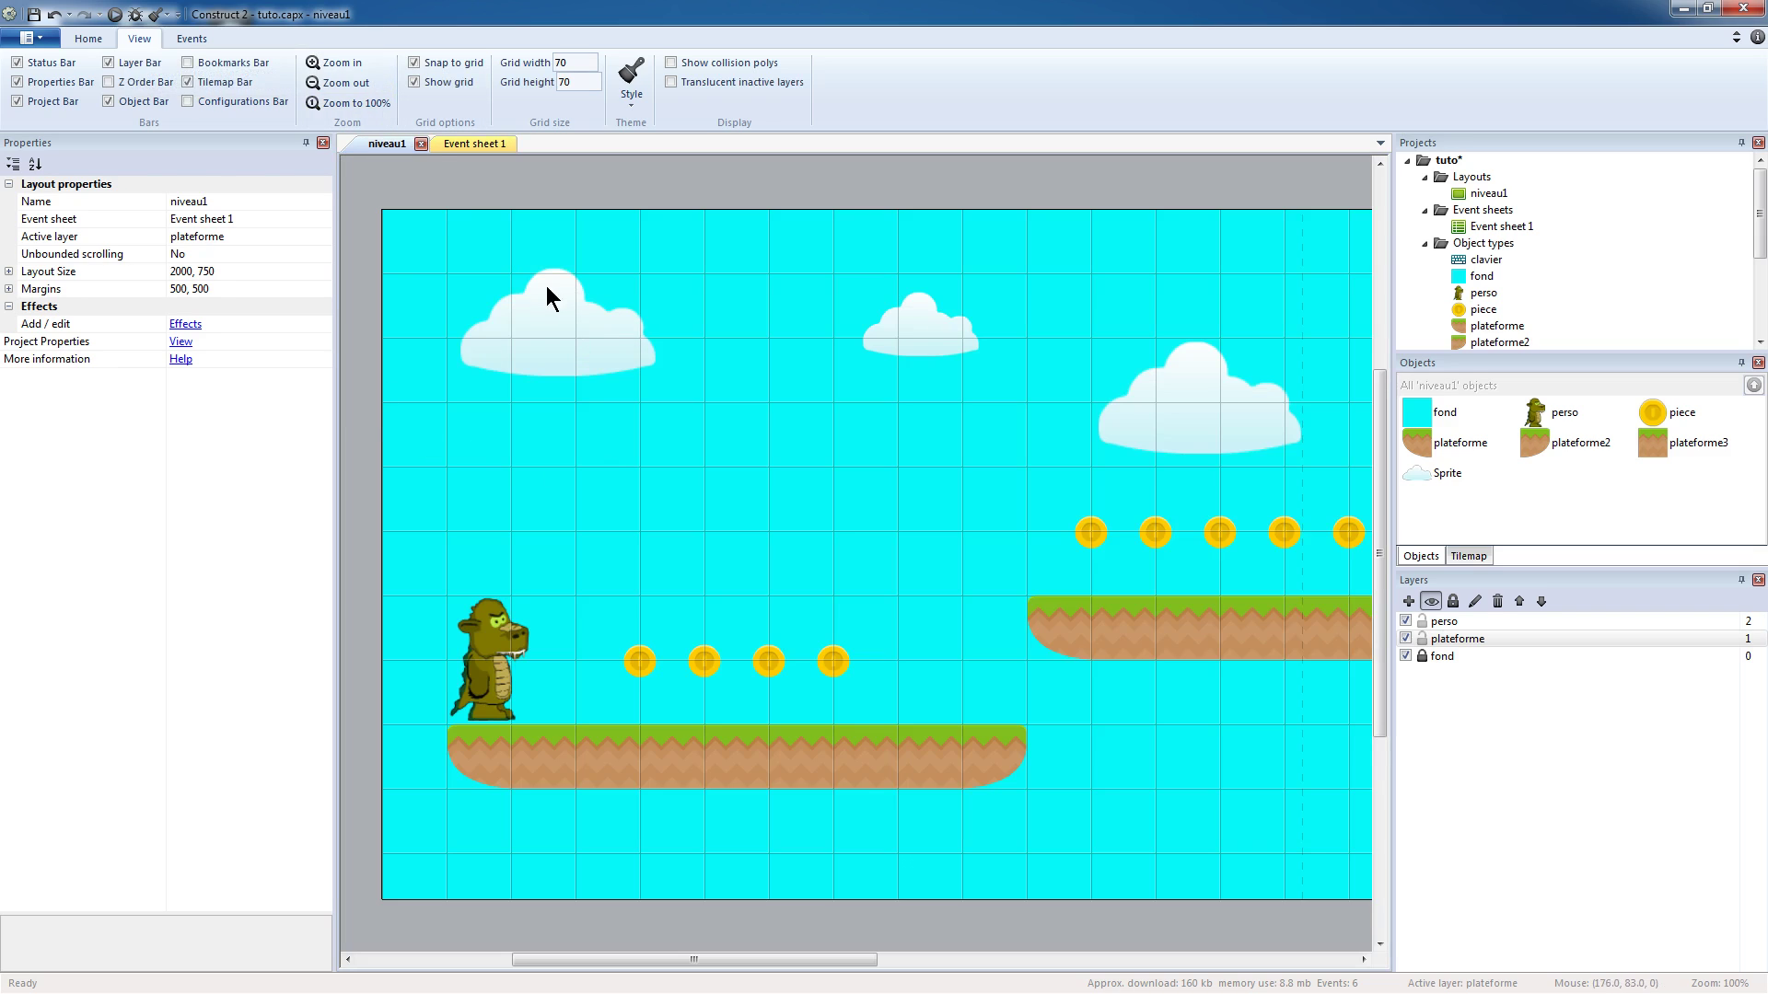
pyautogui.rightClick(631, 442)
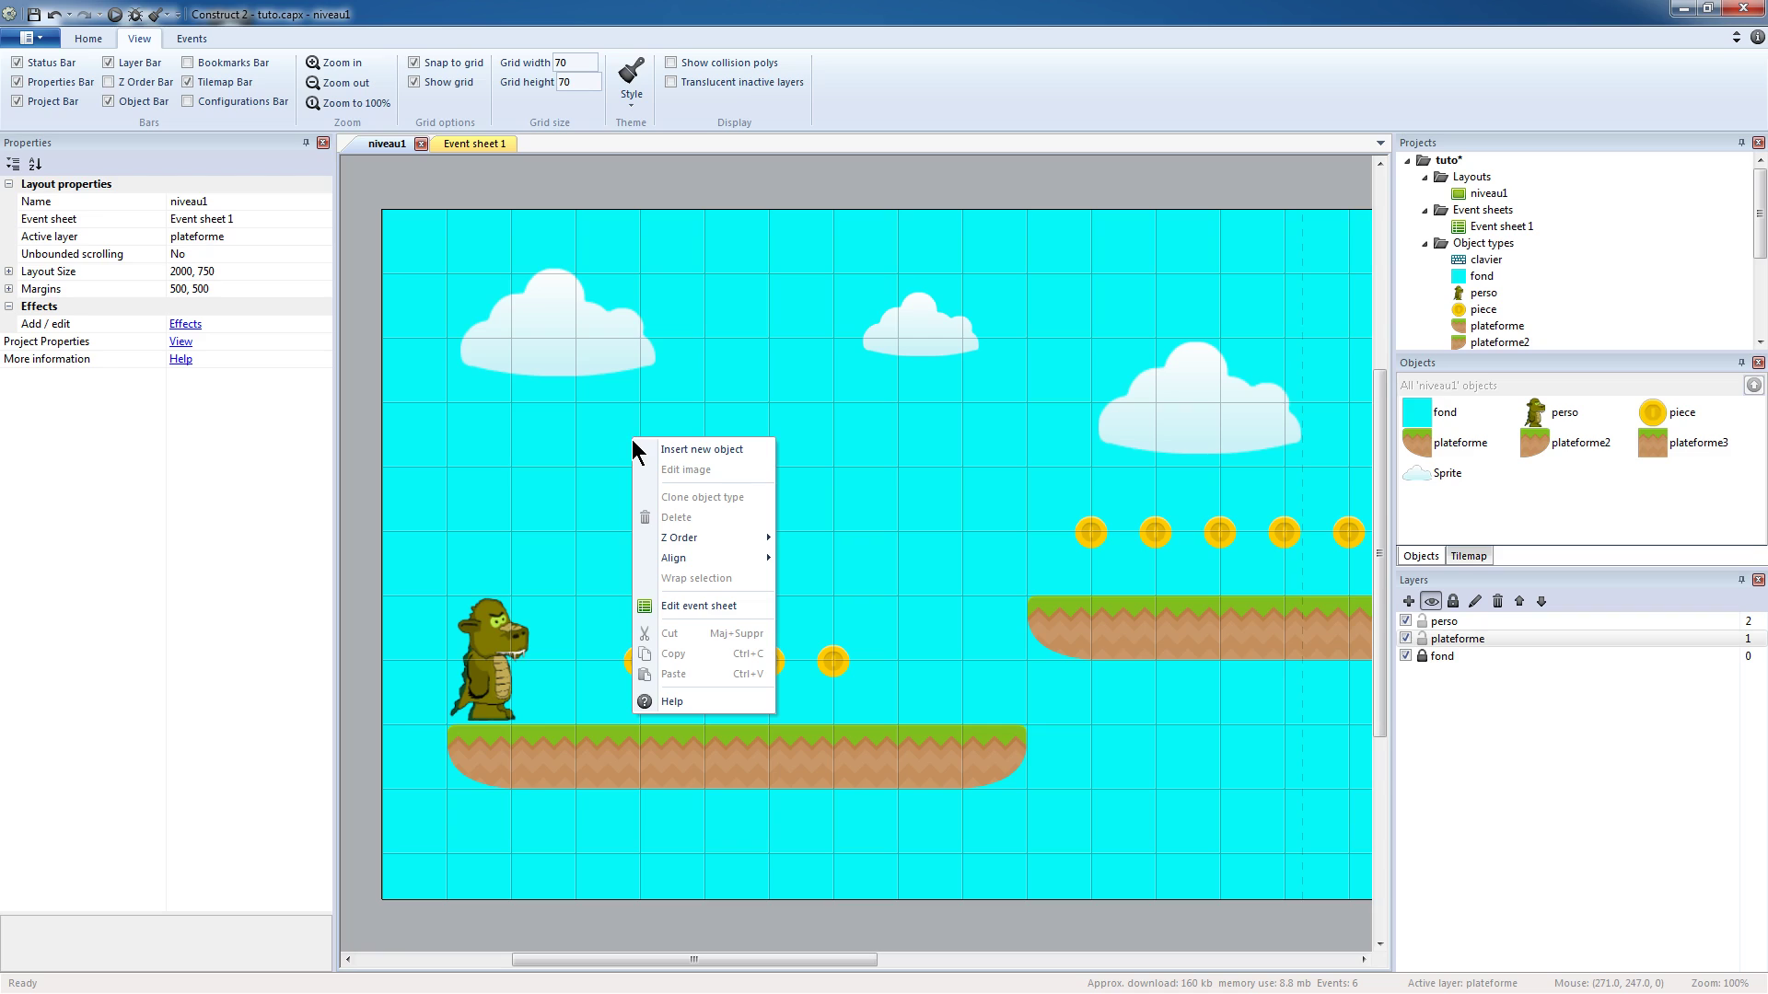
pyautogui.click(674, 450)
pyautogui.moveTo(714, 375); pyautogui.dragTo(706, 442)
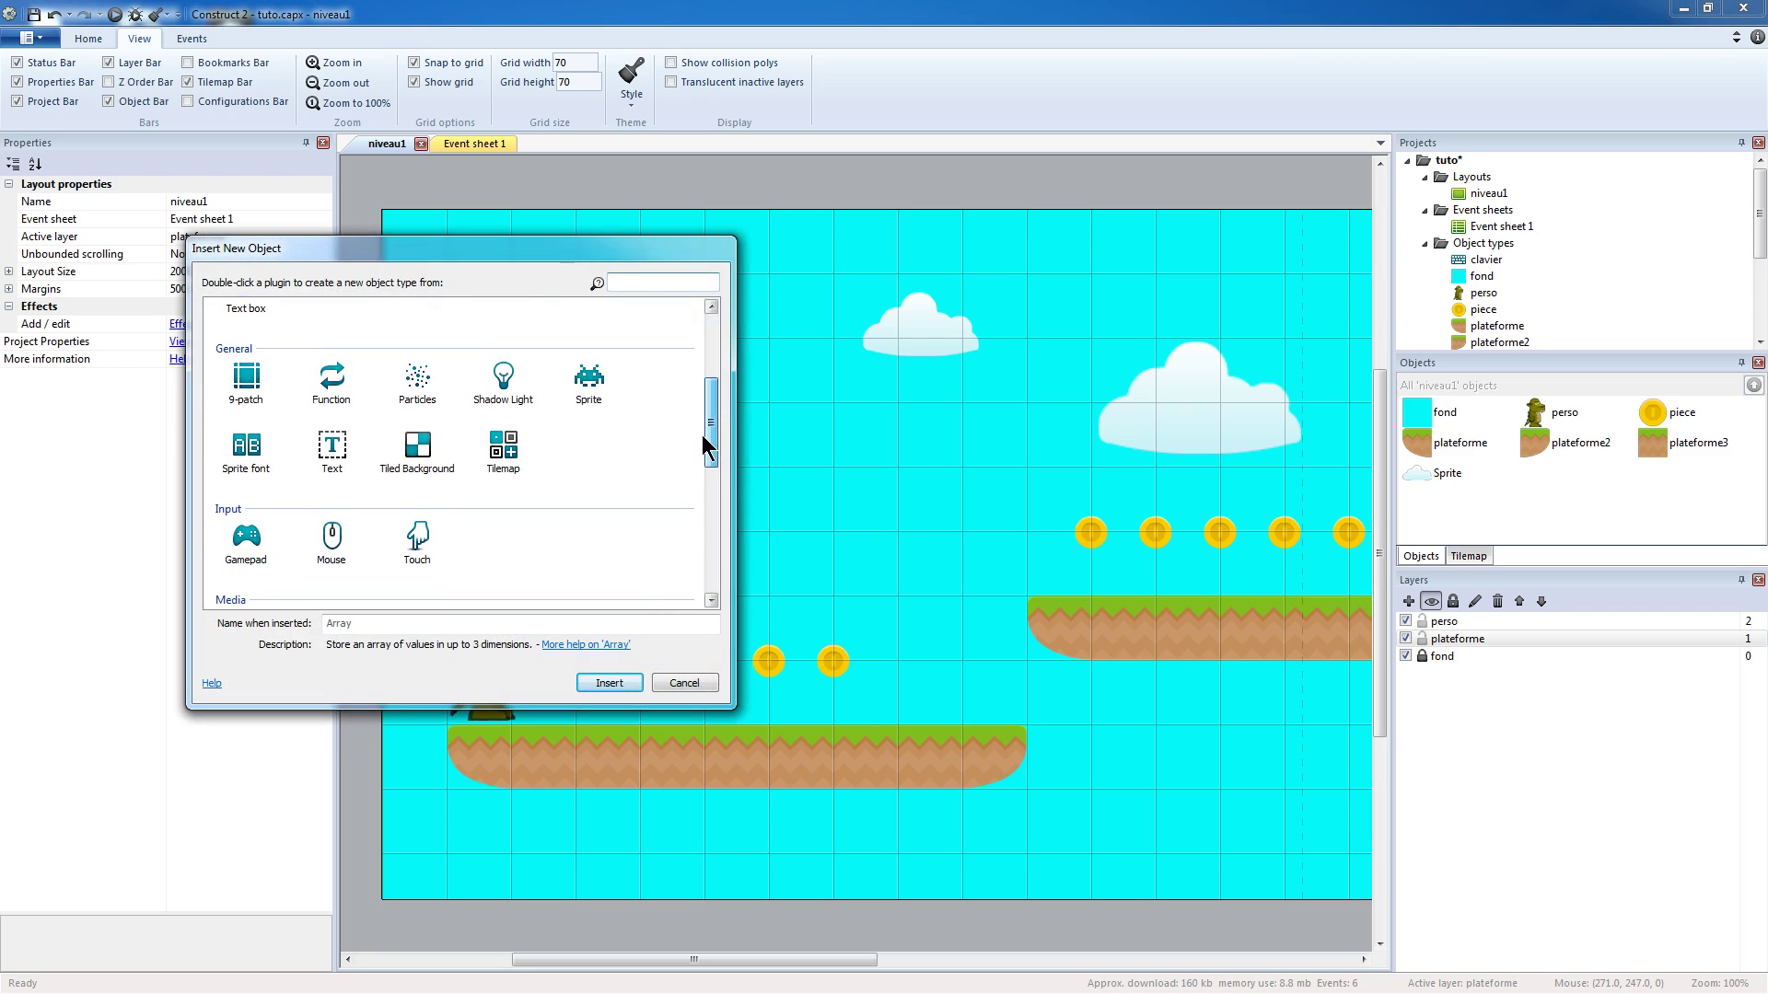
pyautogui.click(333, 451)
pyautogui.doubleClick(345, 624)
pyautogui.press('BackSpace')
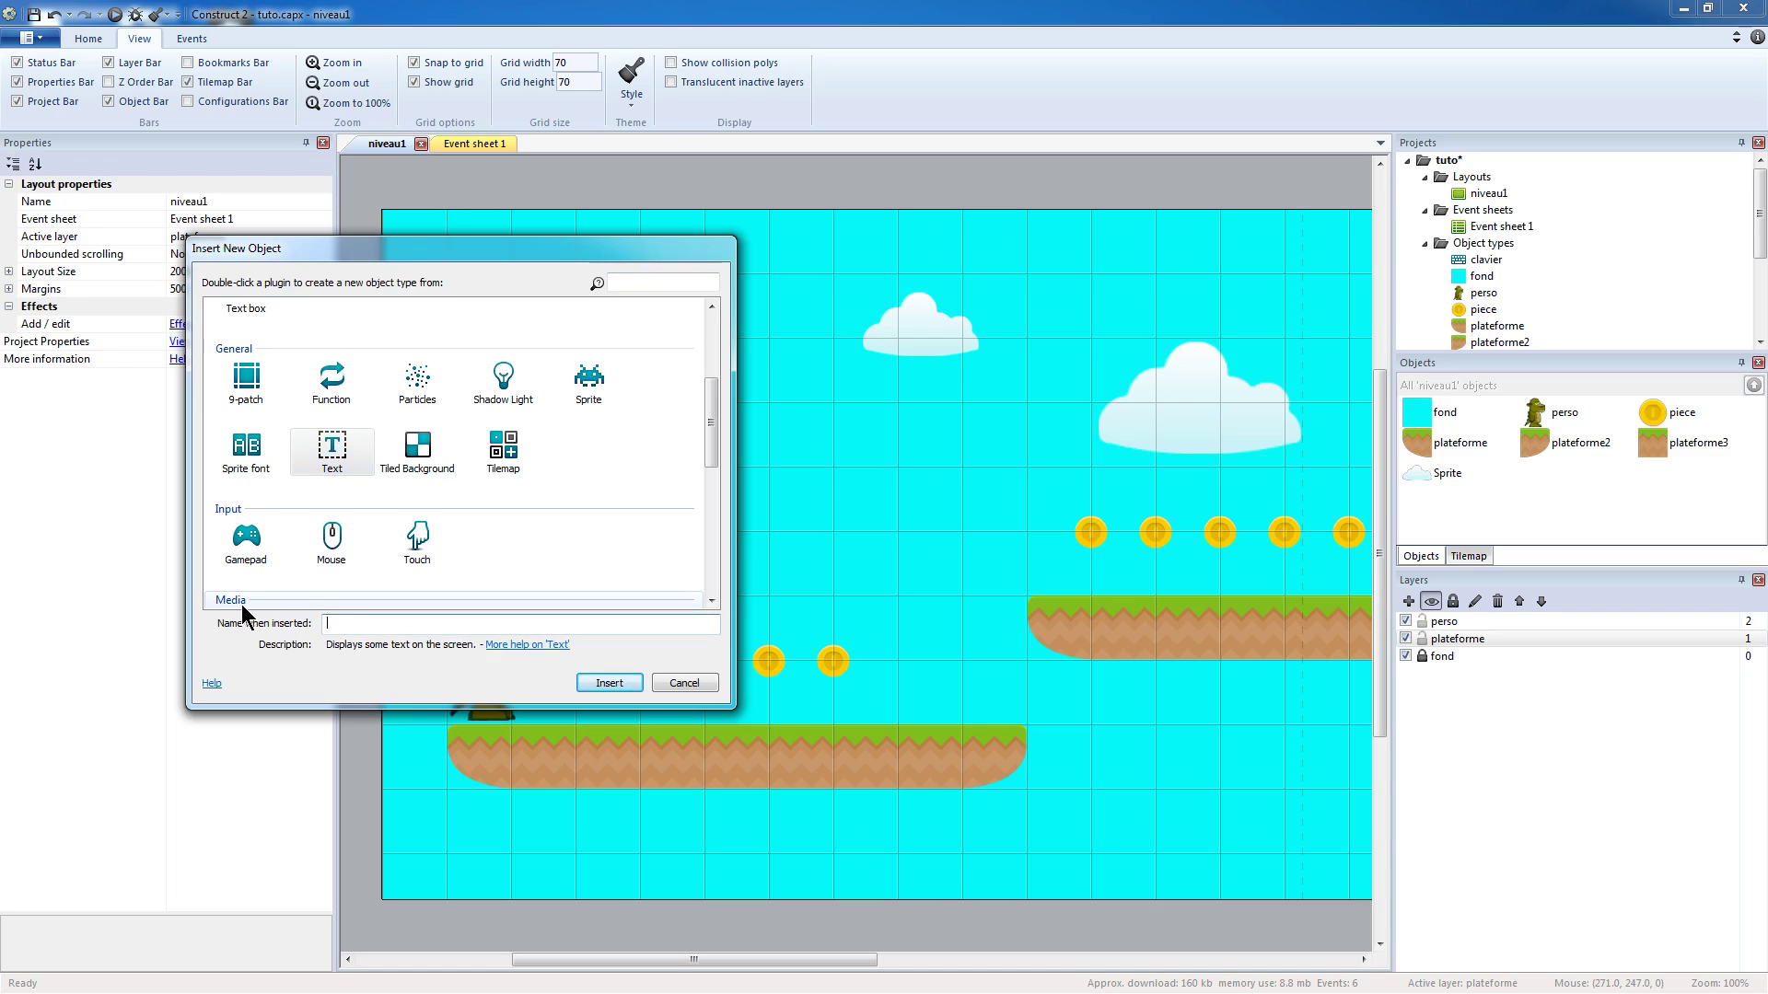
pyautogui.write('score')
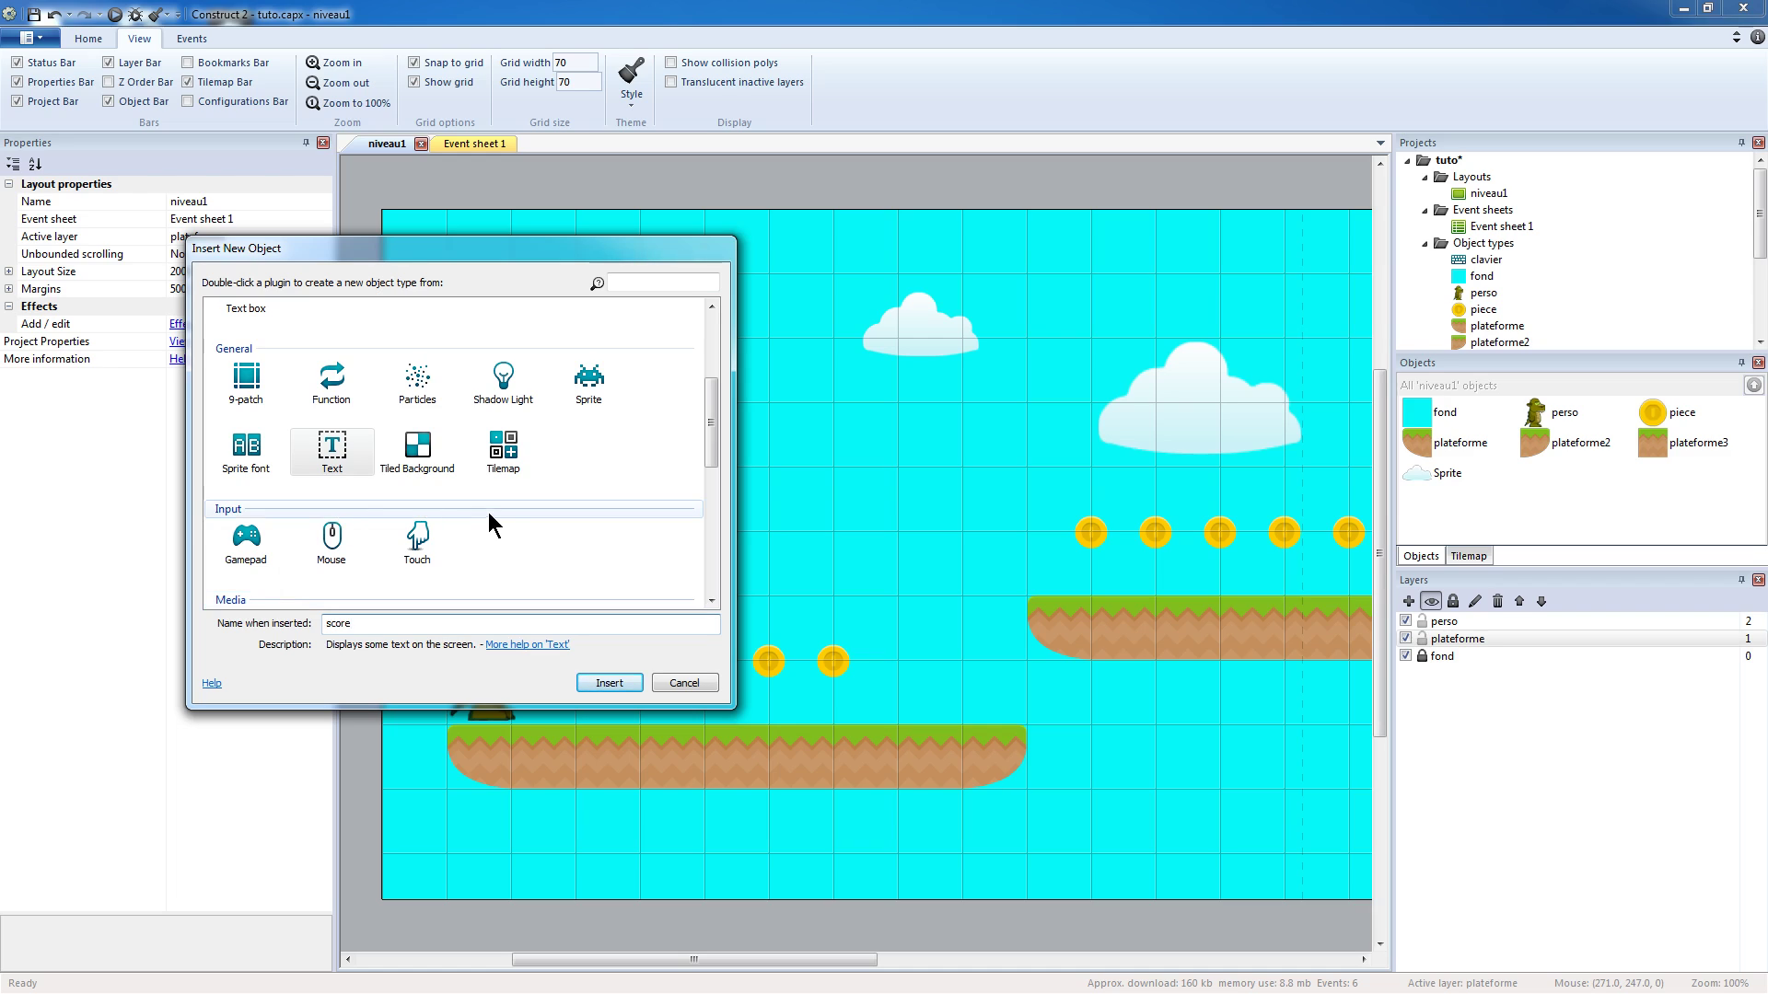
pyautogui.click(610, 682)
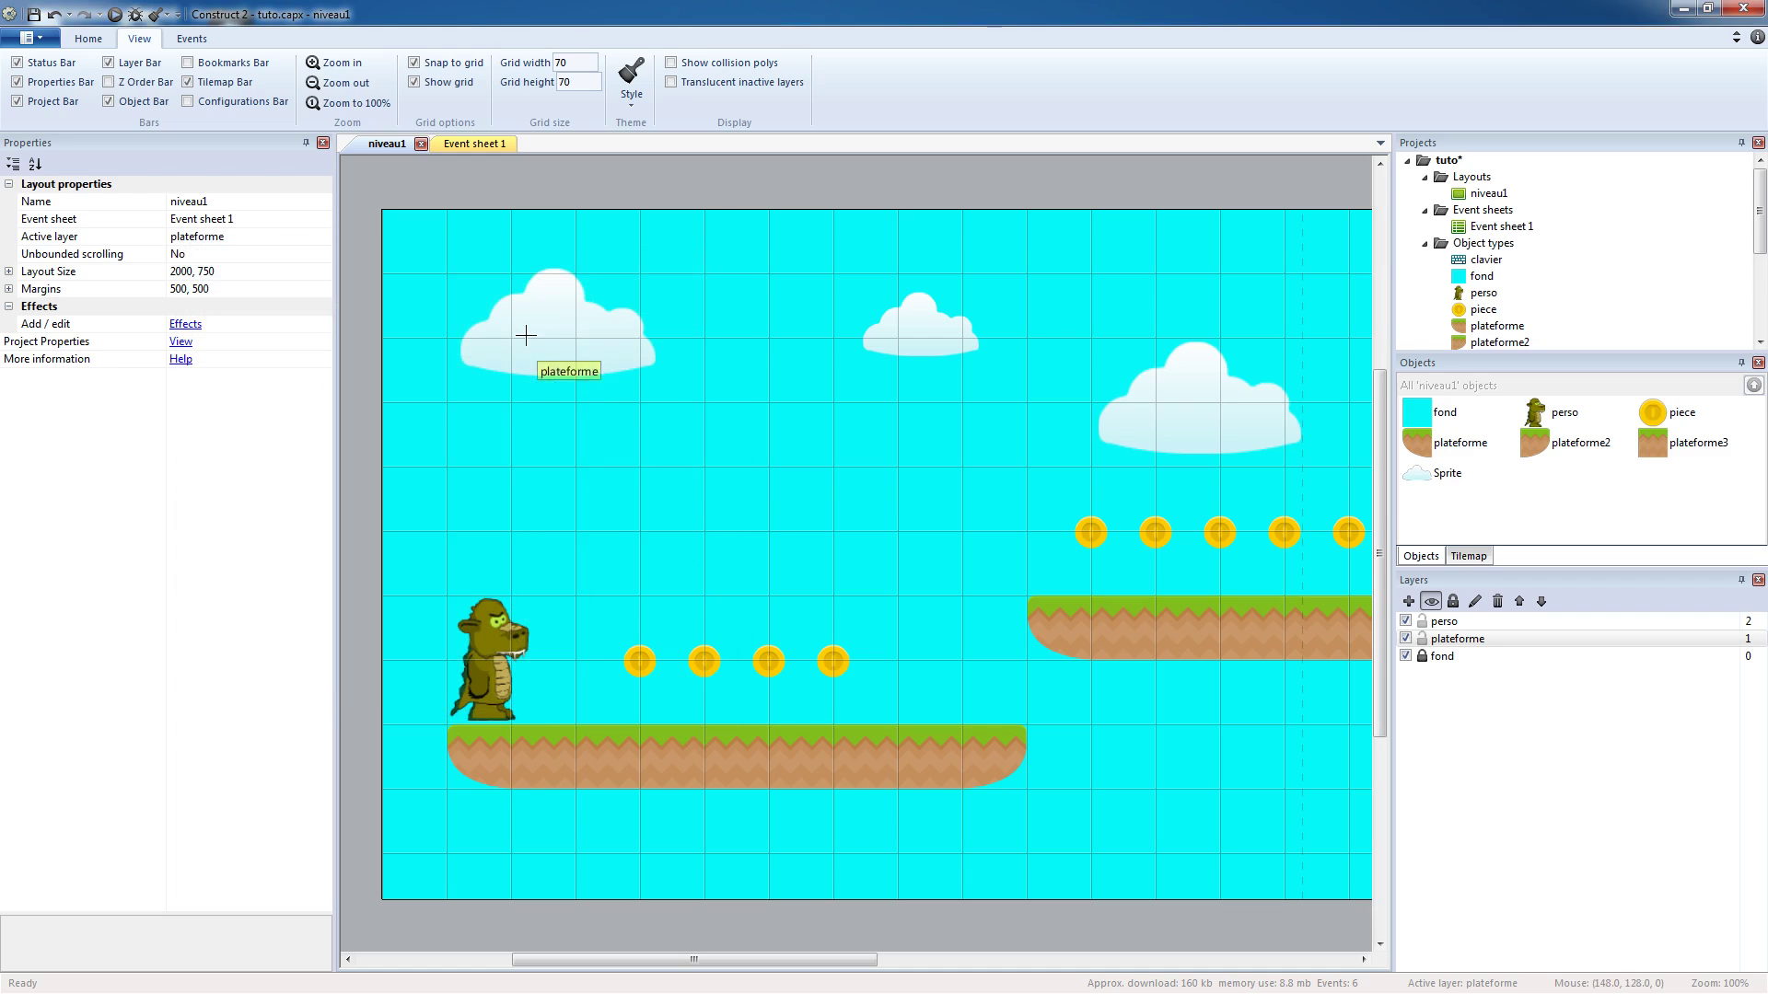
pyautogui.click(461, 288)
pyautogui.moveTo(639, 310); pyautogui.dragTo(672, 355)
# - Turn off grid snapping and grid display, and move the score text up toward the layout's corner, to about 34, 43
pyautogui.click(425, 65)
pyautogui.click(415, 83)
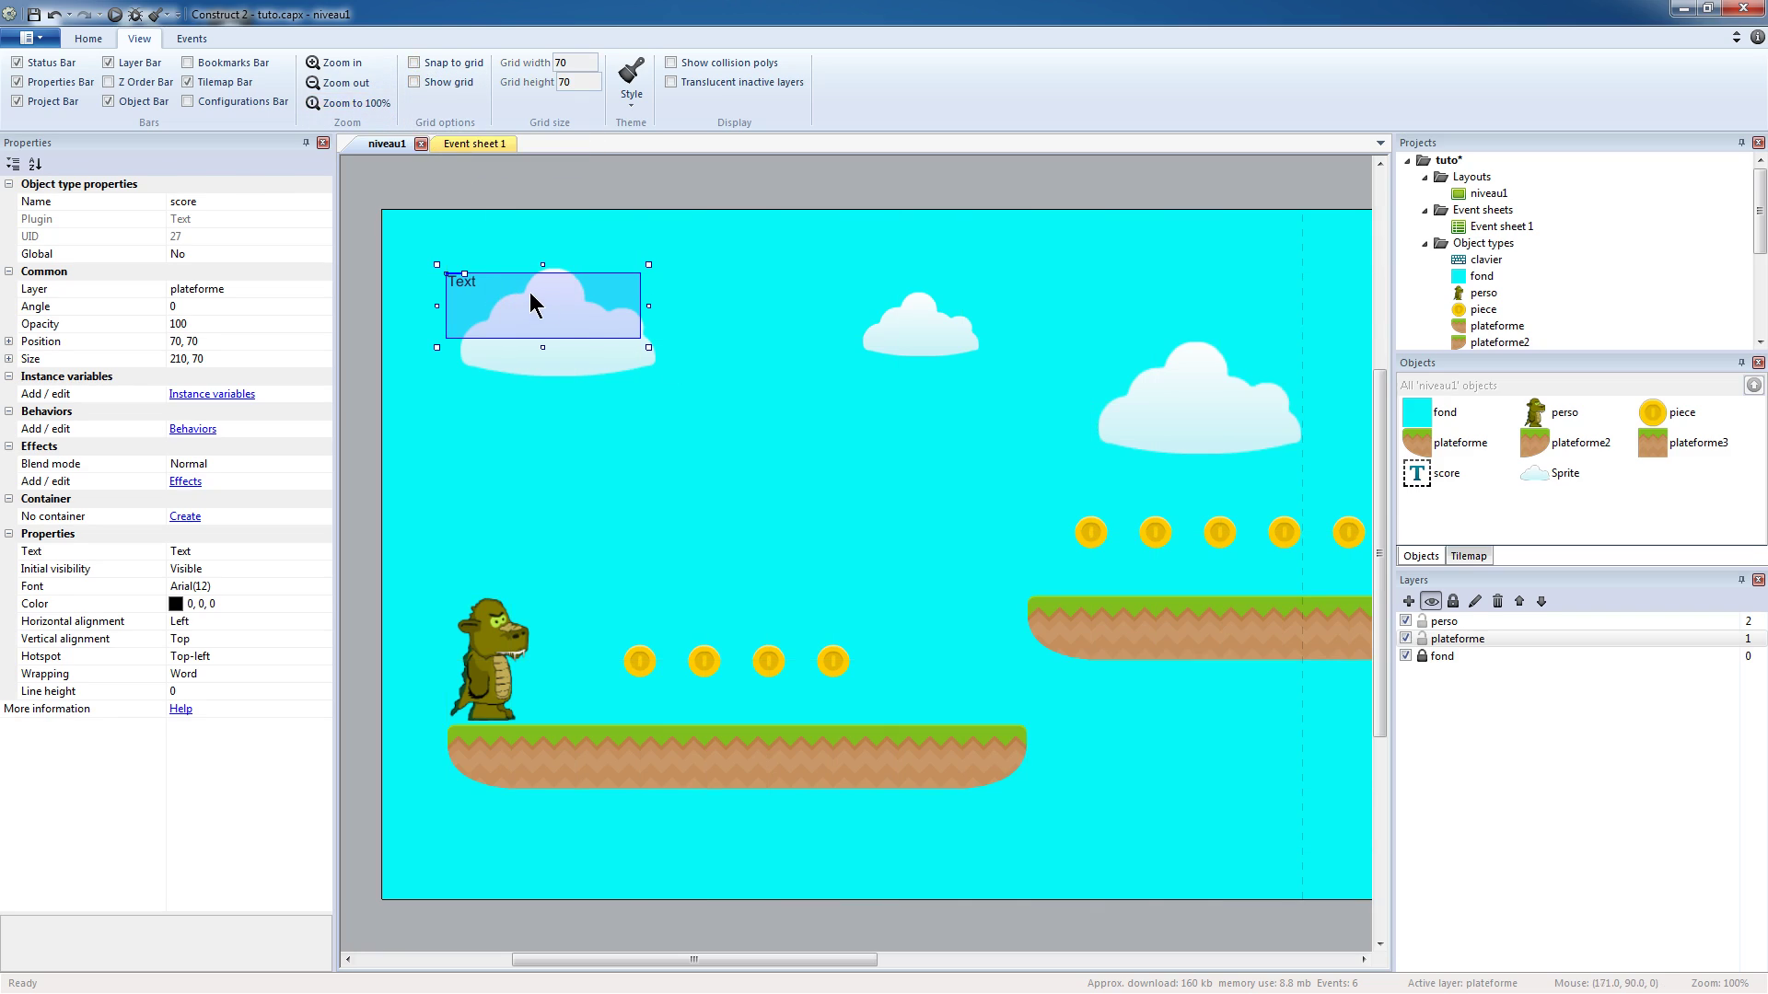
pyautogui.moveTo(539, 296); pyautogui.dragTo(509, 273)
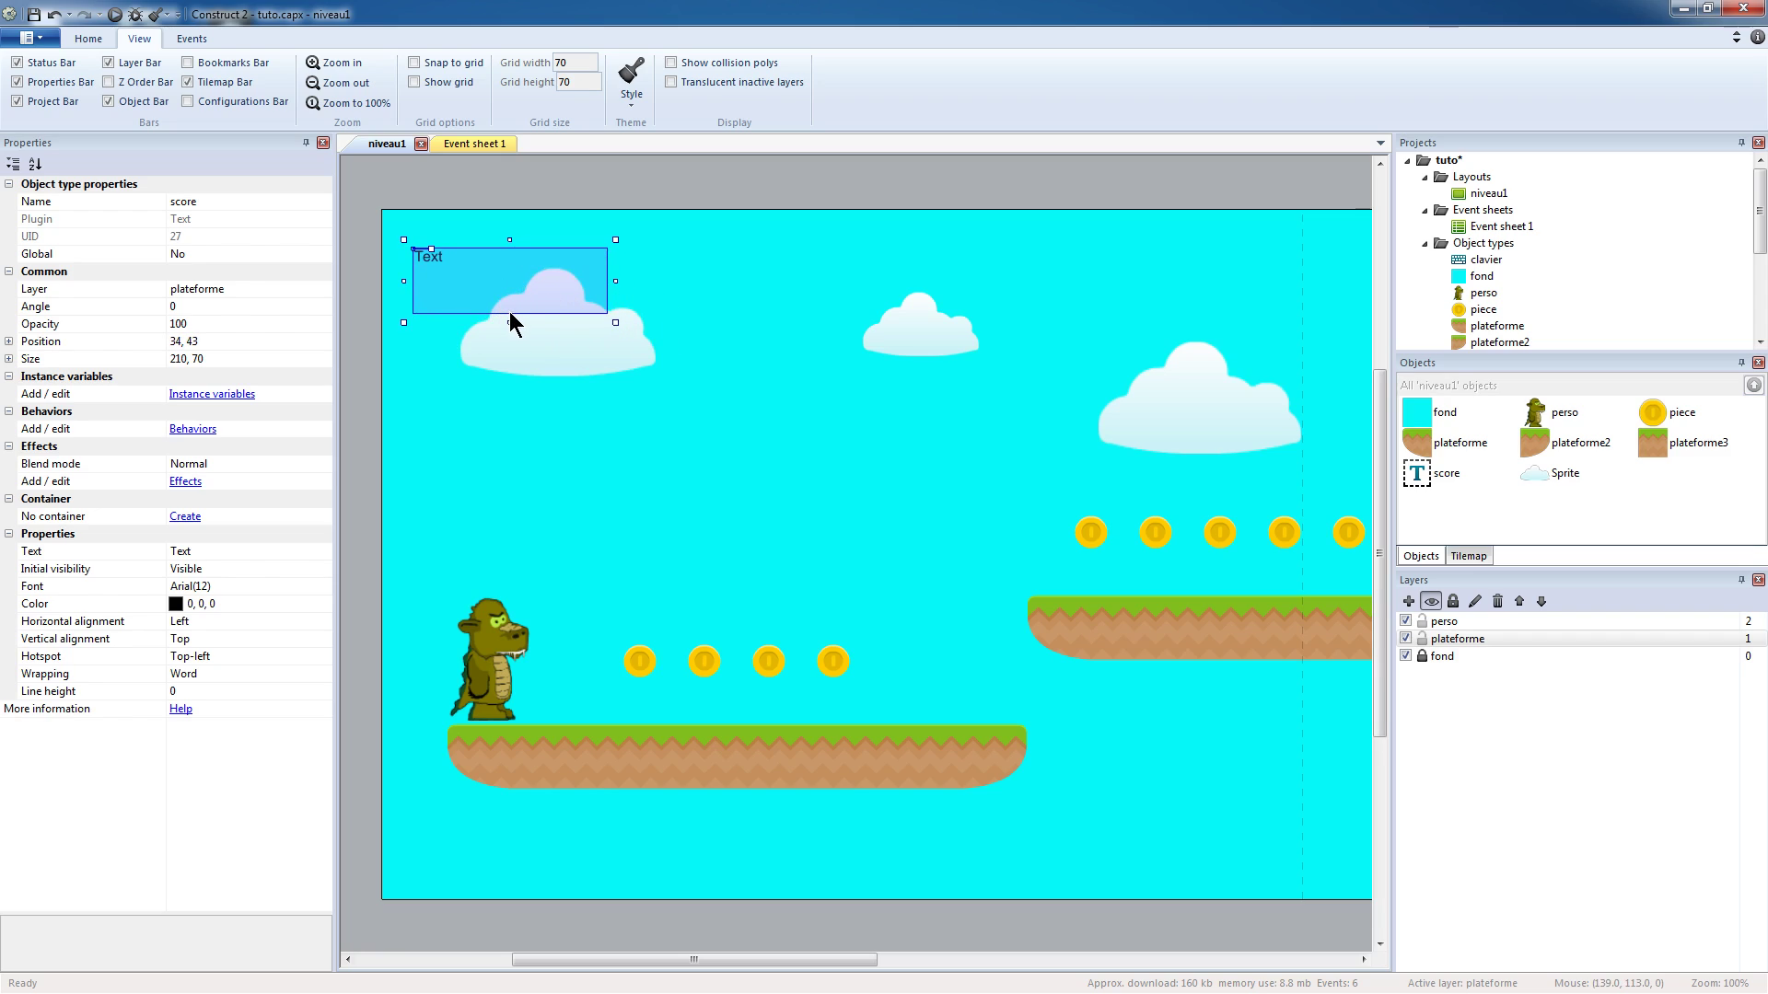
# - Set the score object's text to "score : 0" and return to Event sheet 1
pyautogui.click(218, 586)
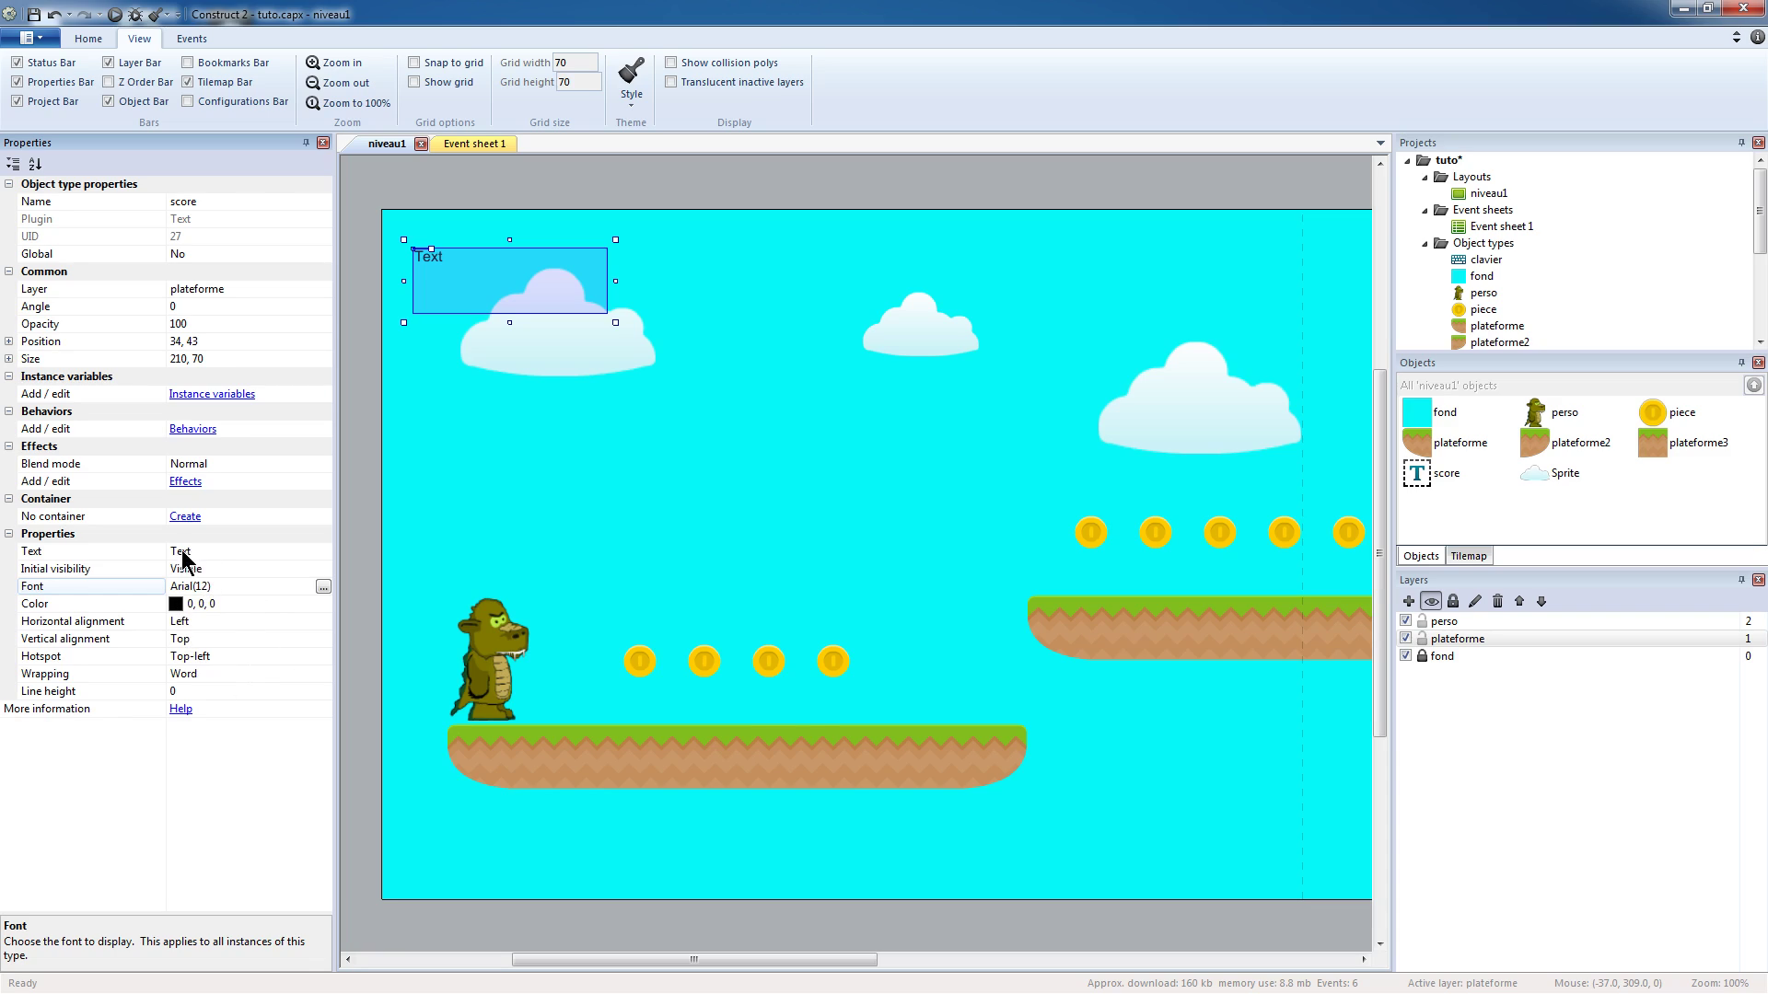
pyautogui.click(203, 551)
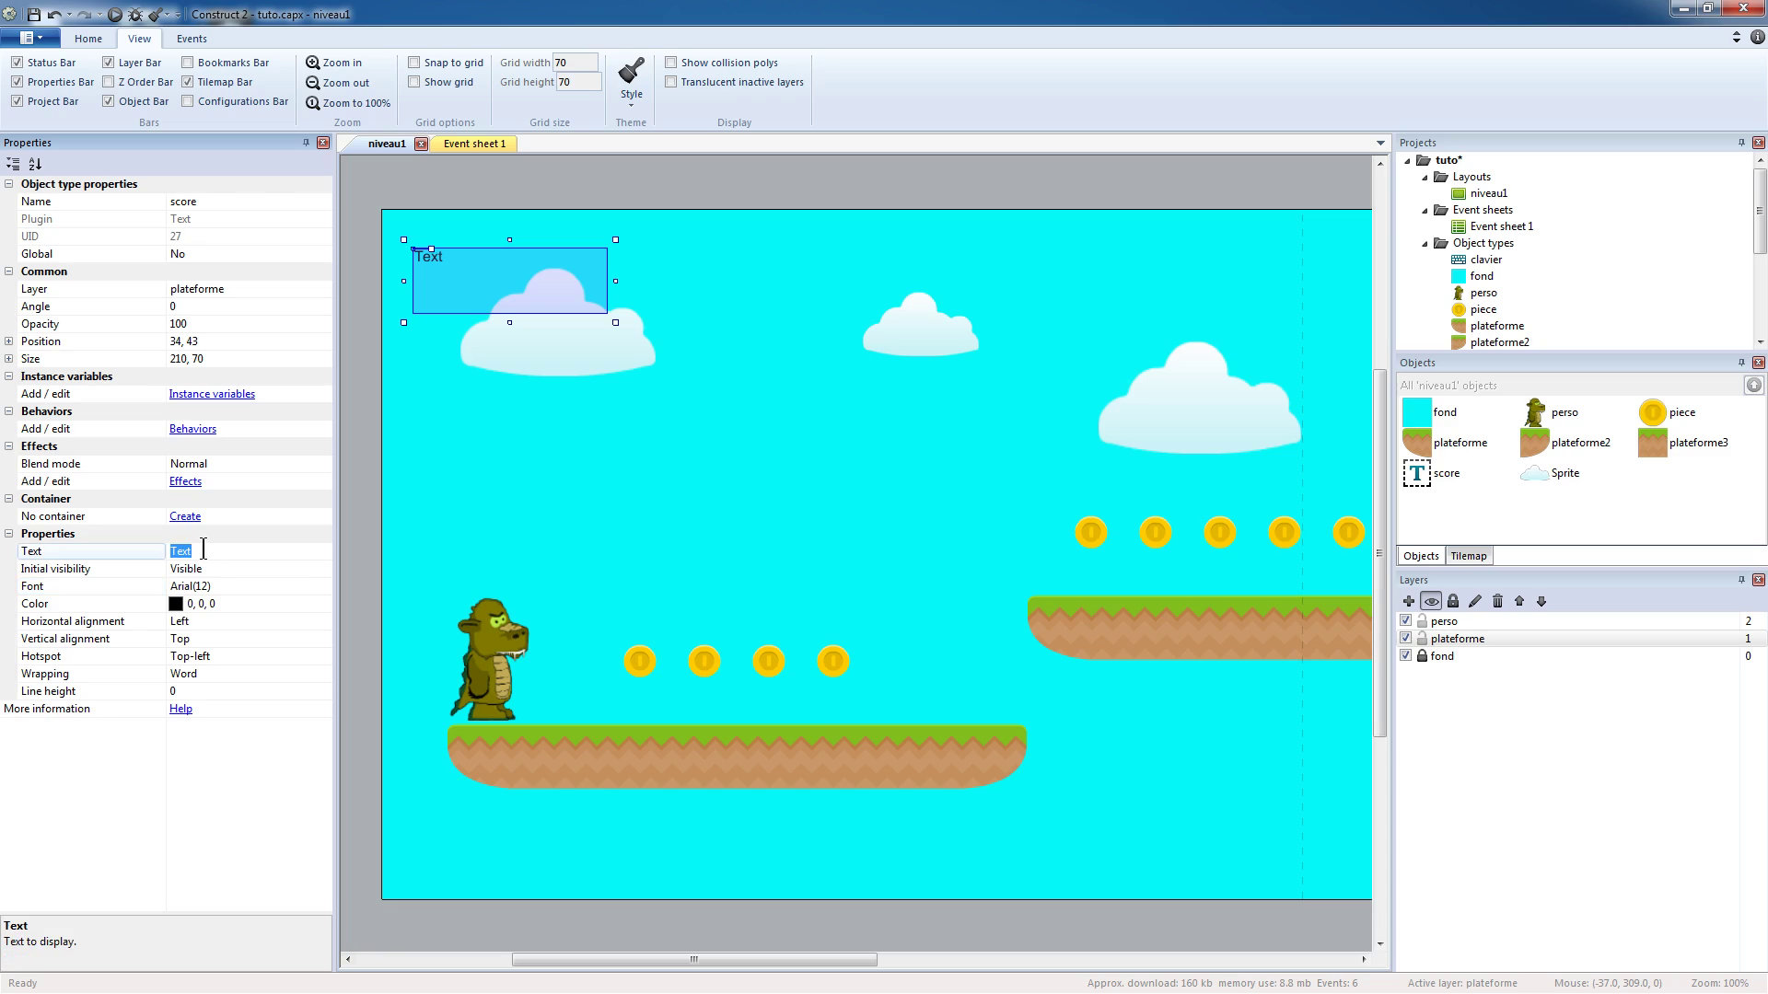
pyautogui.write('score : 0')
pyautogui.click(511, 498)
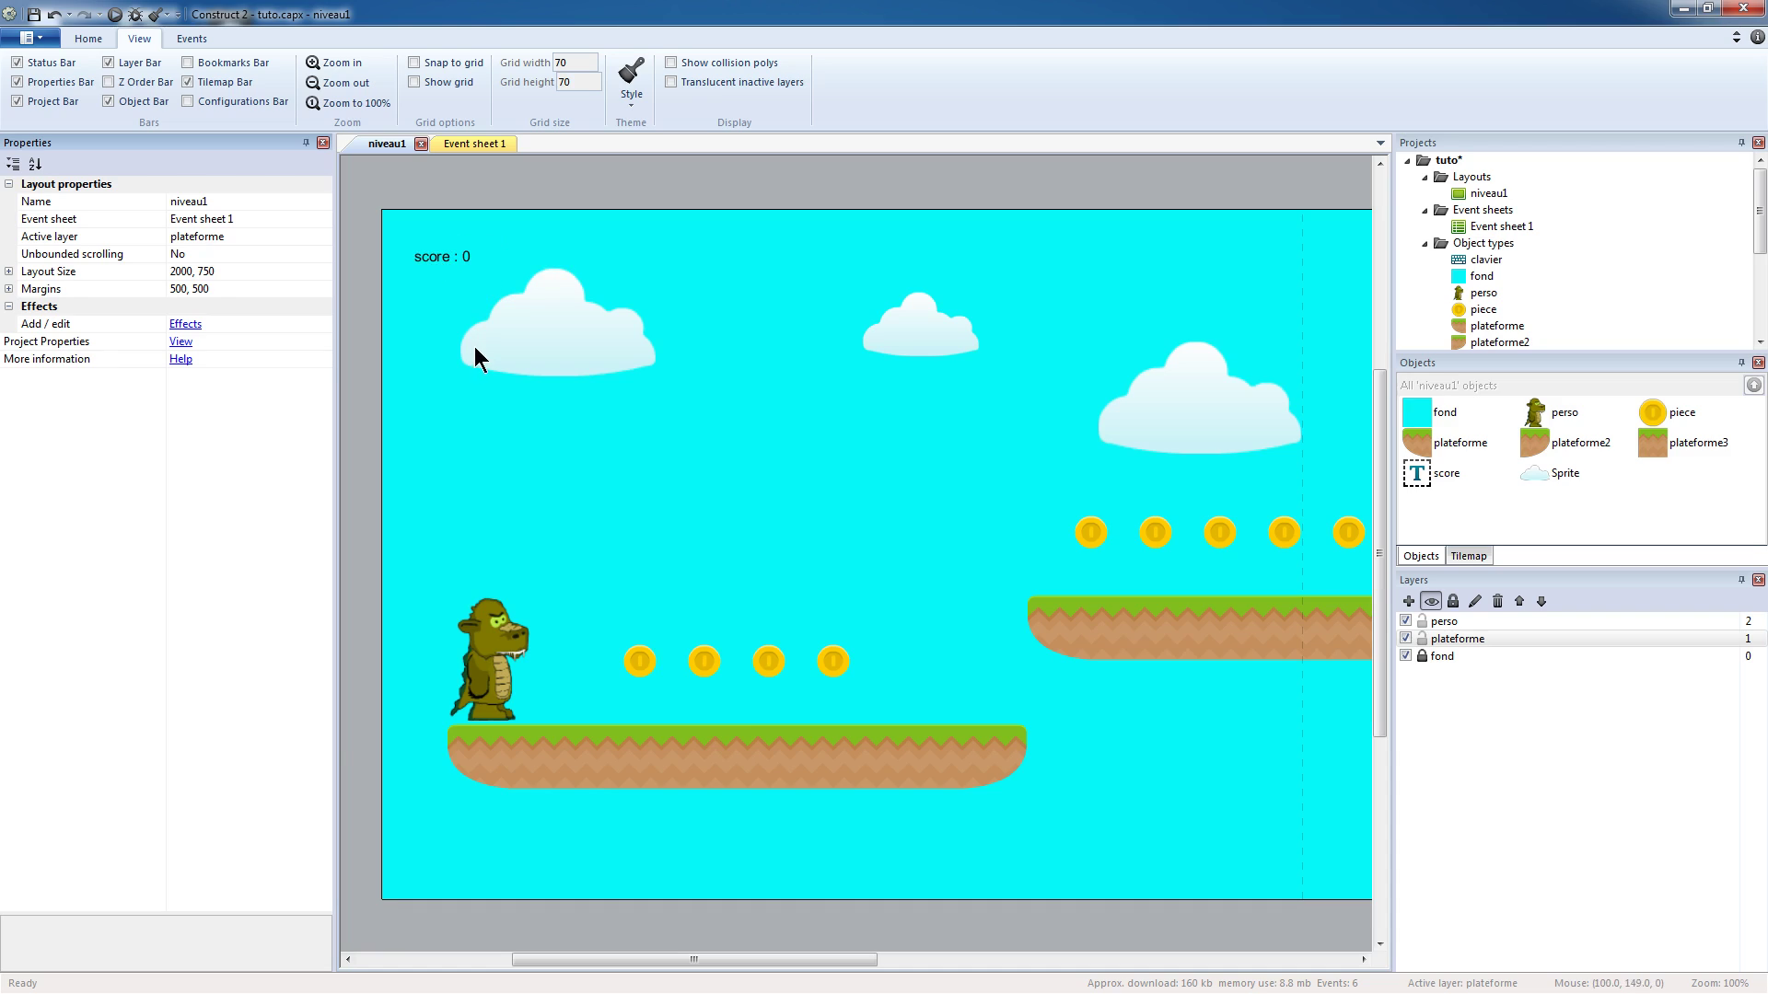
pyautogui.click(474, 145)
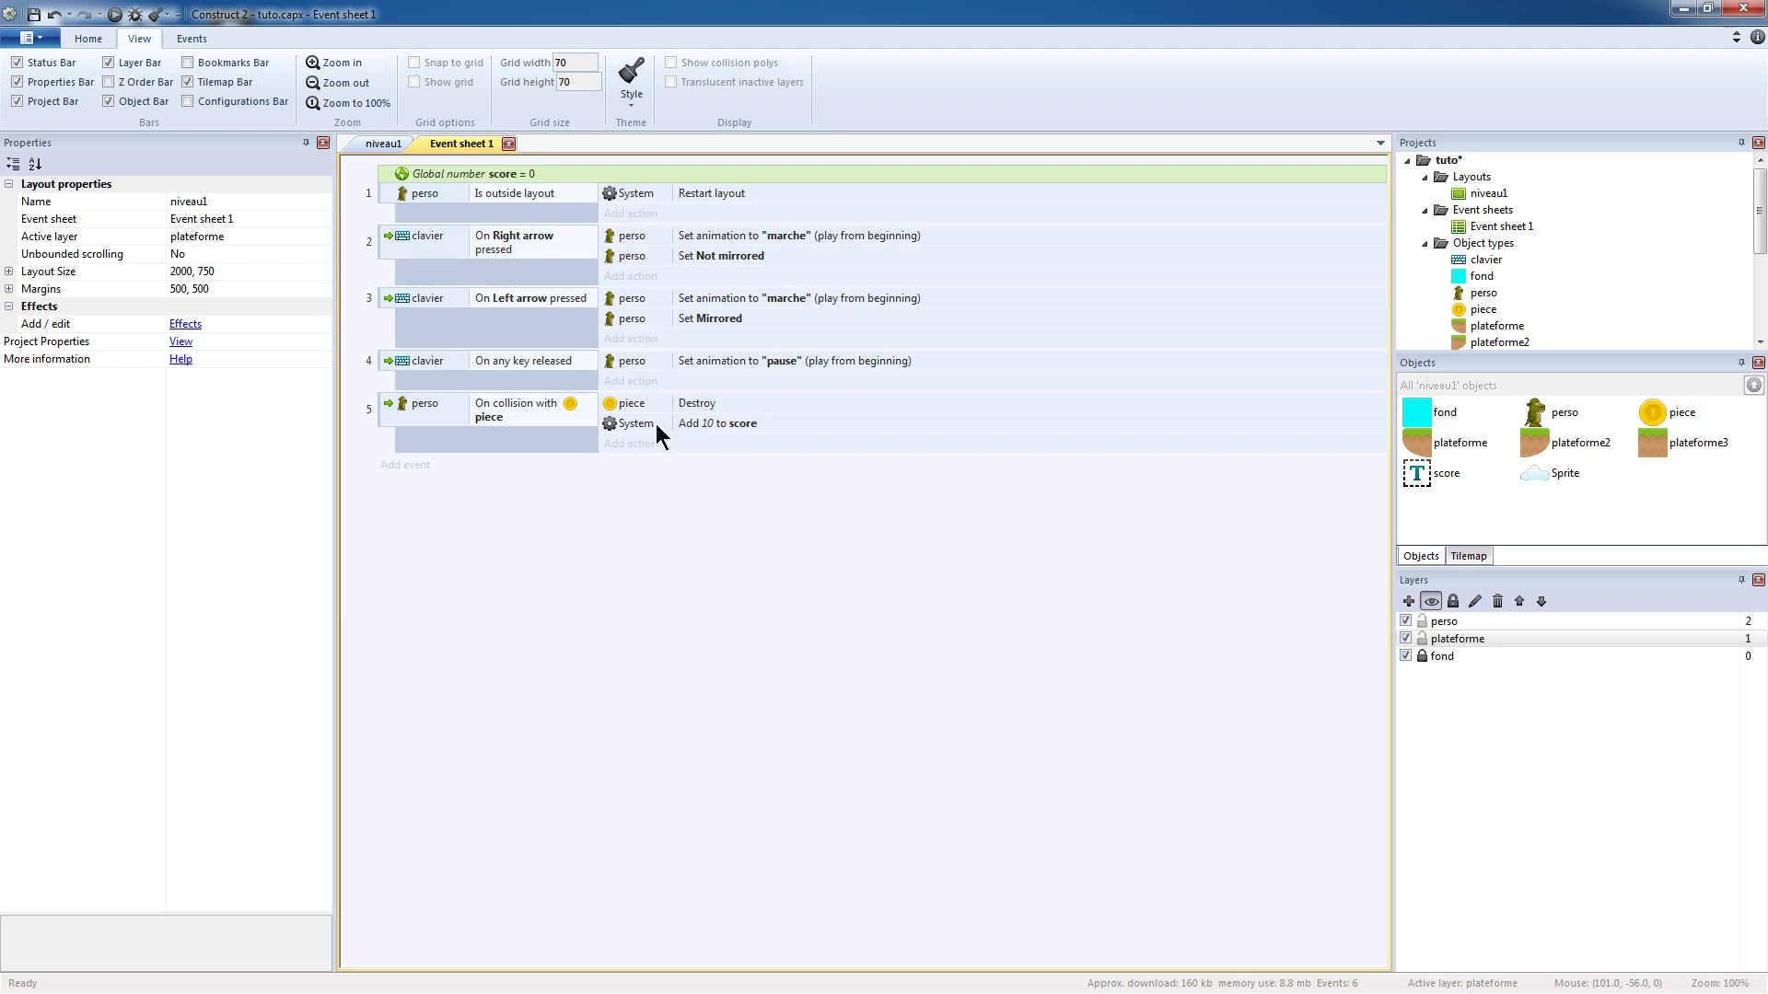
pyautogui.click(405, 465)
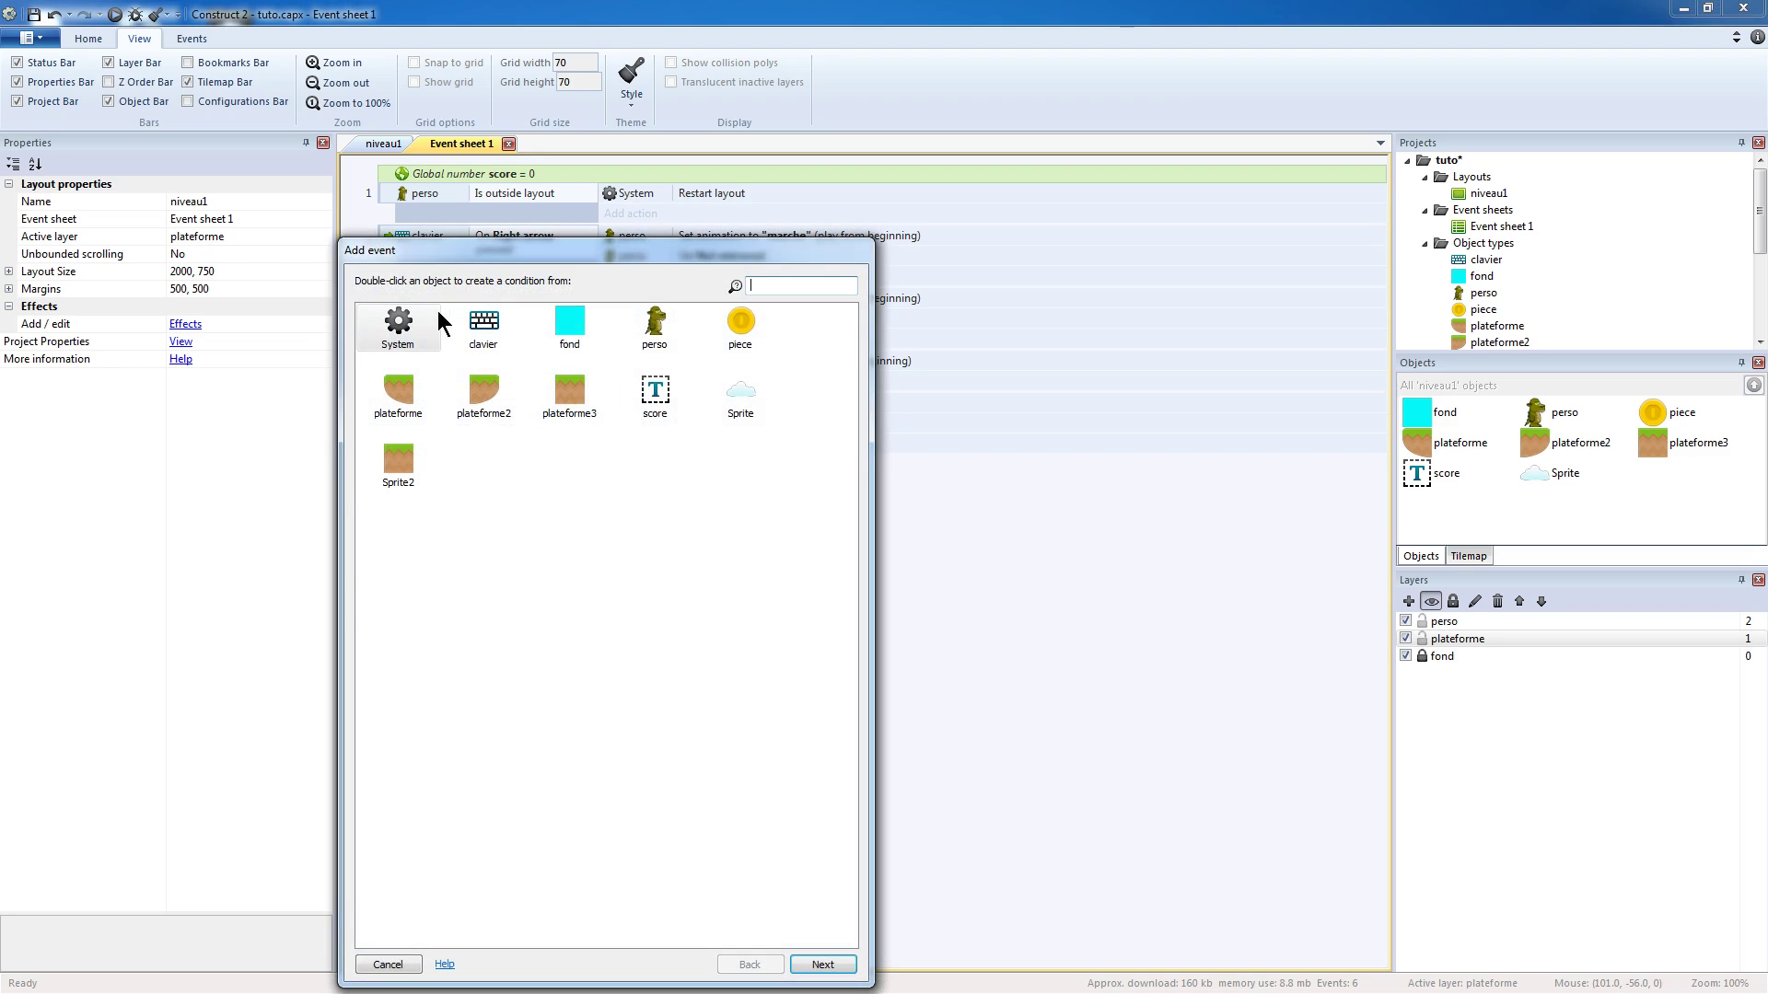
pyautogui.doubleClick(392, 334)
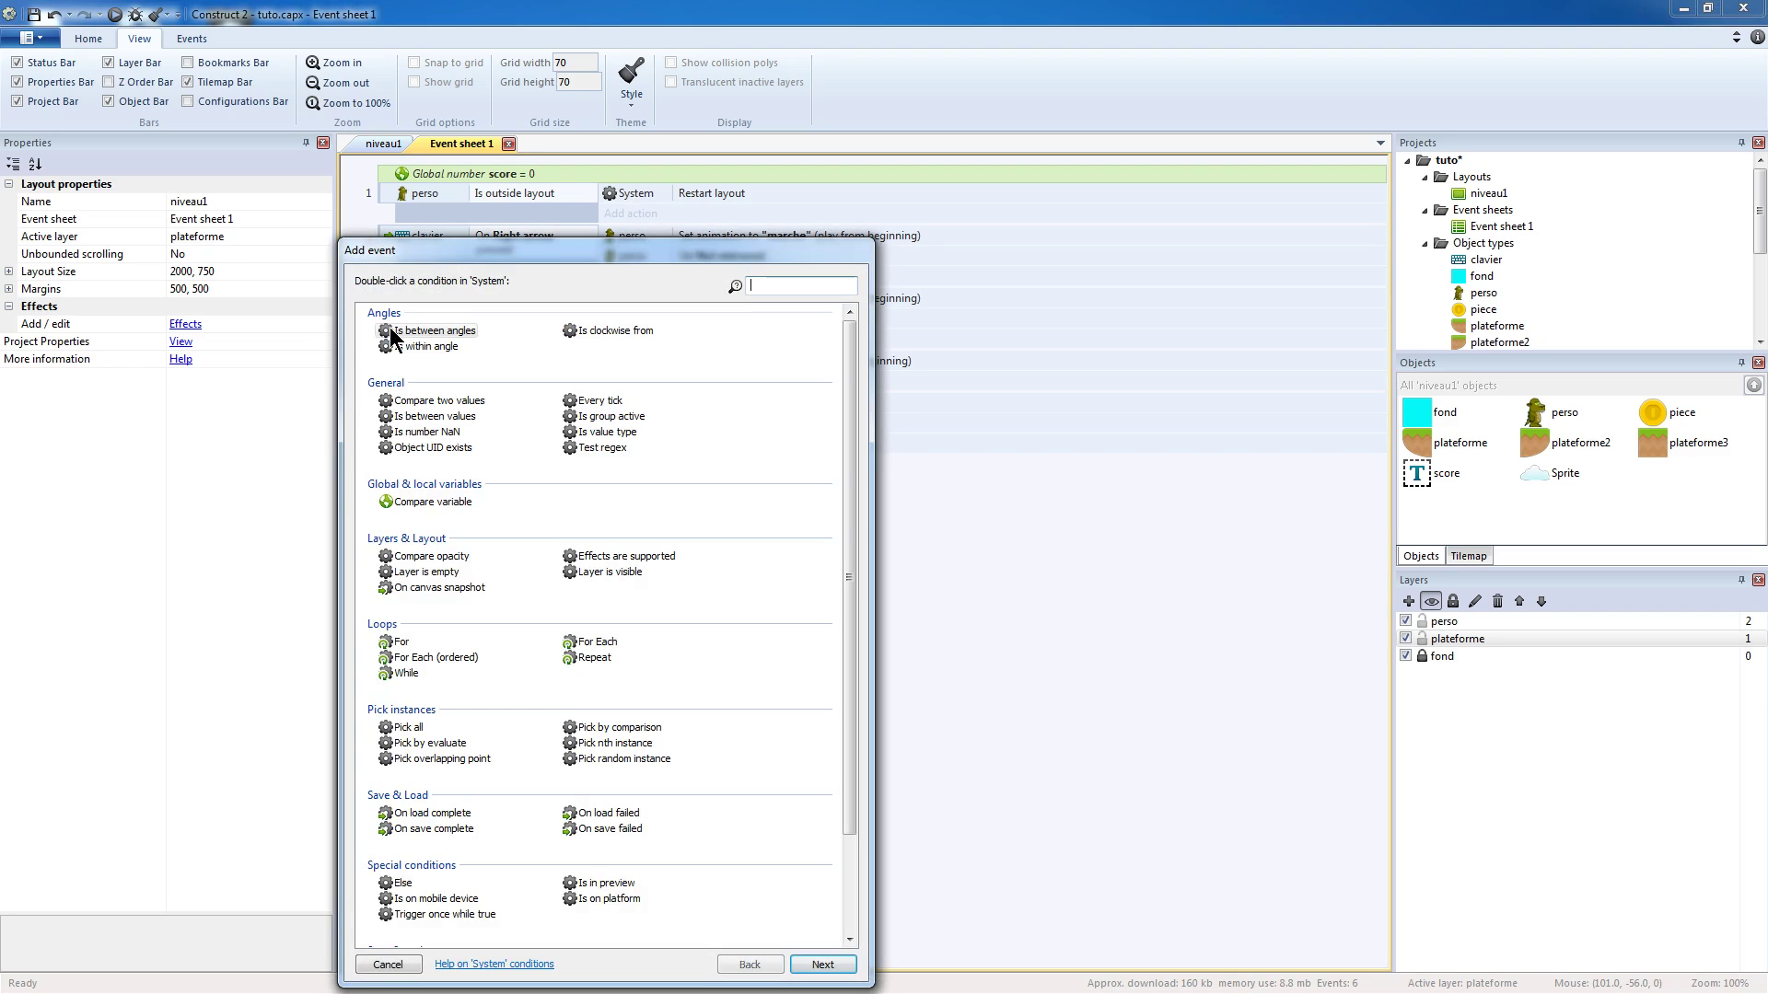
pyautogui.moveTo(842, 373); pyautogui.dragTo(836, 554)
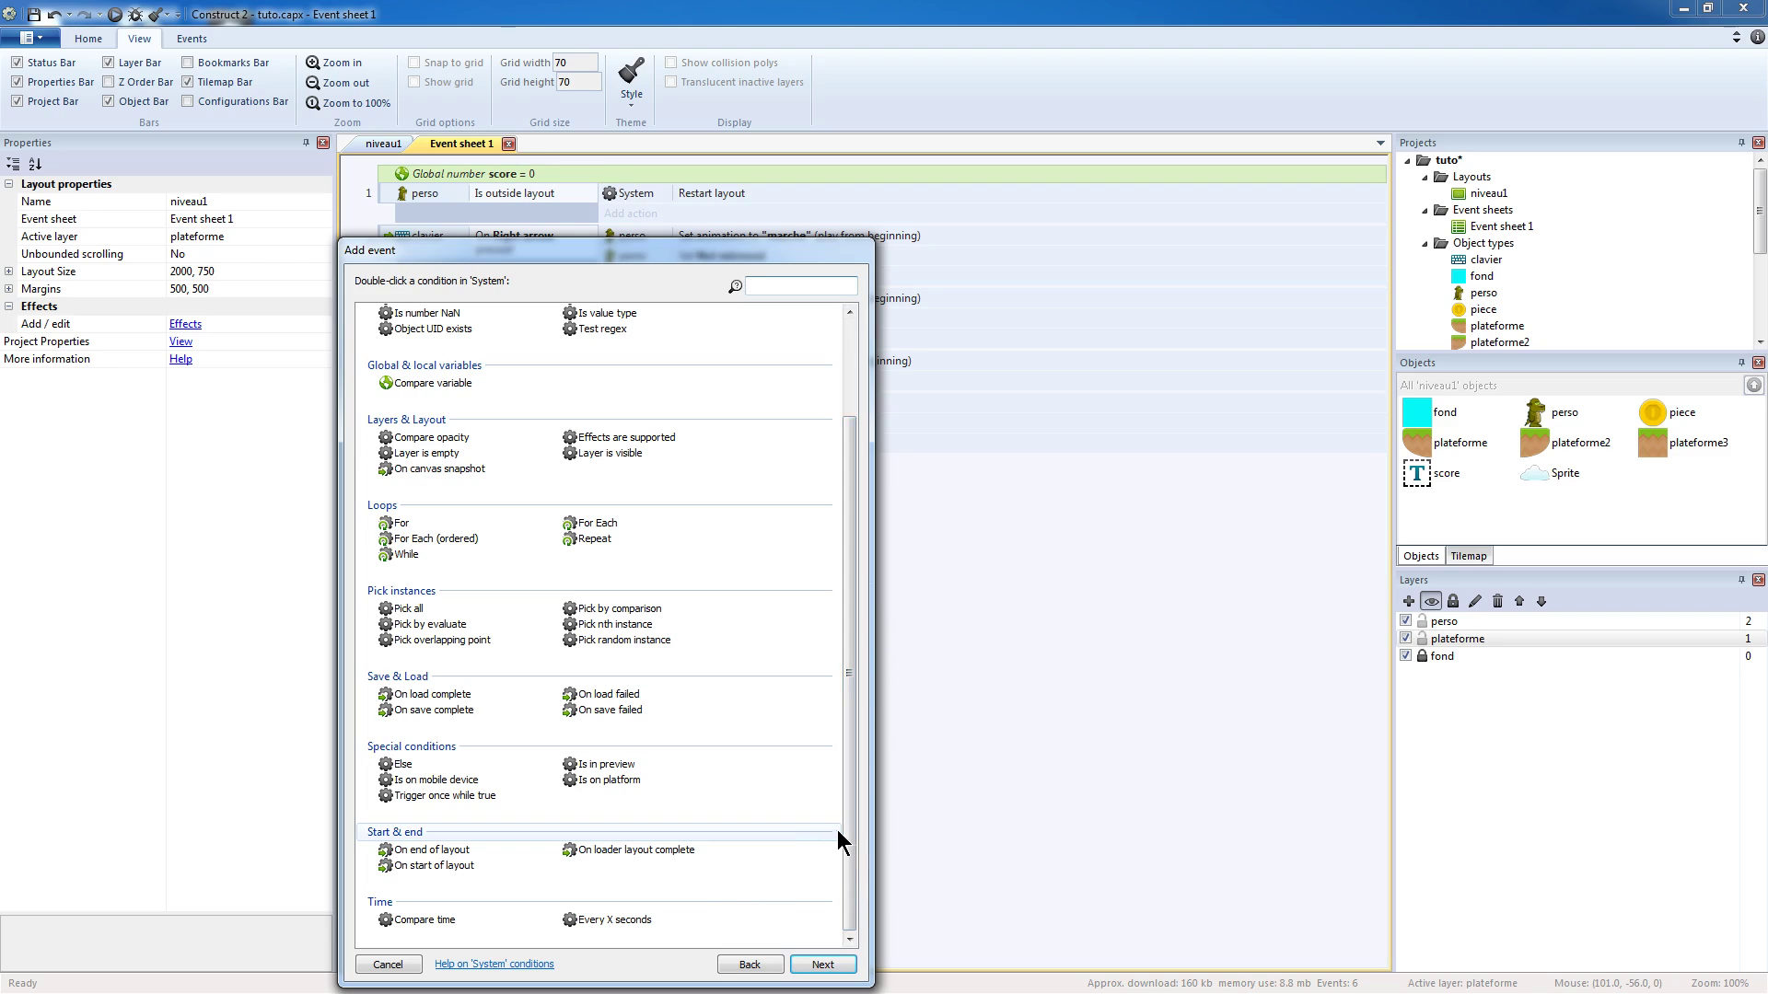
pyautogui.moveTo(849, 841); pyautogui.dragTo(854, 662)
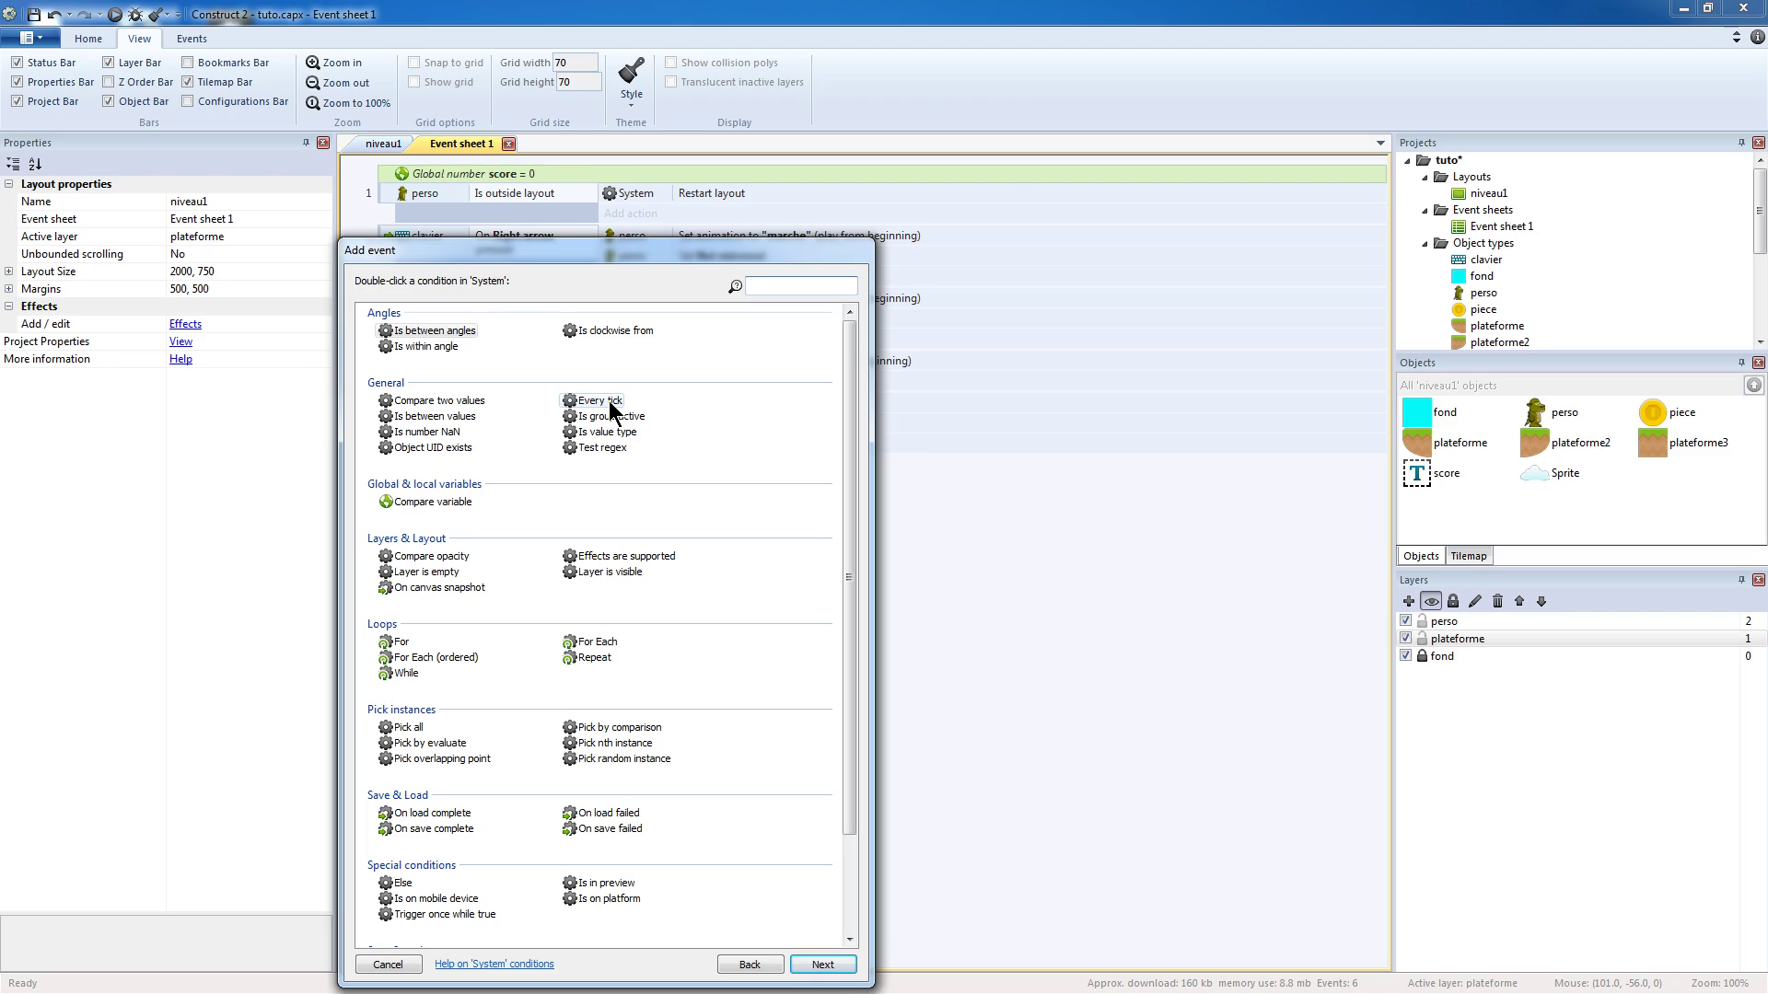
pyautogui.click(1115, 519)
pyautogui.click(388, 965)
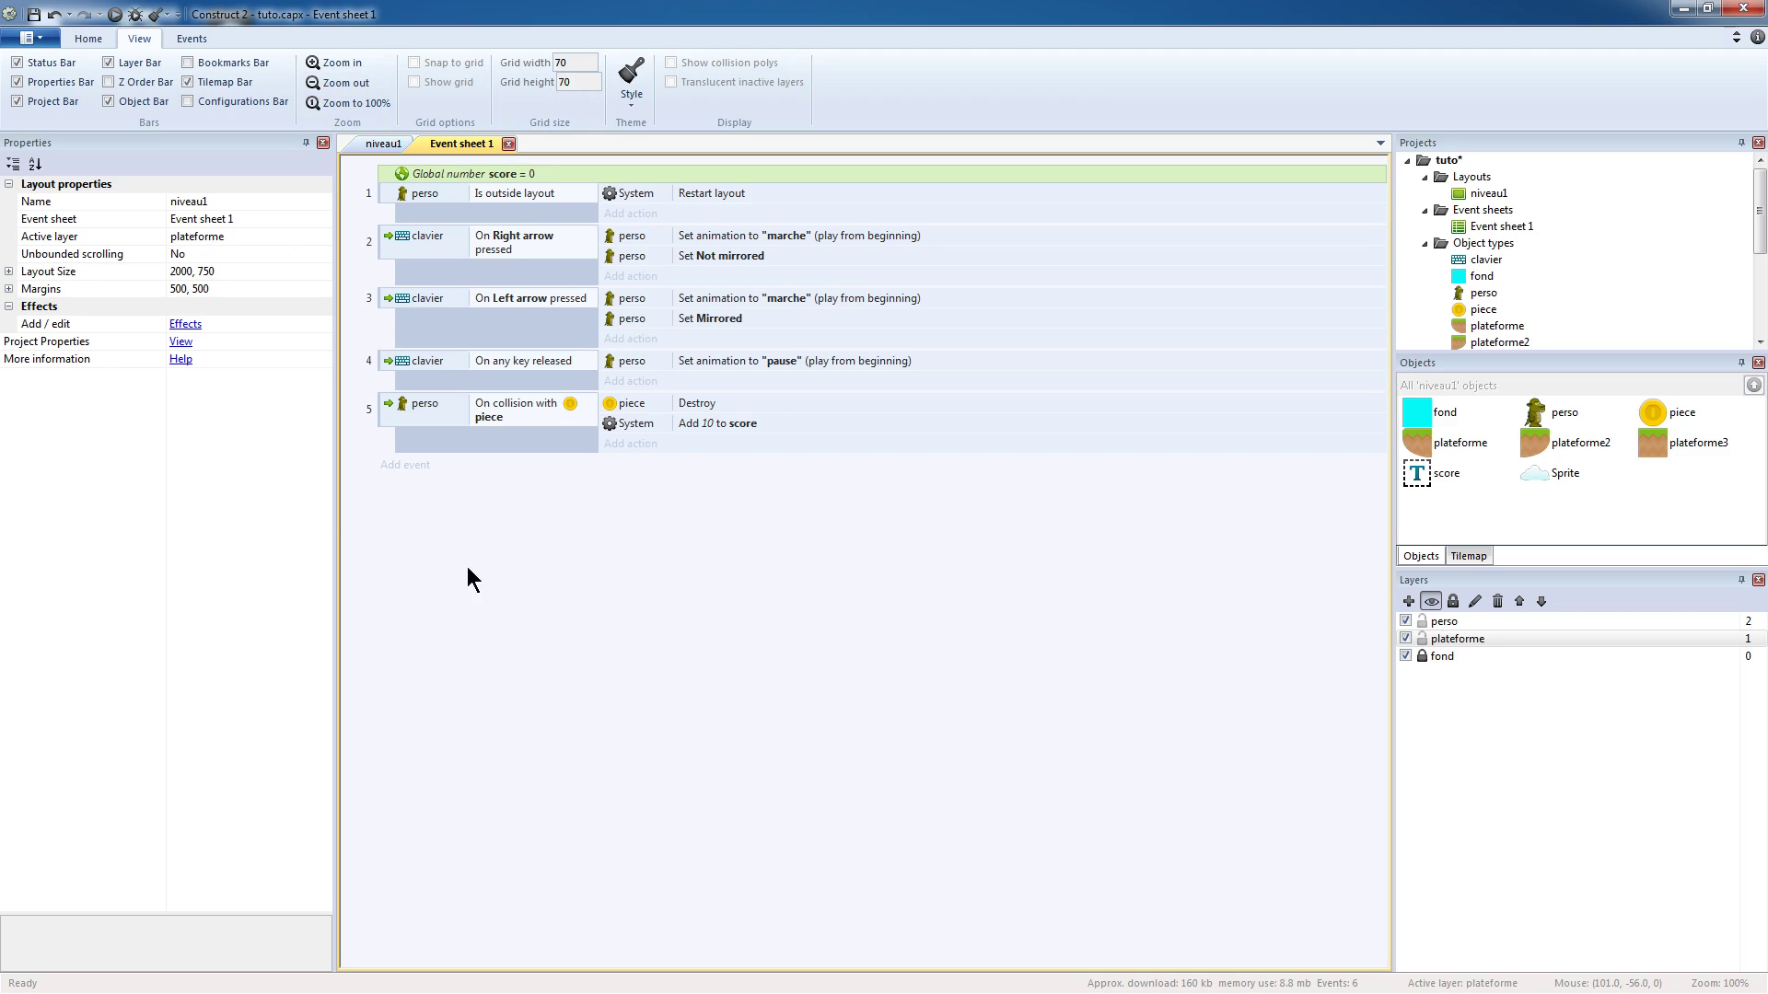
# - Add a new event with the System condition Every tick
pyautogui.click(398, 465)
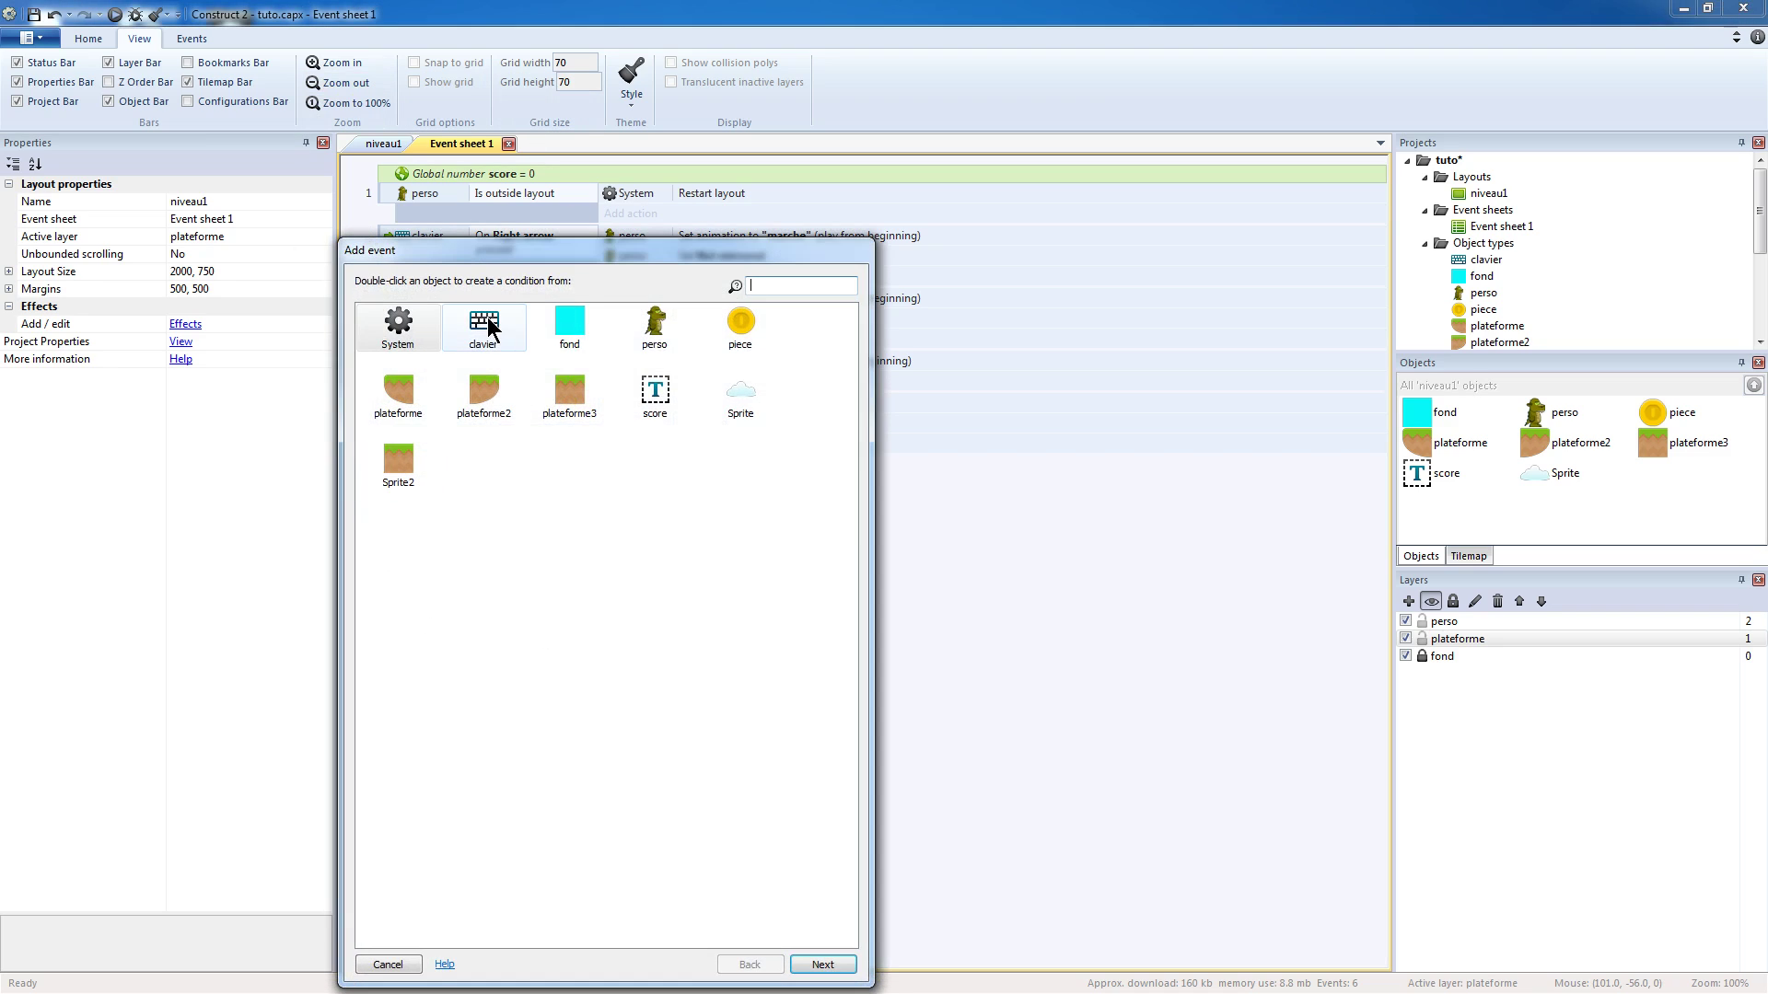
pyautogui.doubleClick(411, 318)
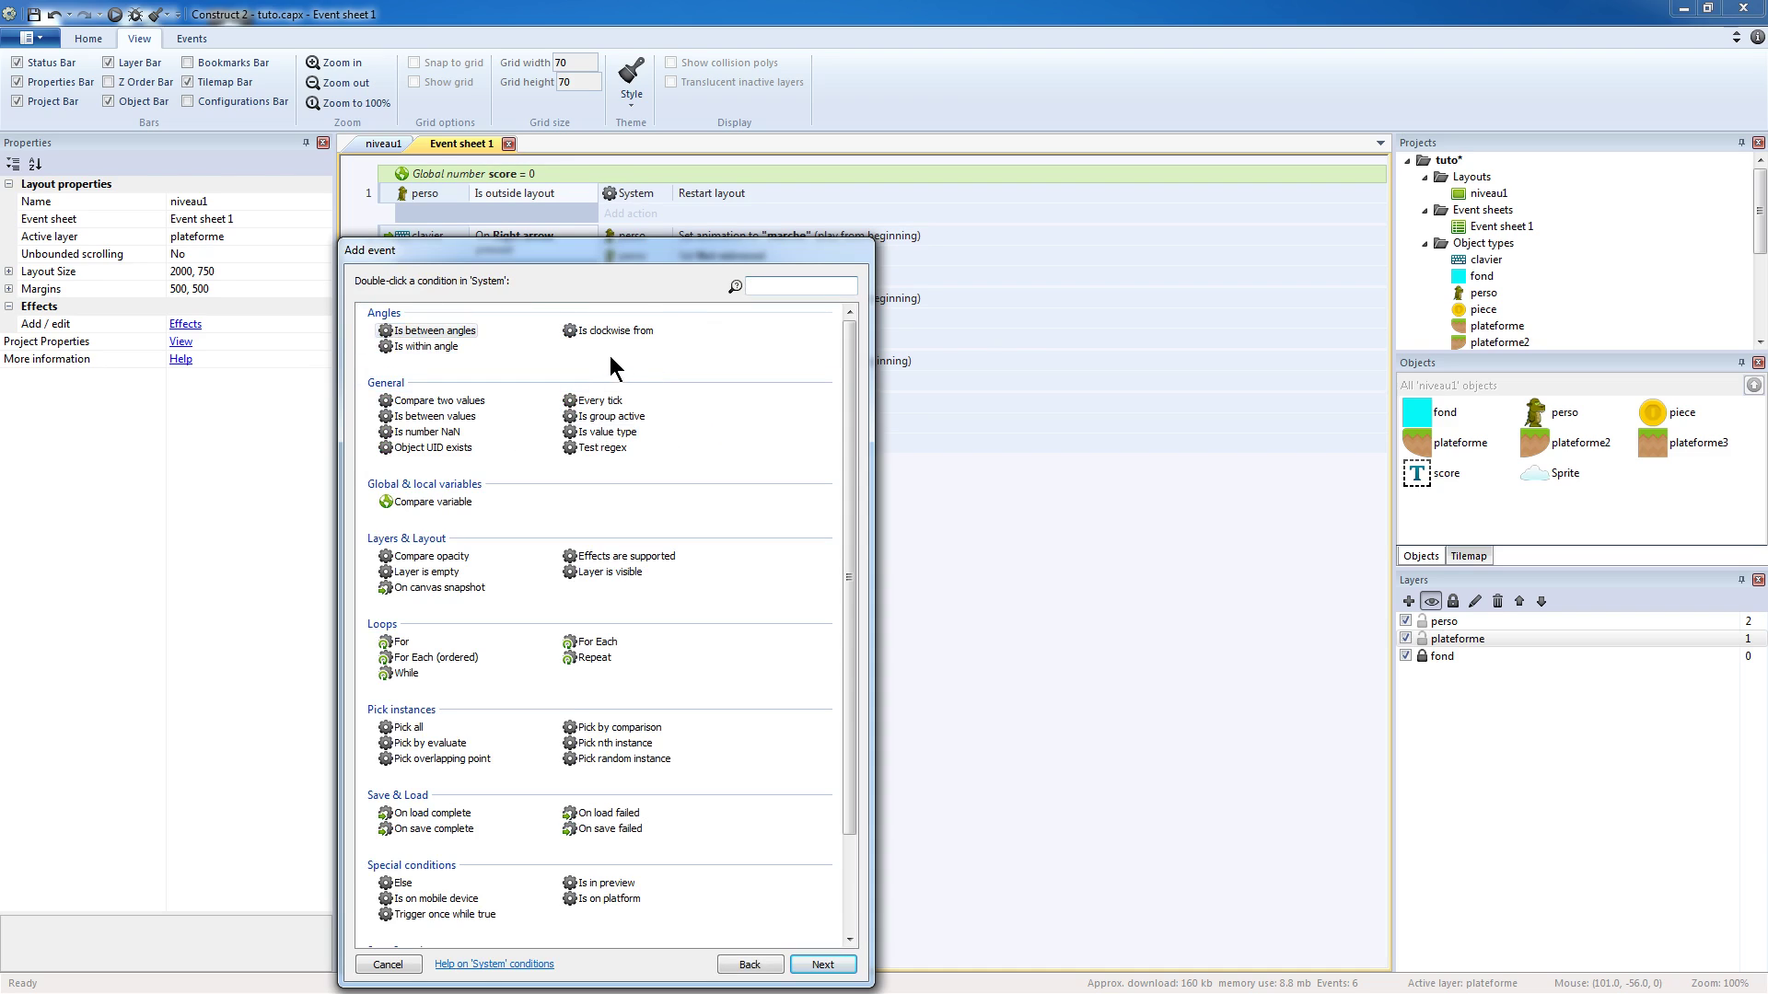
pyautogui.doubleClick(599, 399)
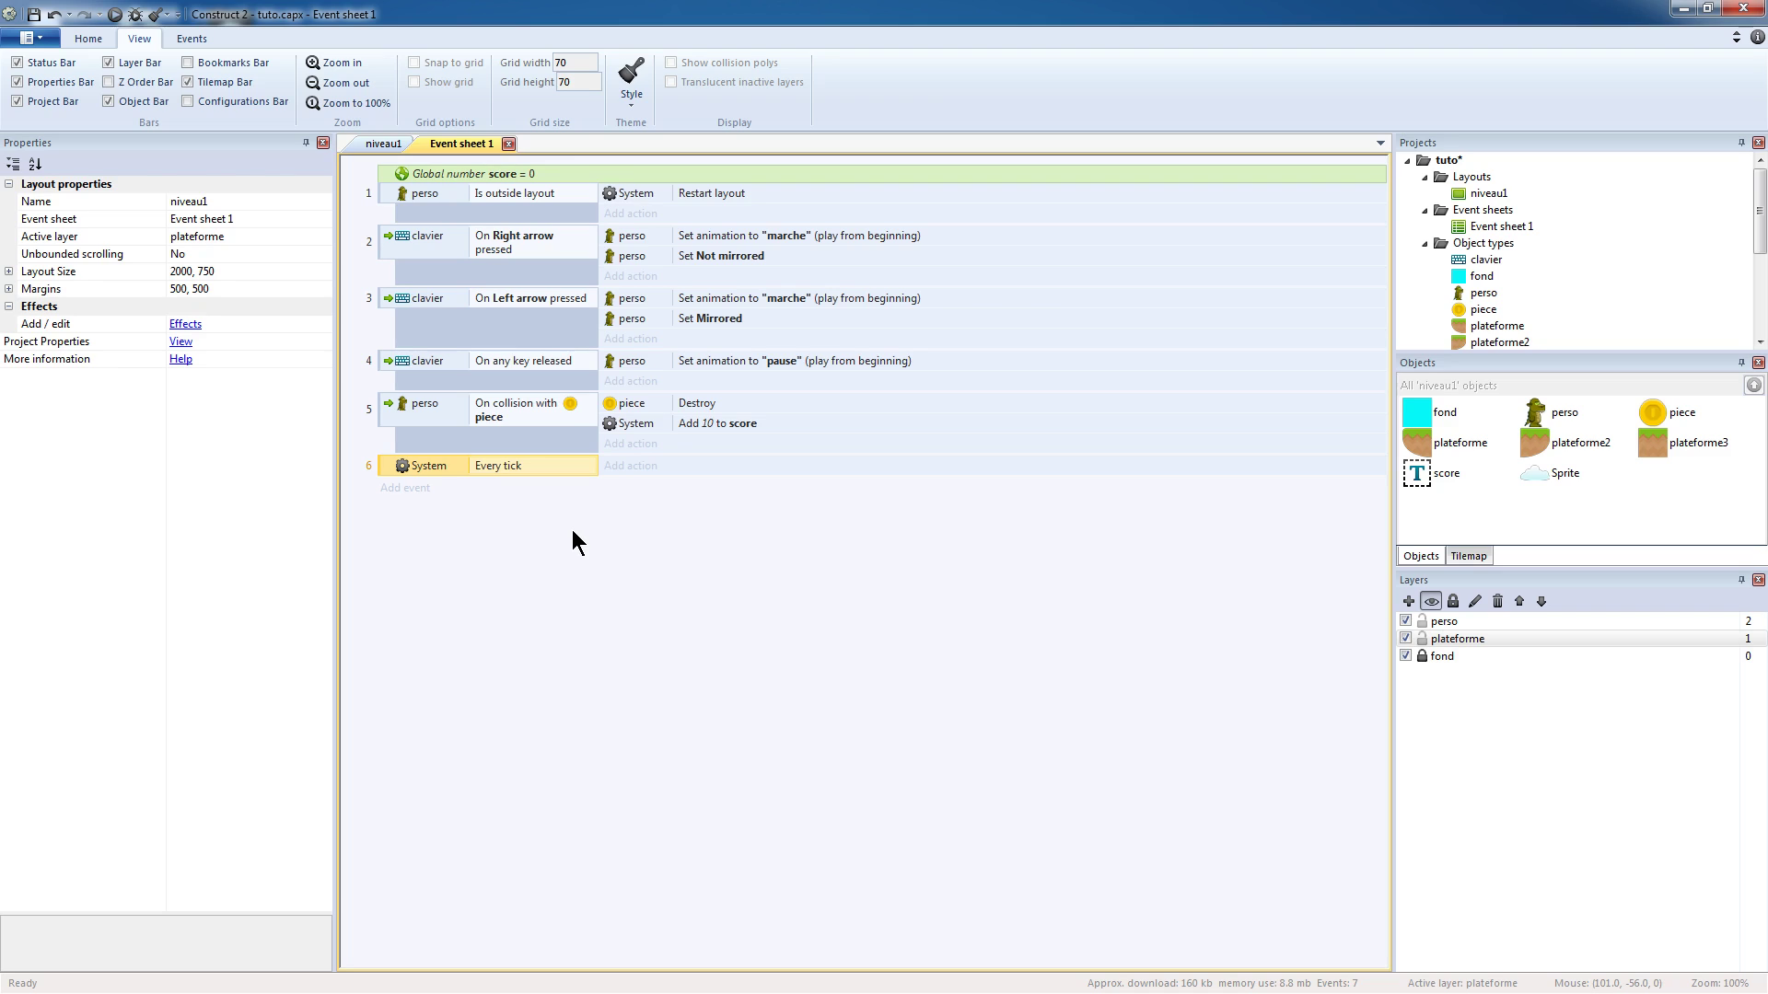
# - Add a Set text action for the score object to the Every tick event, with the expression "score : "&score using the global variable
pyautogui.click(631, 466)
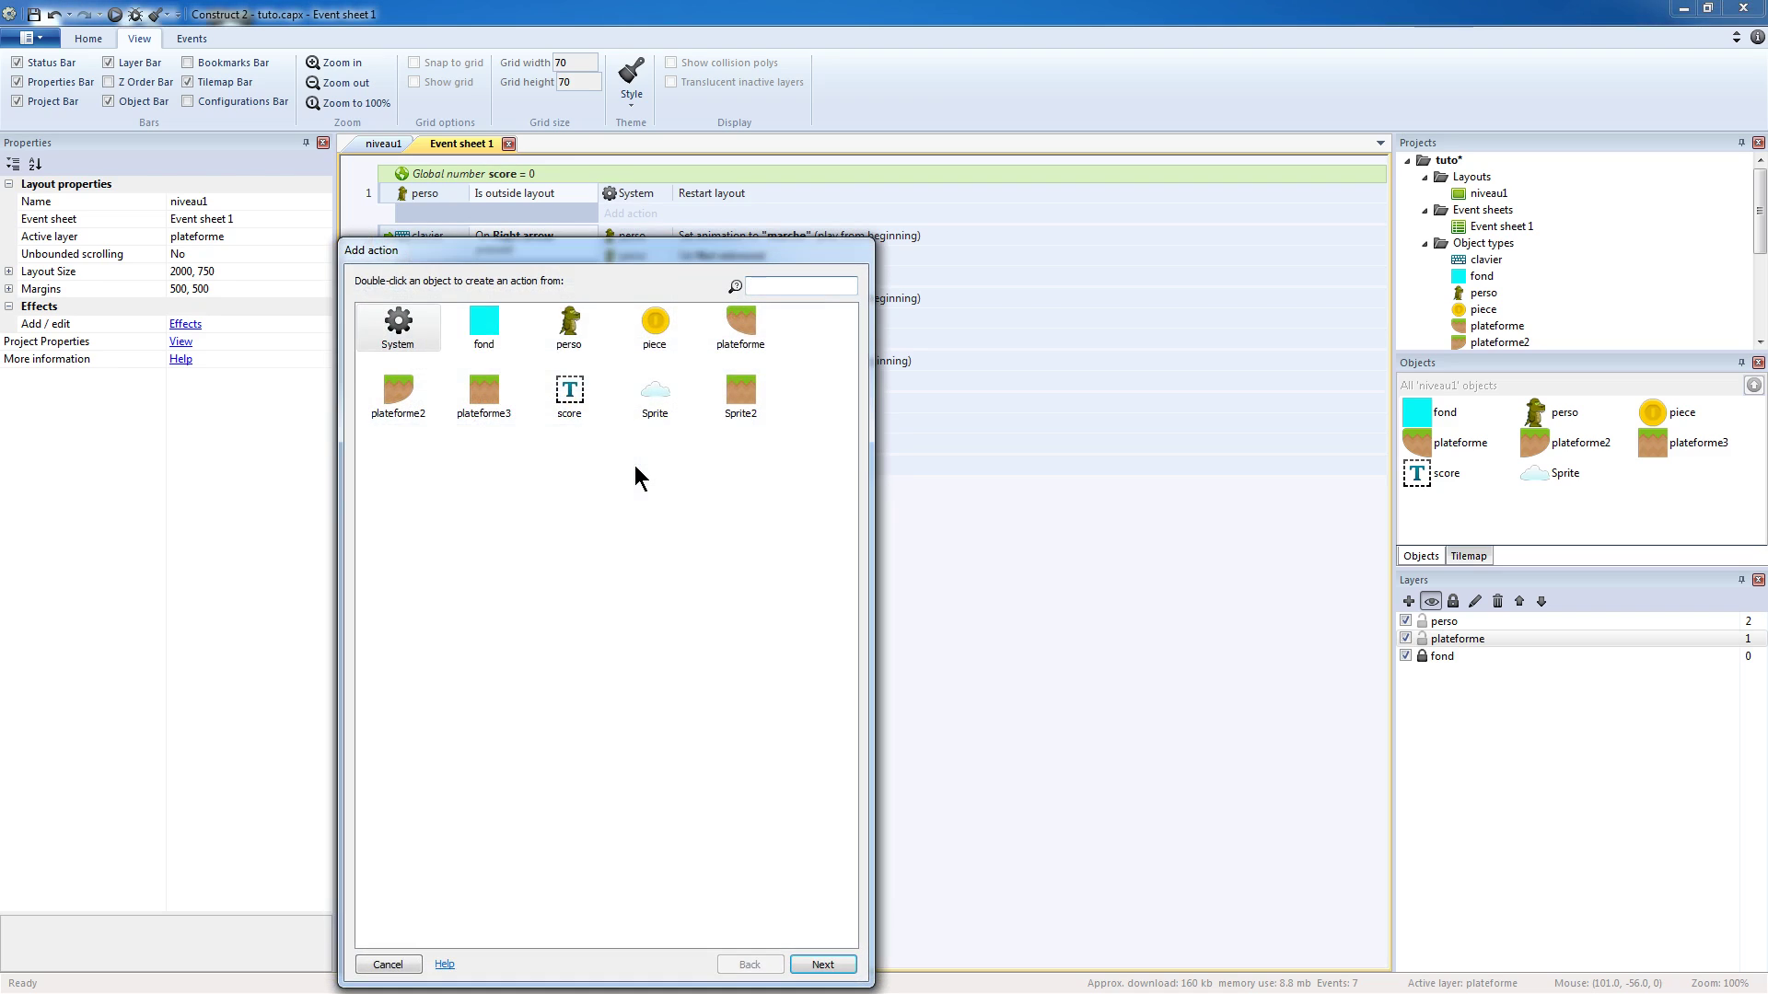
pyautogui.doubleClick(570, 396)
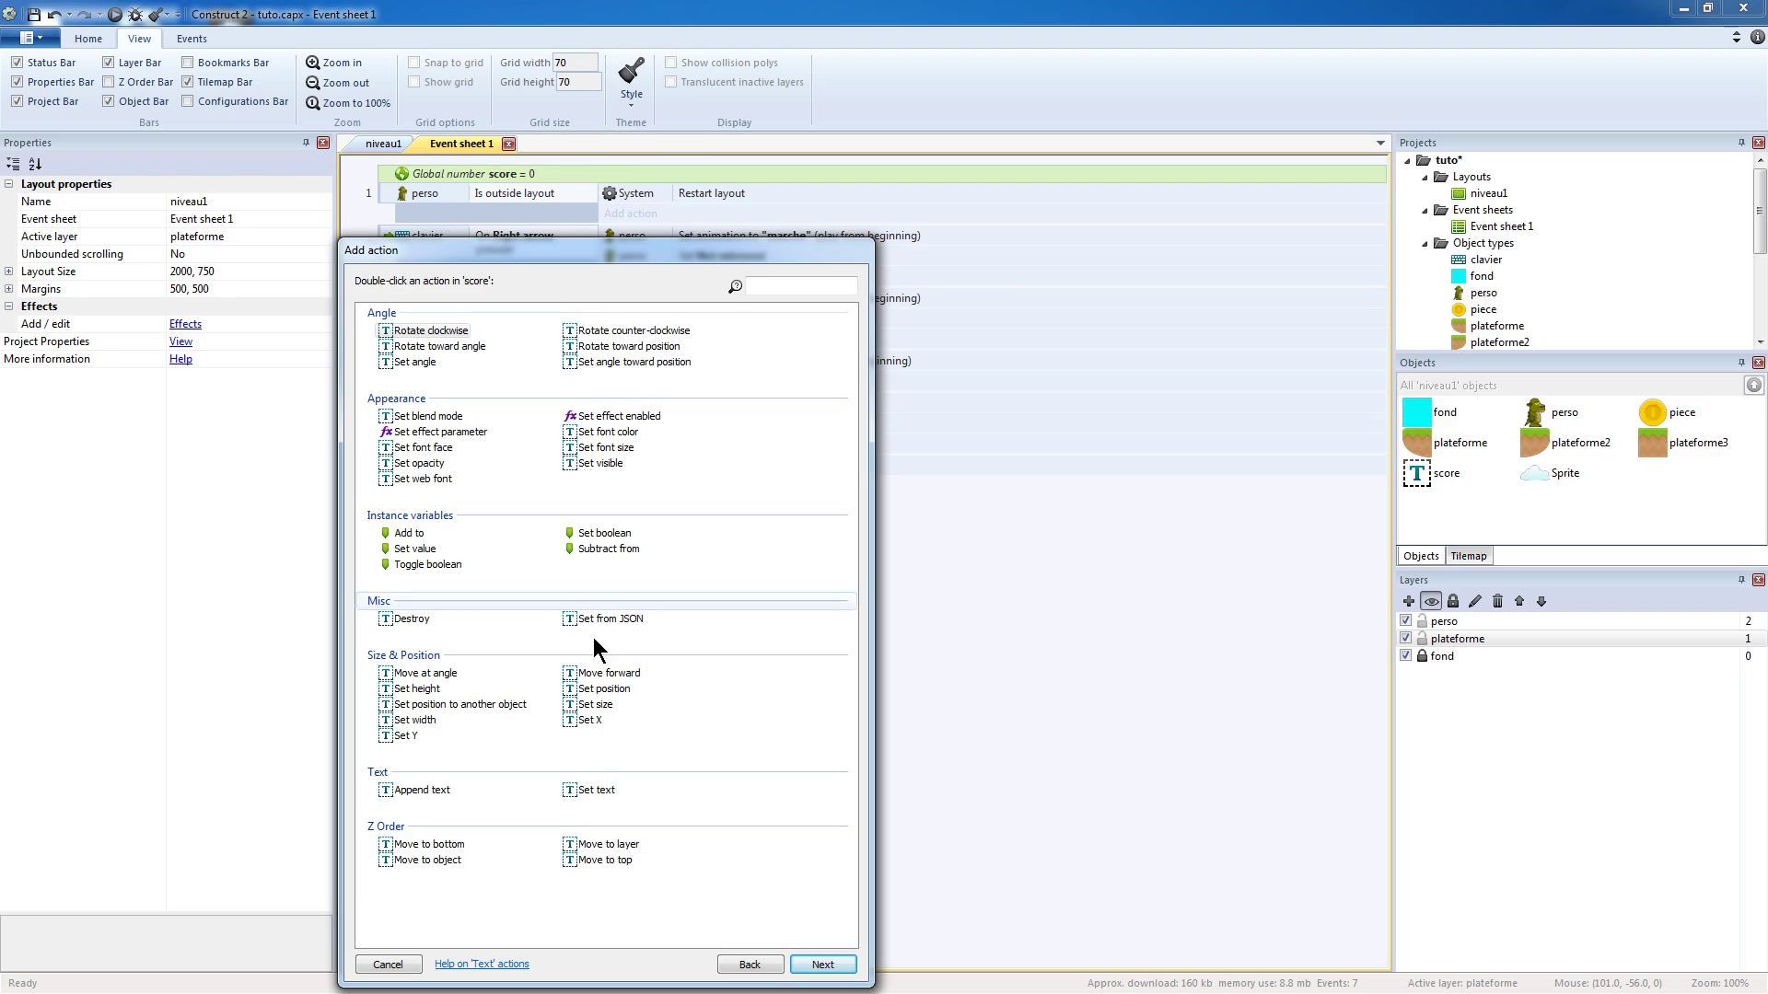
pyautogui.doubleClick(593, 790)
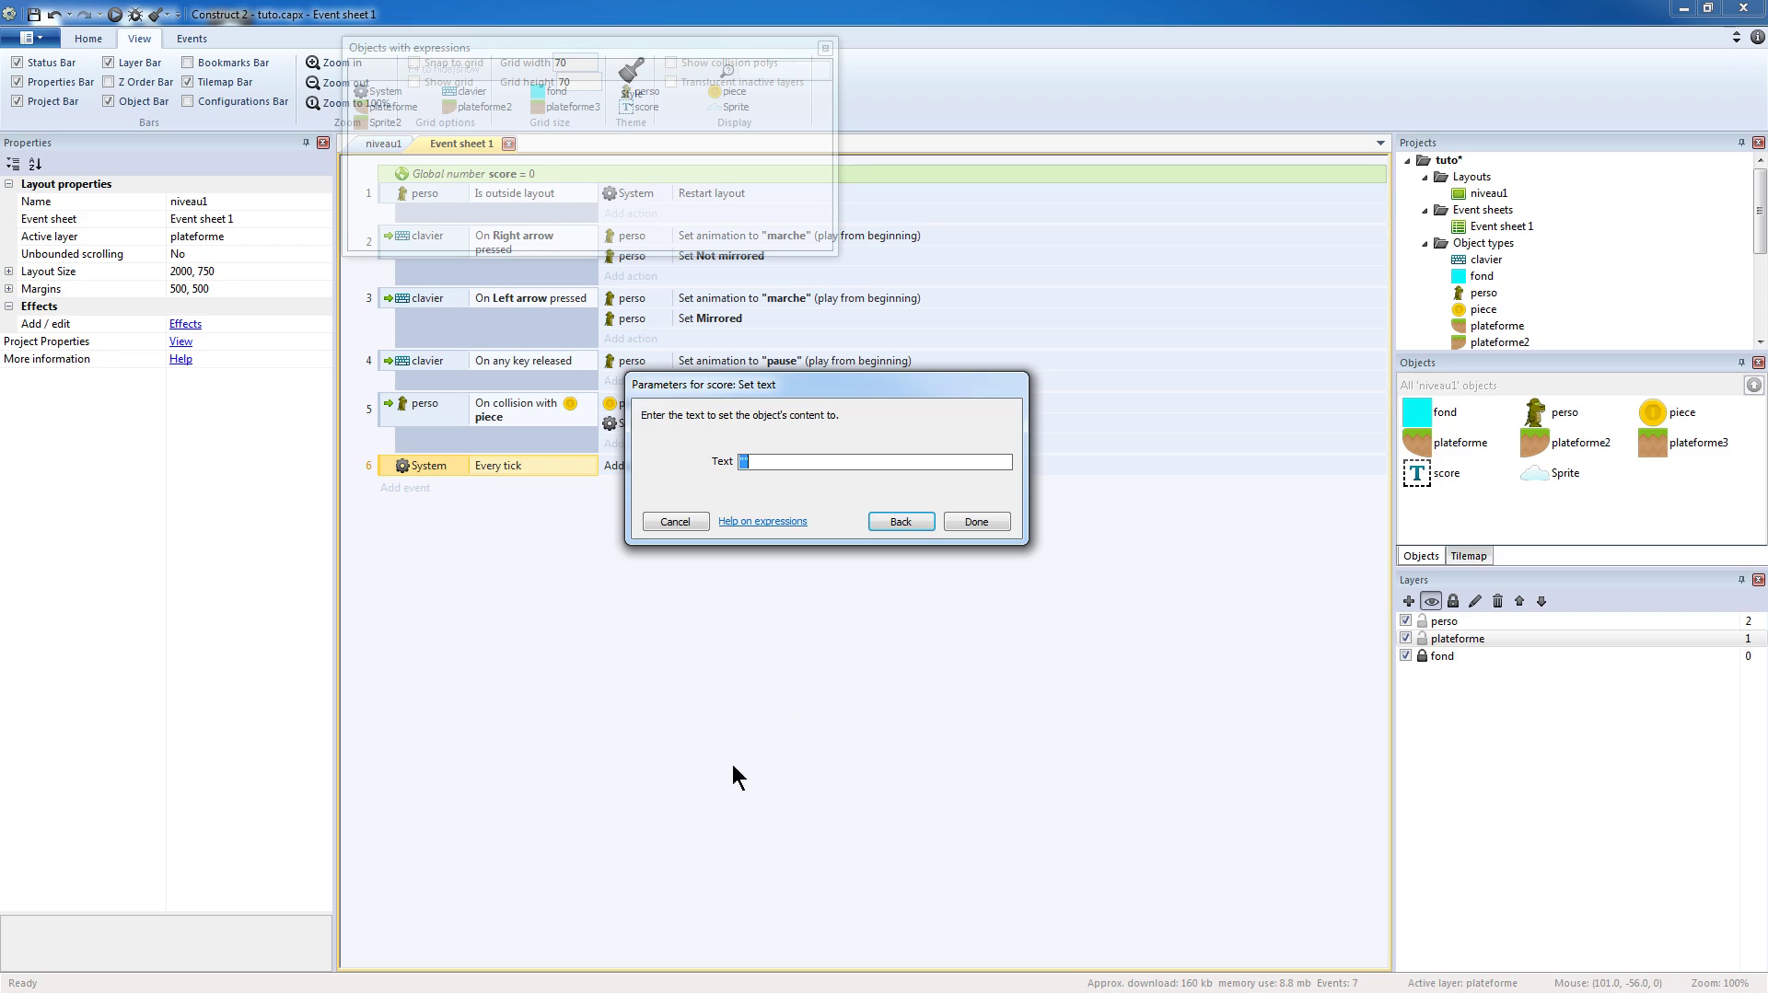
pyautogui.click(744, 461)
pyautogui.write('score :')
pyautogui.write('&')
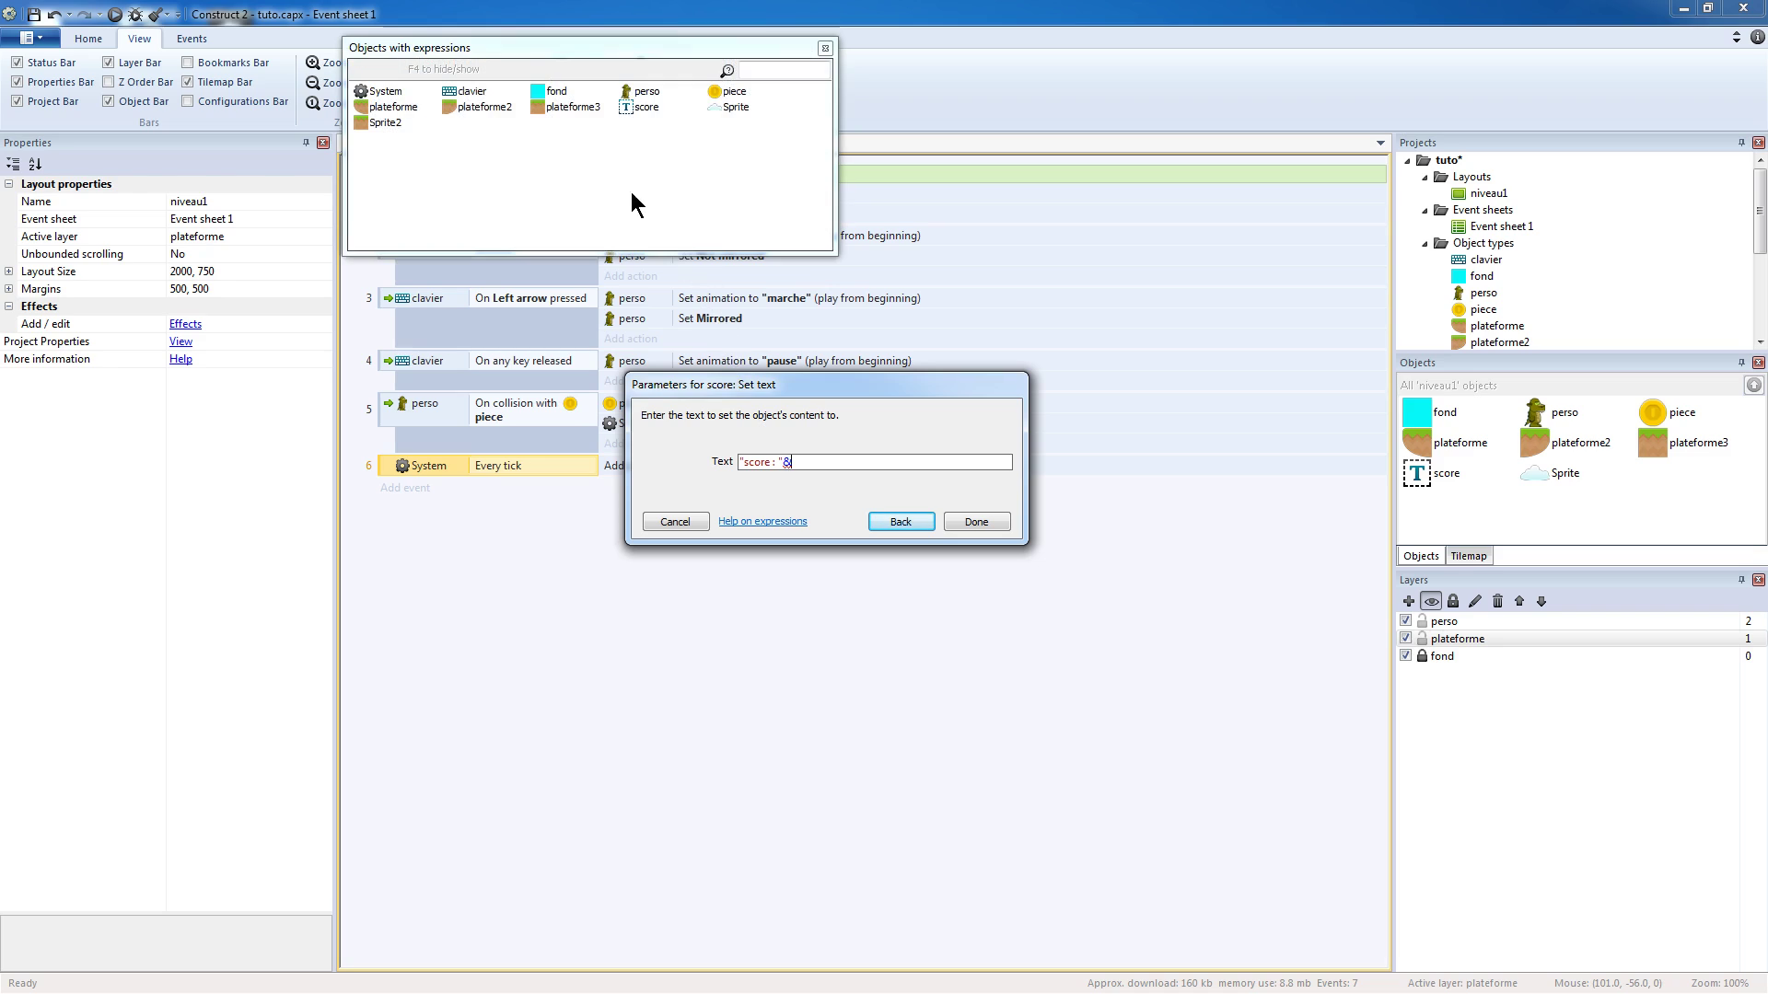
pyautogui.moveTo(430, 48); pyautogui.dragTo(544, 83)
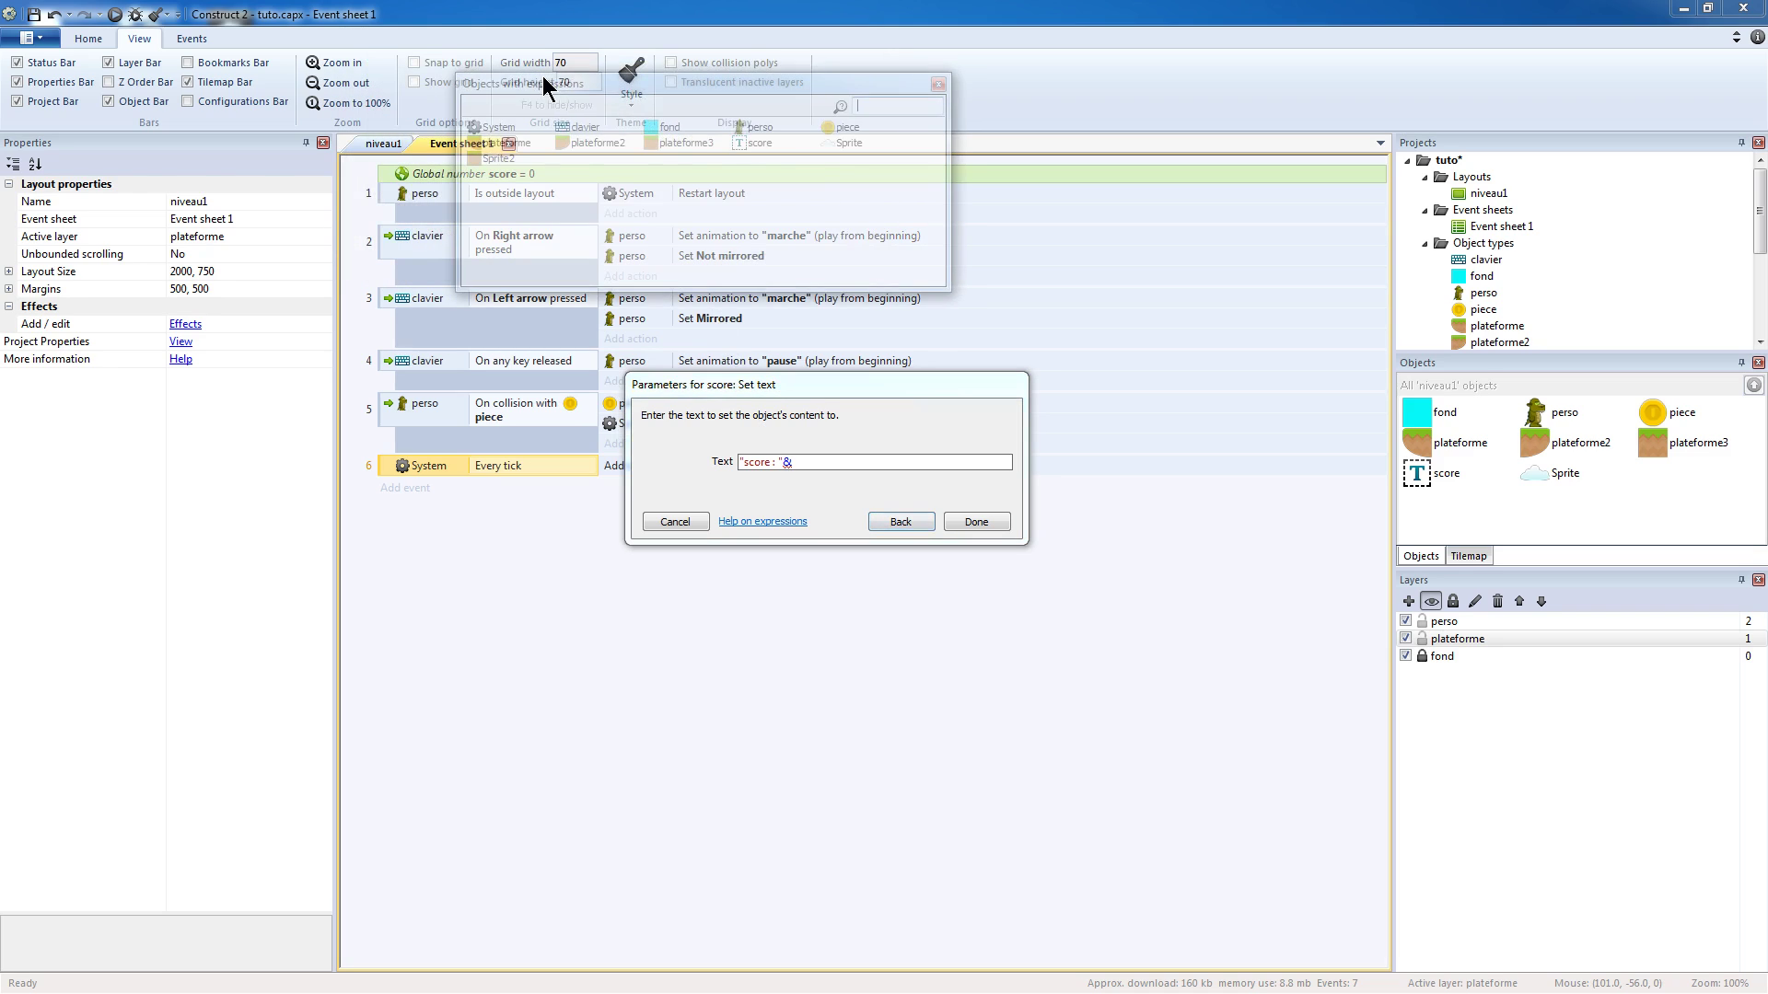
pyautogui.doubleClick(500, 130)
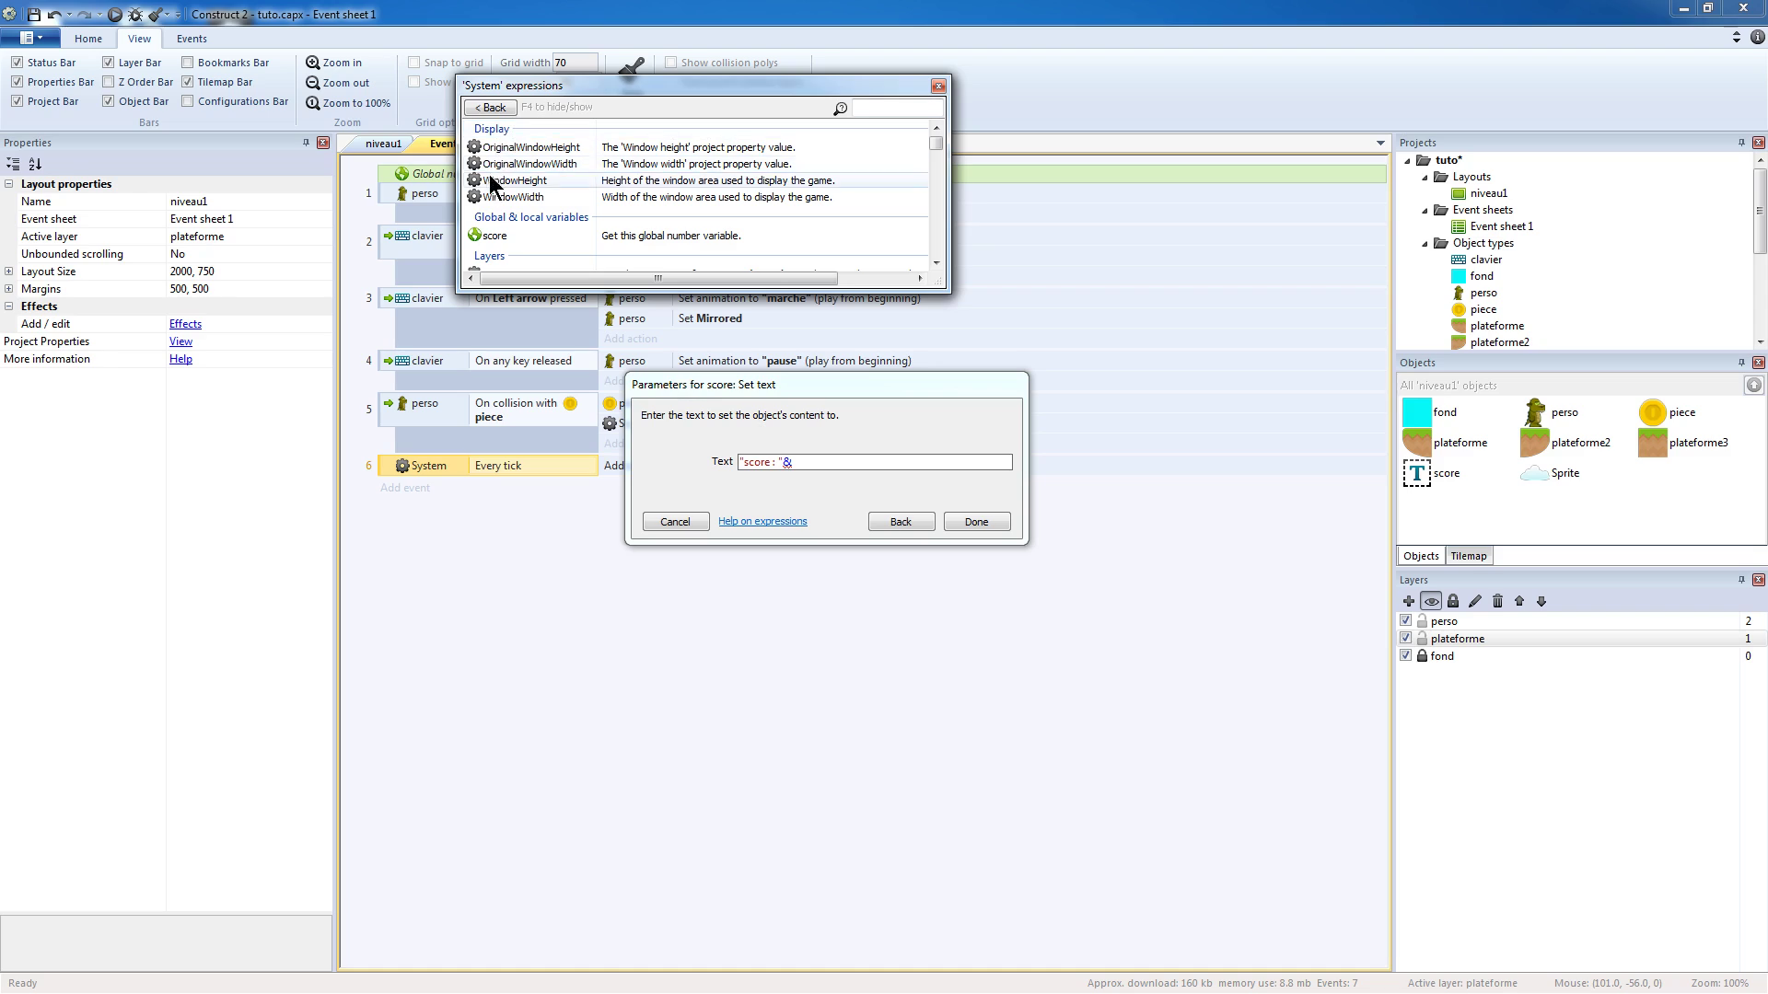
pyautogui.click(489, 237)
pyautogui.doubleClick(489, 236)
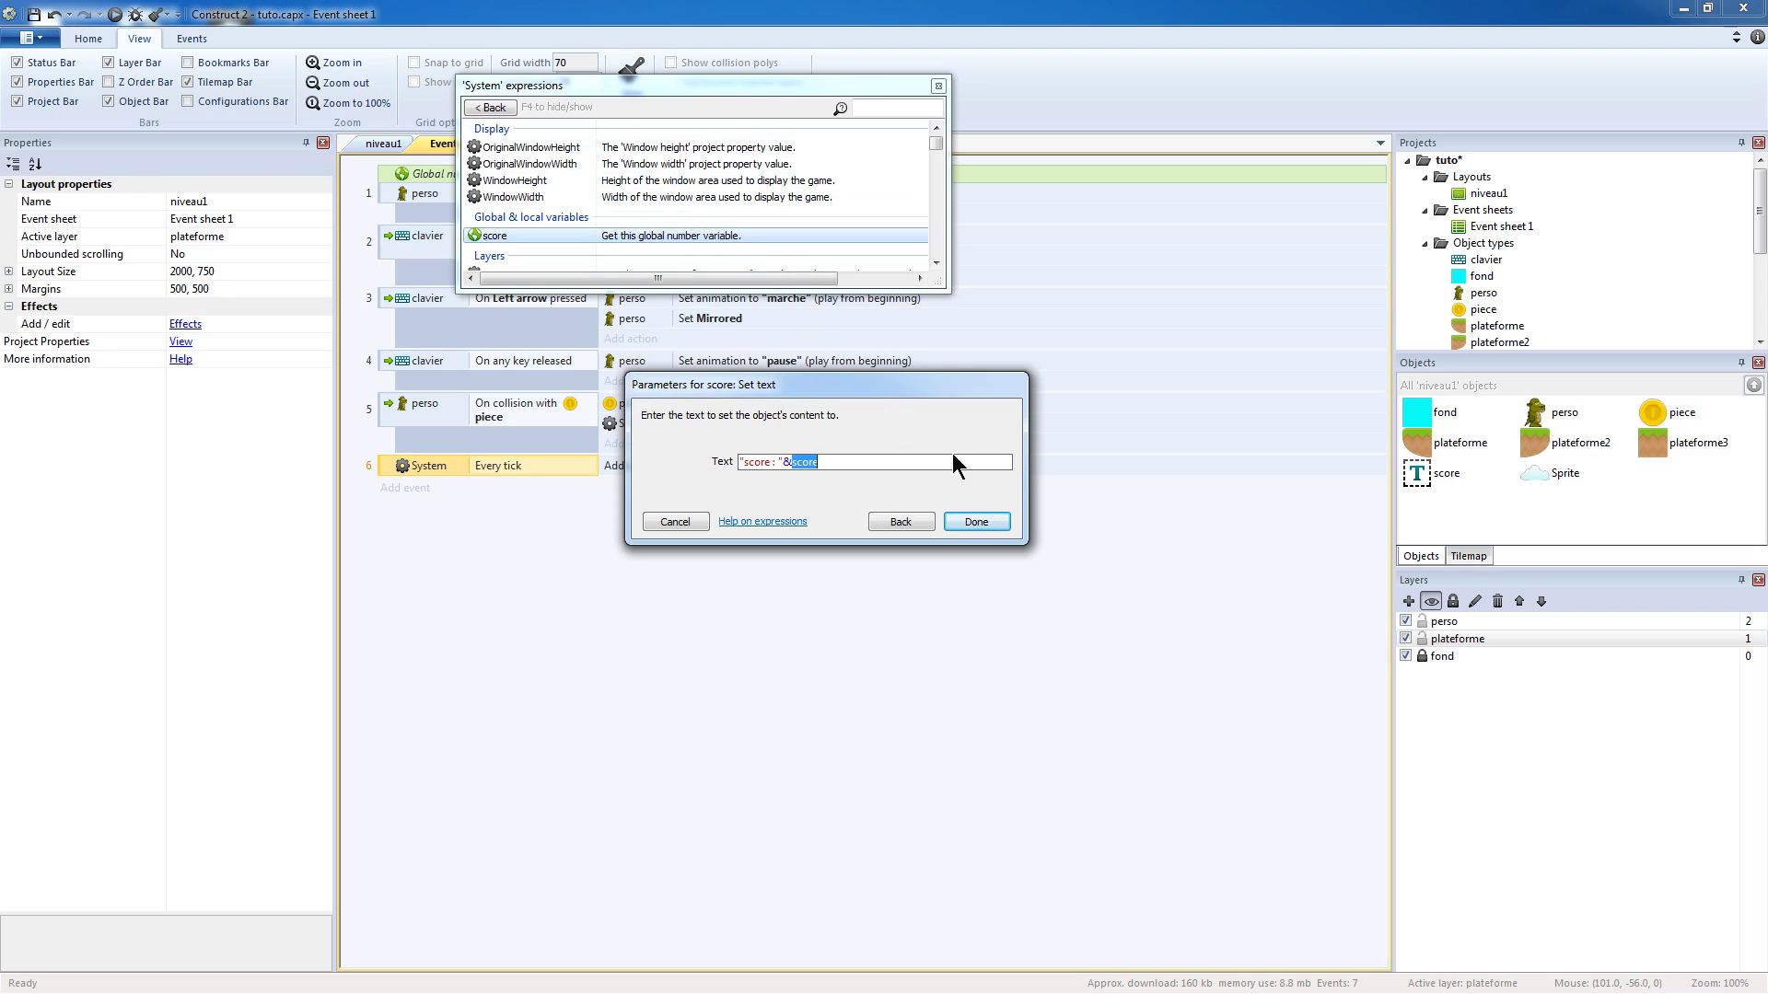
pyautogui.click(977, 522)
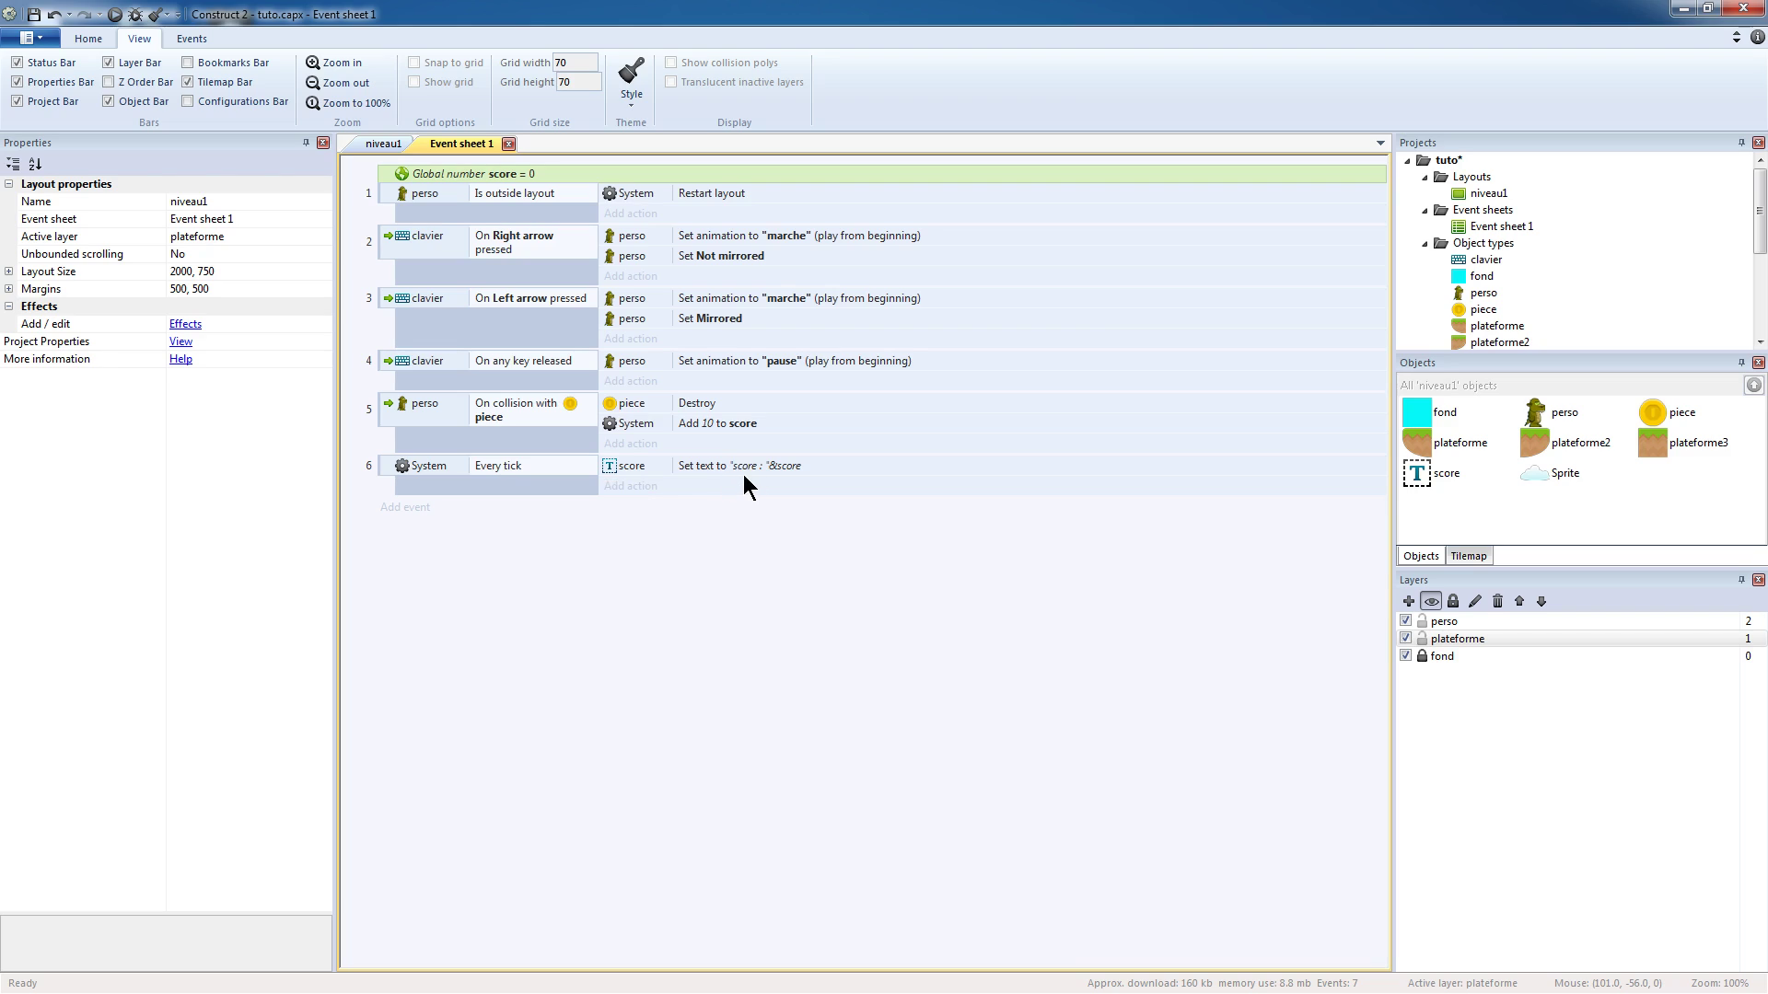
# - Preview the layout in the browser and move the character through coins on both platforms to check the score display
pyautogui.click(114, 16)
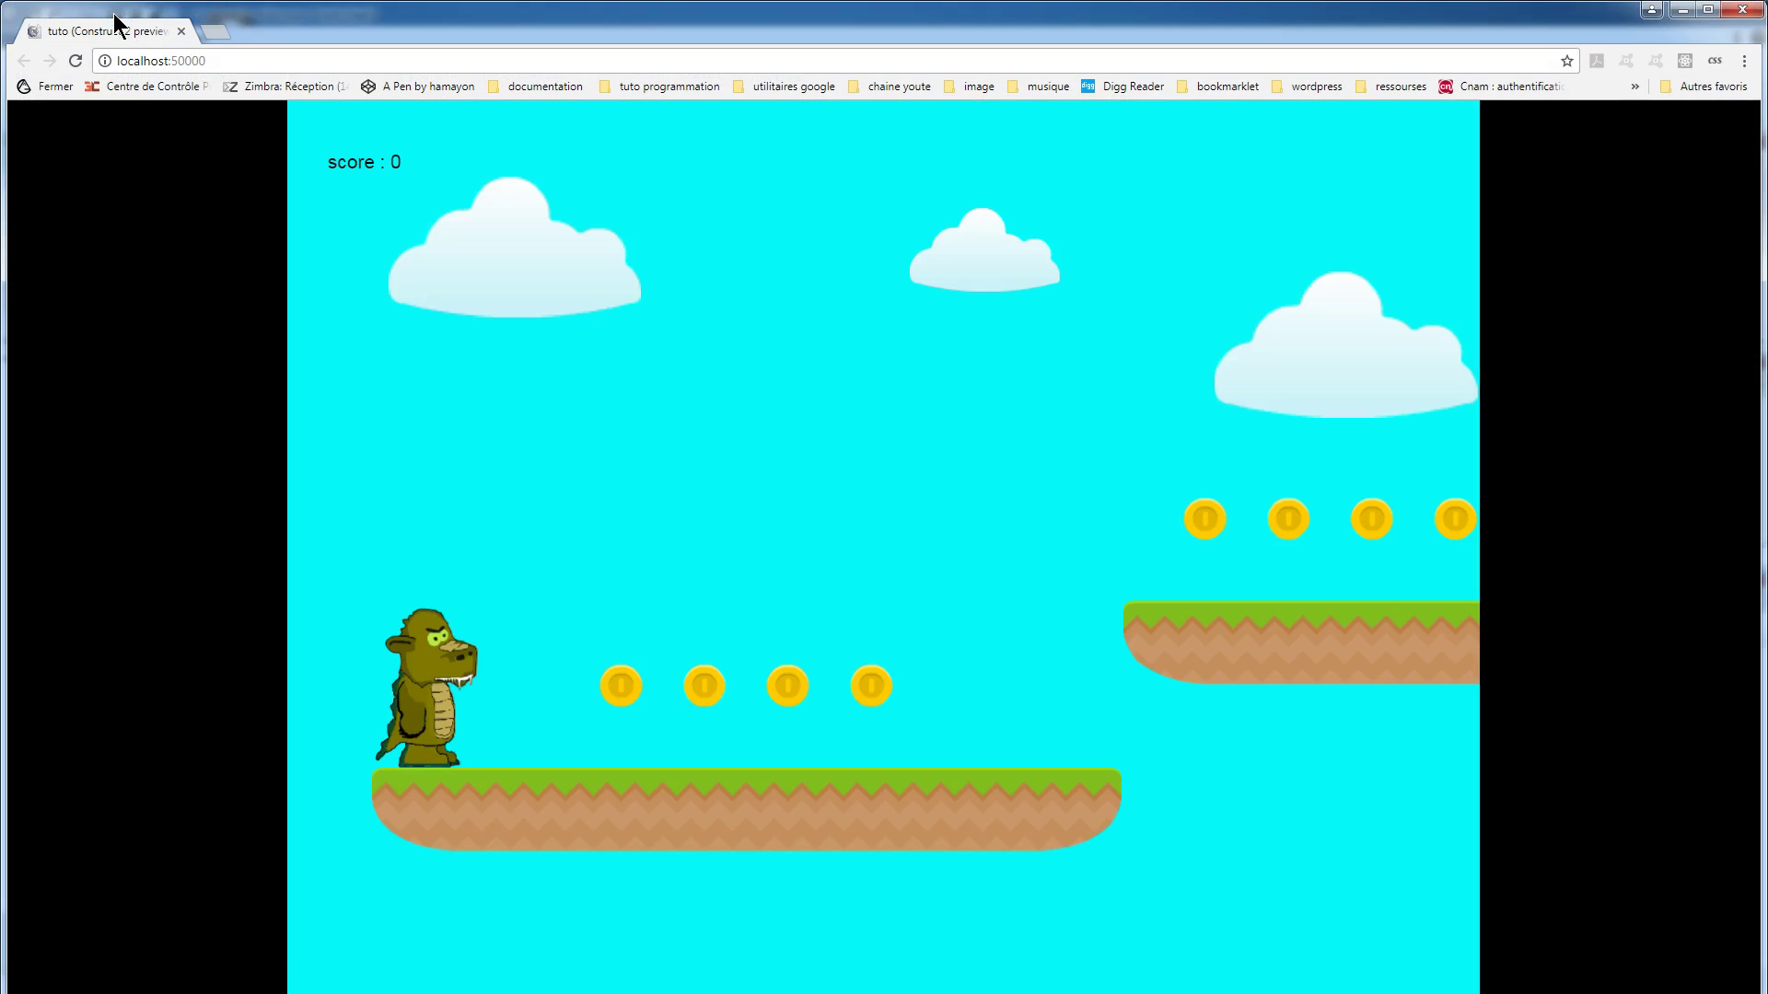
pyautogui.press('Right')
pyautogui.press('Left')
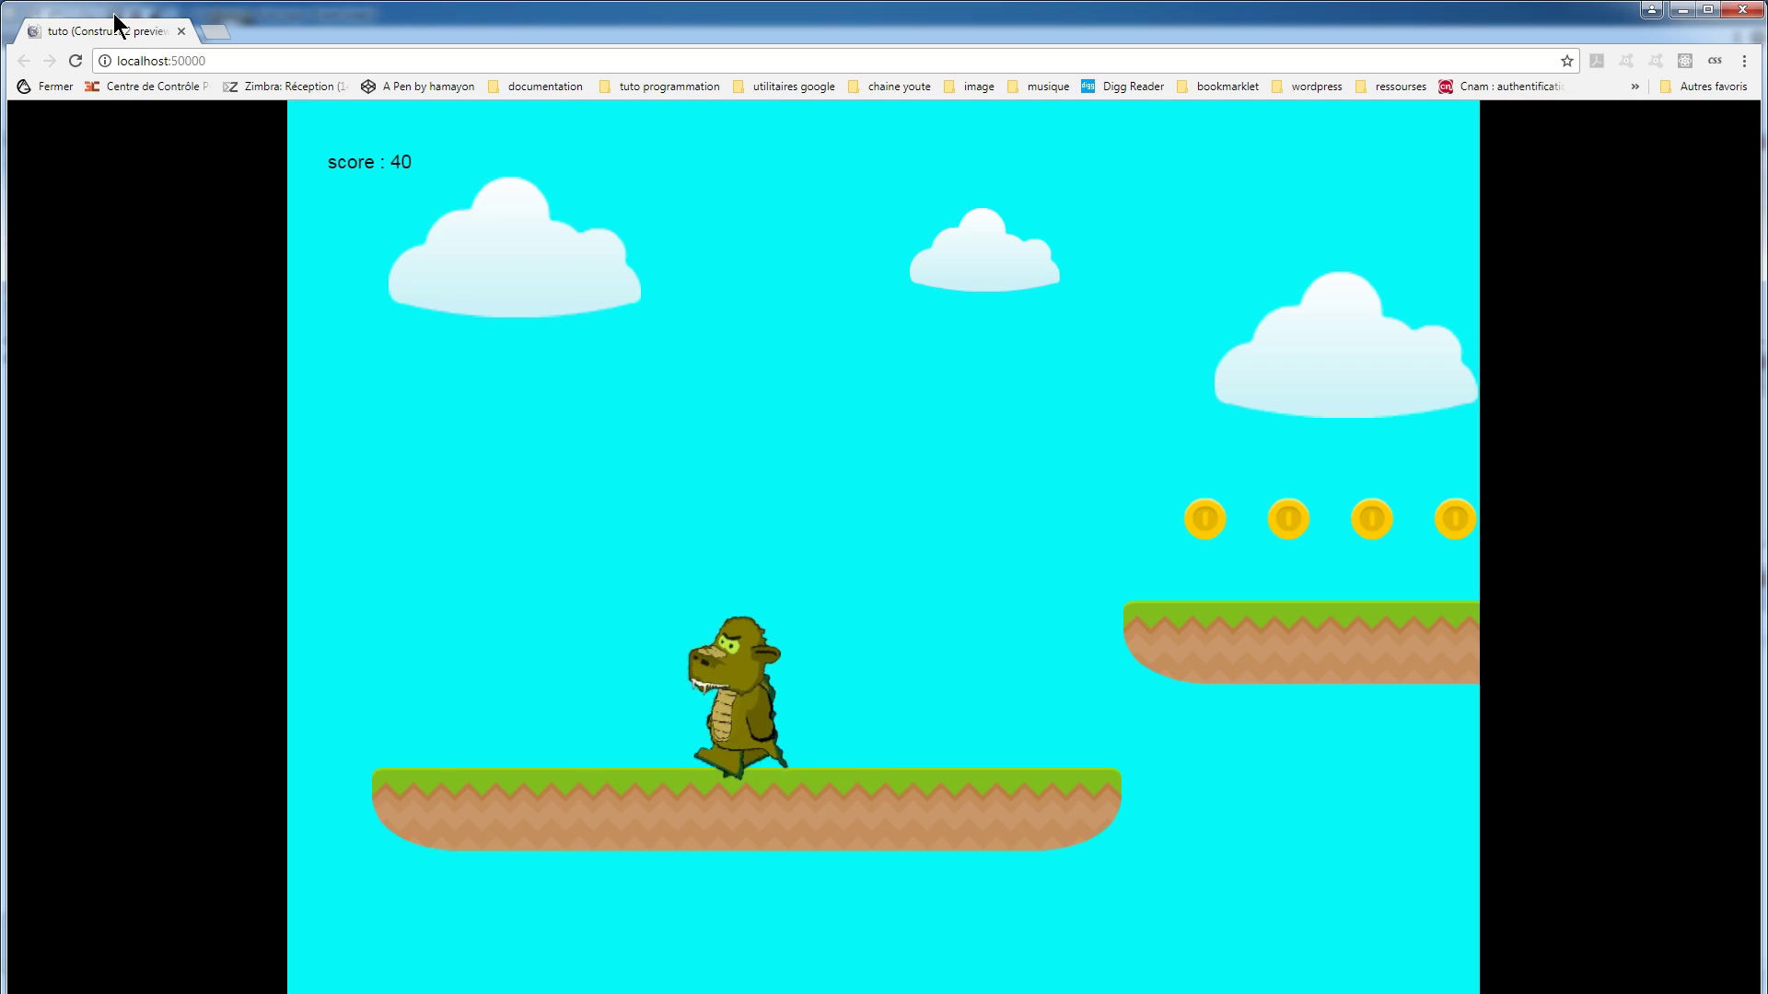
pyautogui.press('Right')
pyautogui.press('Up')
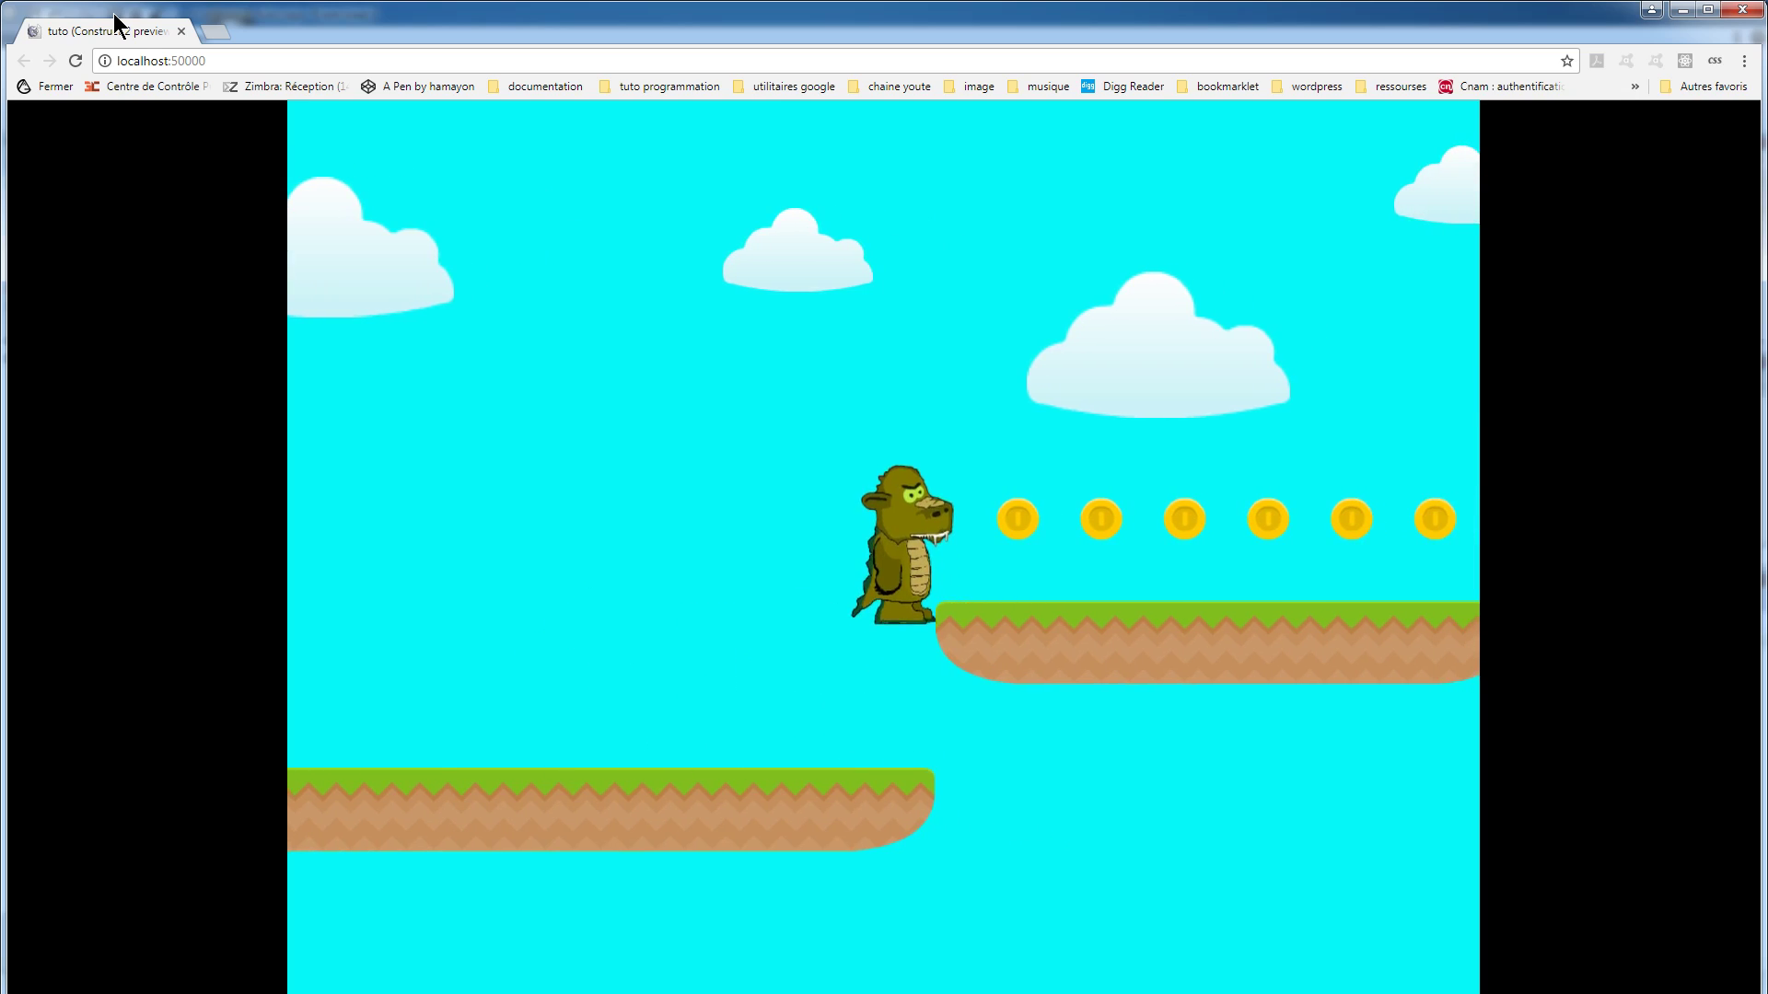
pyautogui.press('Up')
pyautogui.press('Right')
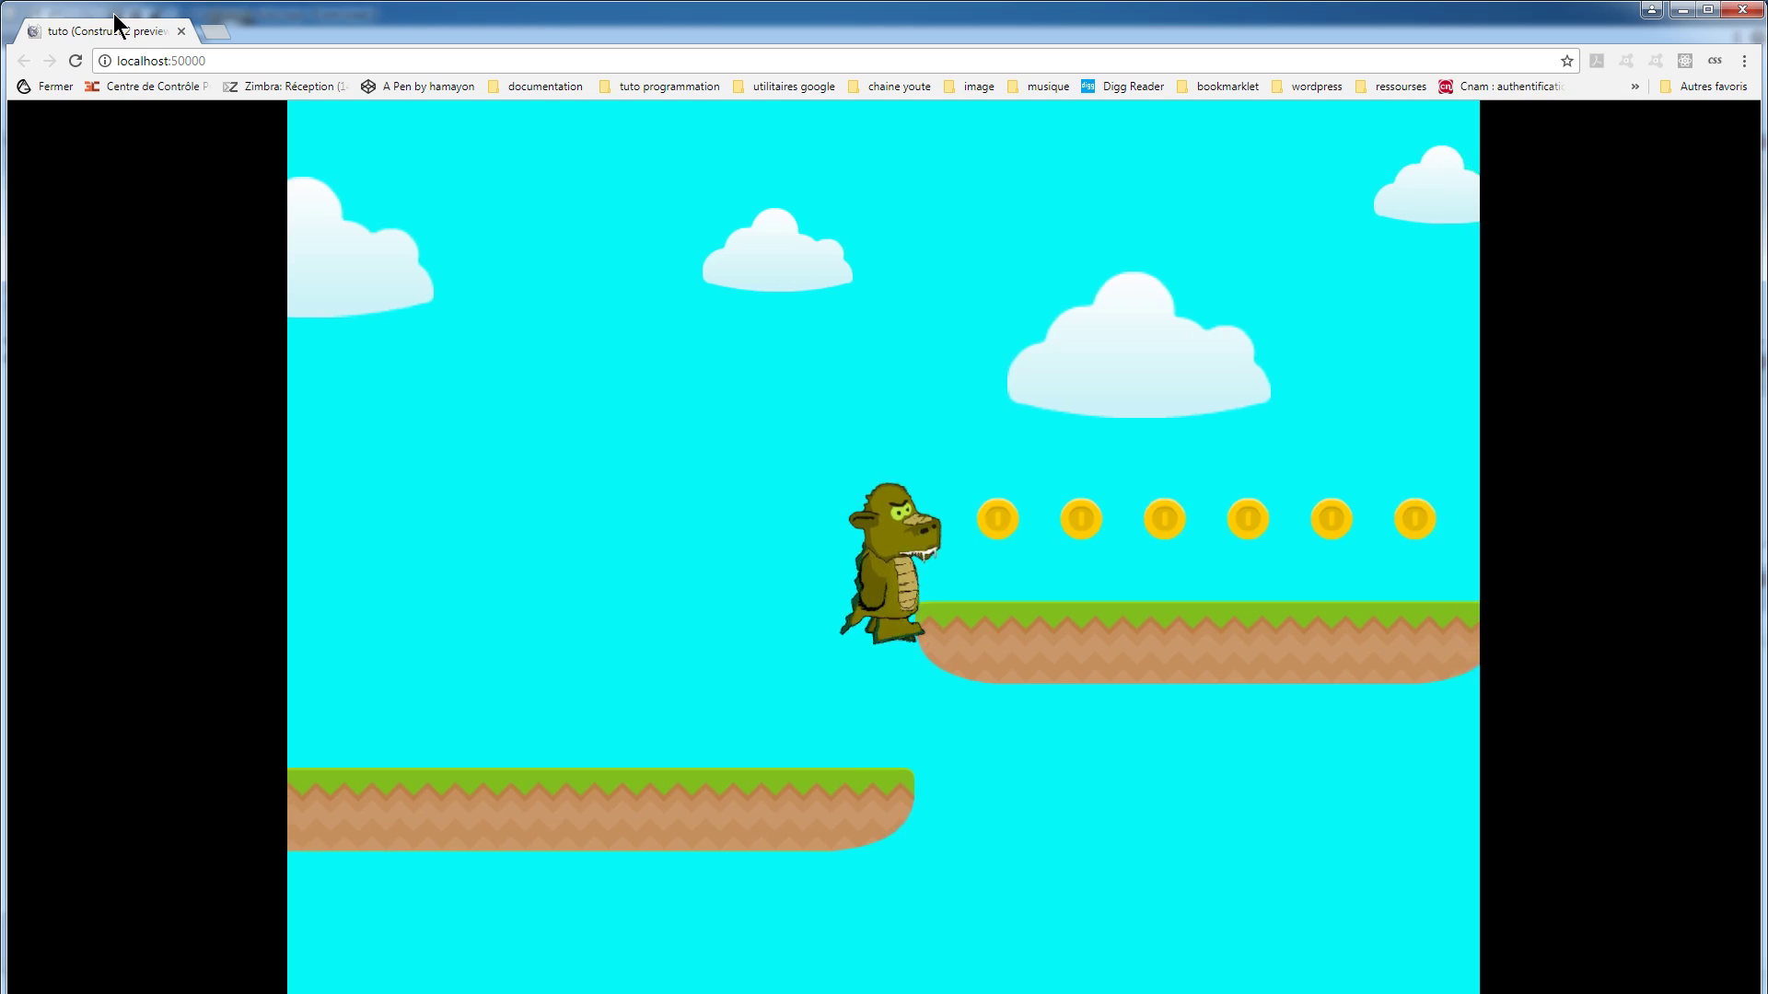
pyautogui.press('Up')
pyautogui.press('Right')
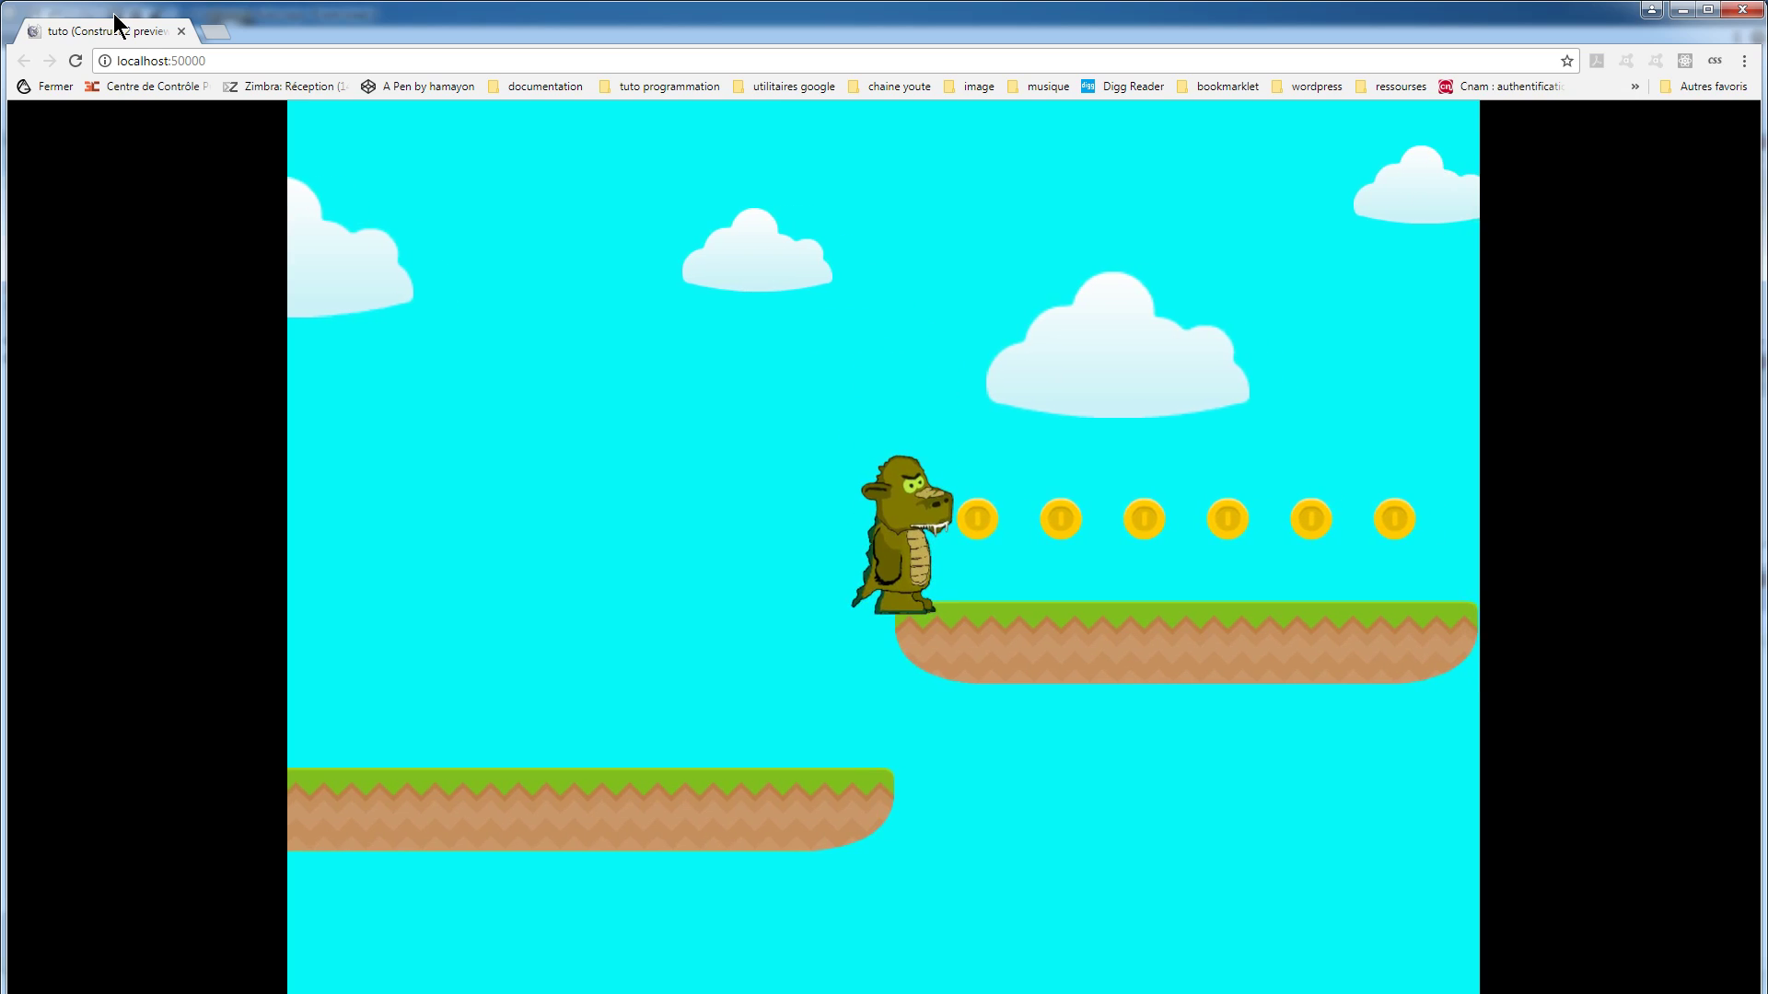
pyautogui.press('Right')
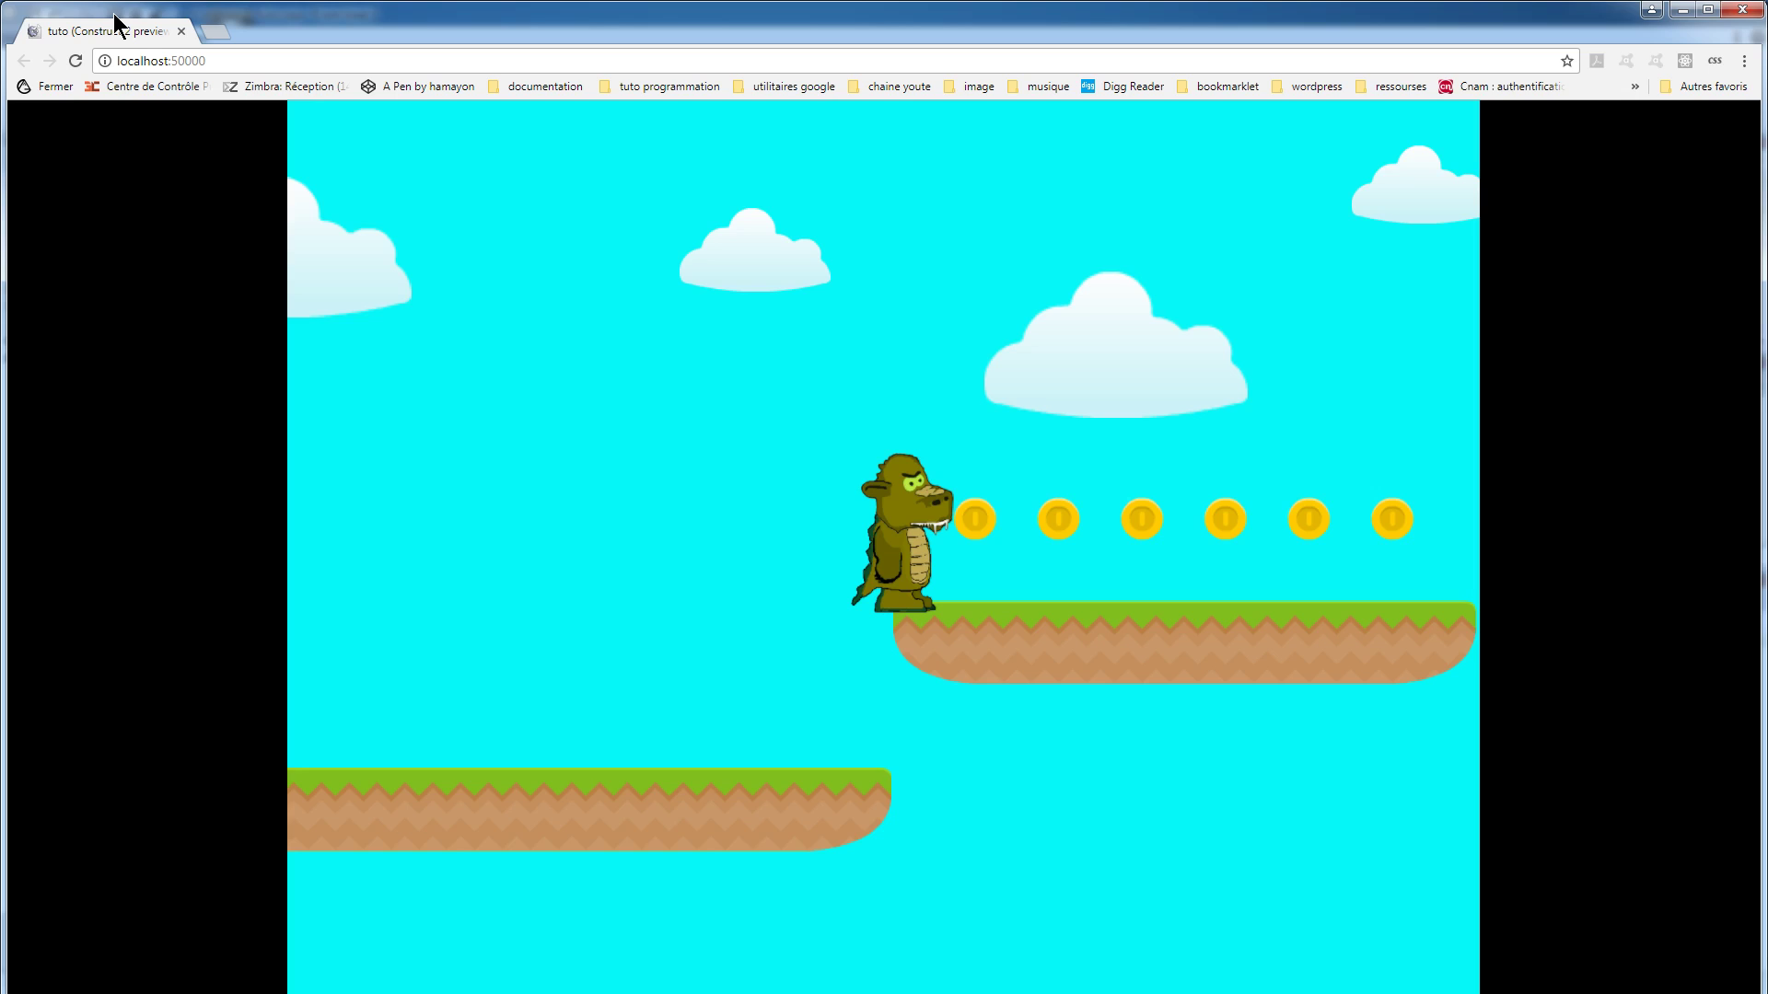
pyautogui.press('Right')
pyautogui.press('Left')
pyautogui.press('Left')
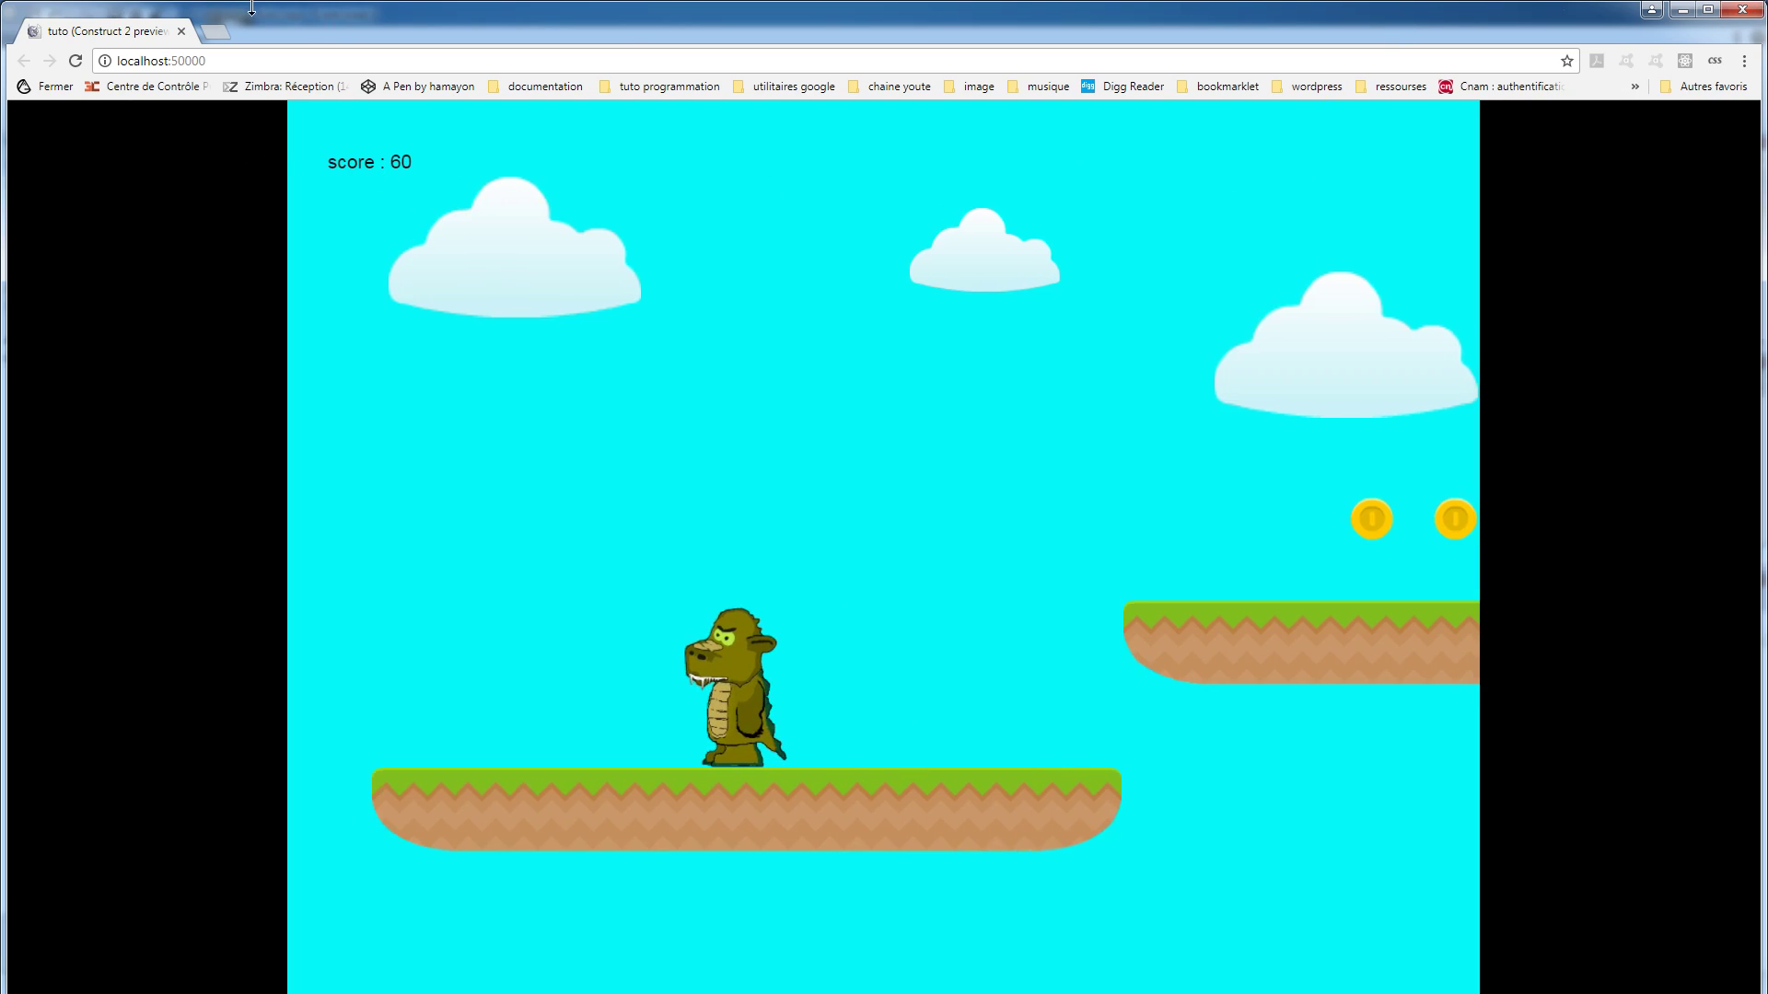
# - Close the preview, return to the niveau1 layout and add the Anchor behavior to the score text object
pyautogui.click(1742, 8)
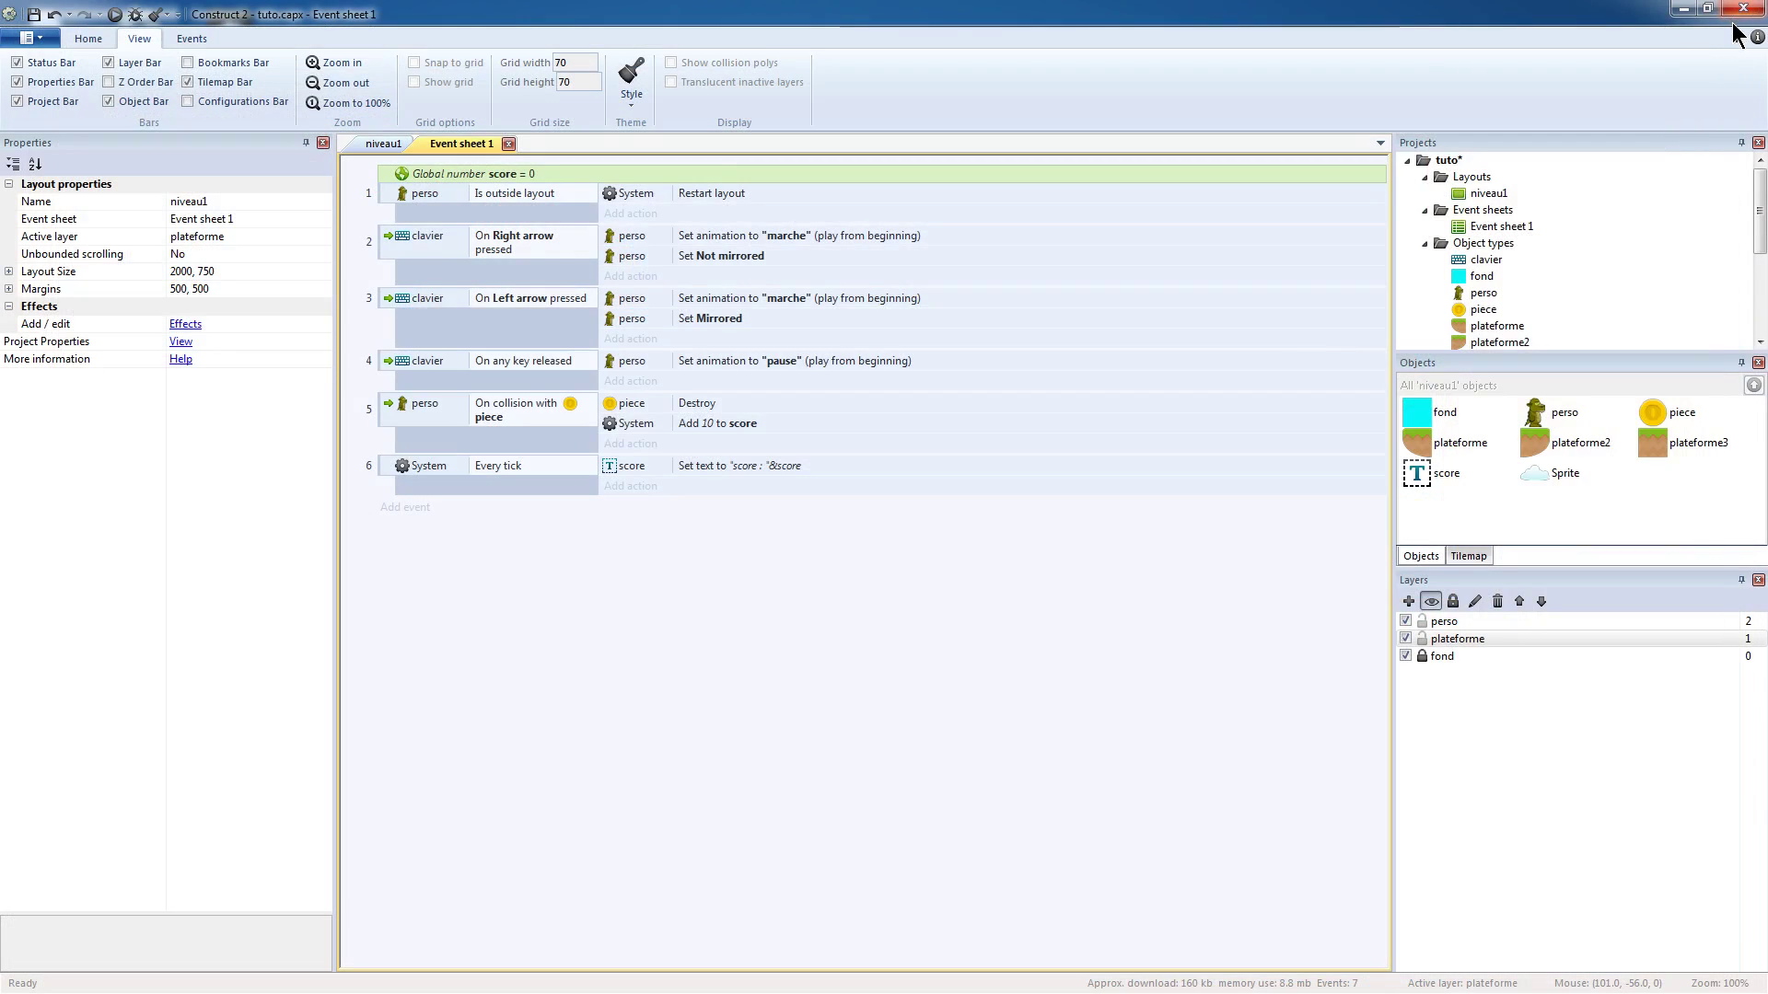
pyautogui.click(370, 145)
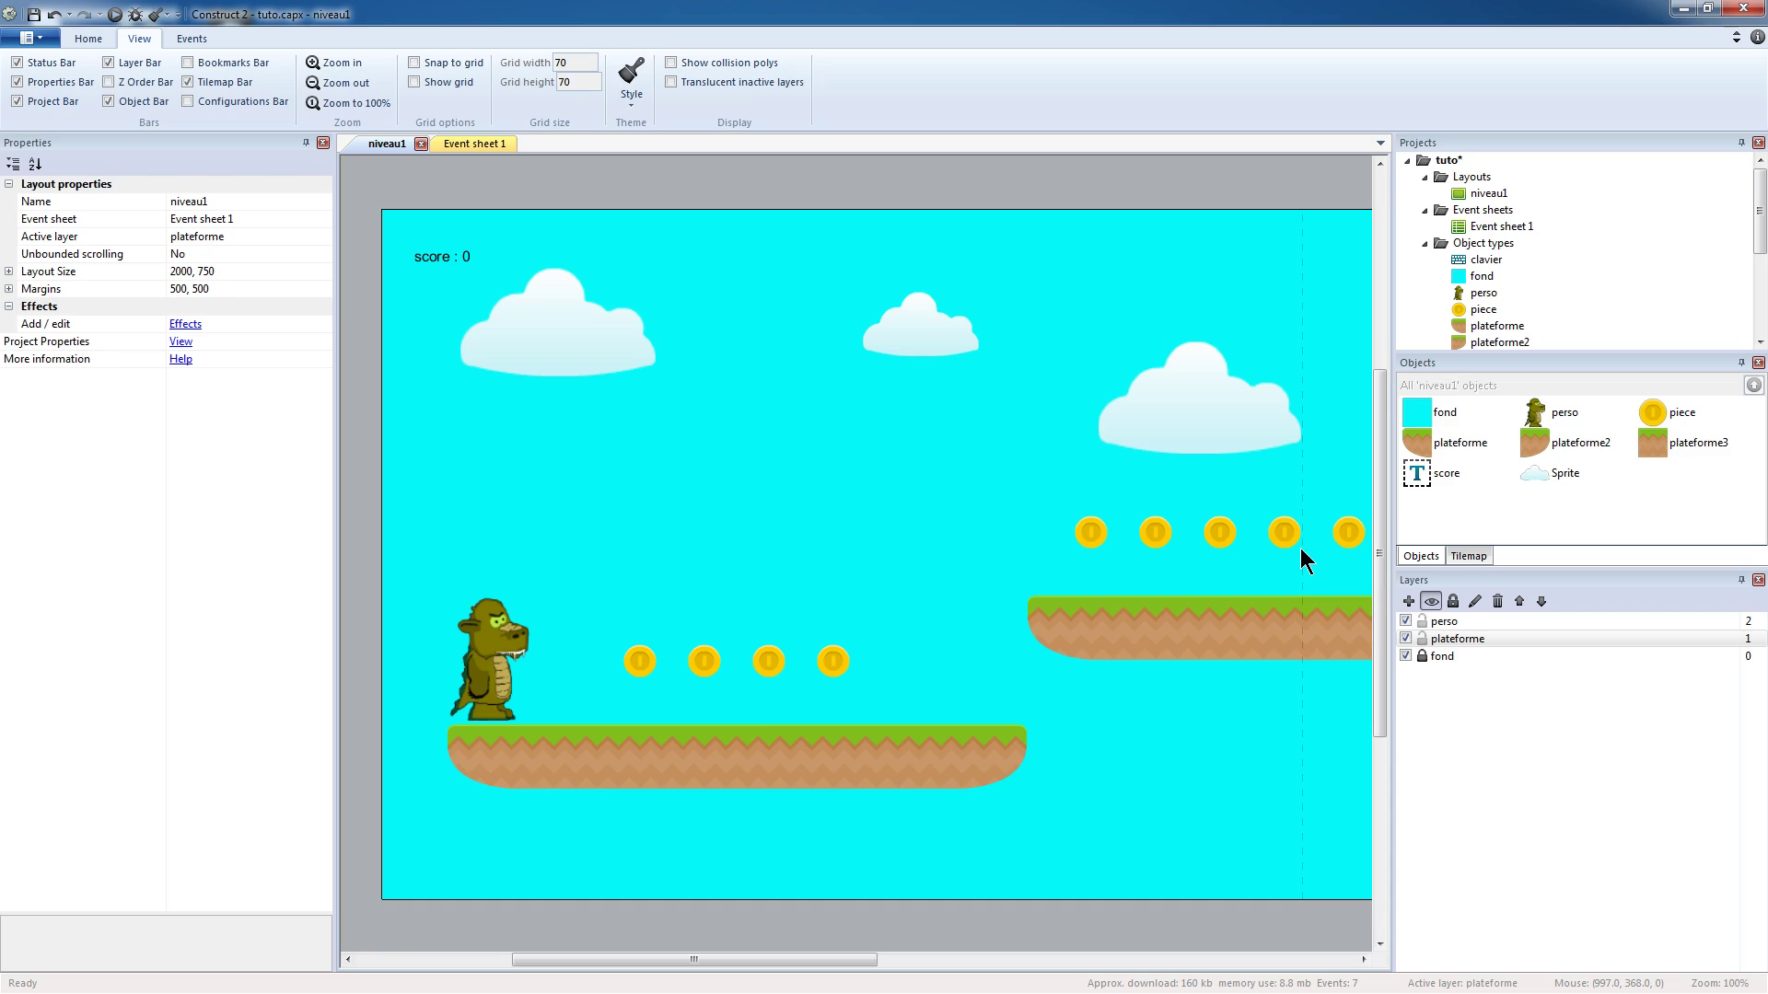
pyautogui.click(440, 260)
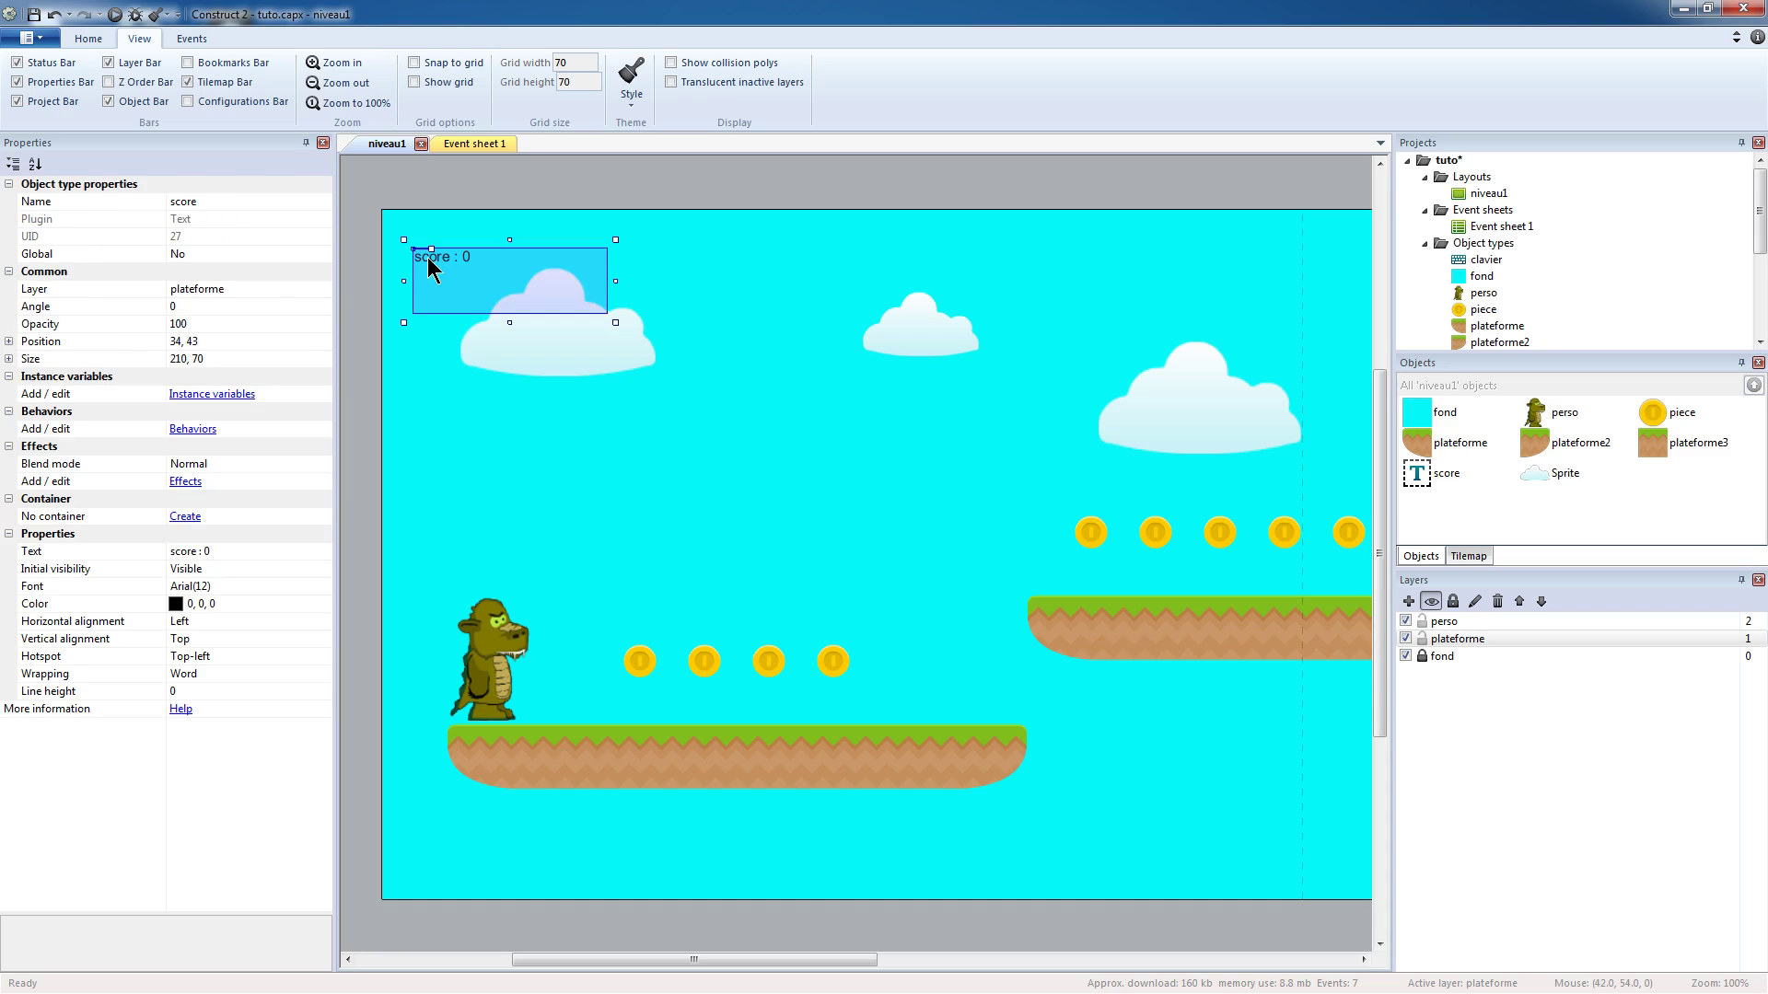
pyautogui.click(199, 431)
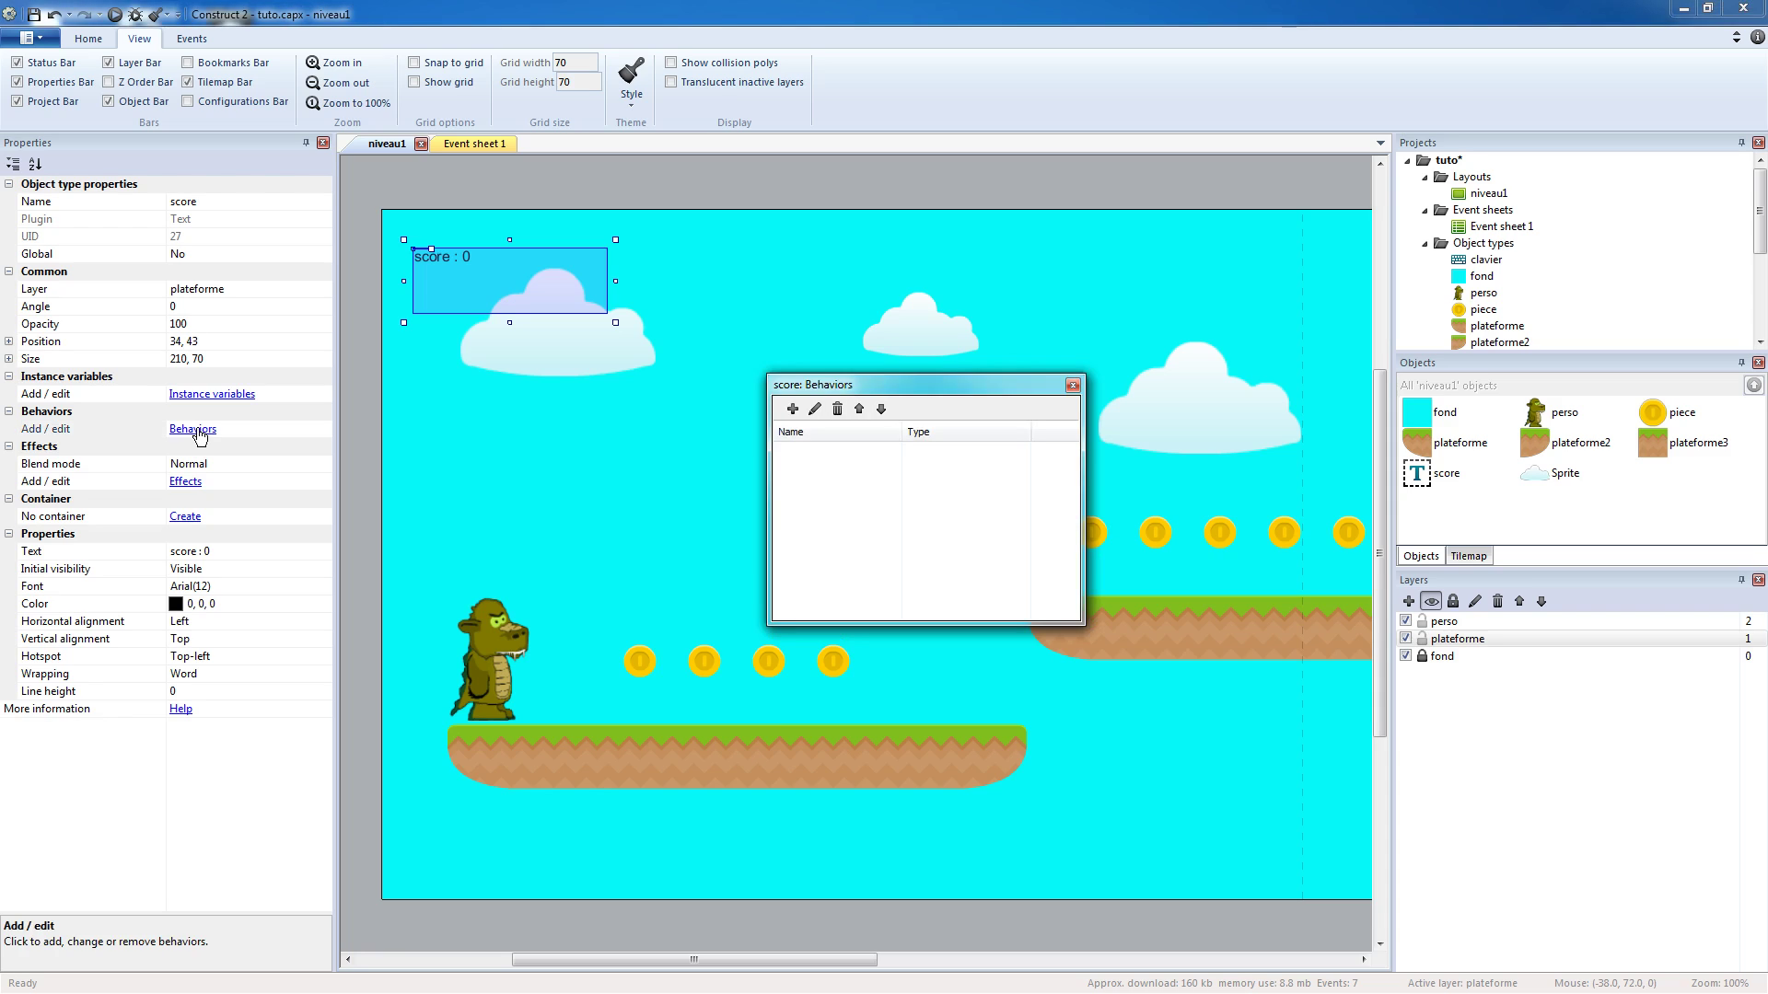
pyautogui.click(792, 409)
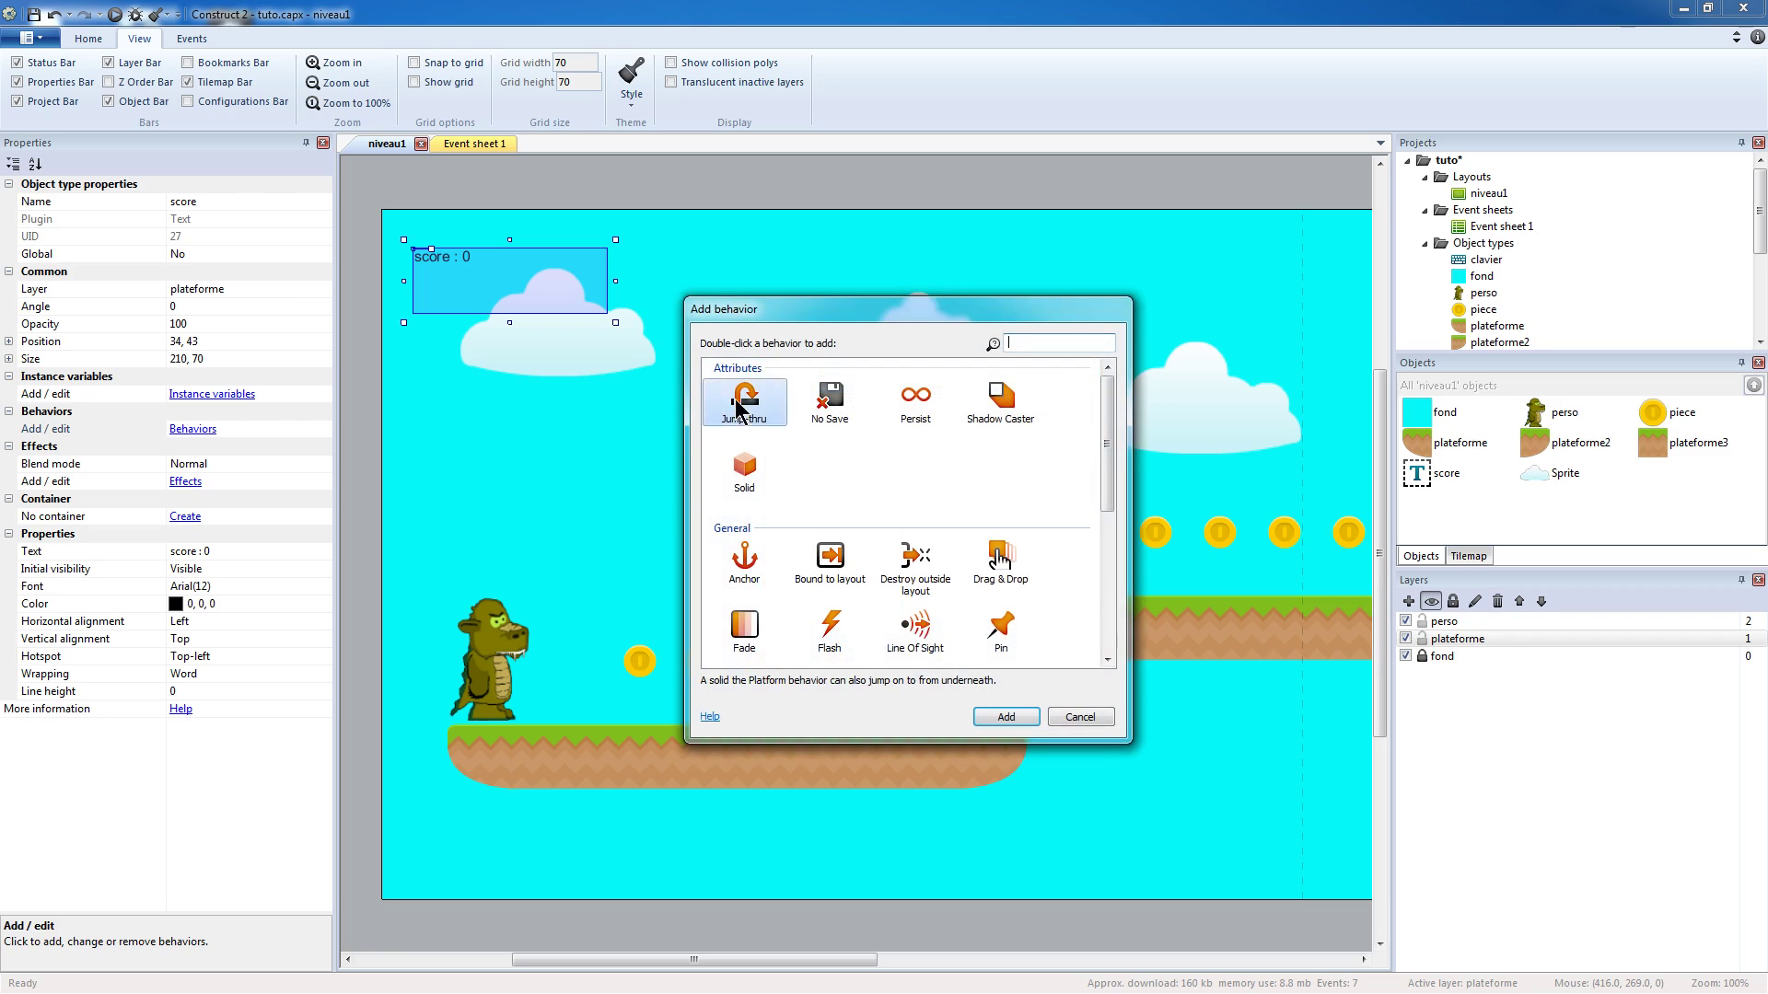
pyautogui.click(746, 562)
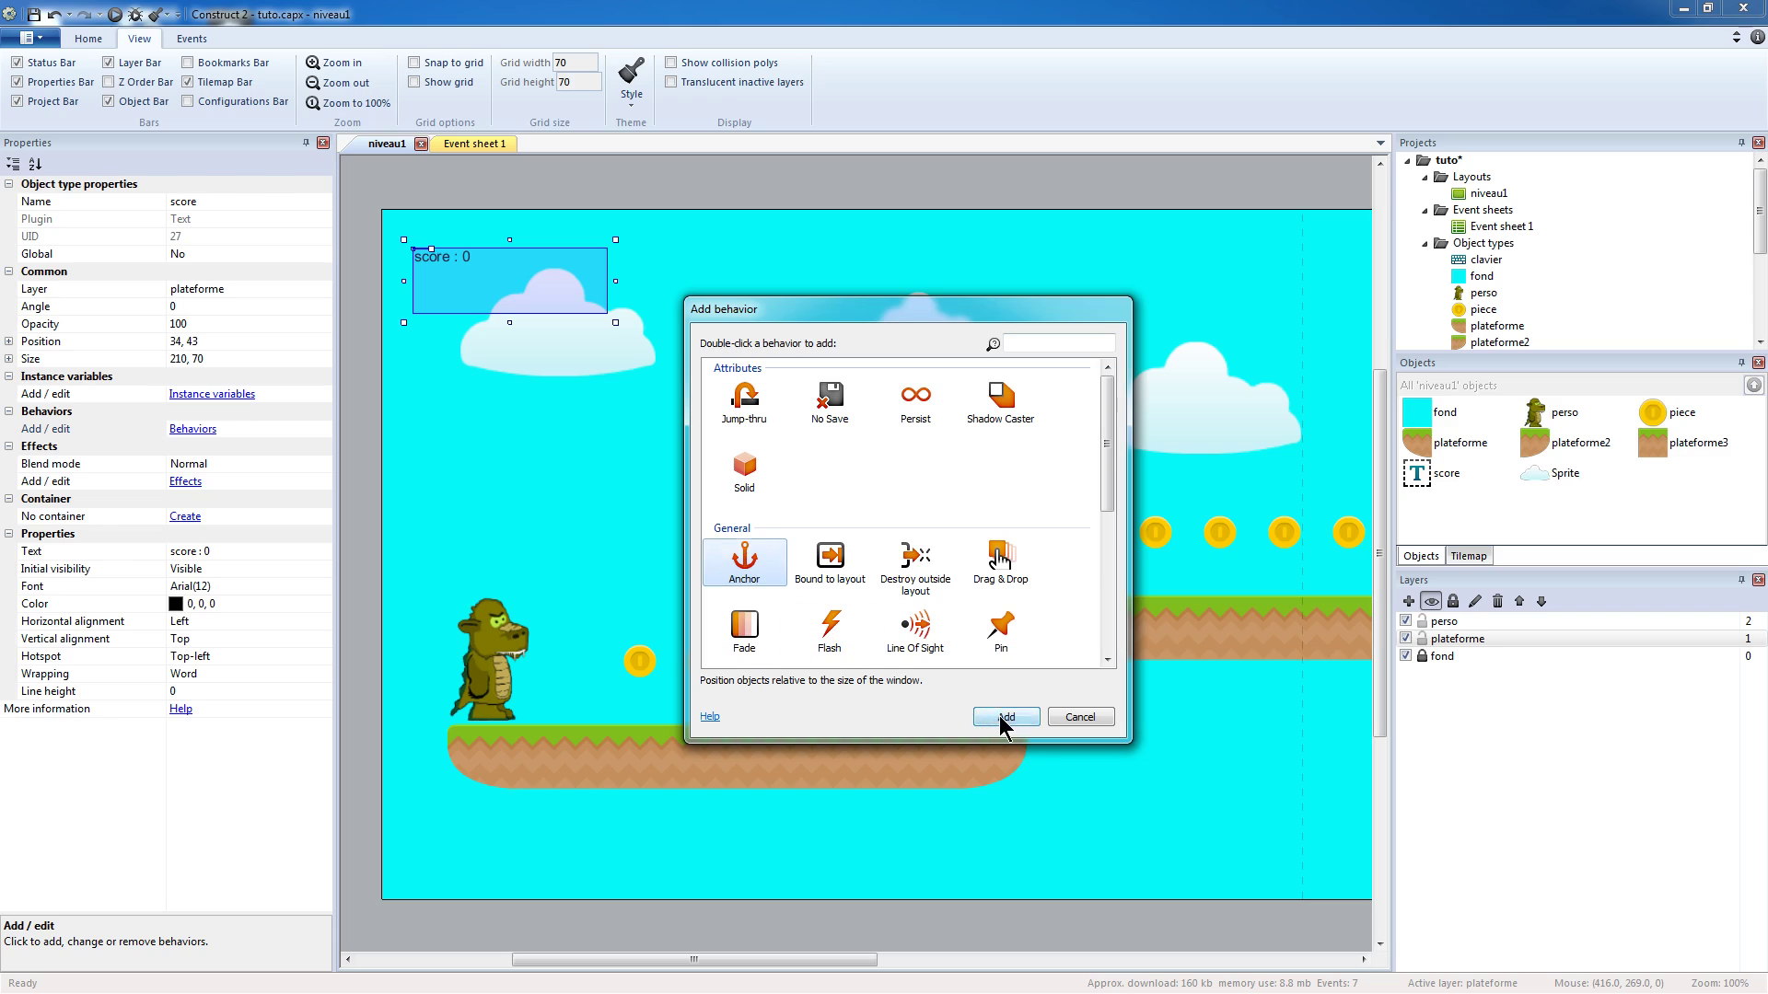
pyautogui.click(1006, 718)
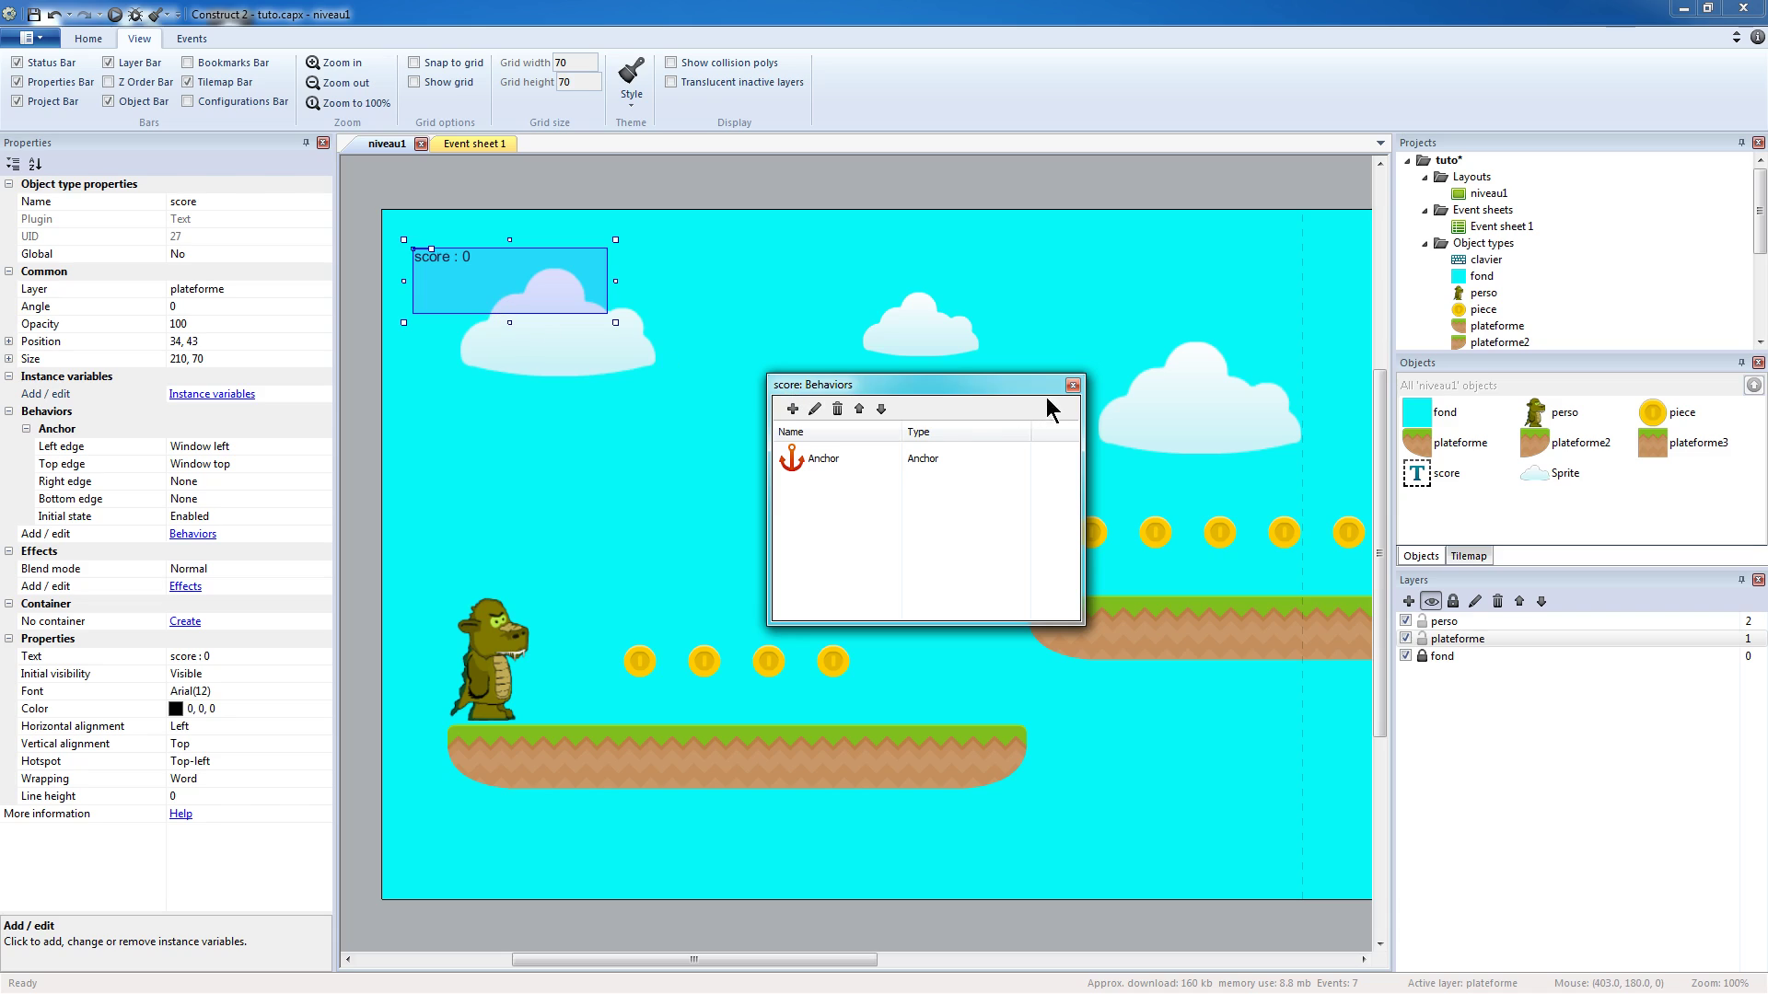
pyautogui.click(1073, 385)
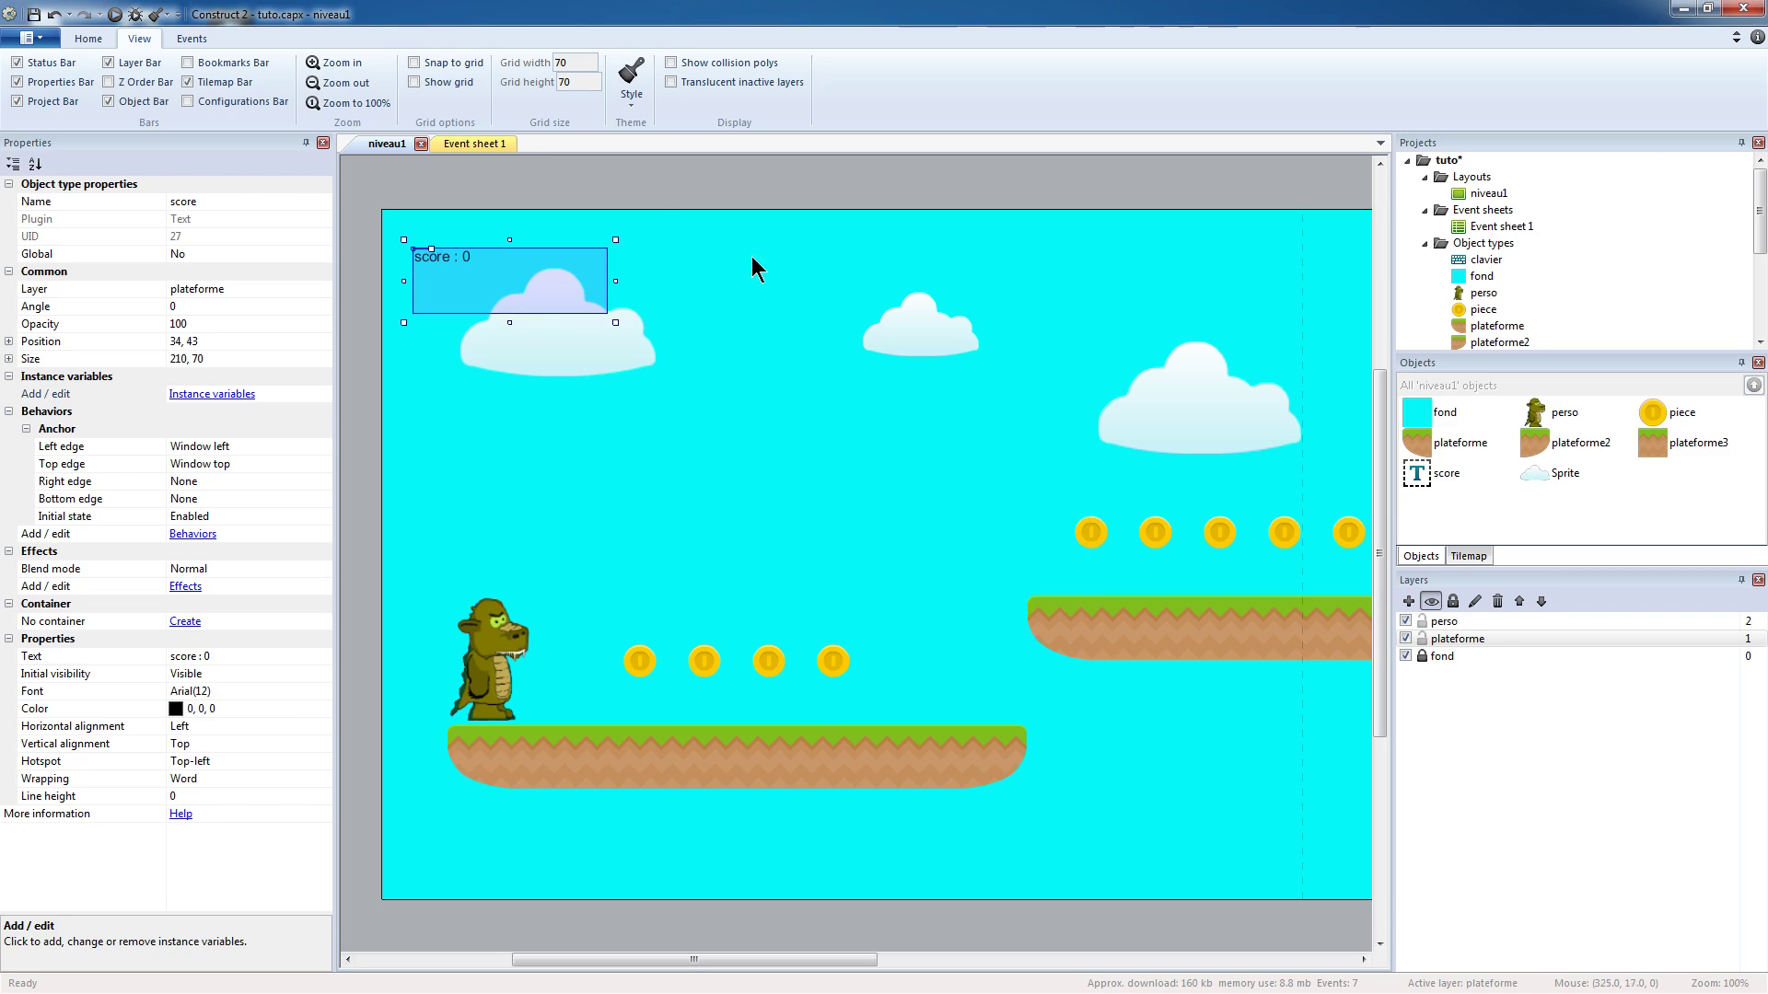
# - Preview the layout and move the character through the coins on both platforms to check the anchored score text, then close the preview
pyautogui.click(115, 14)
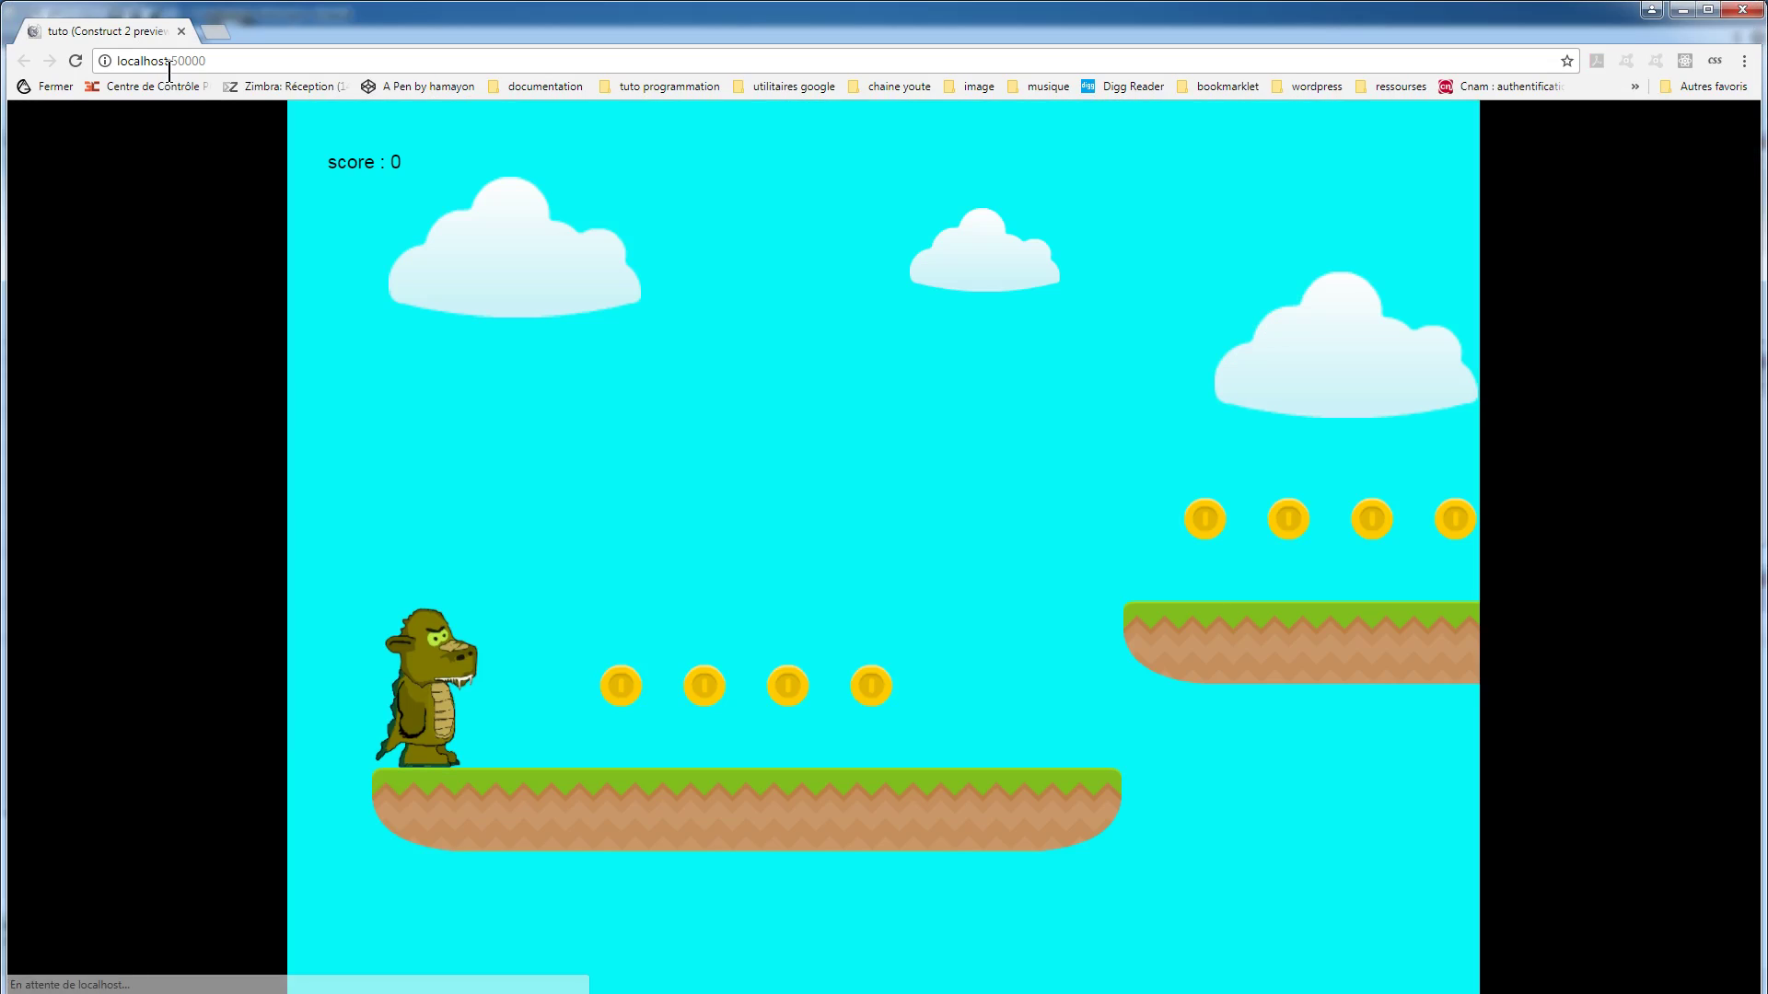
pyautogui.press('Right')
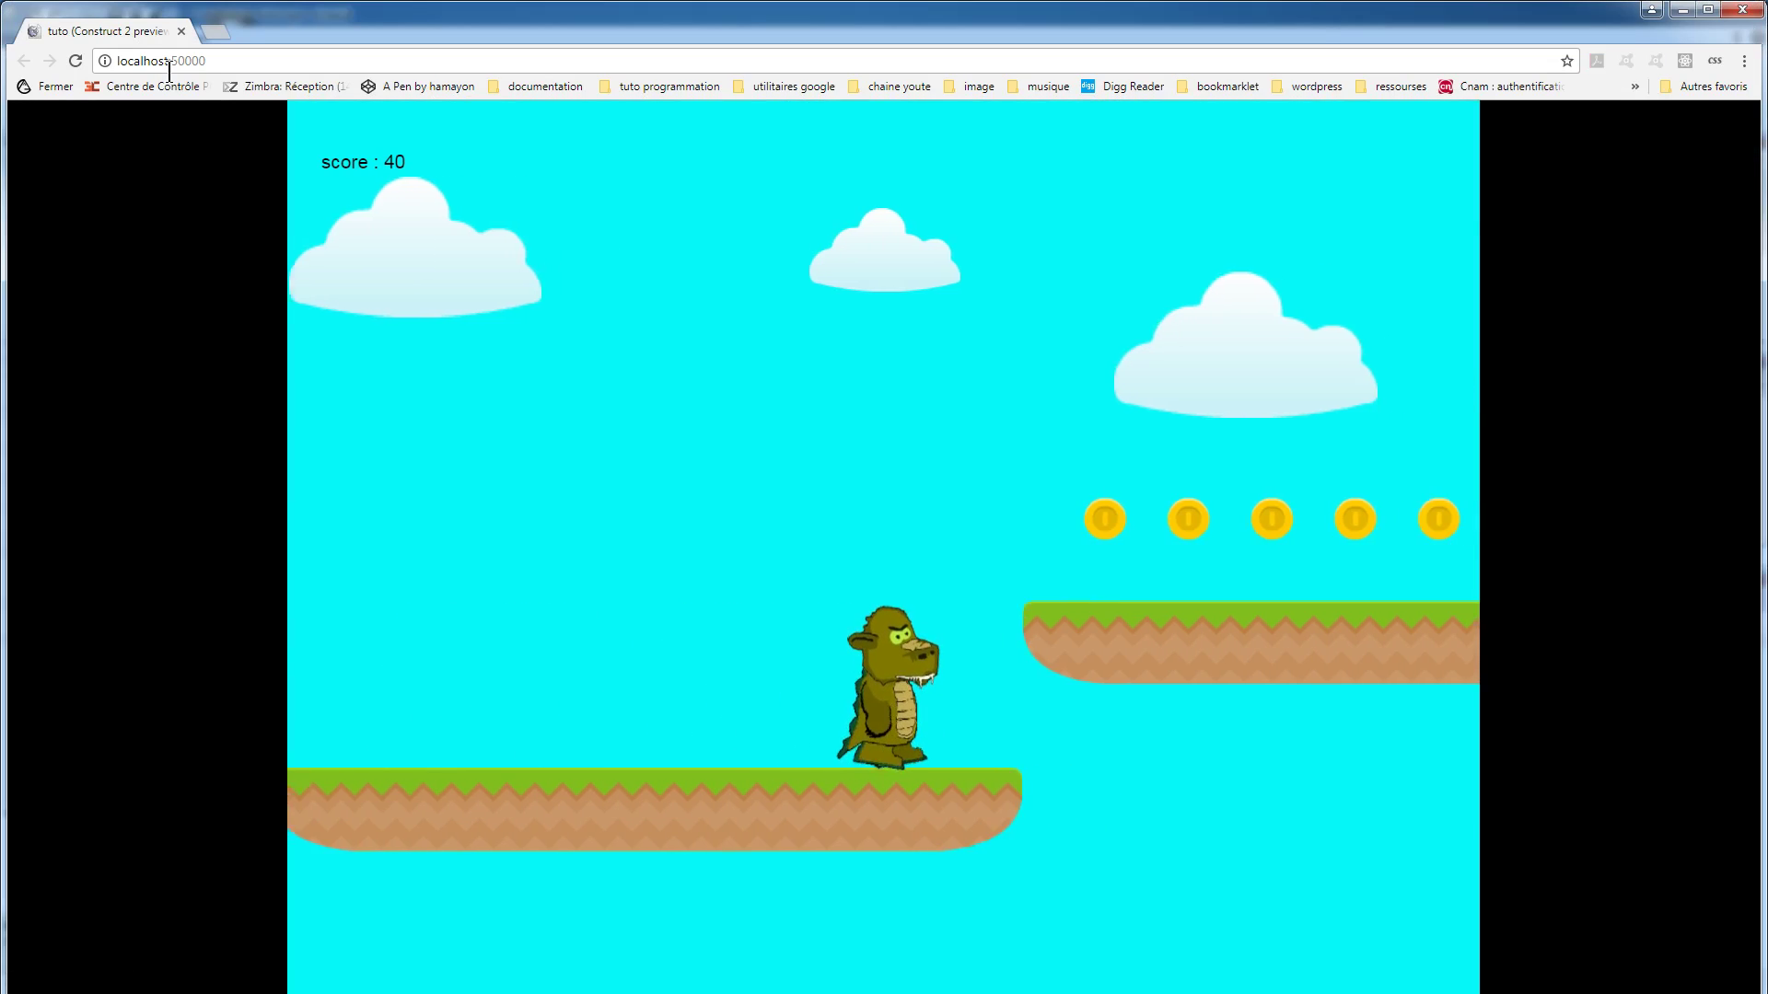
pyautogui.press('Left')
pyautogui.press('Up')
pyautogui.press('Right')
pyautogui.press('Up')
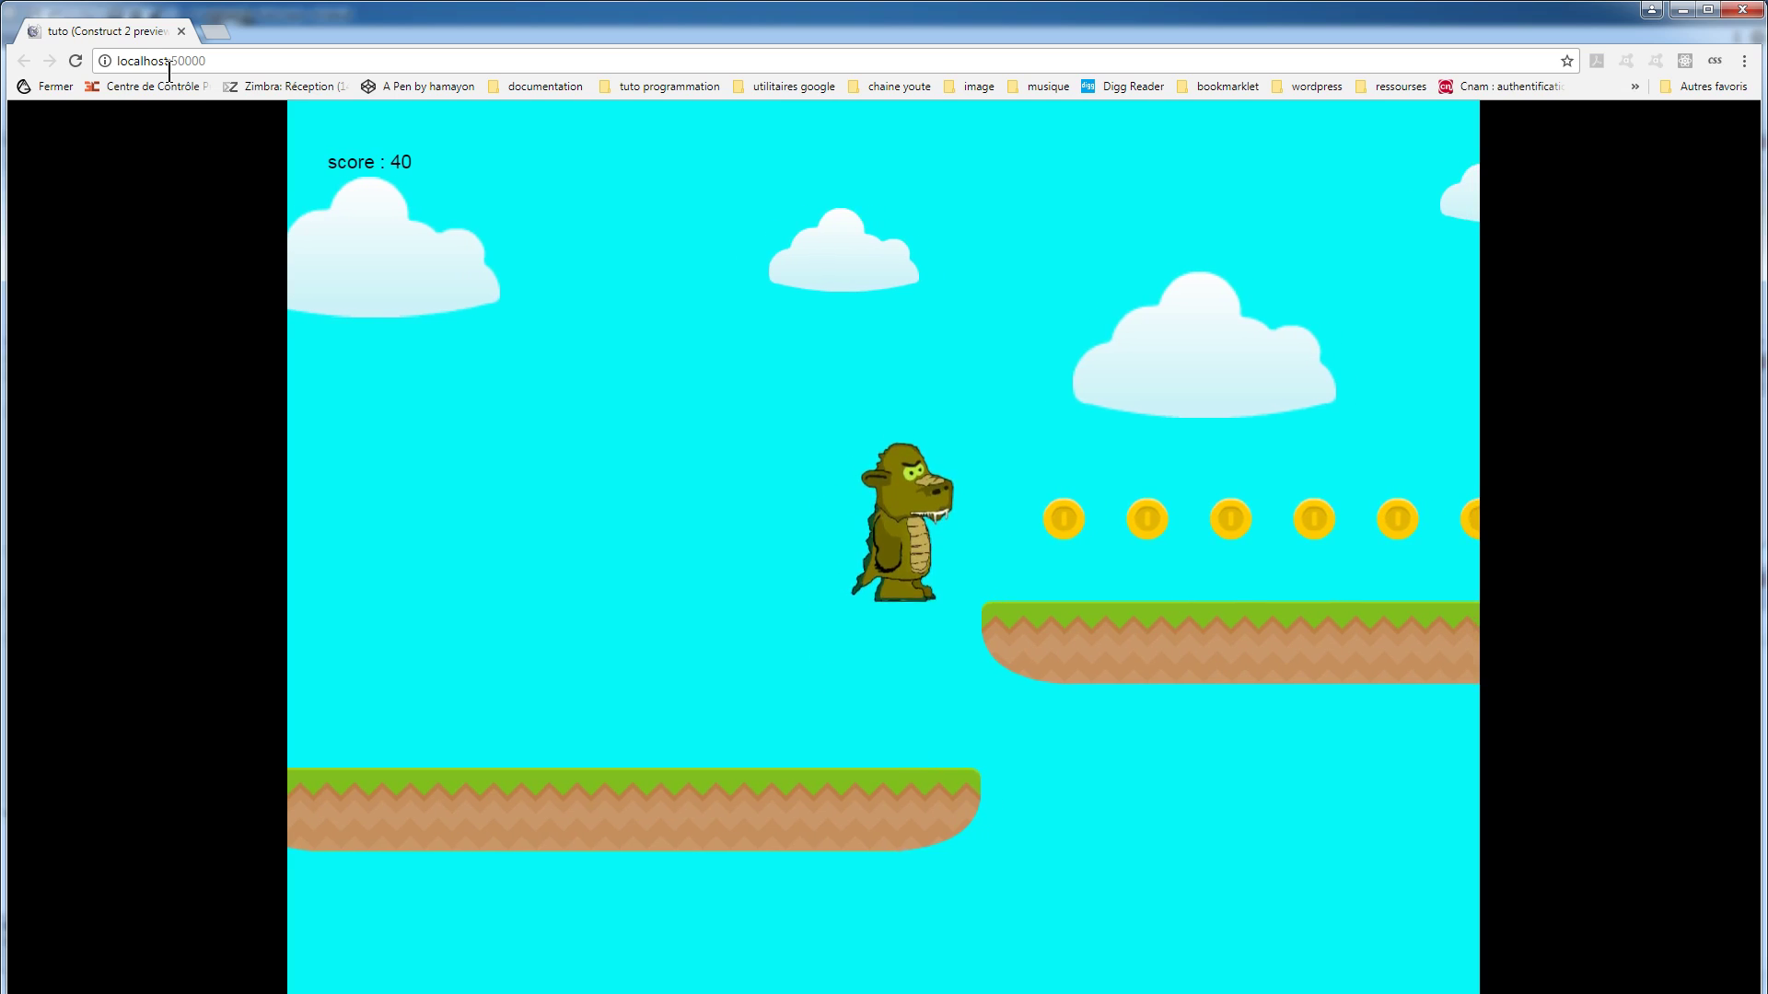
pyautogui.press('Up')
pyautogui.press('Right')
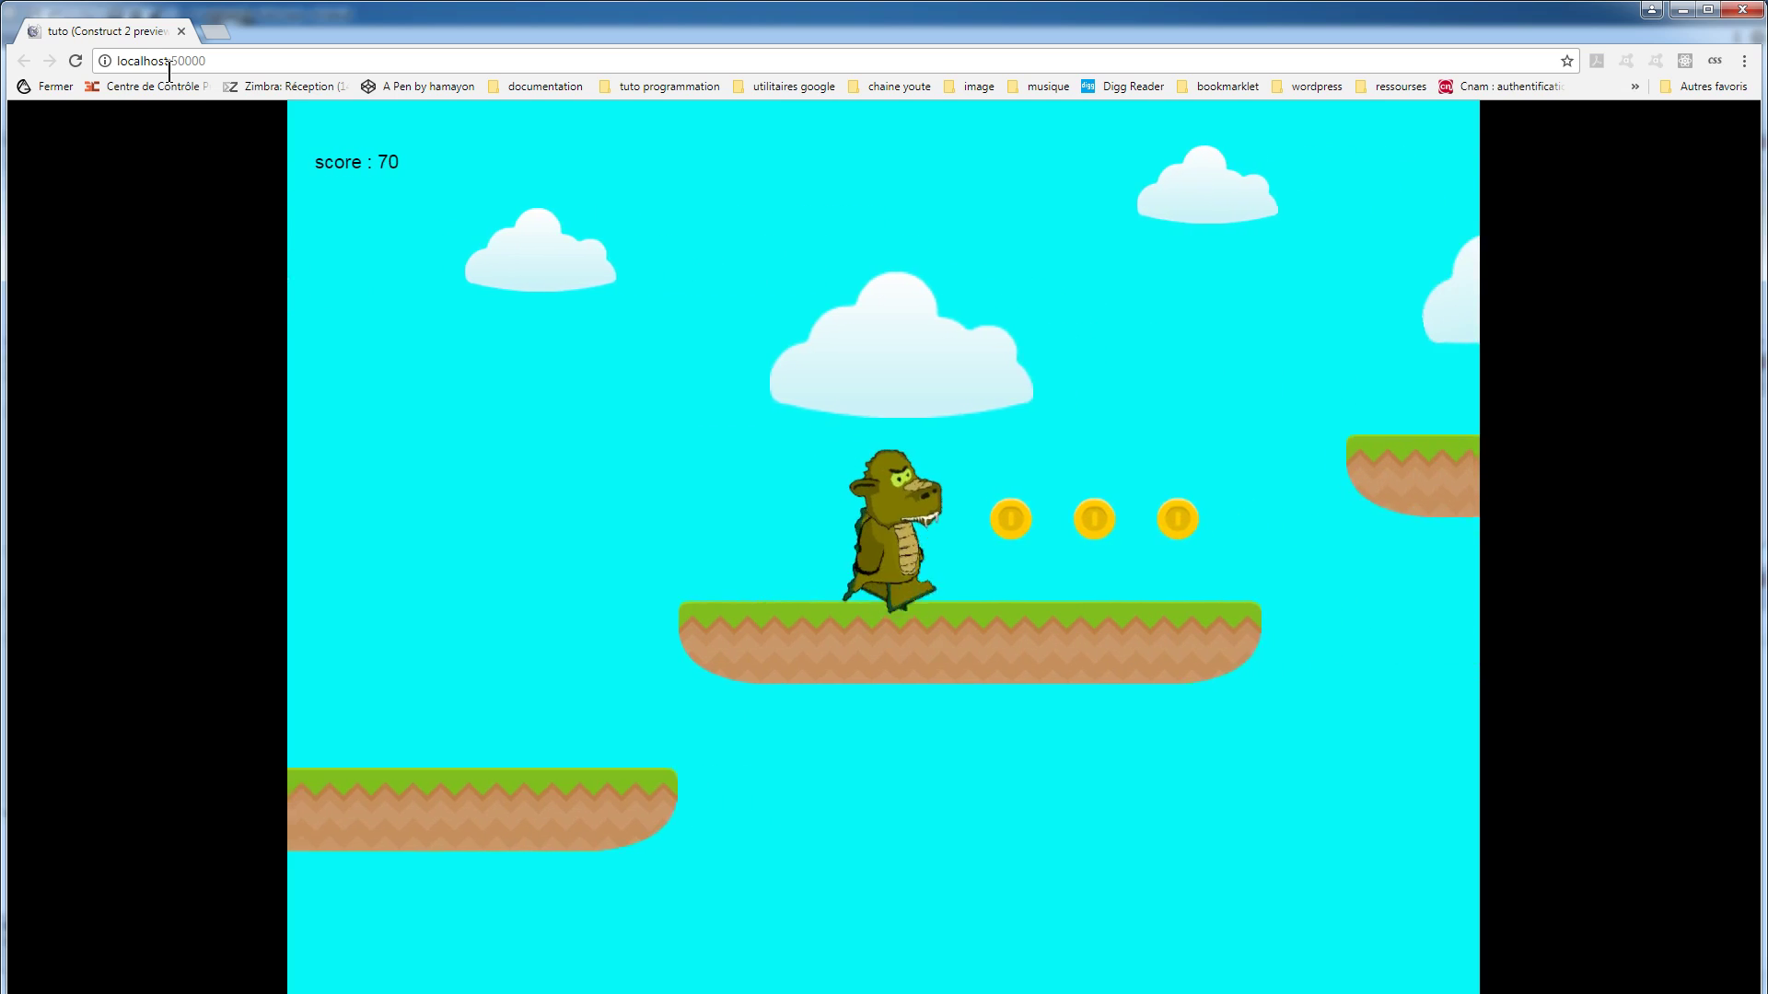
pyautogui.press('Left')
pyautogui.press('Right')
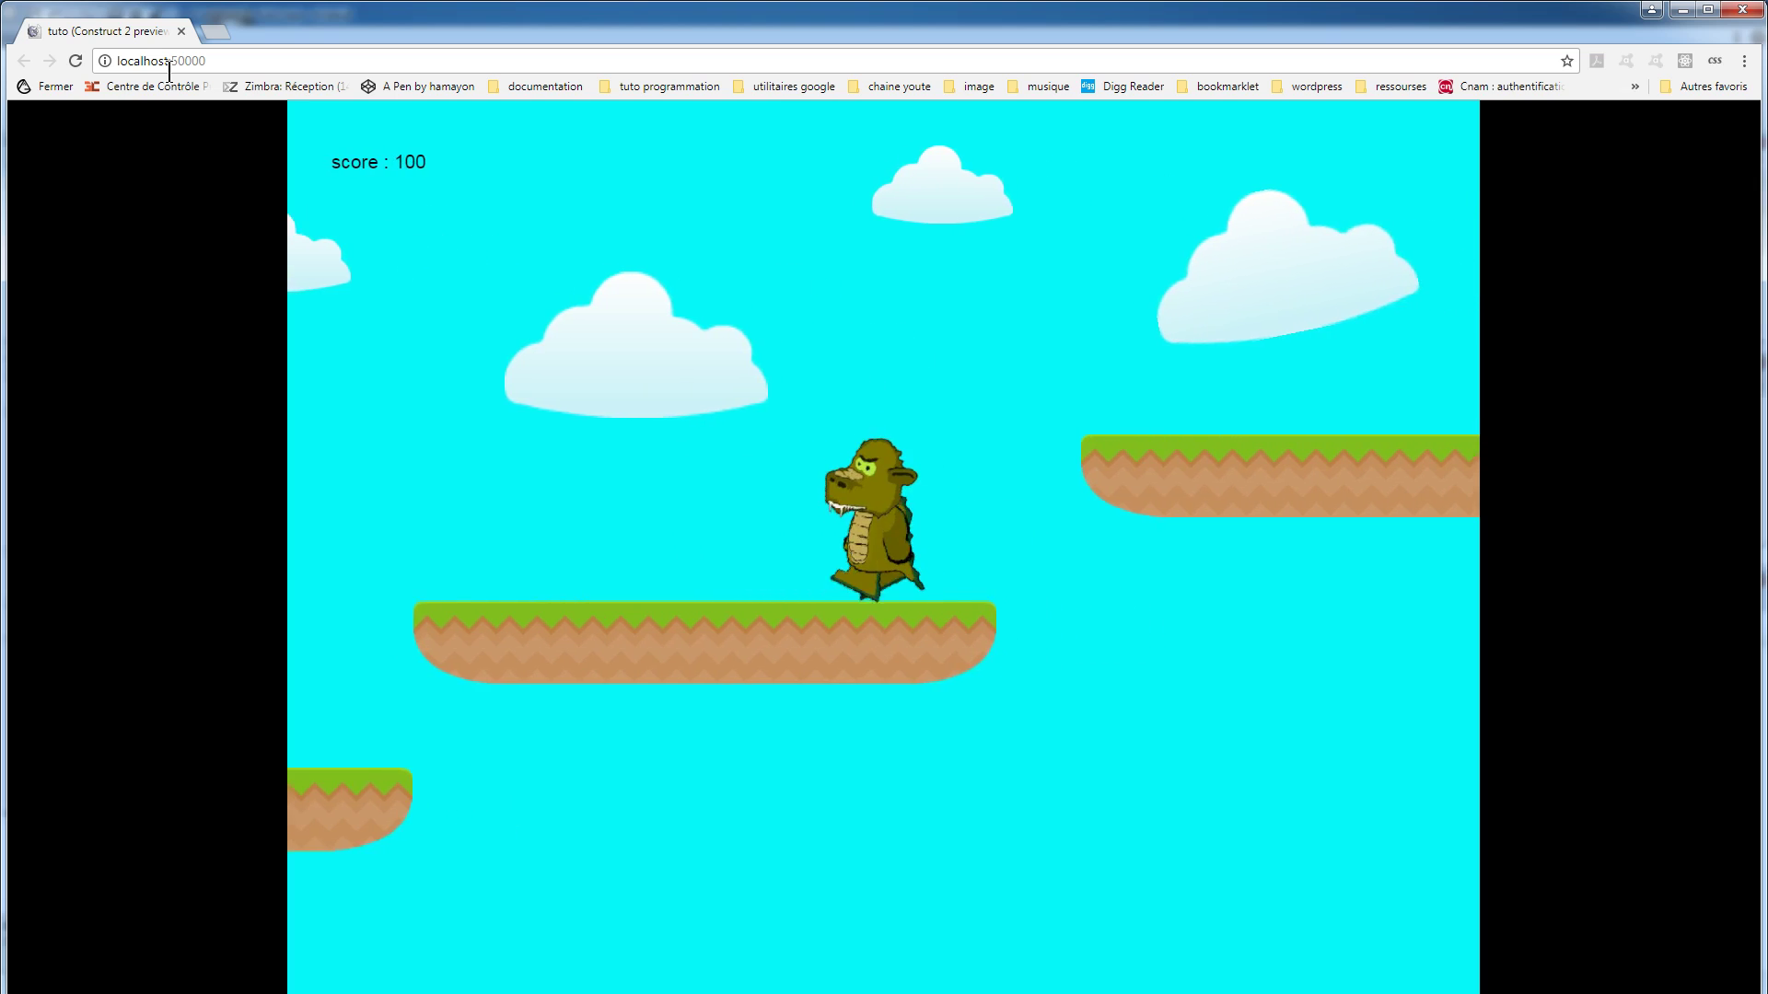
pyautogui.press('Left')
pyautogui.press('Up')
pyautogui.press('Right')
pyautogui.press('Left')
pyautogui.press('Right')
pyautogui.press('Left')
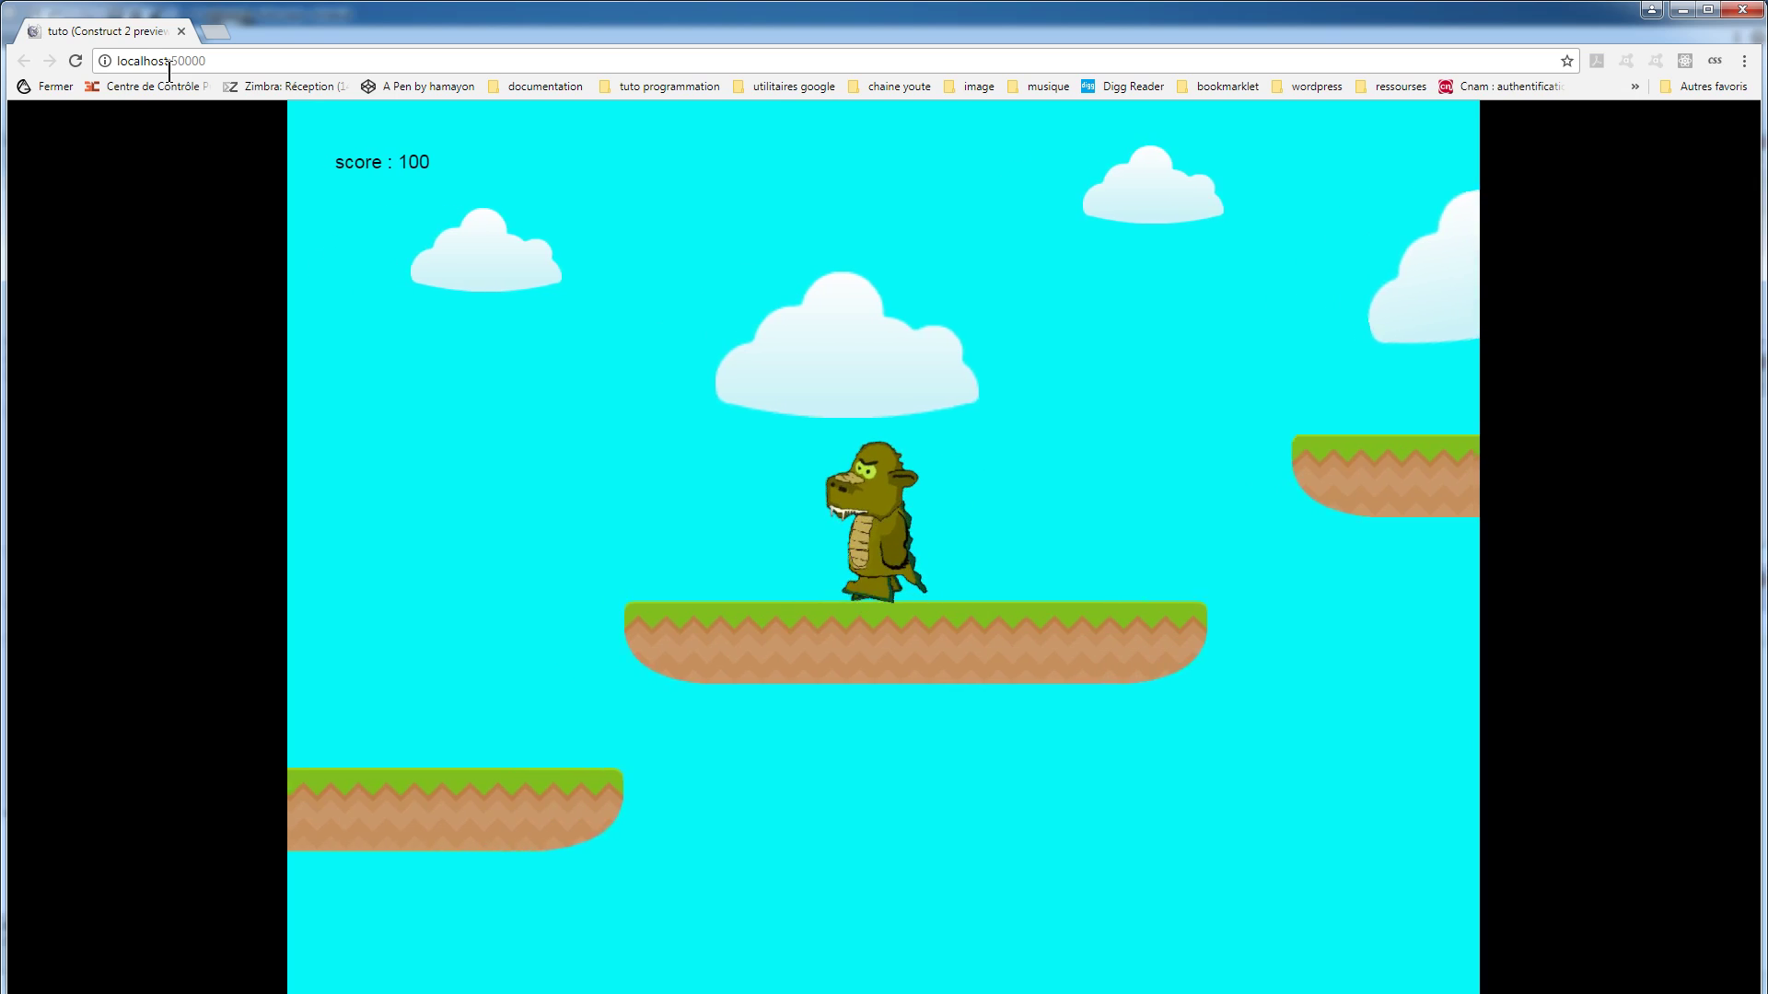
pyautogui.press('Right')
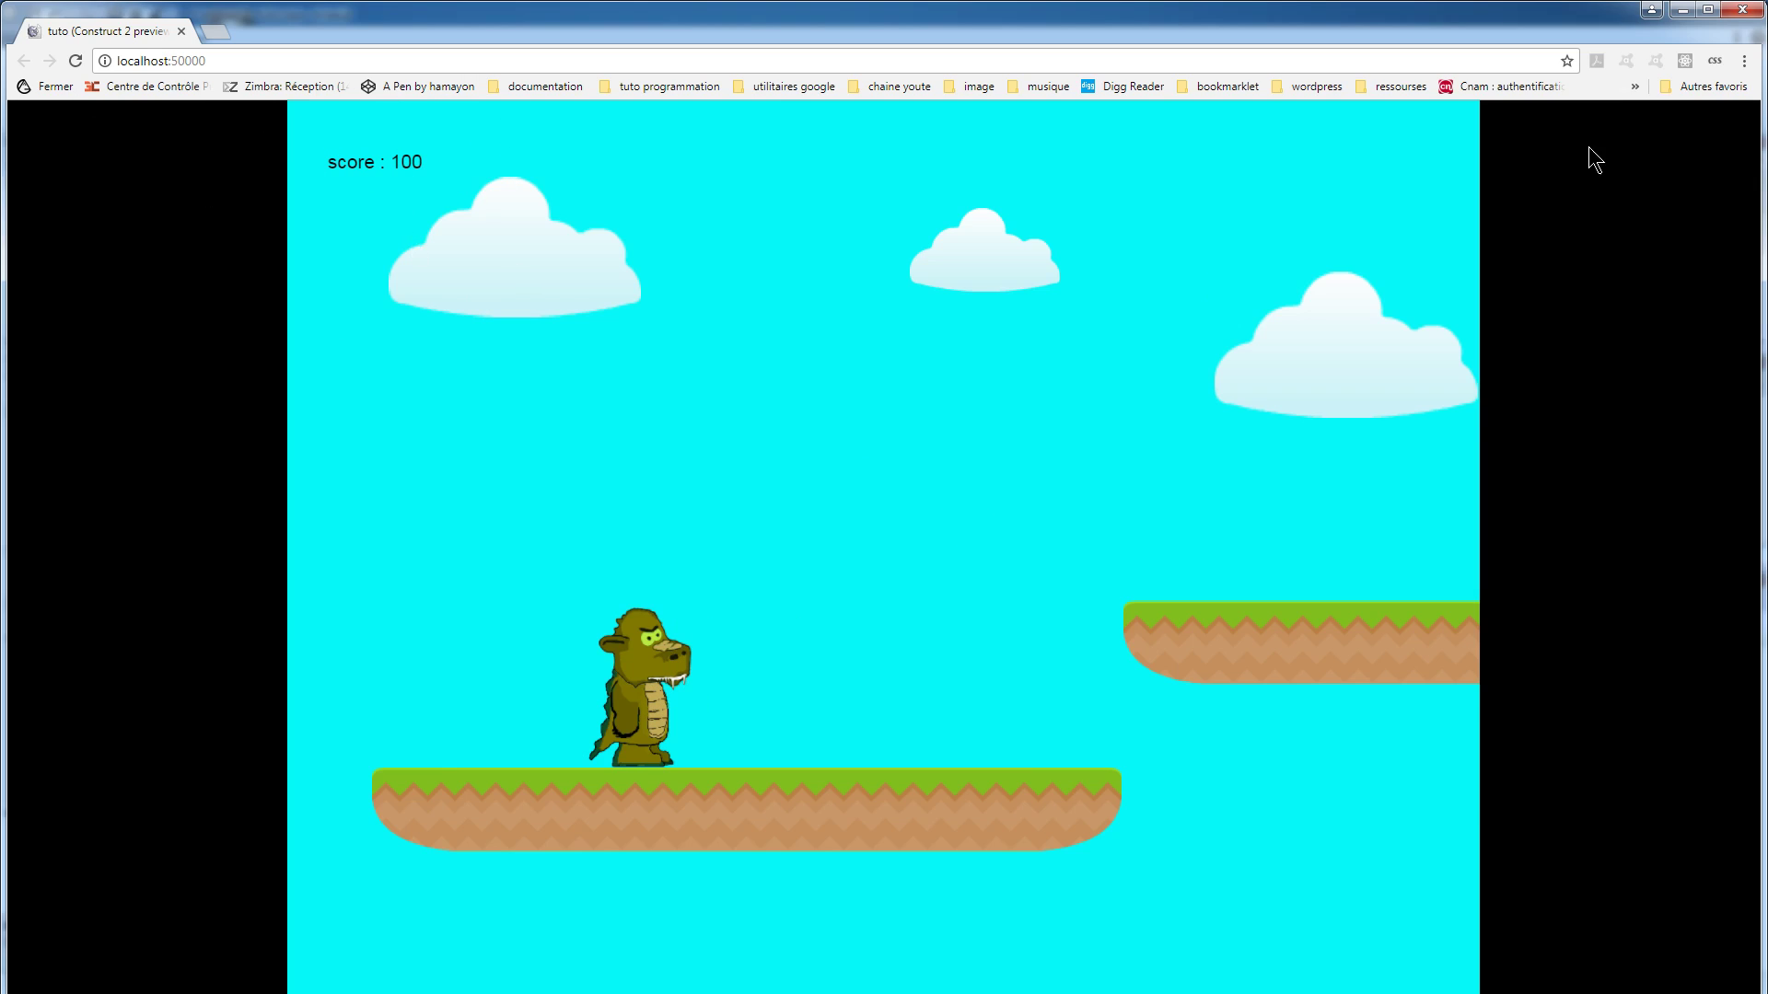
pyautogui.click(1742, 11)
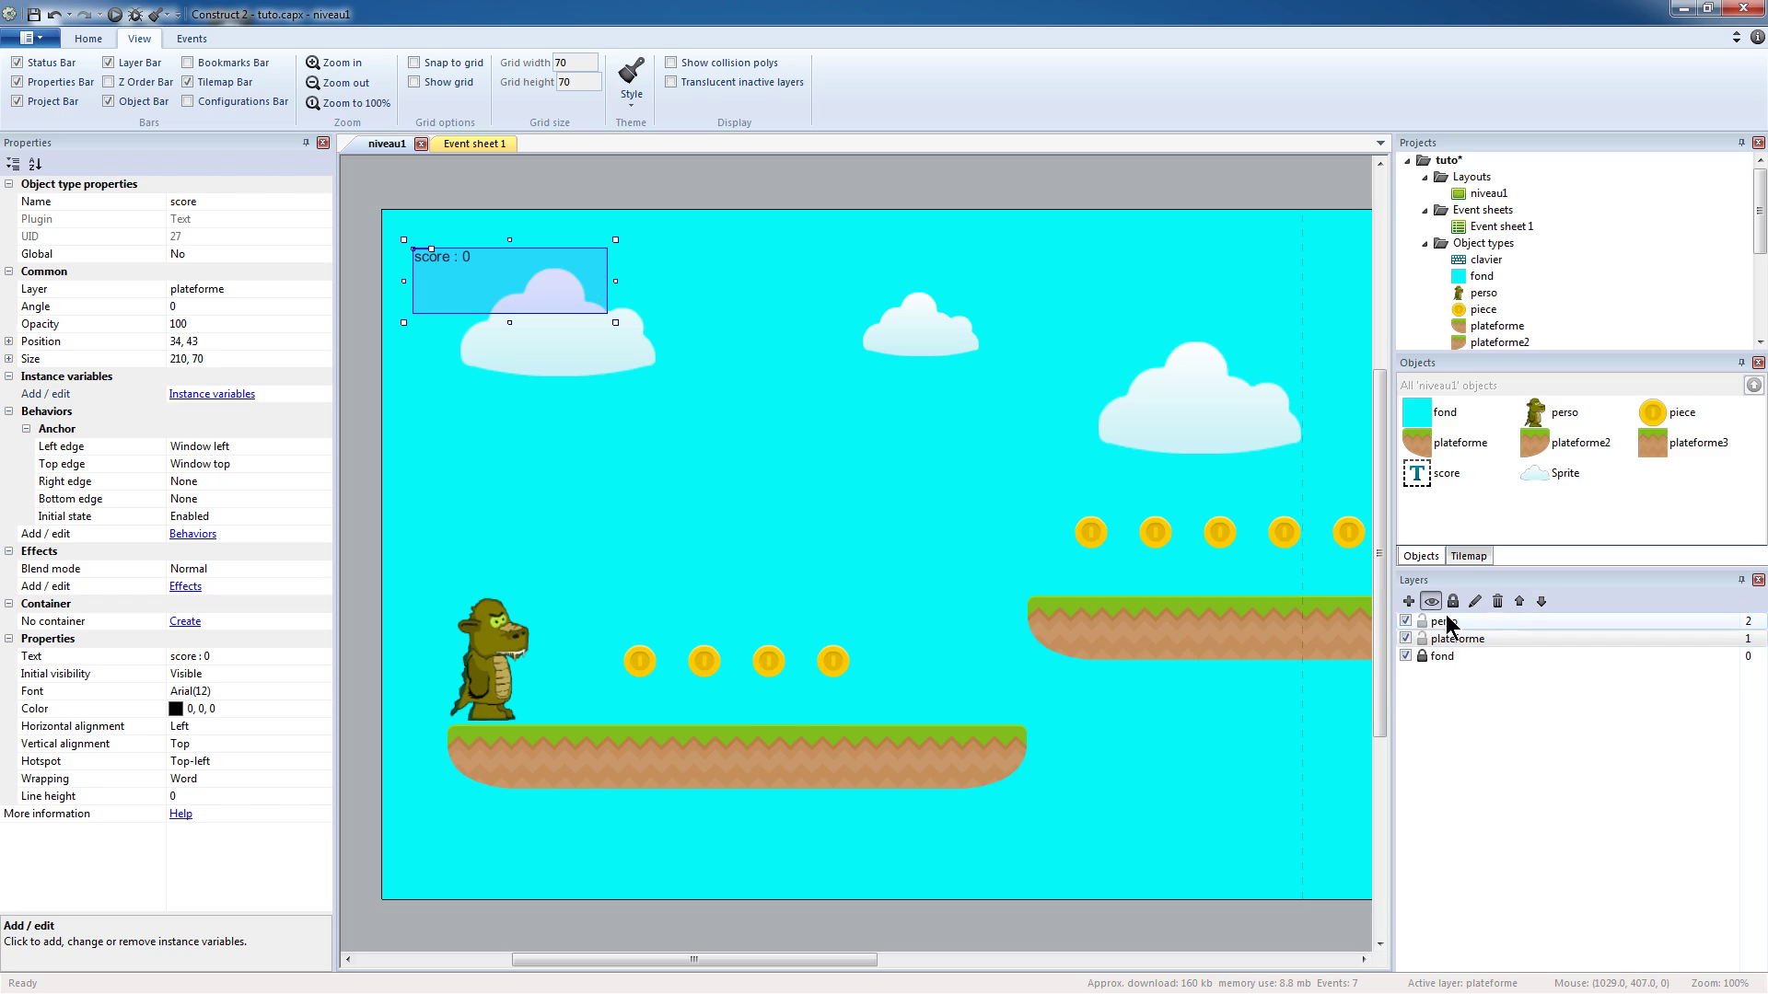
# - Check the plateforme layer's contents by toggling its visibility, and add a new layer named autre at the top
pyautogui.click(1405, 638)
pyautogui.click(1405, 638)
pyautogui.click(1405, 638)
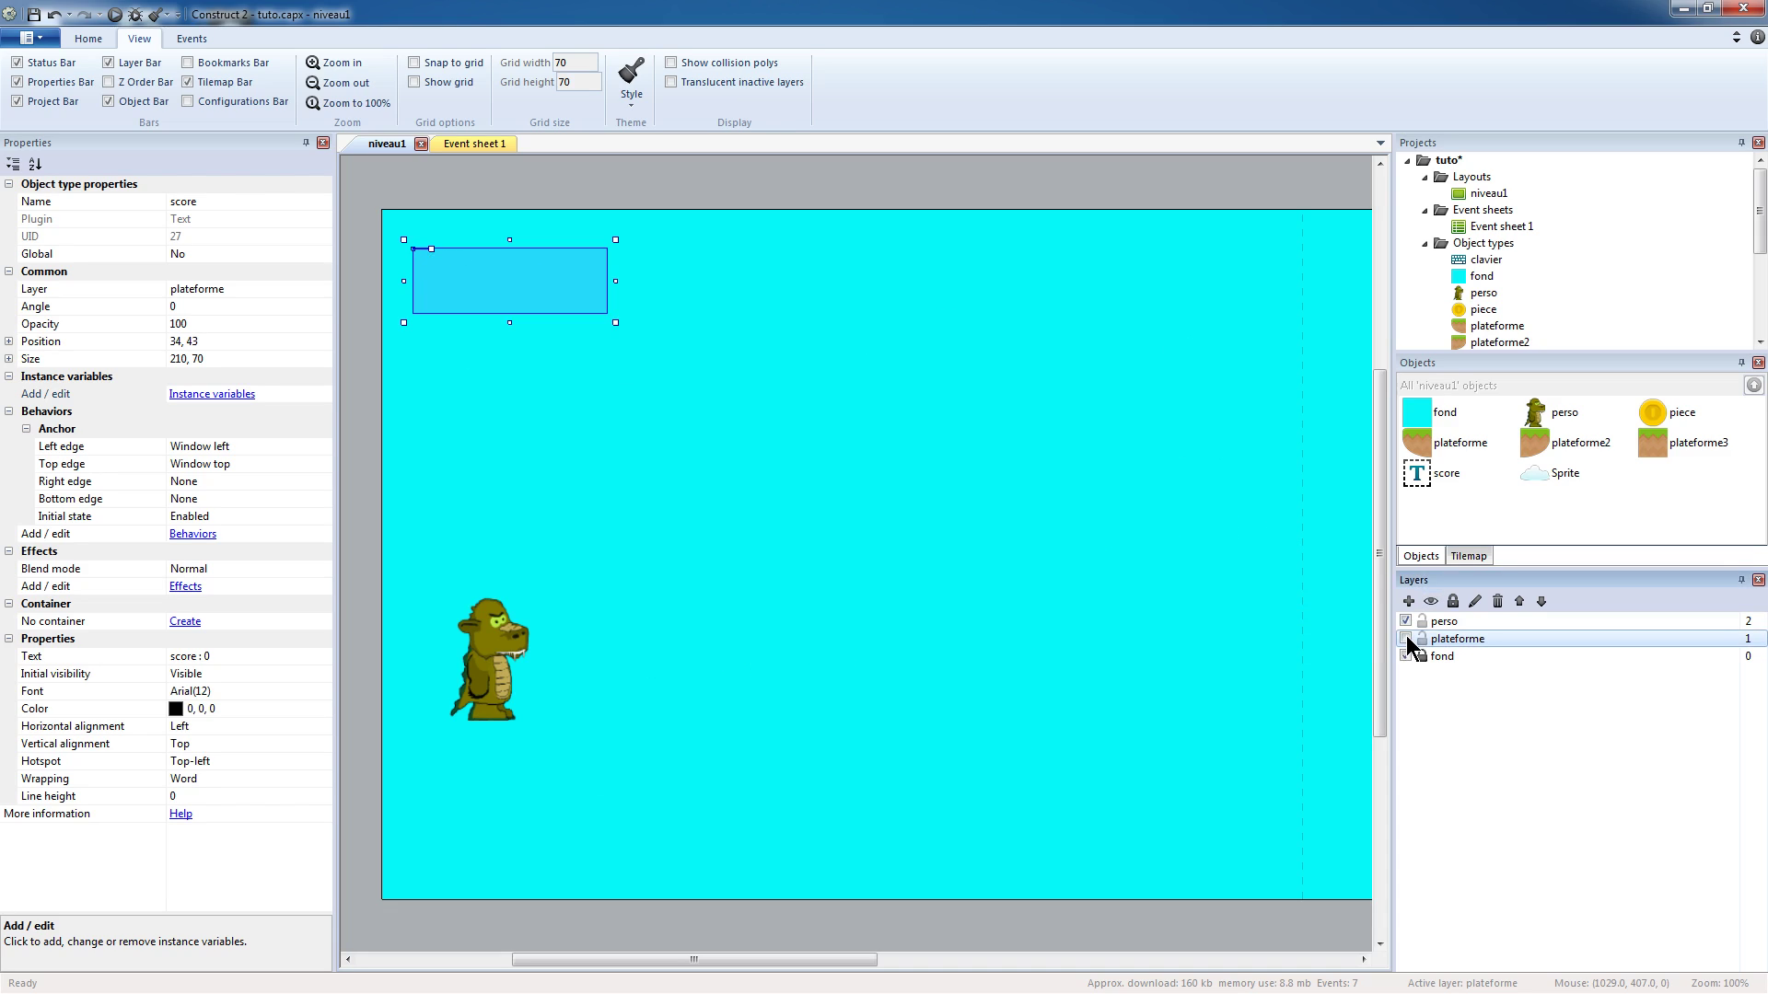
pyautogui.click(1405, 638)
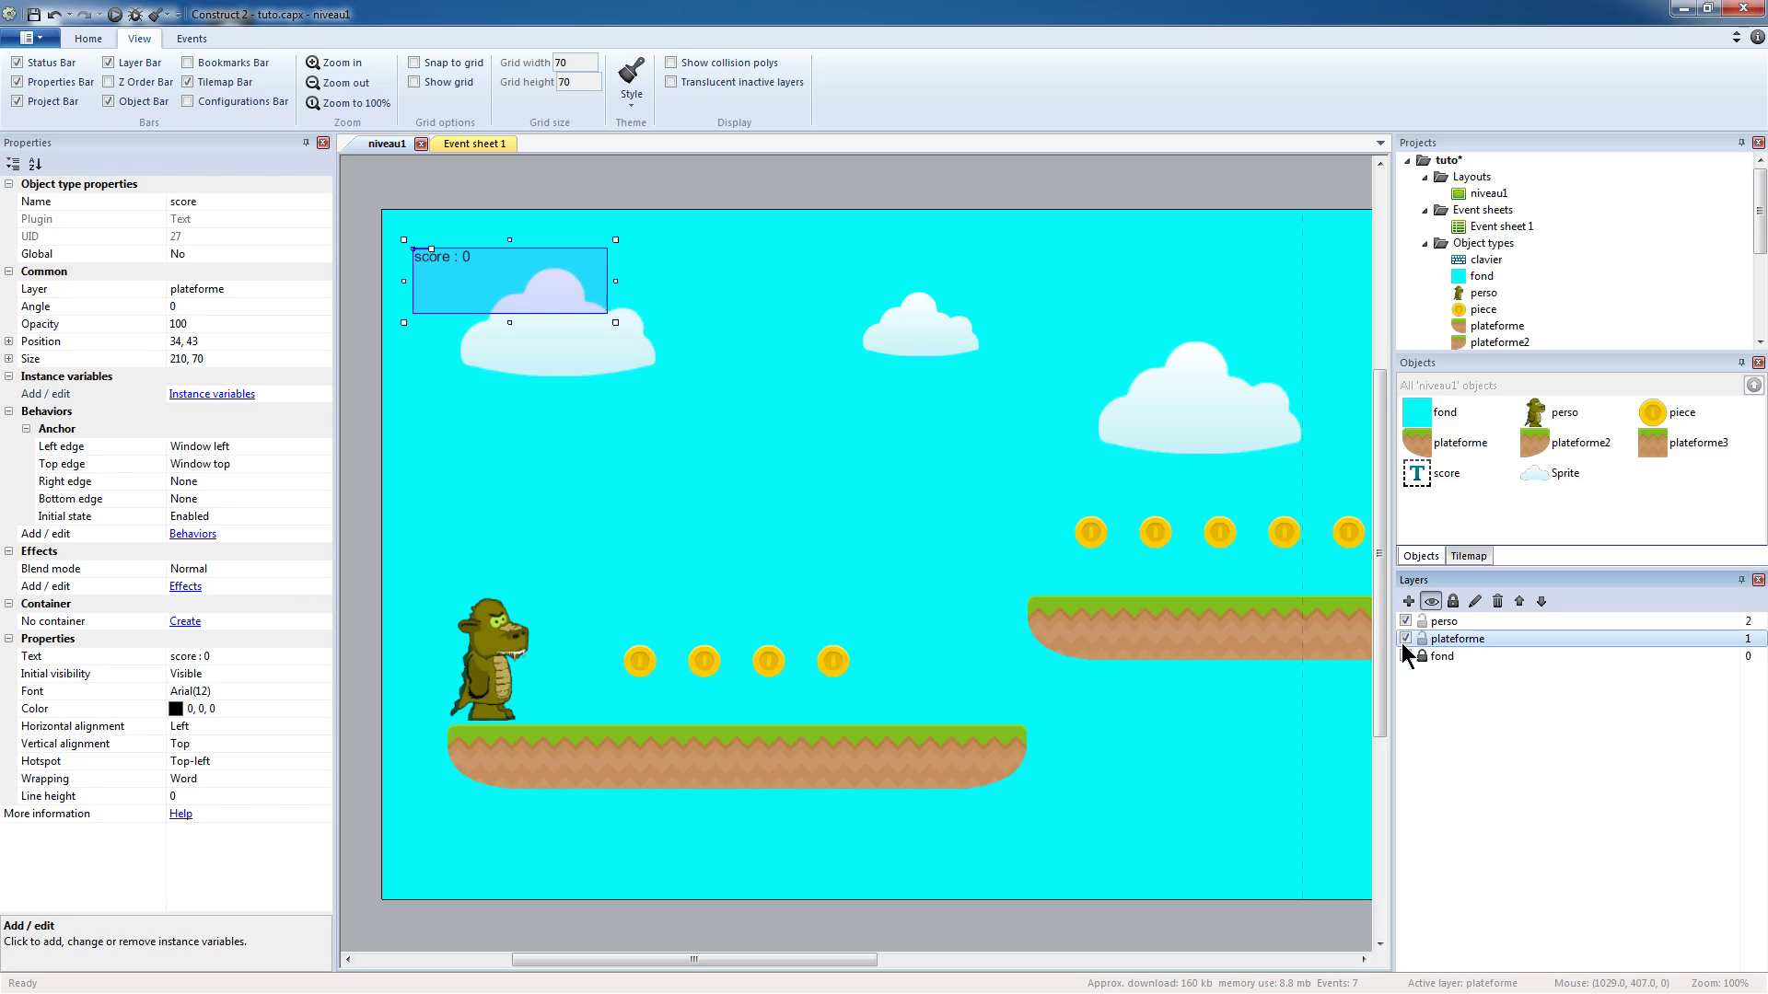
pyautogui.rightClick(1442, 700)
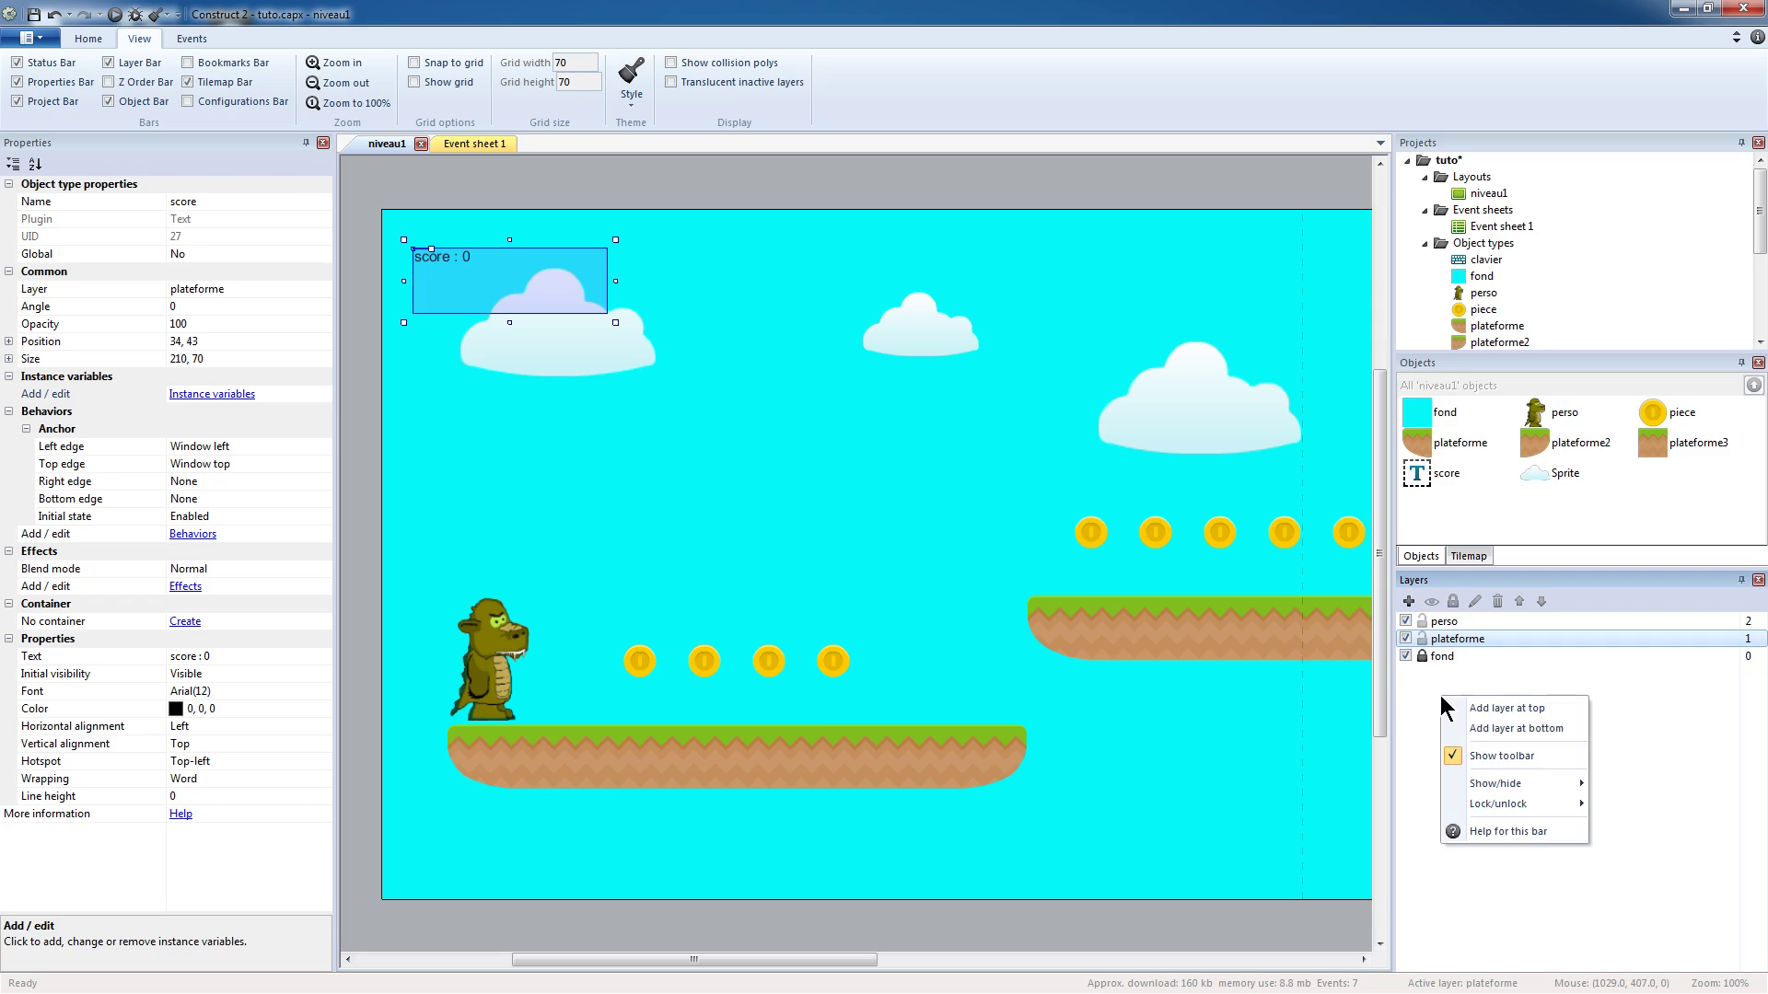
pyautogui.click(1552, 709)
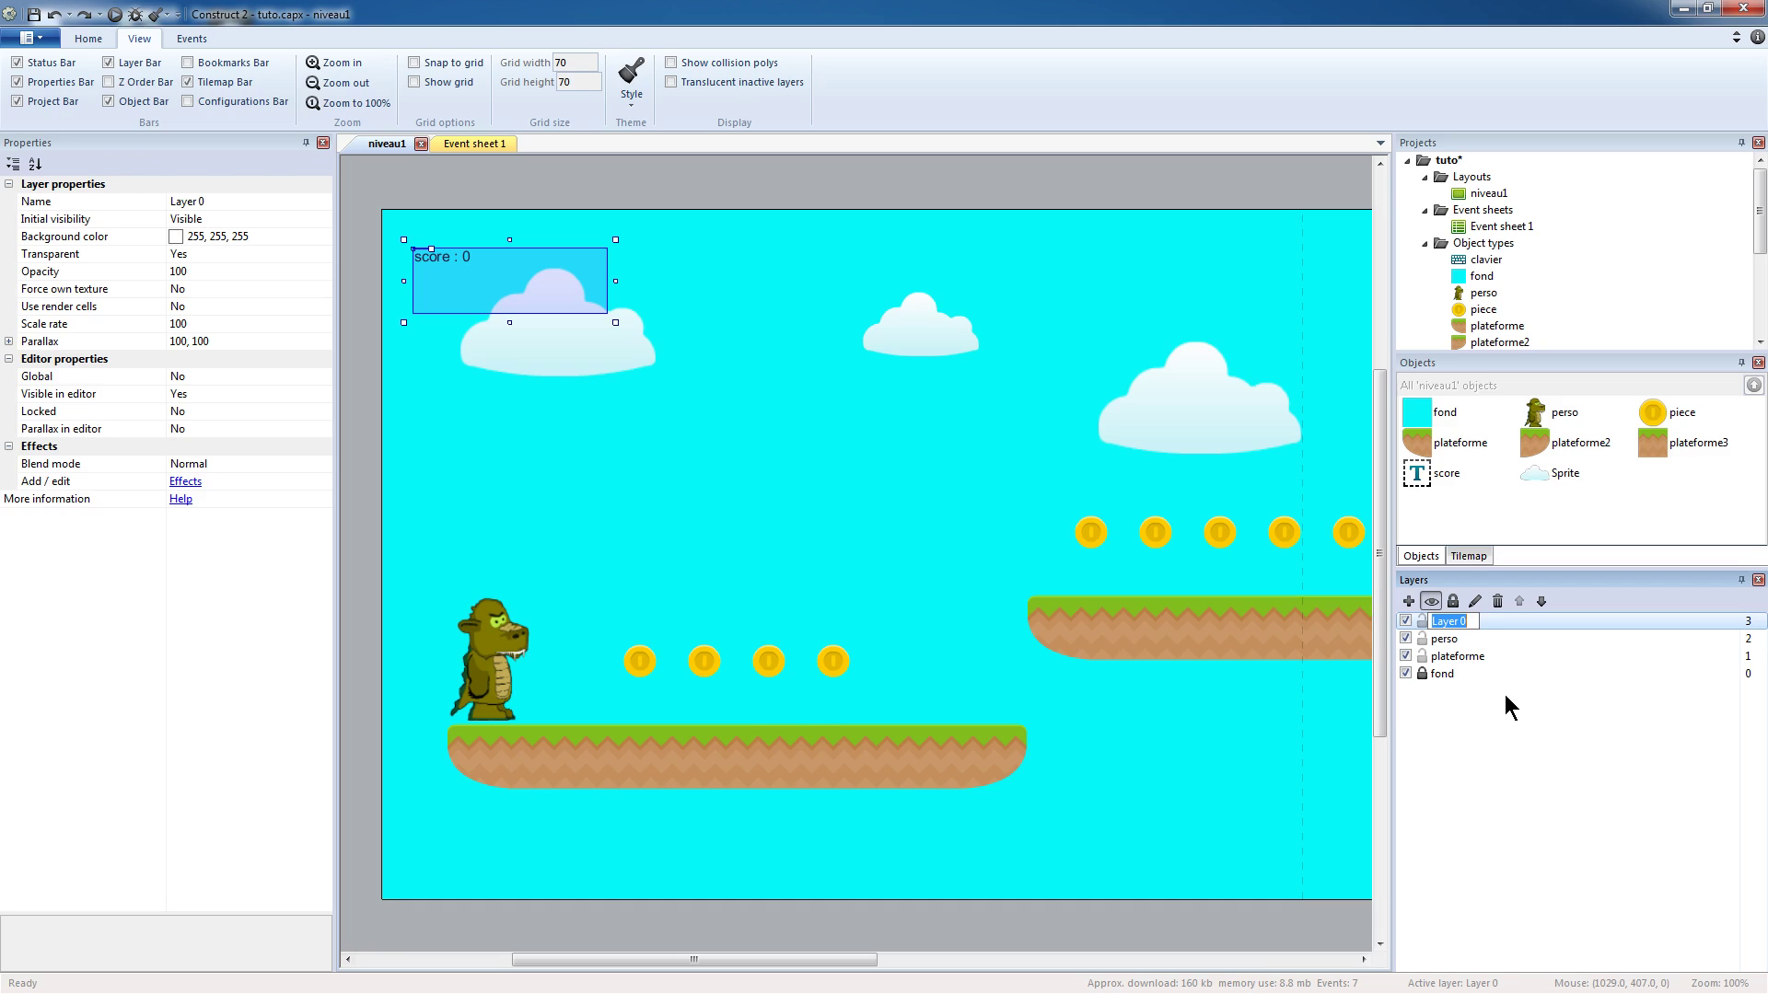
pyautogui.write('autre')
pyautogui.press('Return')
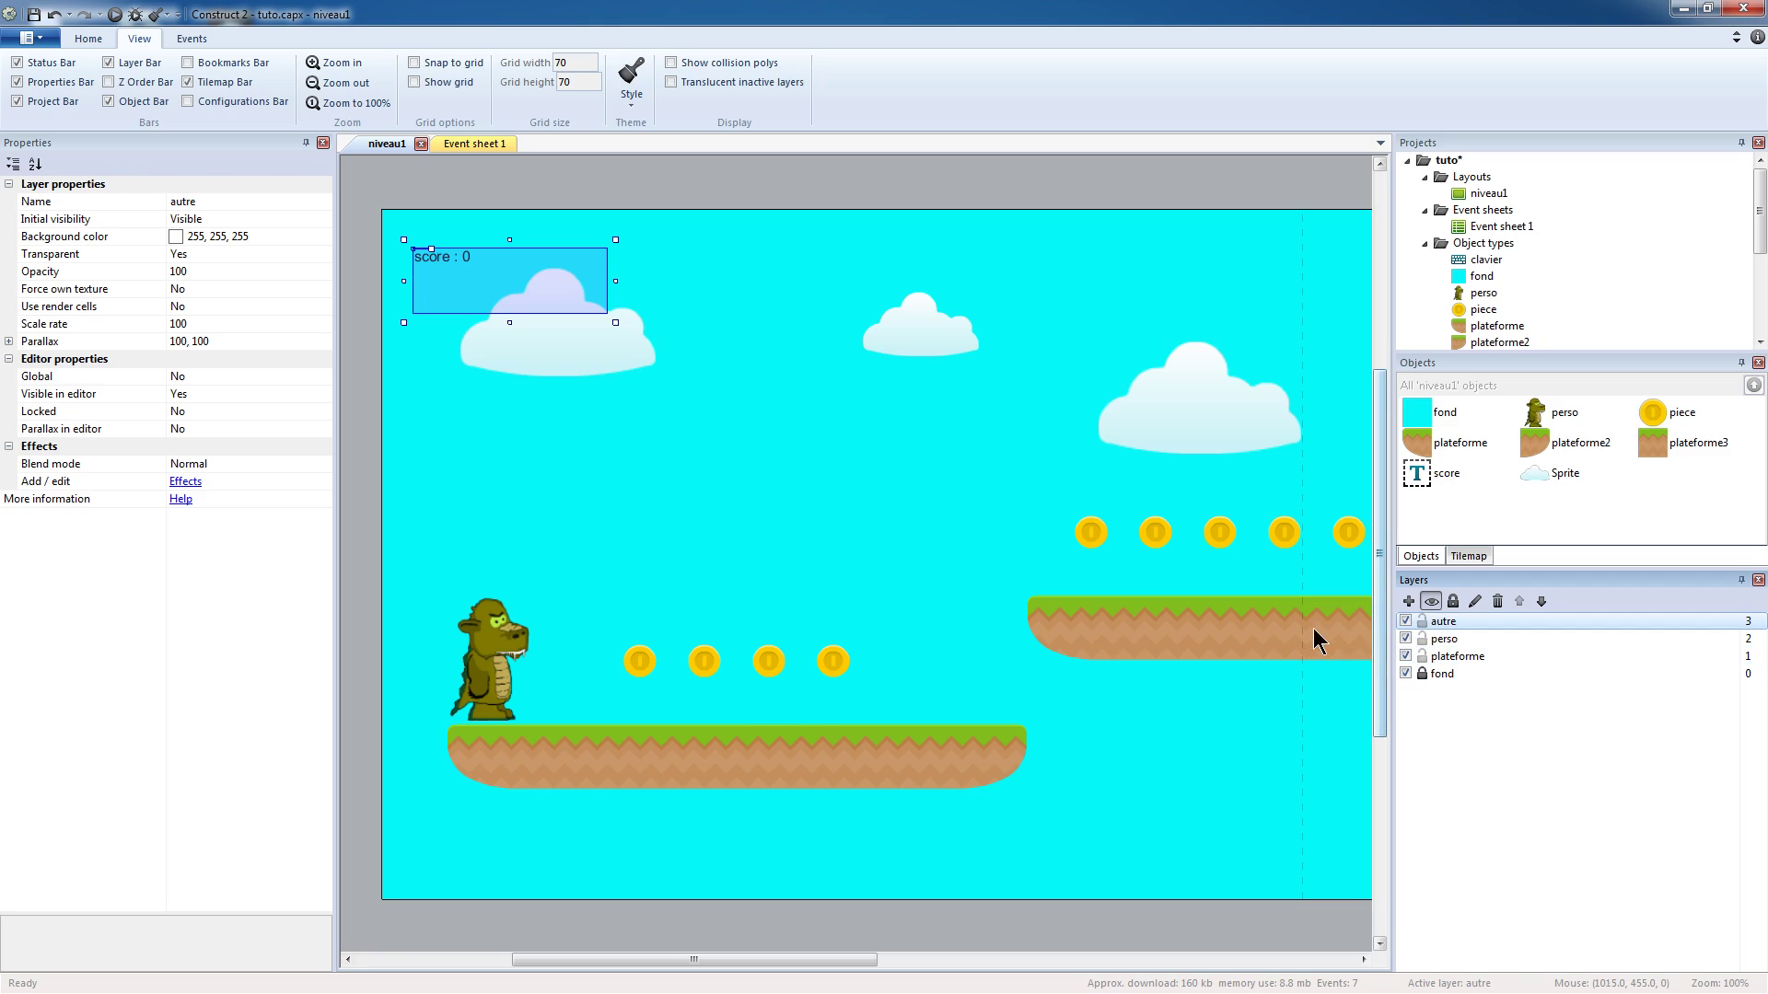
# - Hide and reshow the plateforme, perso and fond layers to check their contents, and unlock the fond layer
pyautogui.click(1406, 656)
pyautogui.click(1406, 655)
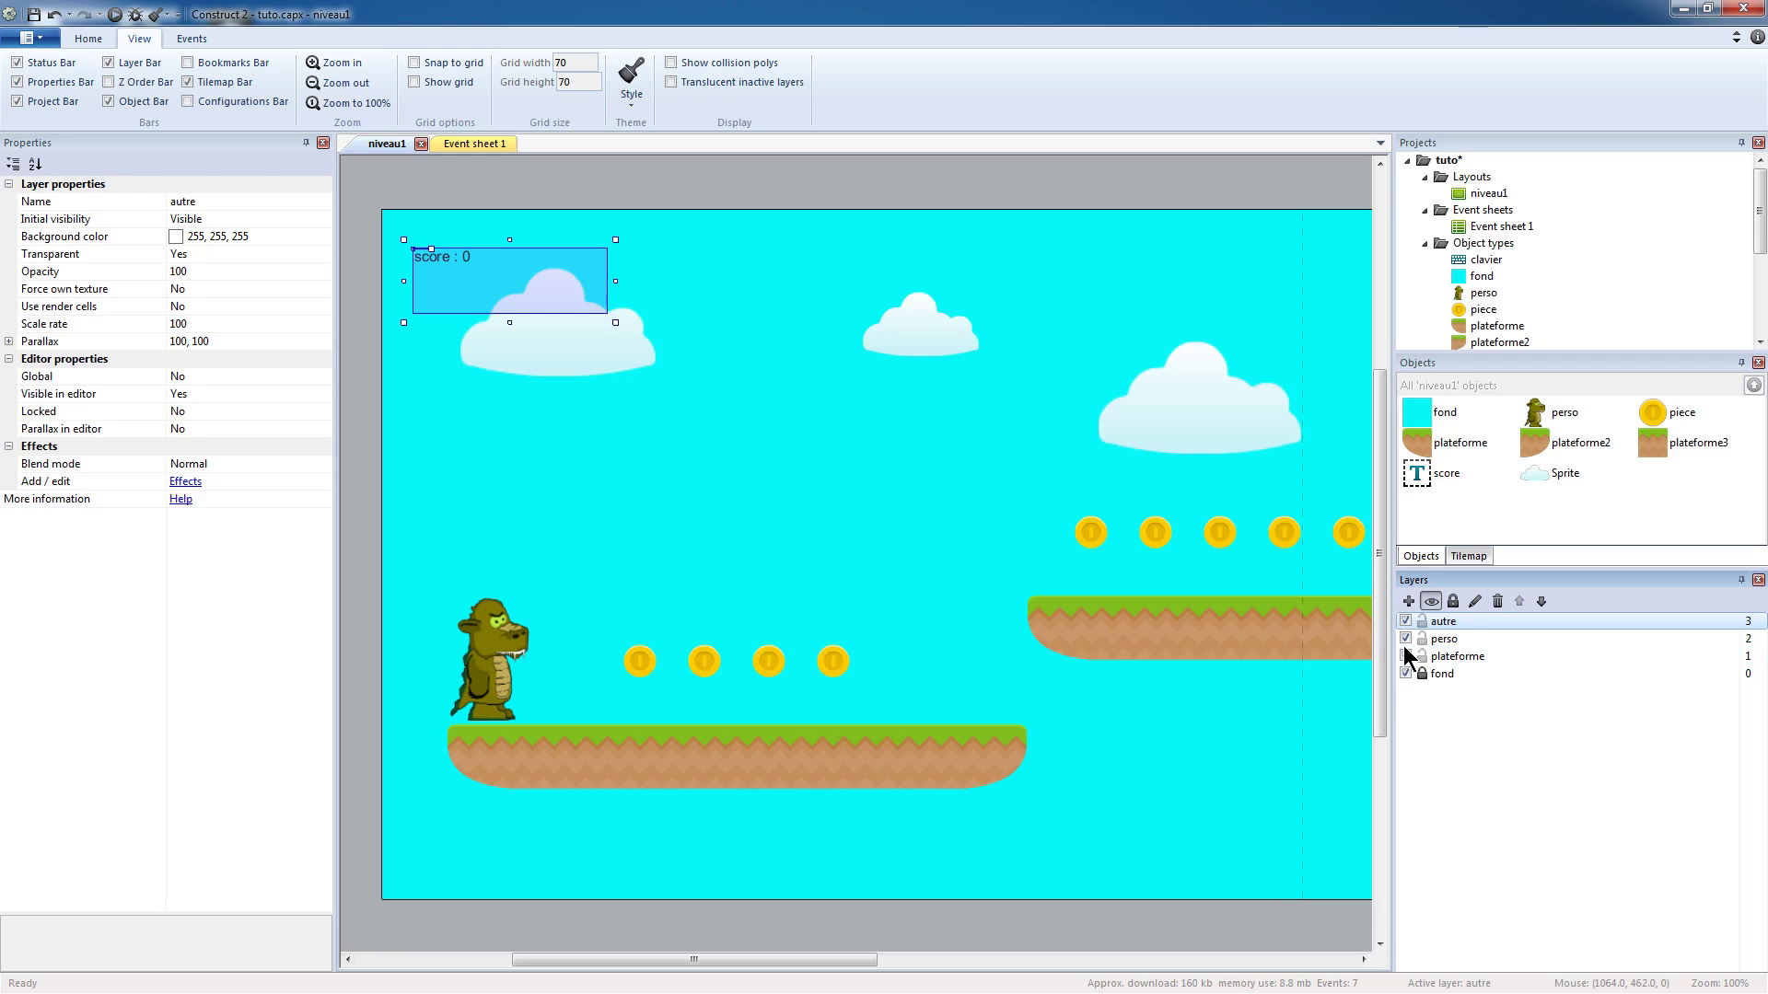
pyautogui.click(1406, 639)
pyautogui.click(1406, 638)
pyautogui.click(1406, 673)
pyautogui.click(1406, 673)
pyautogui.click(1423, 673)
# - Rename the cloud object type Sprite as nuage in the project
pyautogui.moveTo(1760, 216); pyautogui.dragTo(1756, 267)
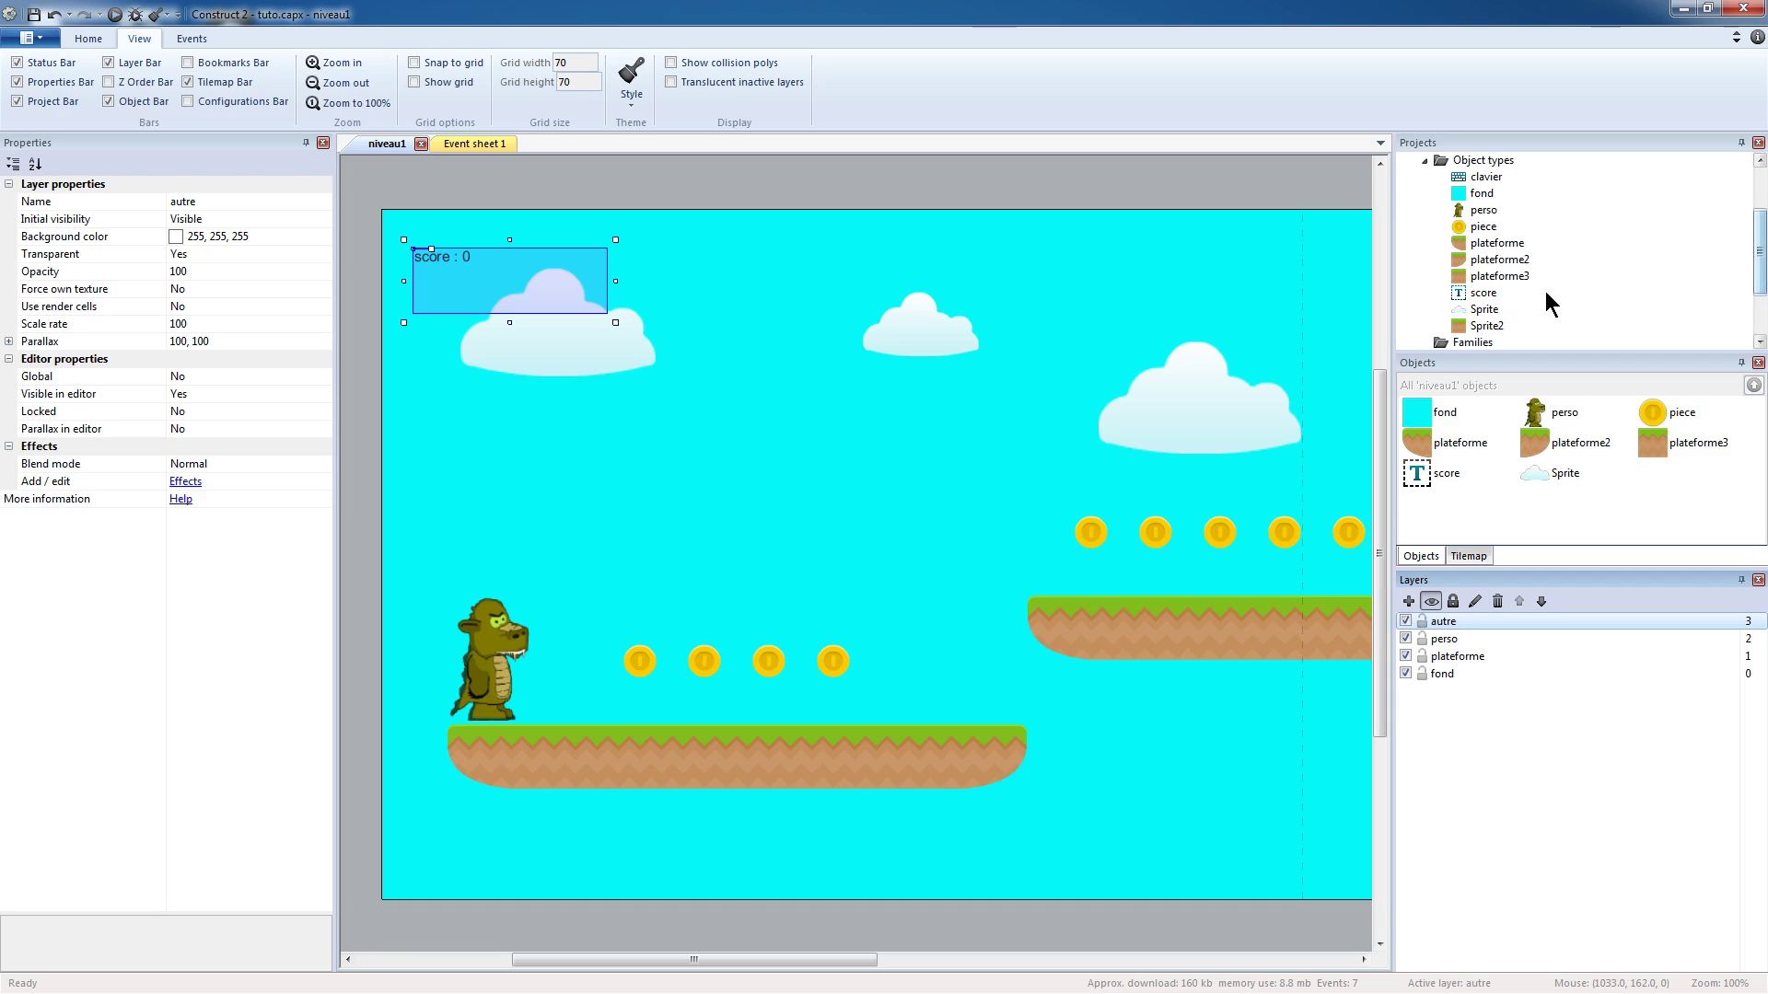
pyautogui.click(1483, 311)
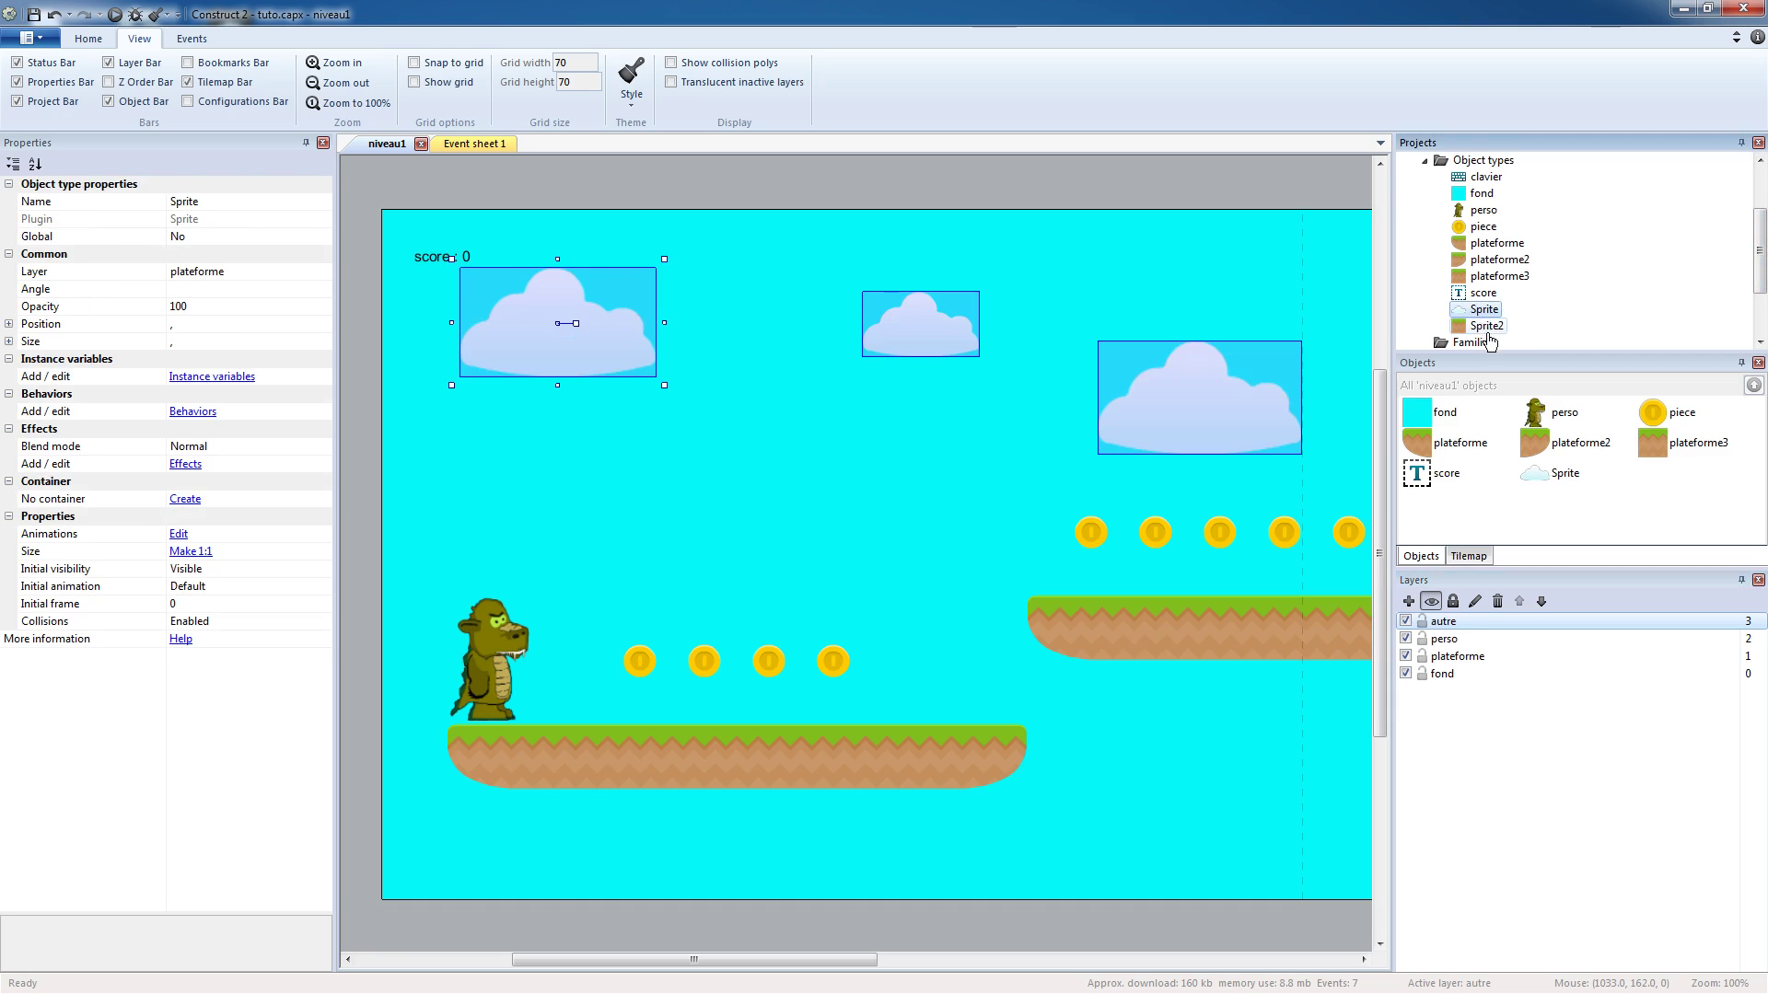
pyautogui.rightClick(1480, 313)
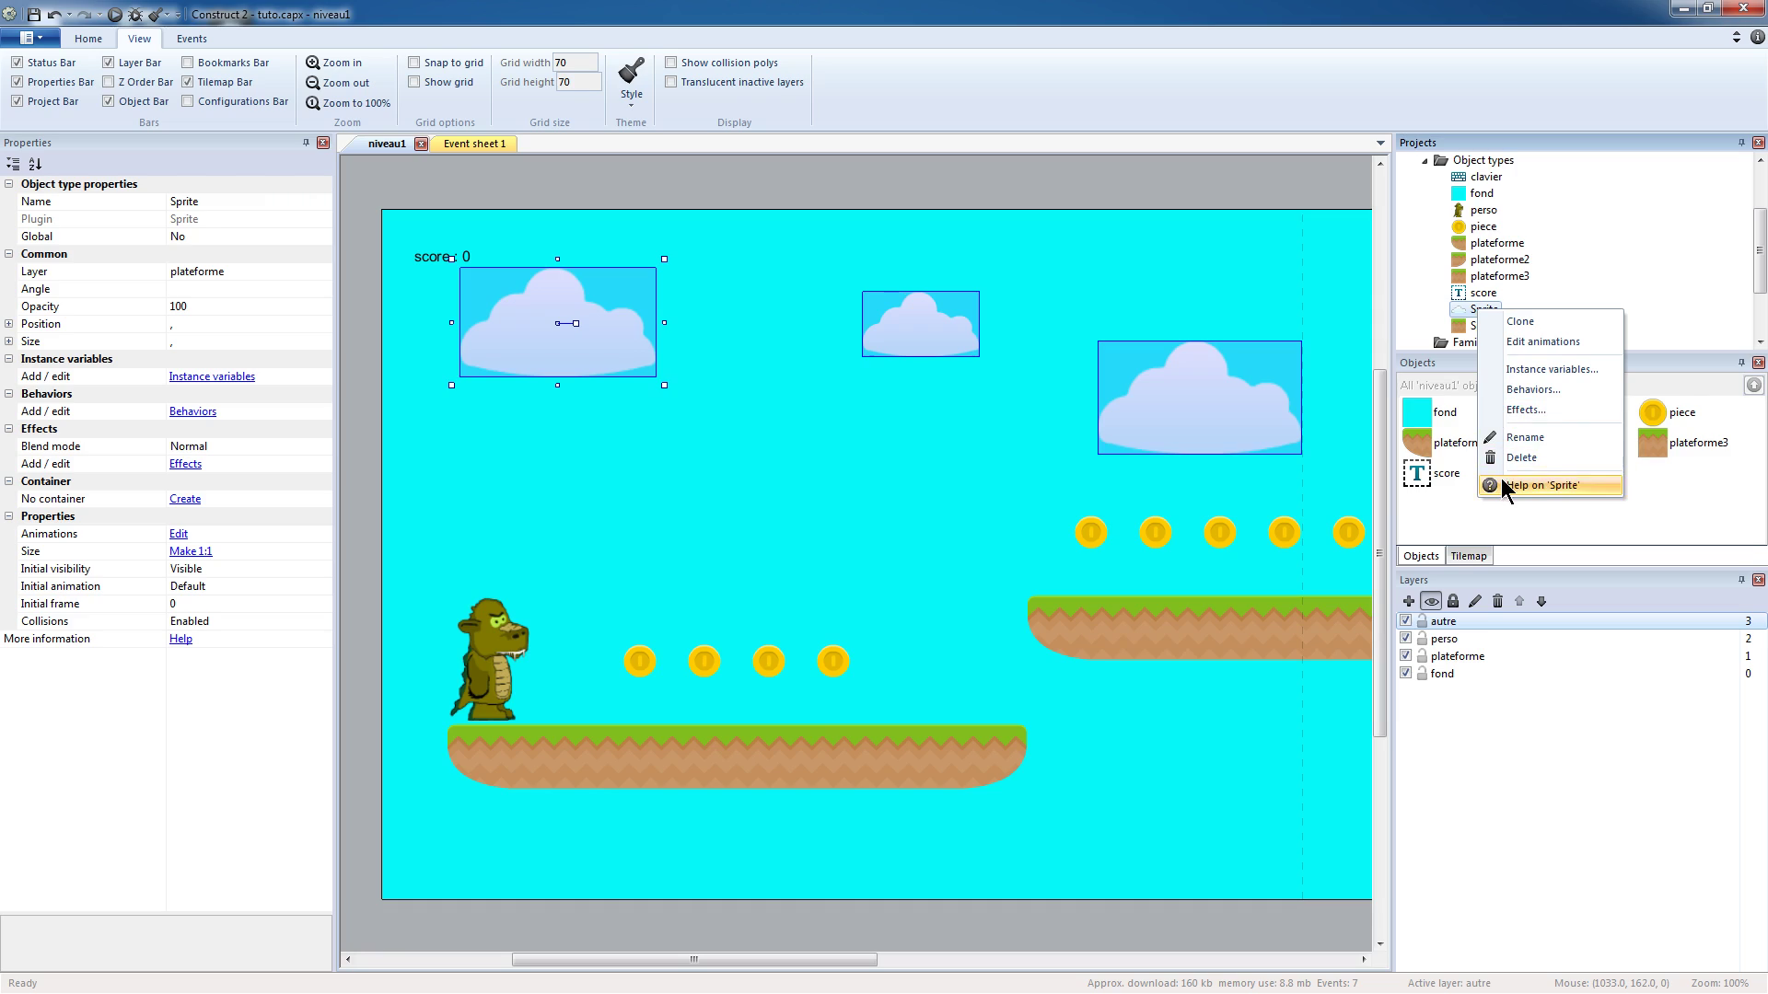
pyautogui.click(1557, 440)
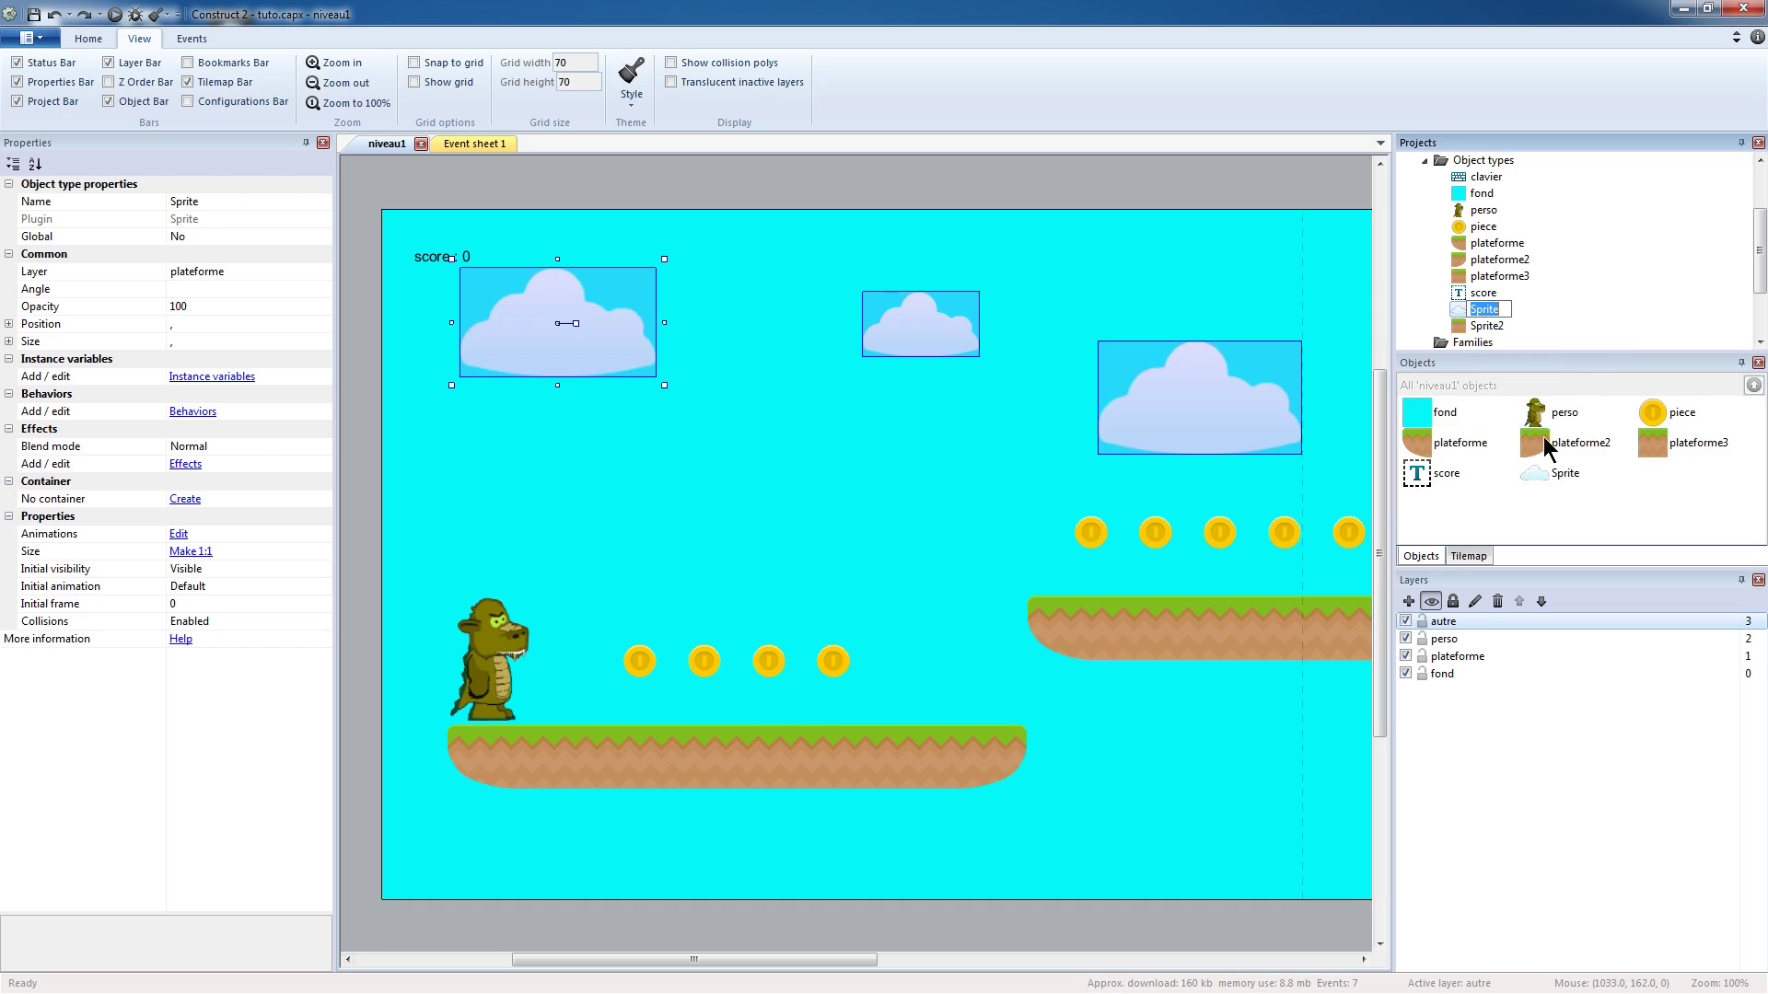
pyautogui.write('nuage')
pyautogui.press('Return')
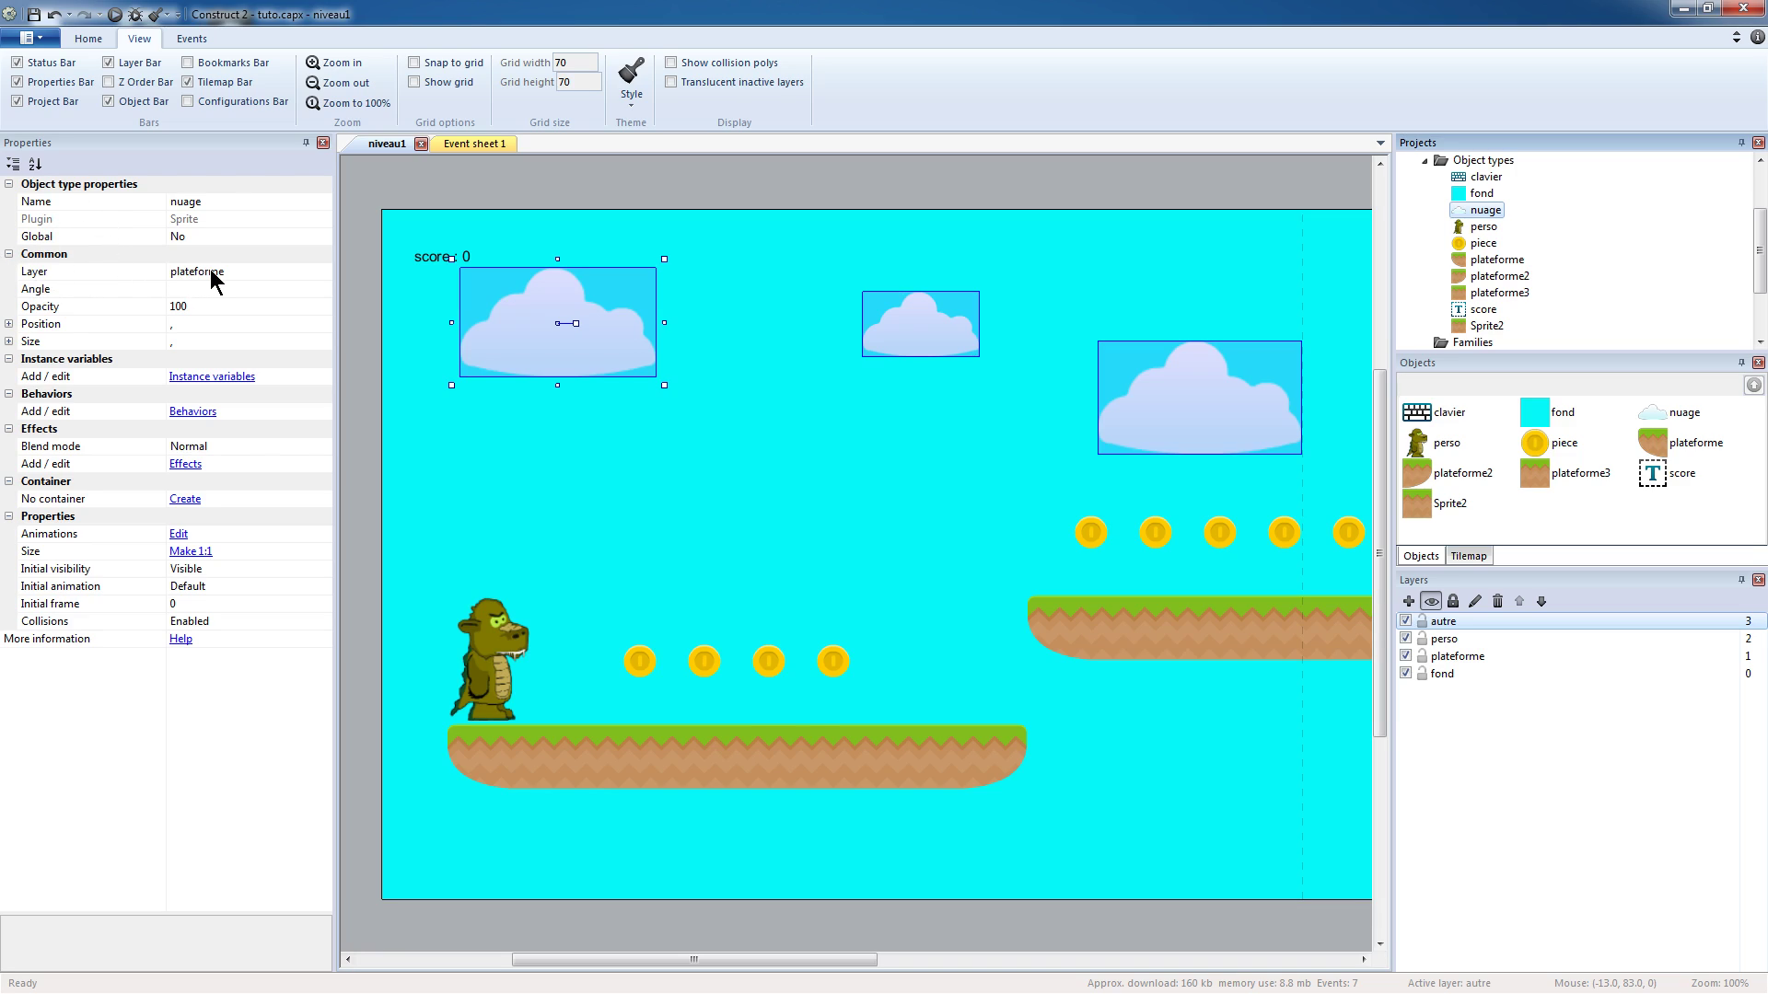
# - Move all the nuage clouds to the fond layer and check the assignment by toggling that layer's visibility
pyautogui.click(273, 269)
pyautogui.click(322, 273)
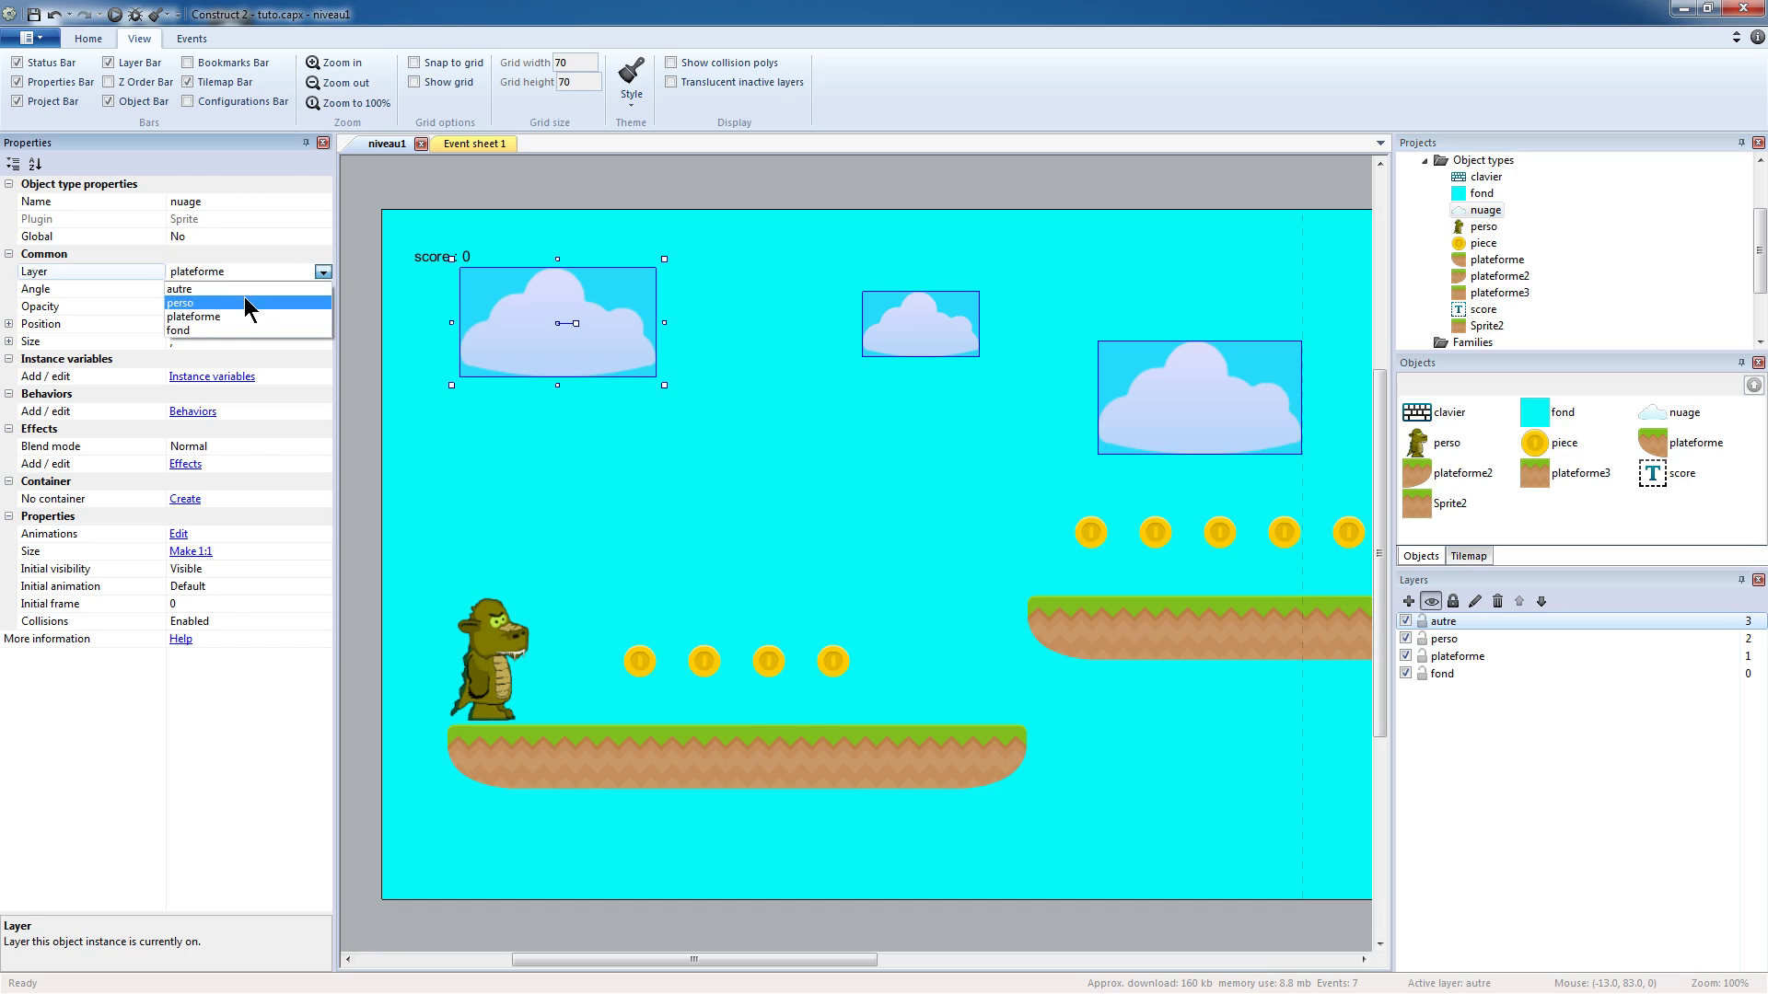
pyautogui.click(221, 330)
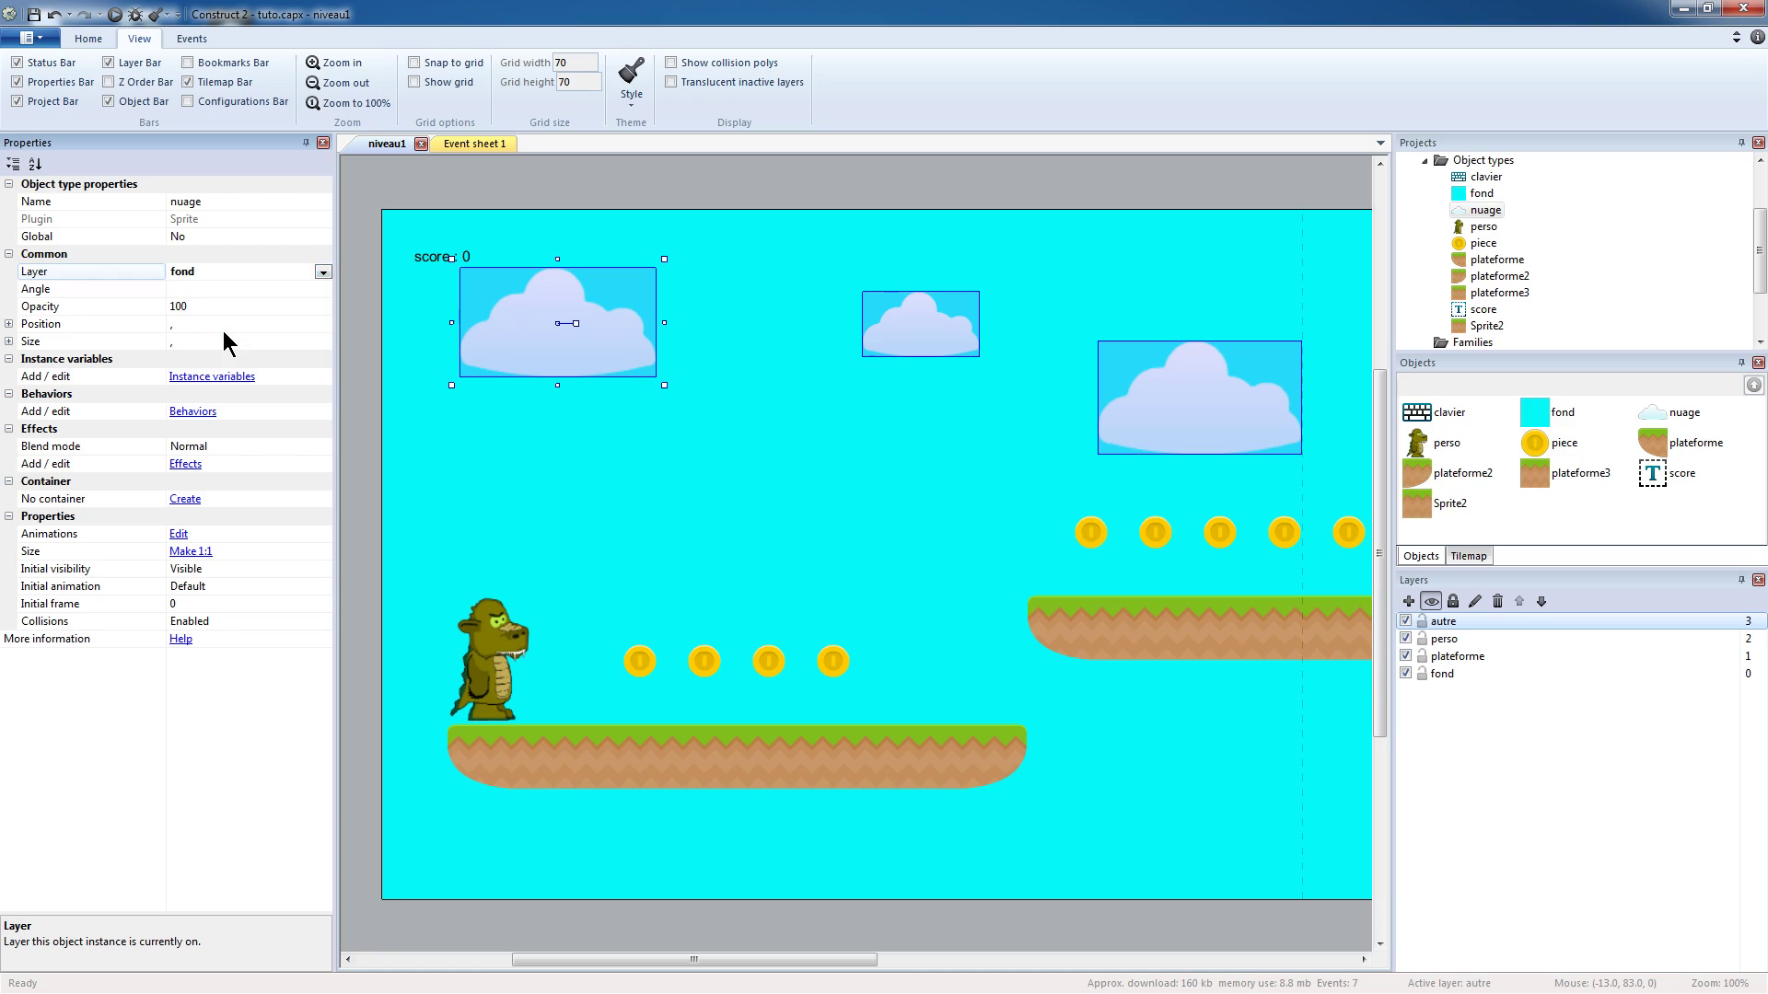
pyautogui.click(884, 527)
pyautogui.click(1405, 673)
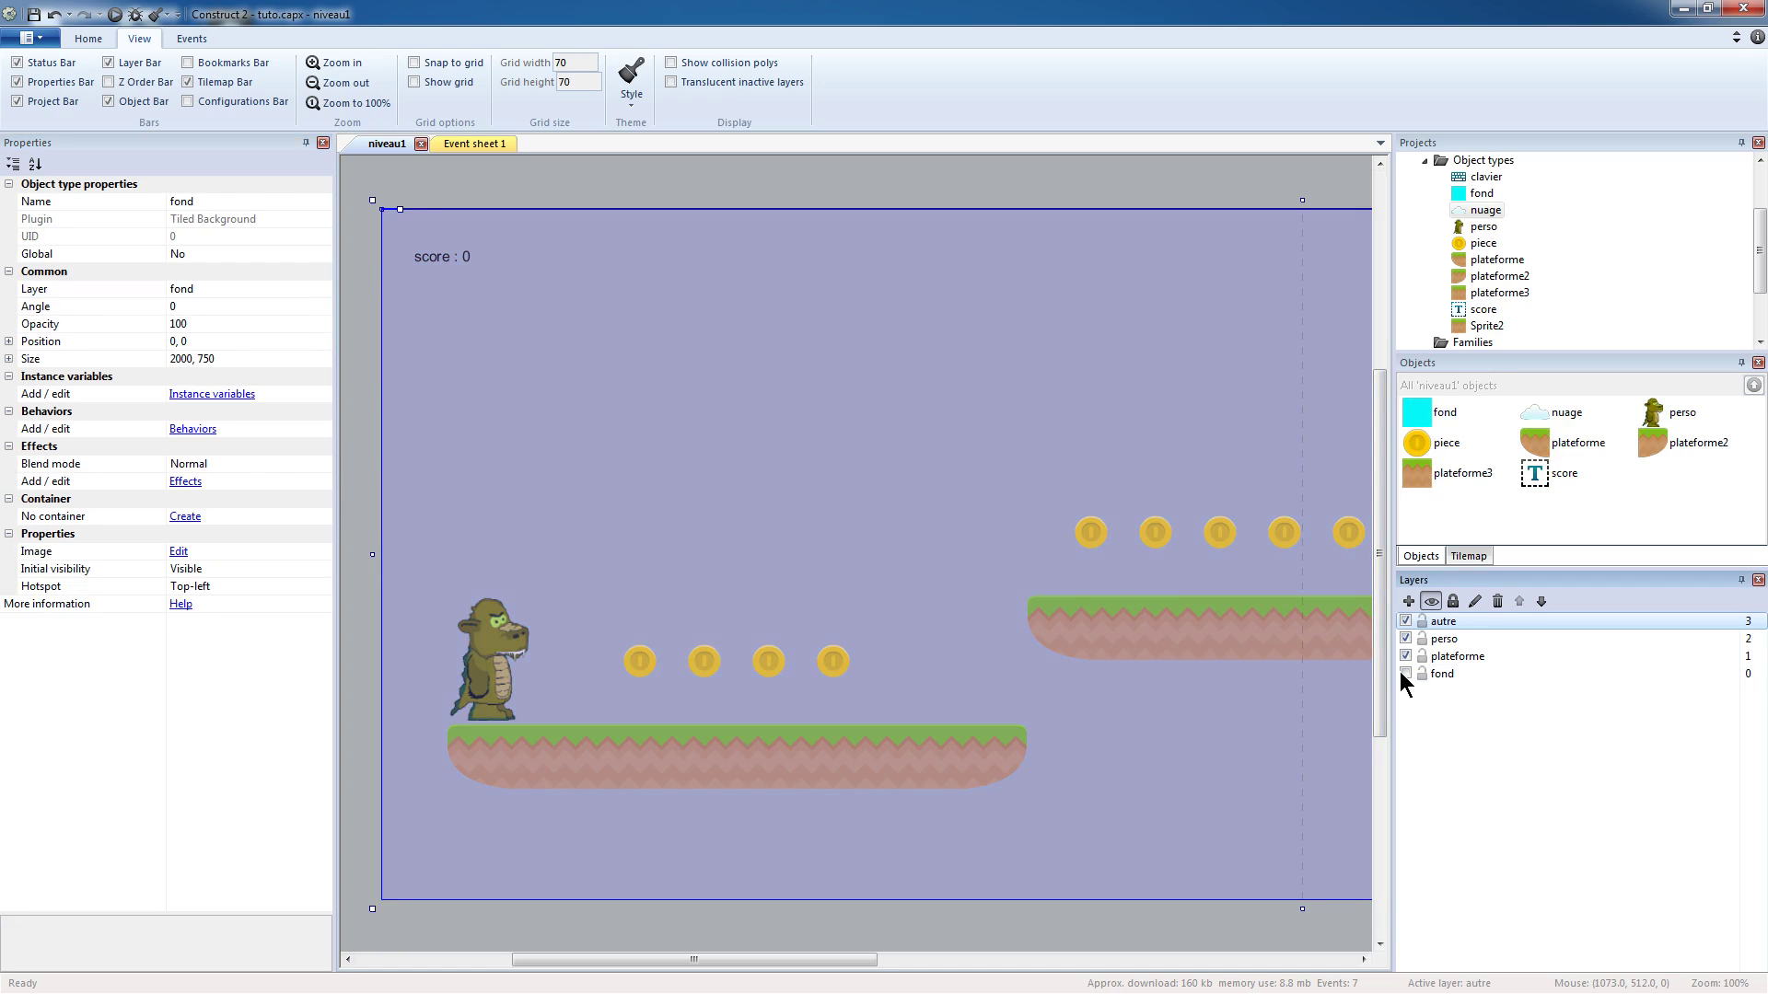
pyautogui.click(1405, 673)
pyautogui.click(1405, 673)
pyautogui.click(1405, 673)
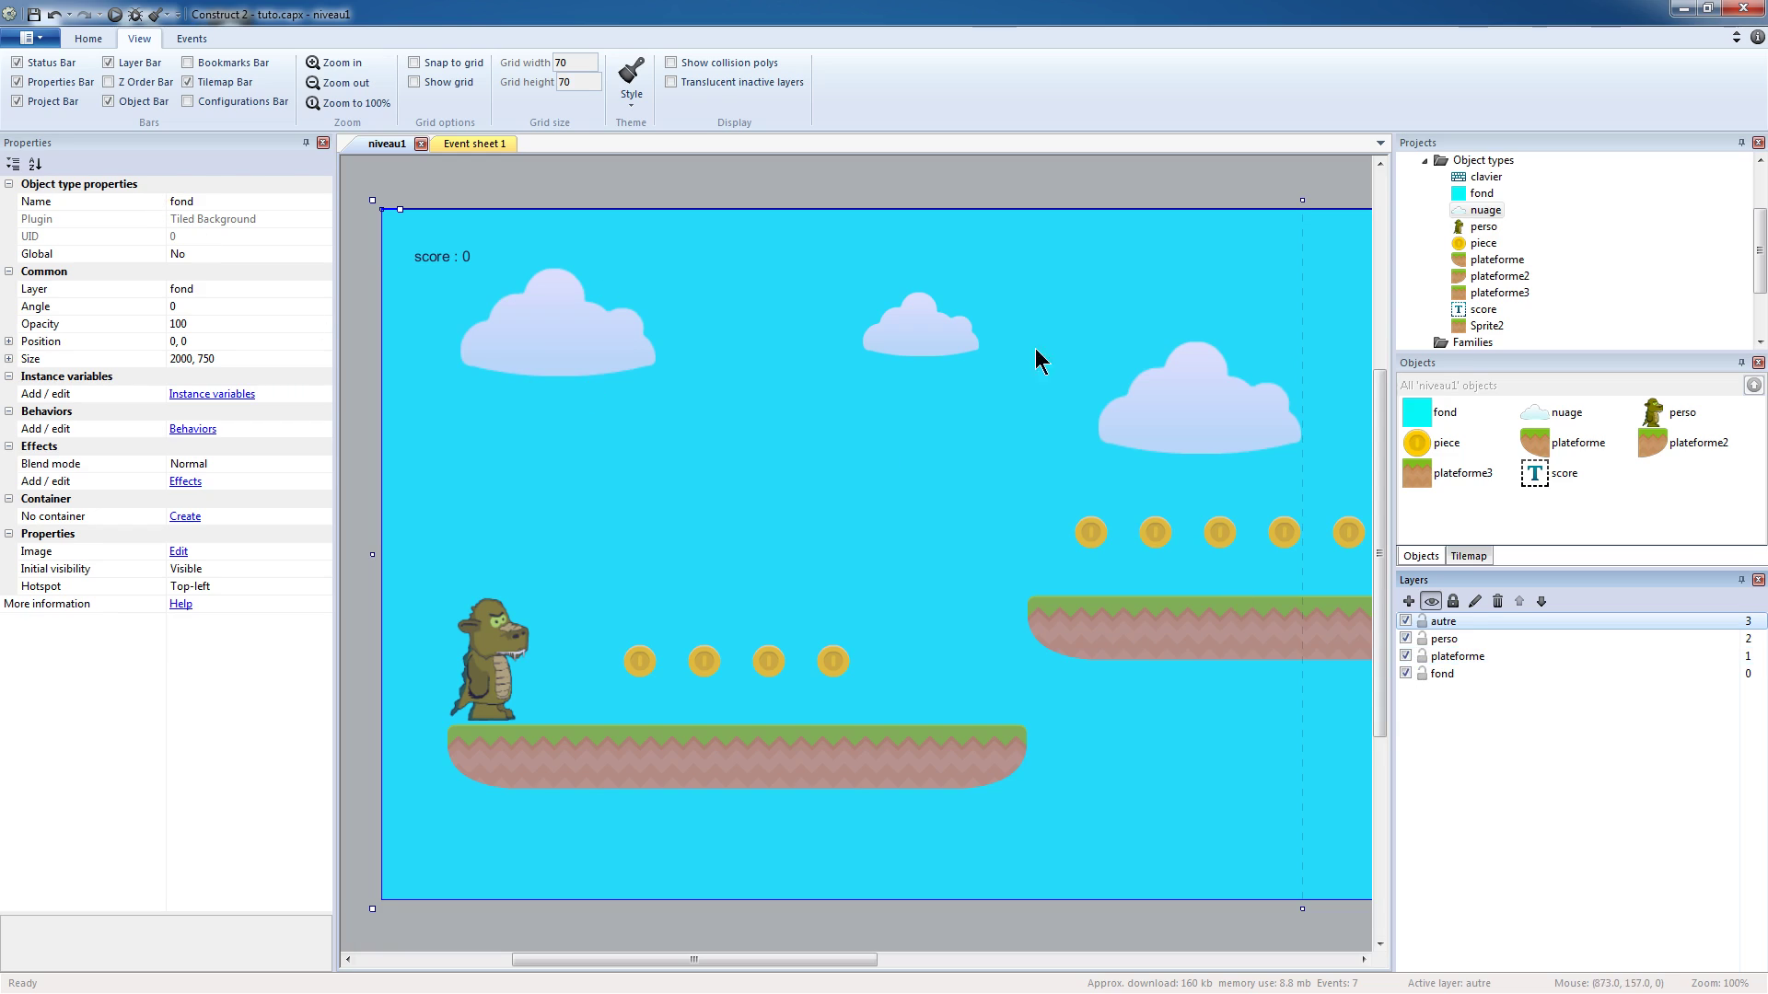
# - Move all the piece coins to the autre layer and deselect them
pyautogui.click(1484, 245)
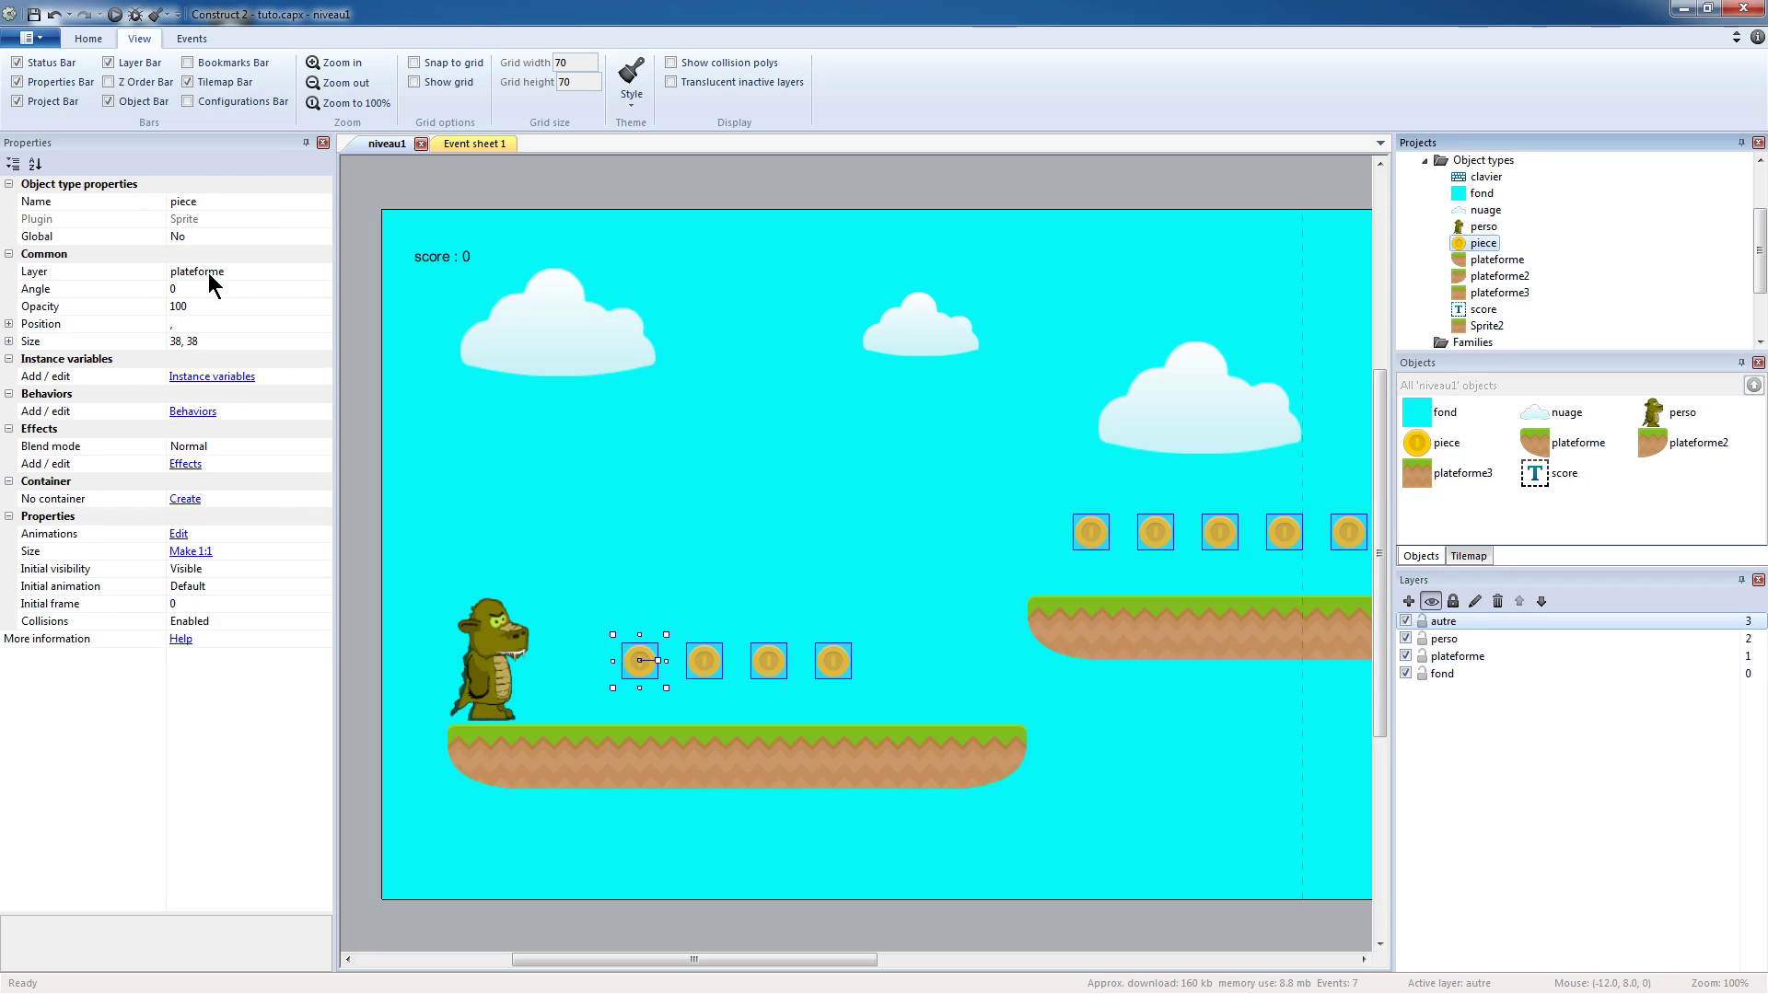
pyautogui.click(254, 271)
pyautogui.click(321, 273)
pyautogui.click(221, 291)
pyautogui.click(845, 445)
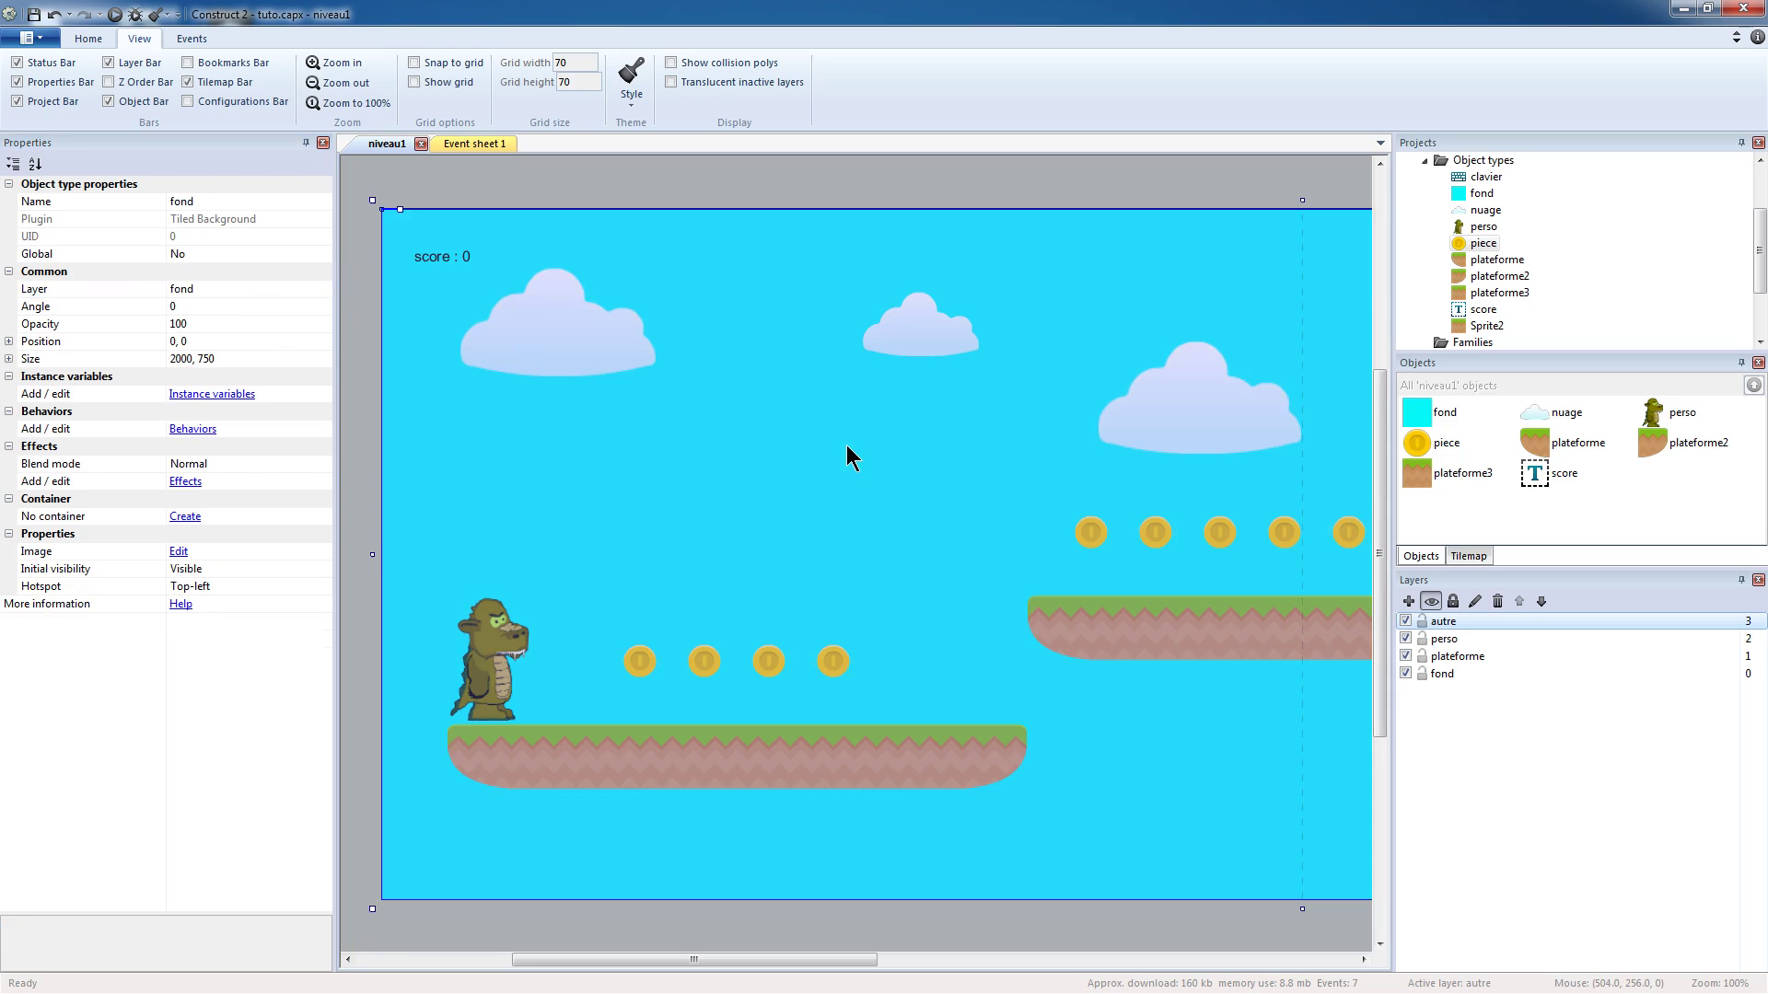
# - Move the score text object to the autre layer
pyautogui.click(1464, 310)
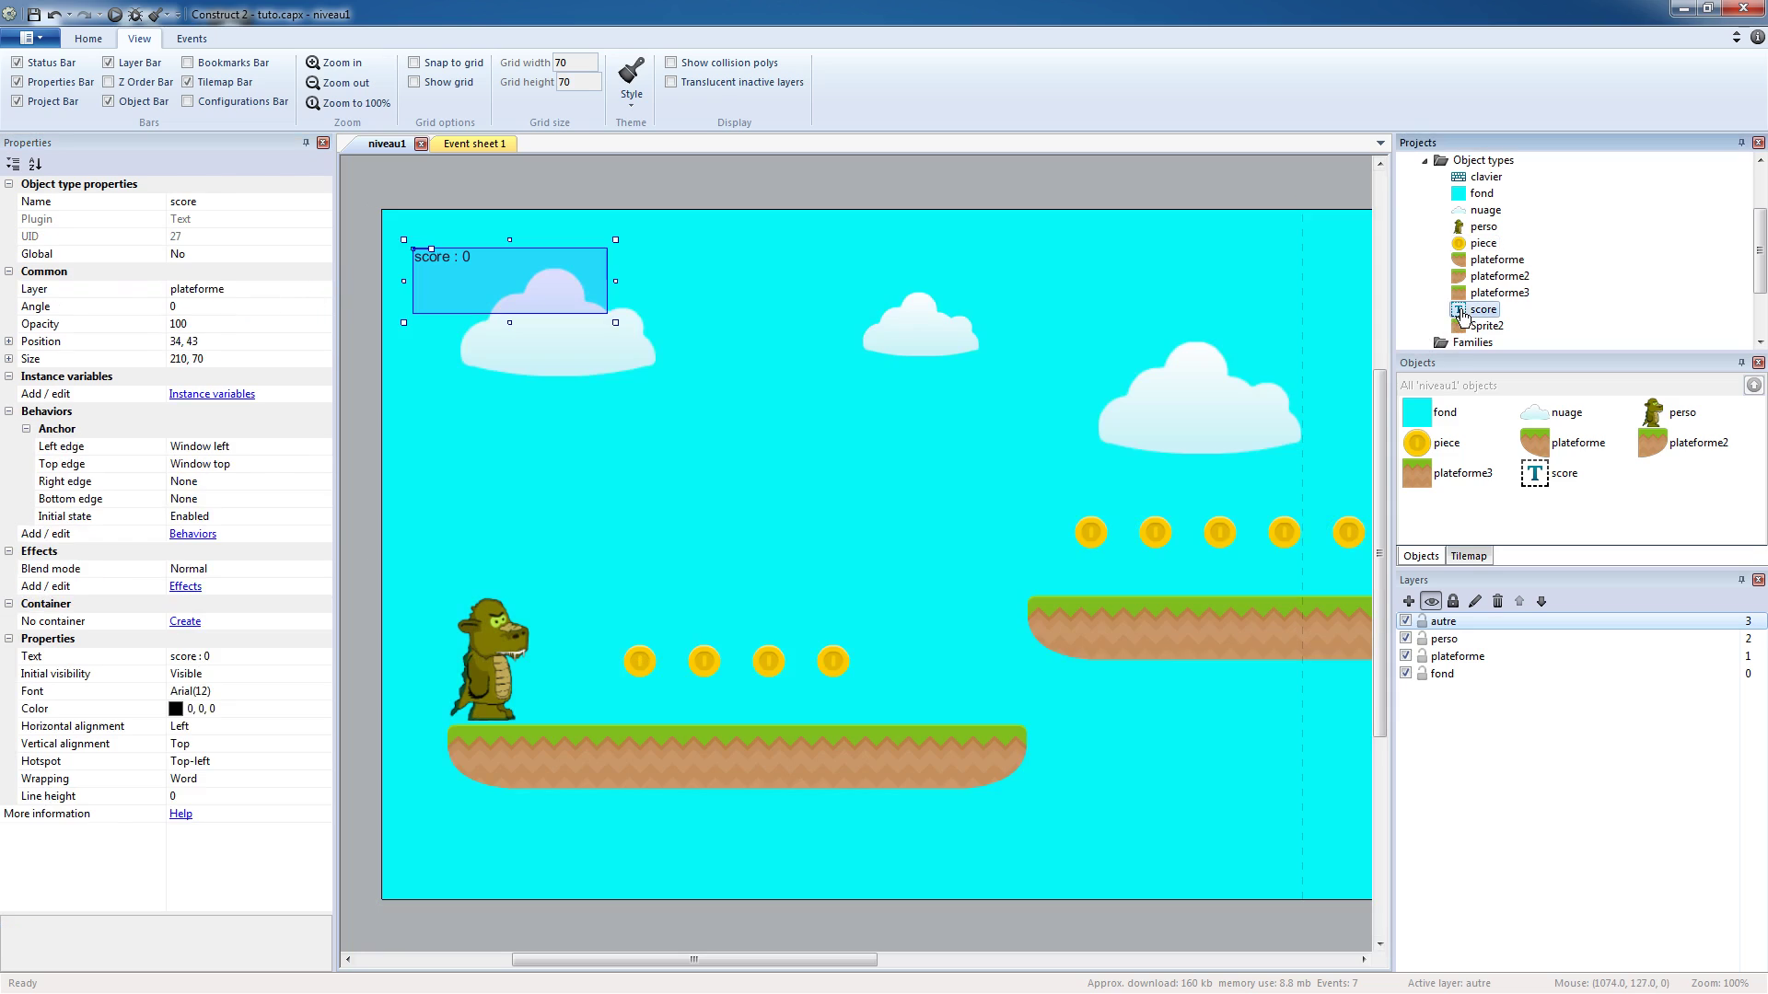
pyautogui.click(263, 291)
pyautogui.click(322, 289)
pyautogui.click(263, 305)
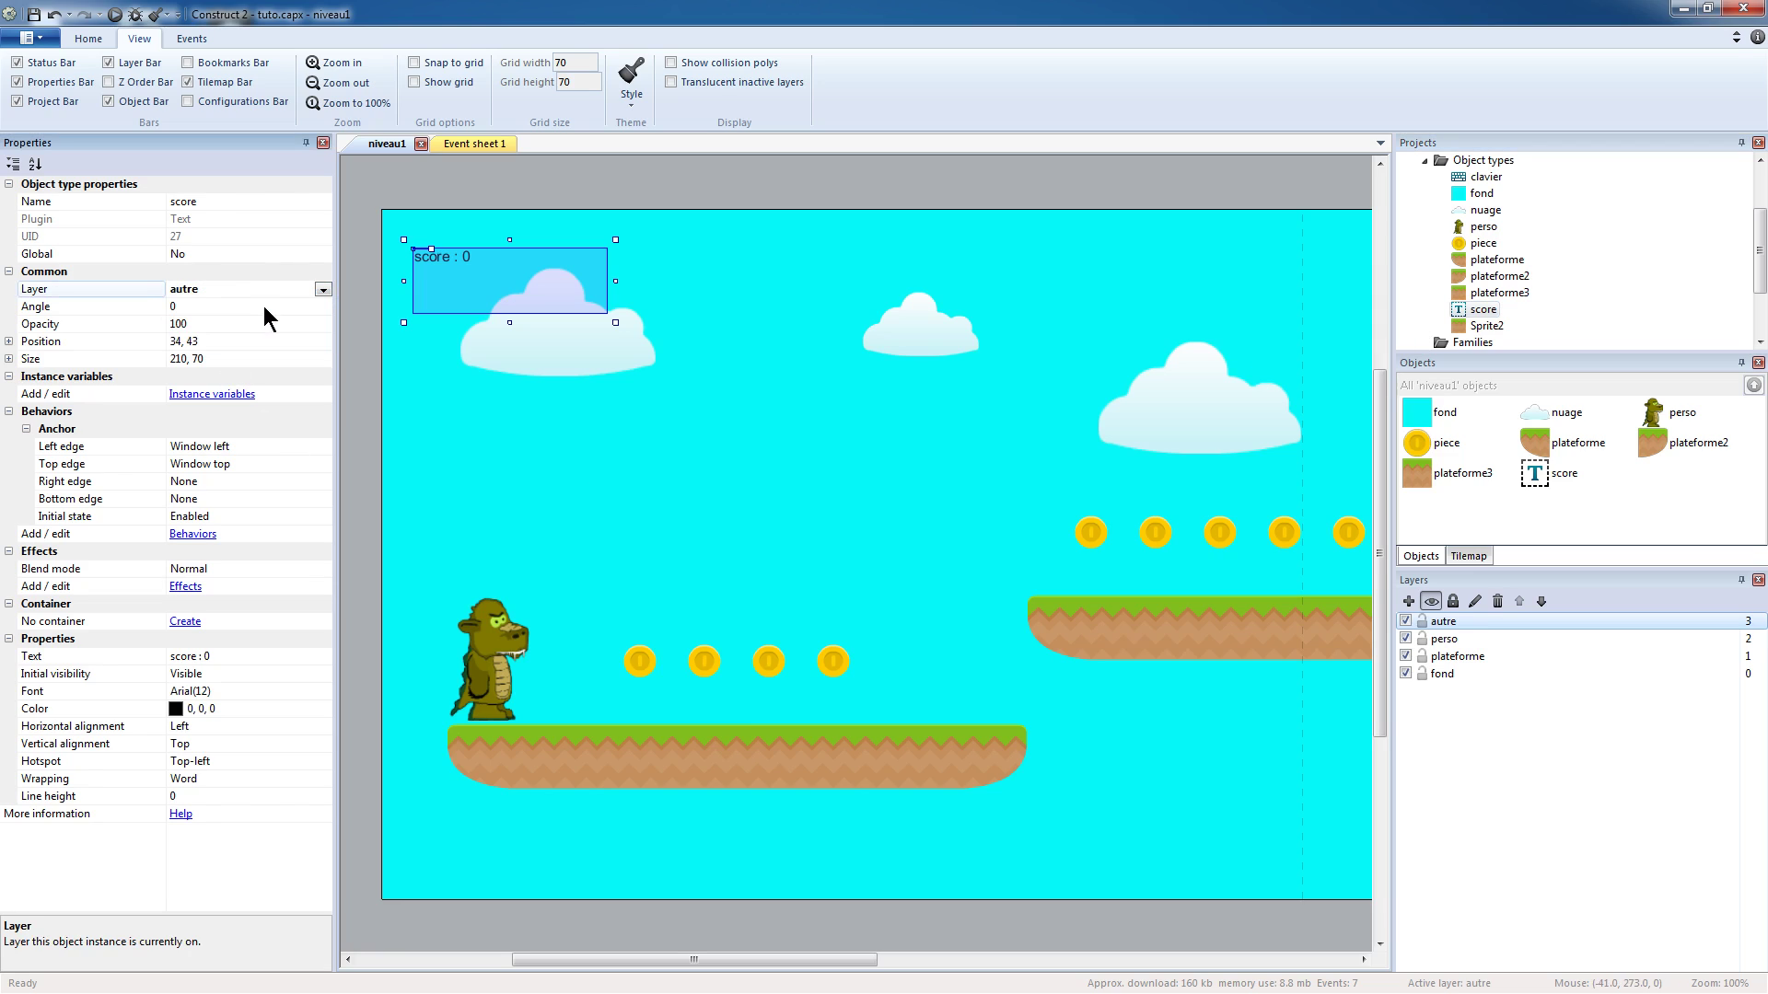
# - Check the object assignments of the autre, perso, plateforme and fond layers by toggling each layer's visibility off and on
pyautogui.click(836, 462)
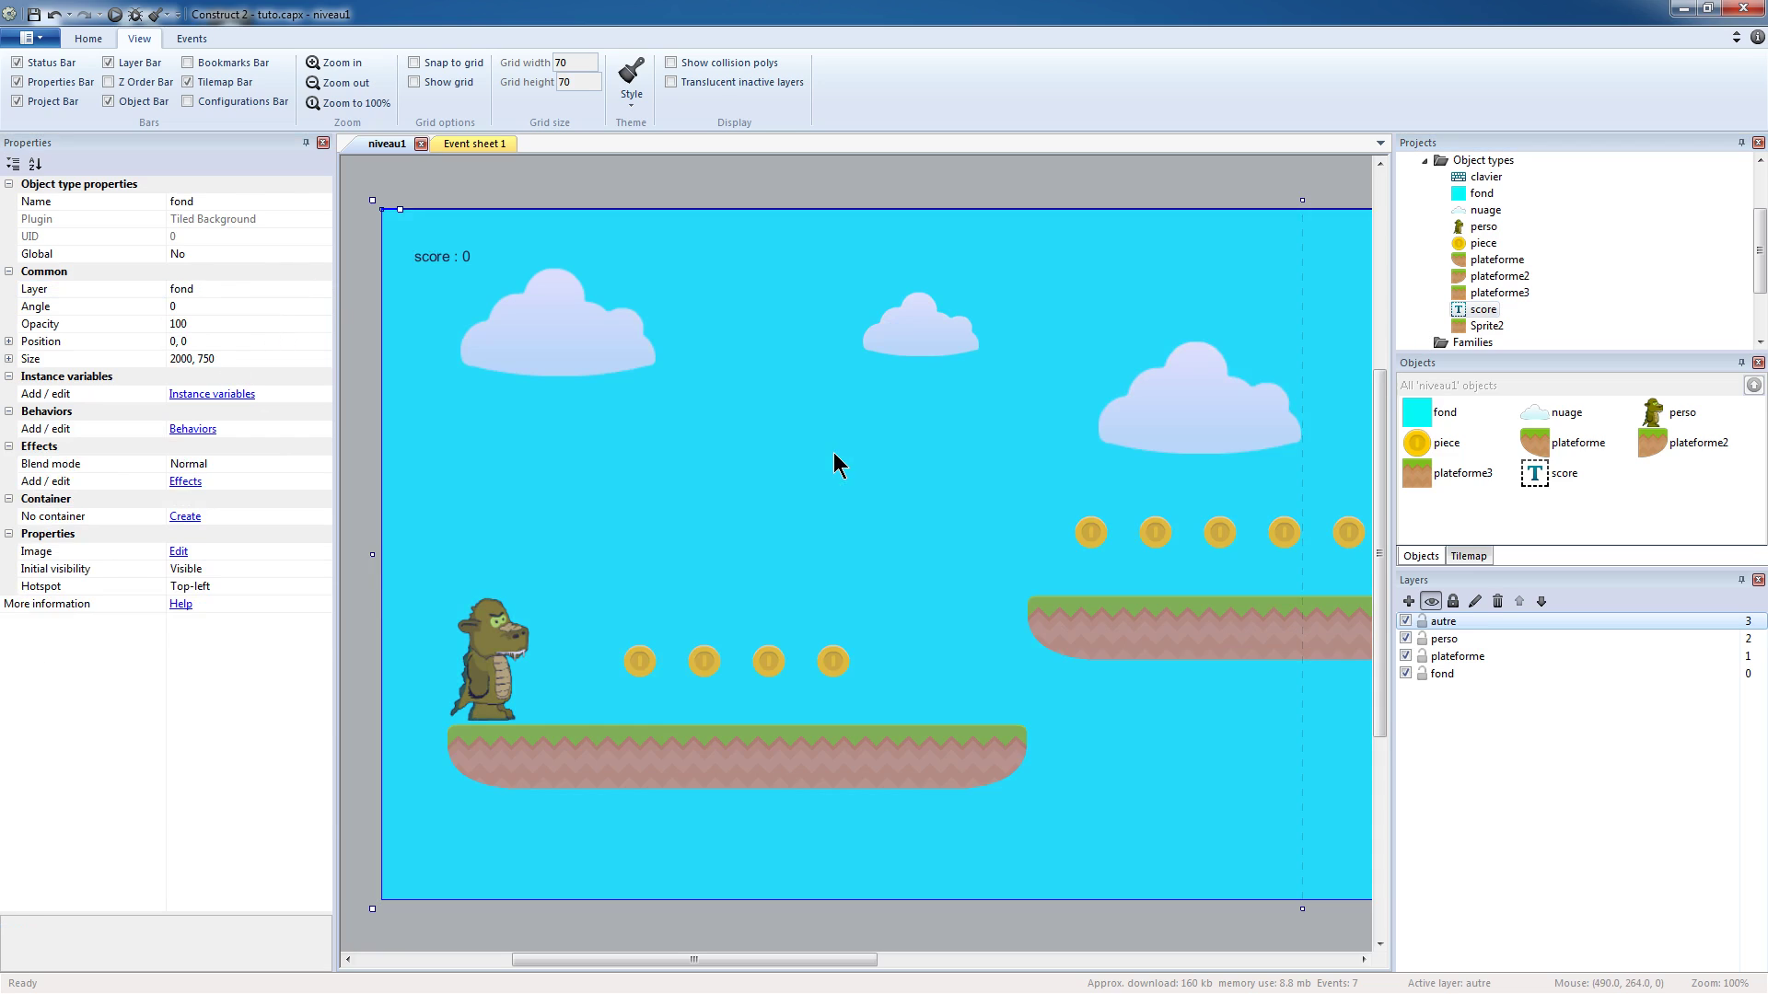
pyautogui.click(1405, 622)
pyautogui.click(1405, 622)
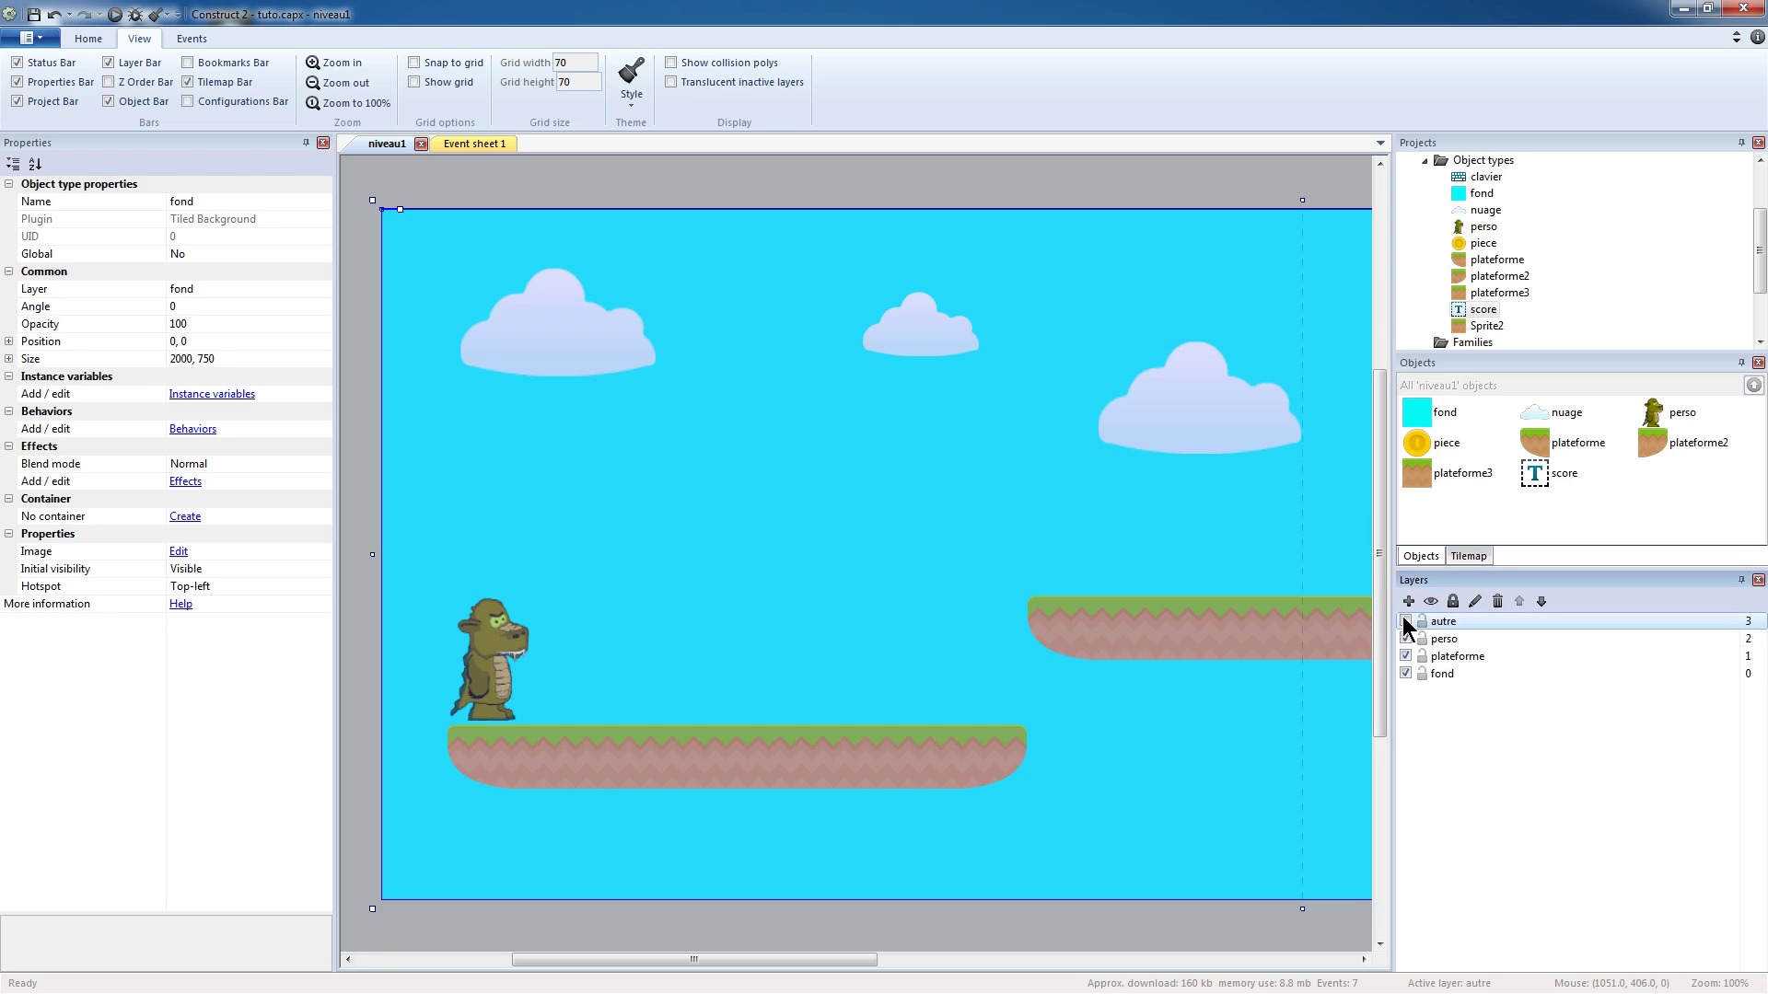
pyautogui.click(1405, 639)
pyautogui.click(1406, 639)
pyautogui.click(1405, 656)
pyautogui.click(1405, 657)
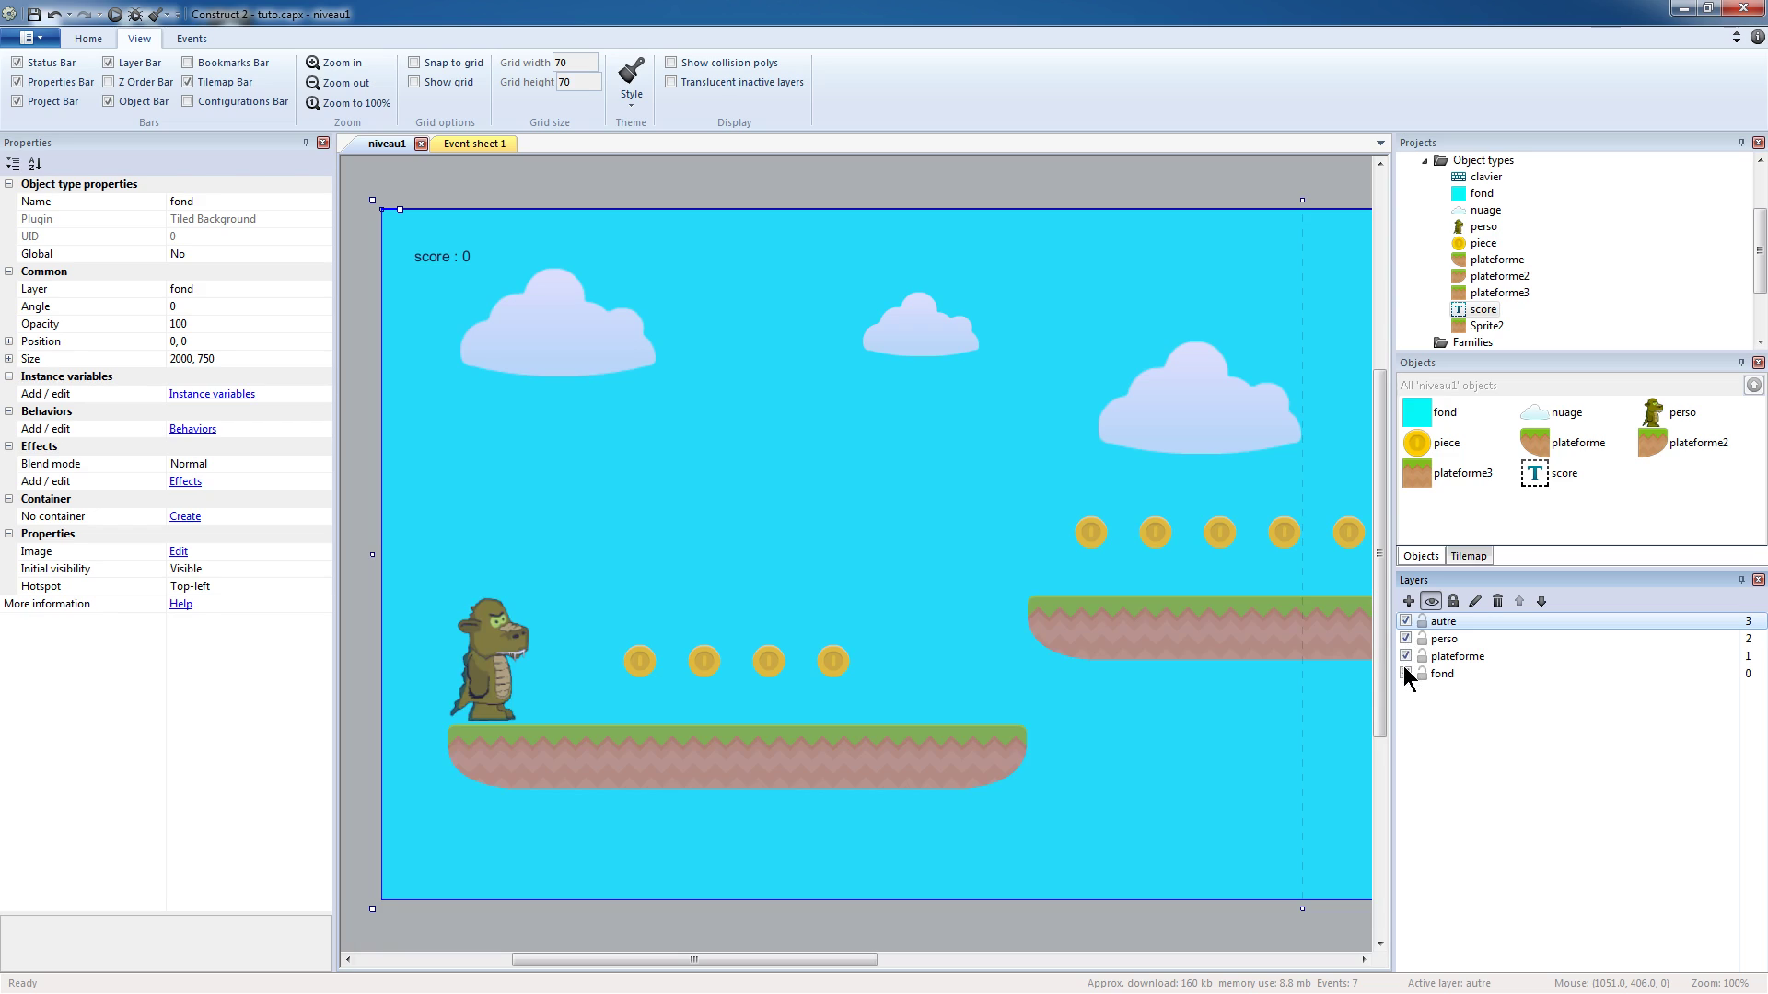
pyautogui.click(1406, 674)
pyautogui.click(1405, 674)
# - Lock the fond, plateforme and perso layers and clear the selection in the layout
pyautogui.click(1422, 674)
pyautogui.click(1422, 656)
pyautogui.click(1421, 639)
pyautogui.click(919, 434)
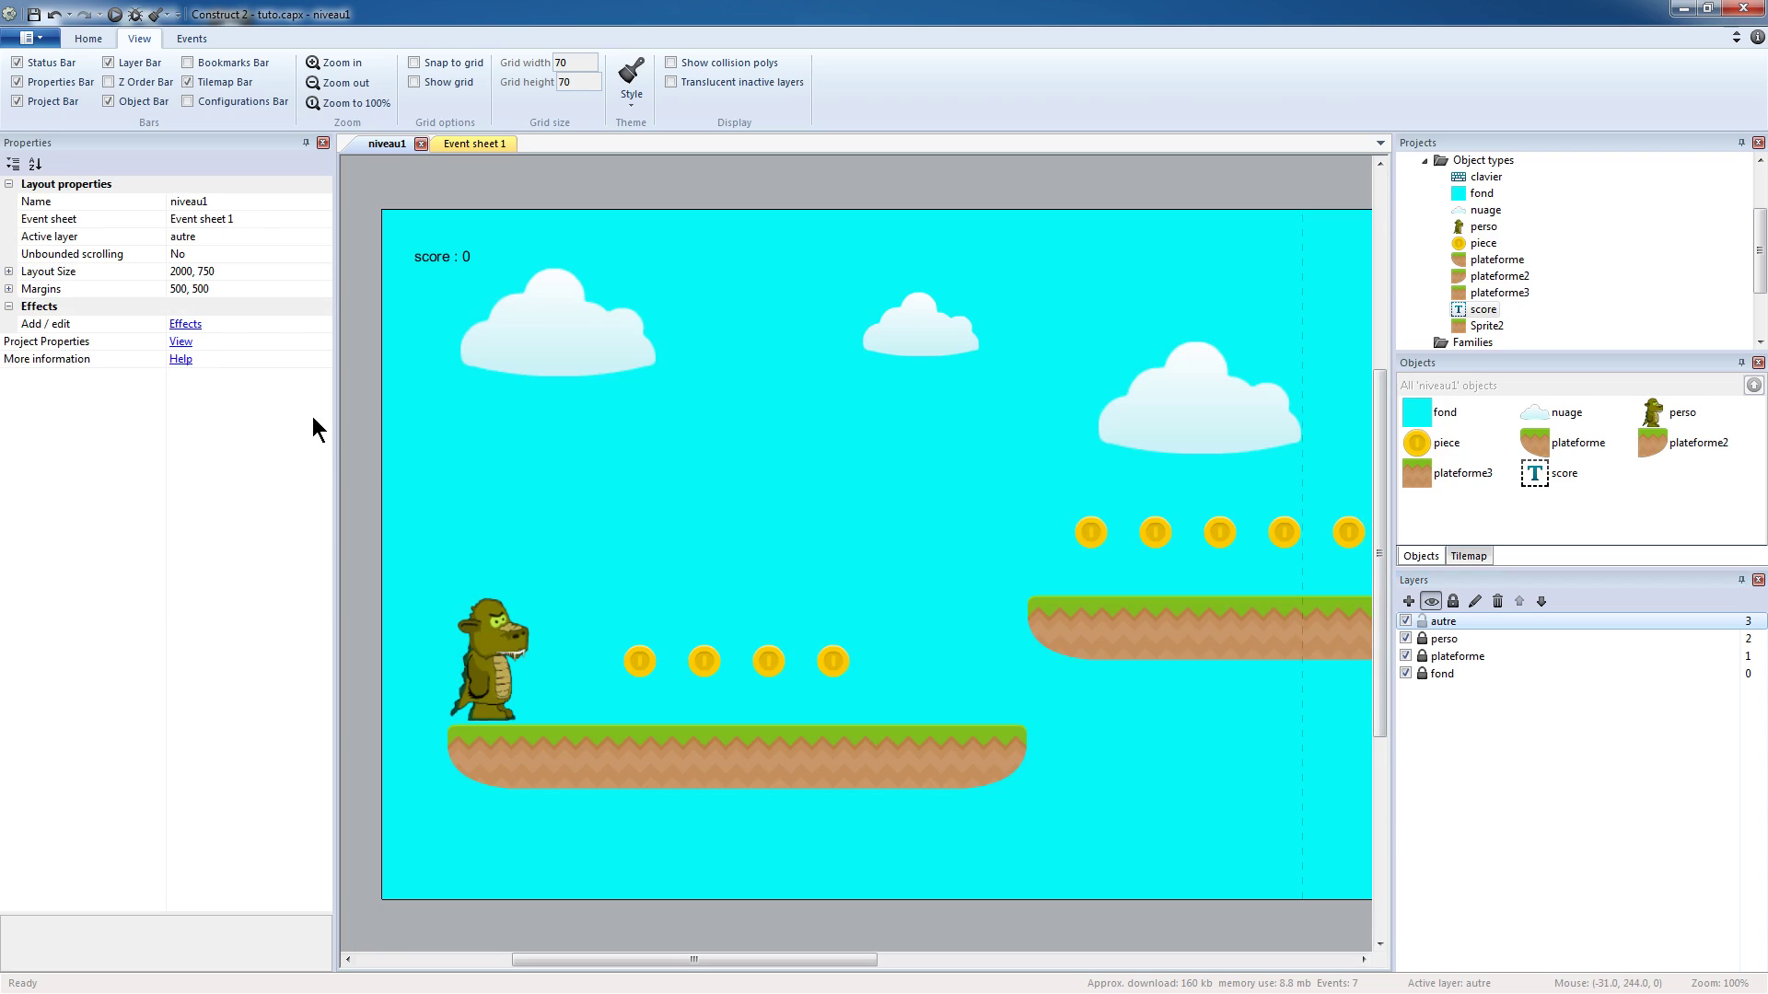
pyautogui.moveTo(660, 959); pyautogui.dragTo(718, 932)
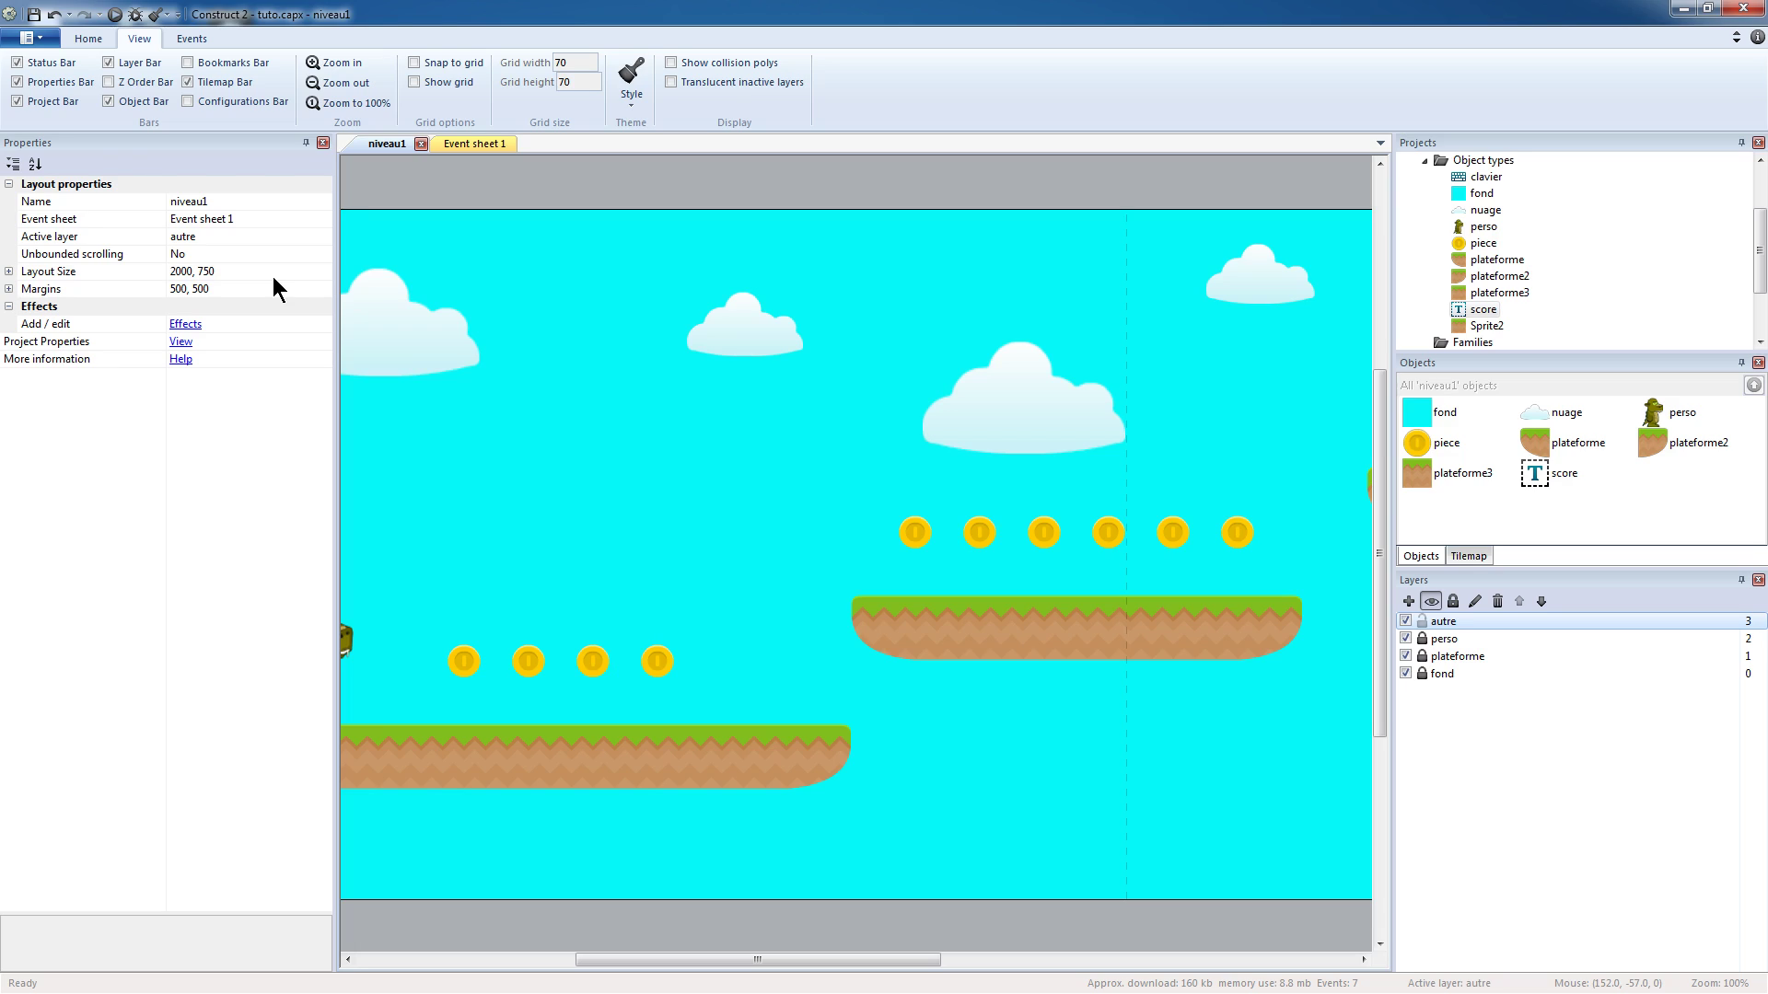
pyautogui.moveTo(879, 967); pyautogui.dragTo(727, 963)
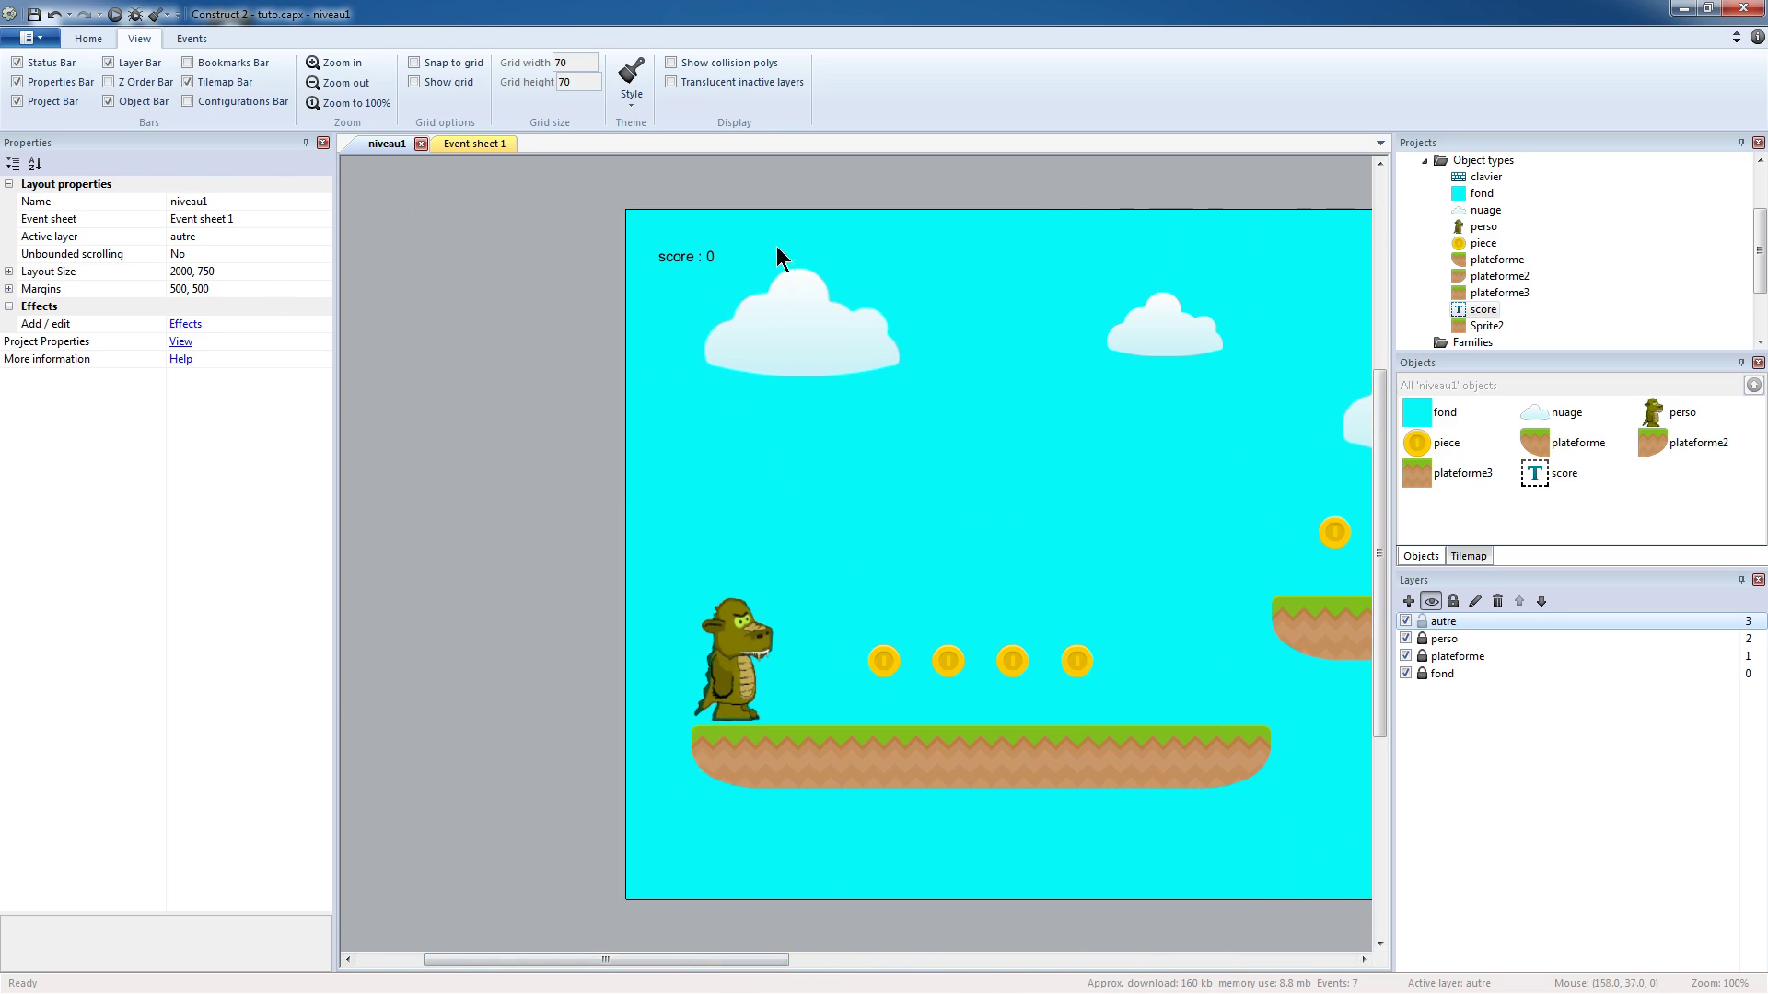